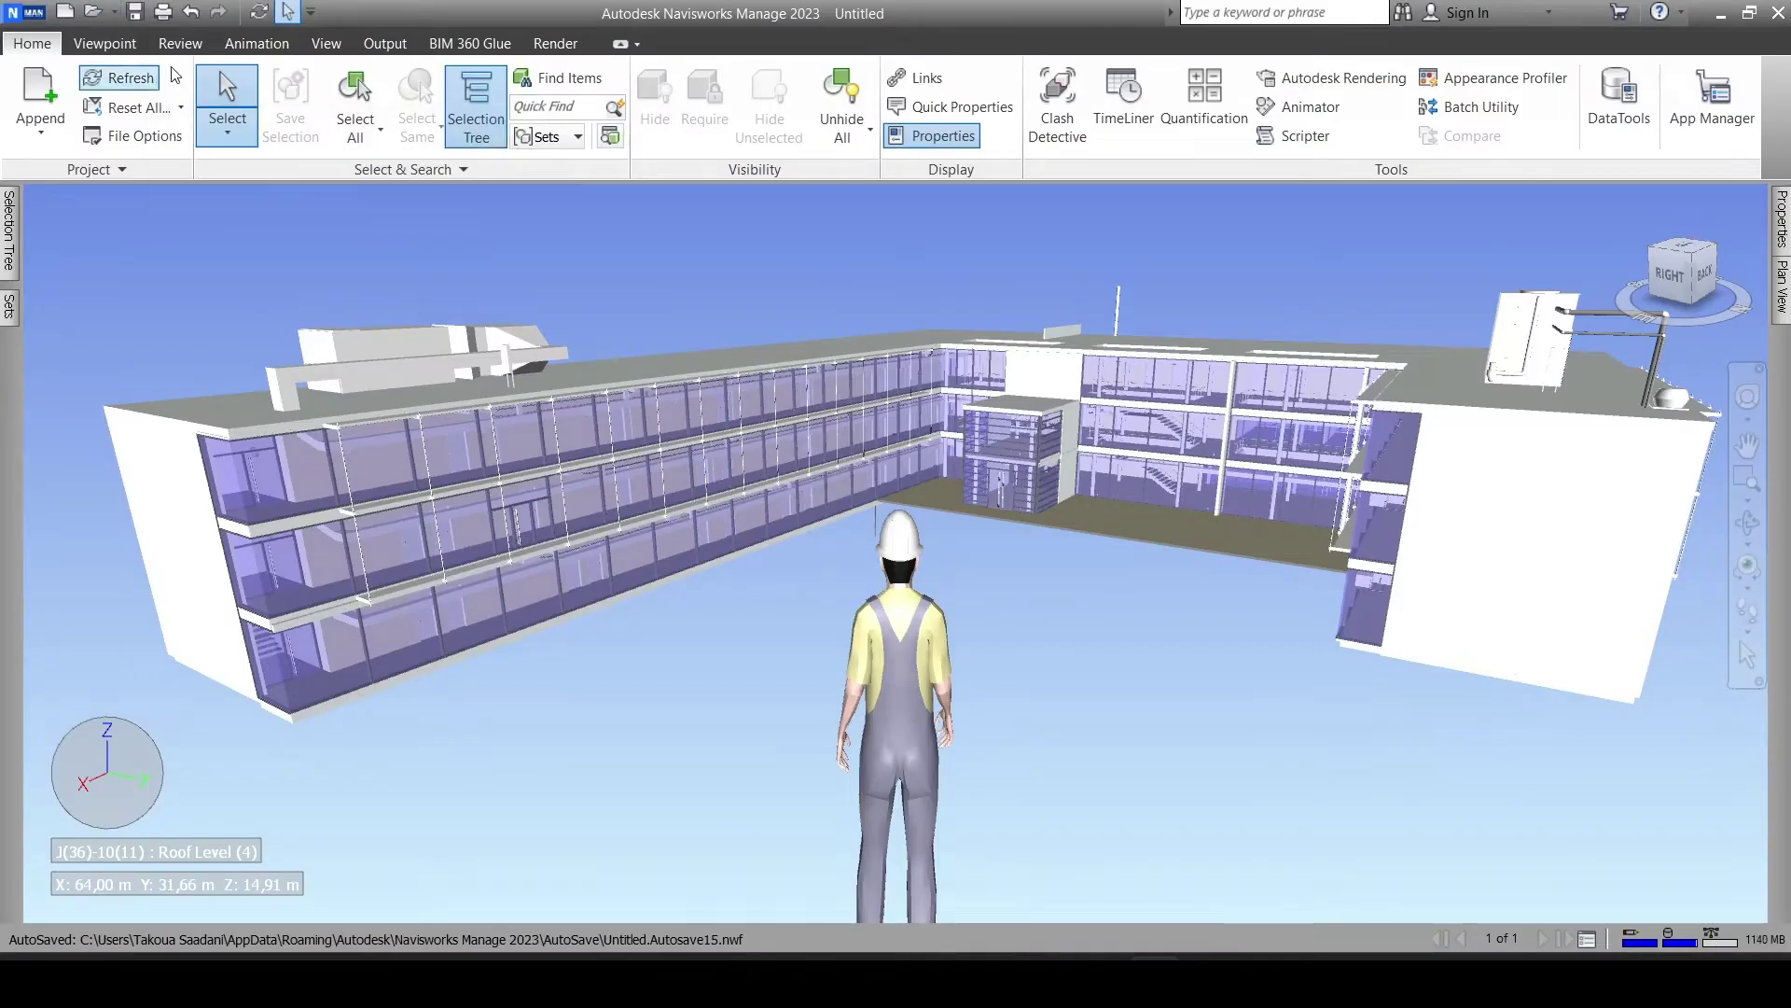
Widen the Clash Detective panel and switch off the Third Person avatar under Realism
{"action": "left_click", "coordinate": [1058, 105]}
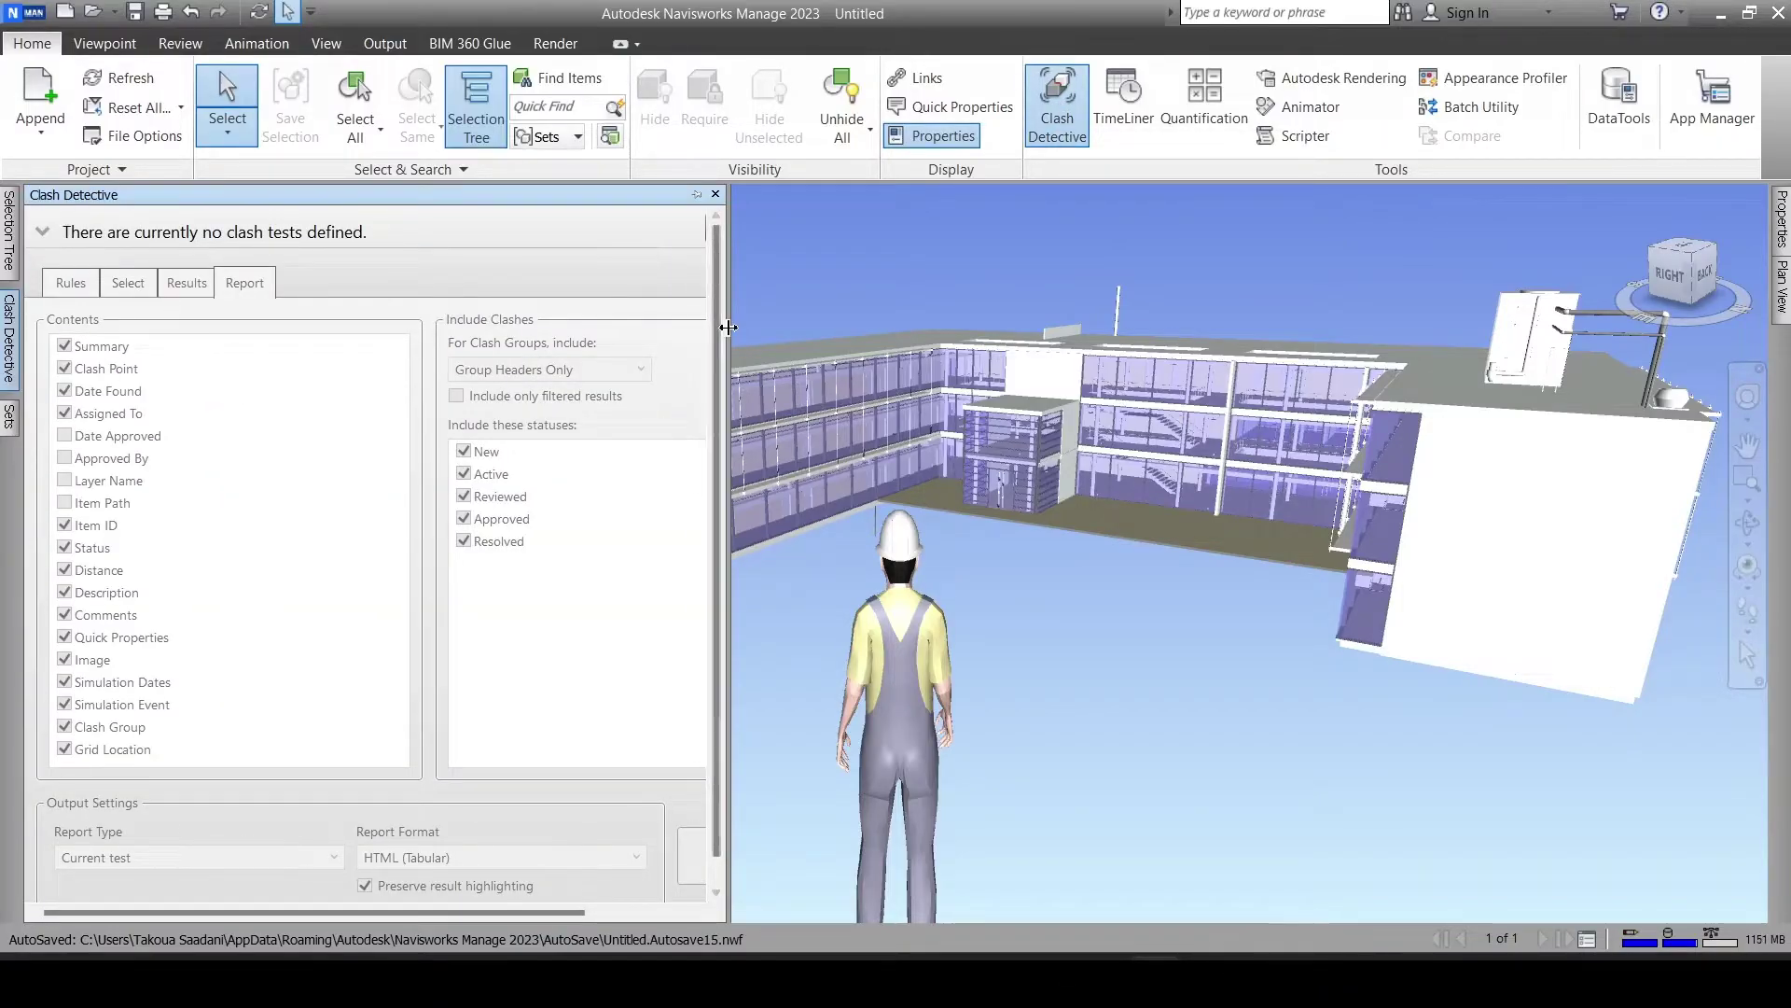
{"action": "left_click_drag", "start_coordinate": [730, 334], "coordinate": [943, 308]}
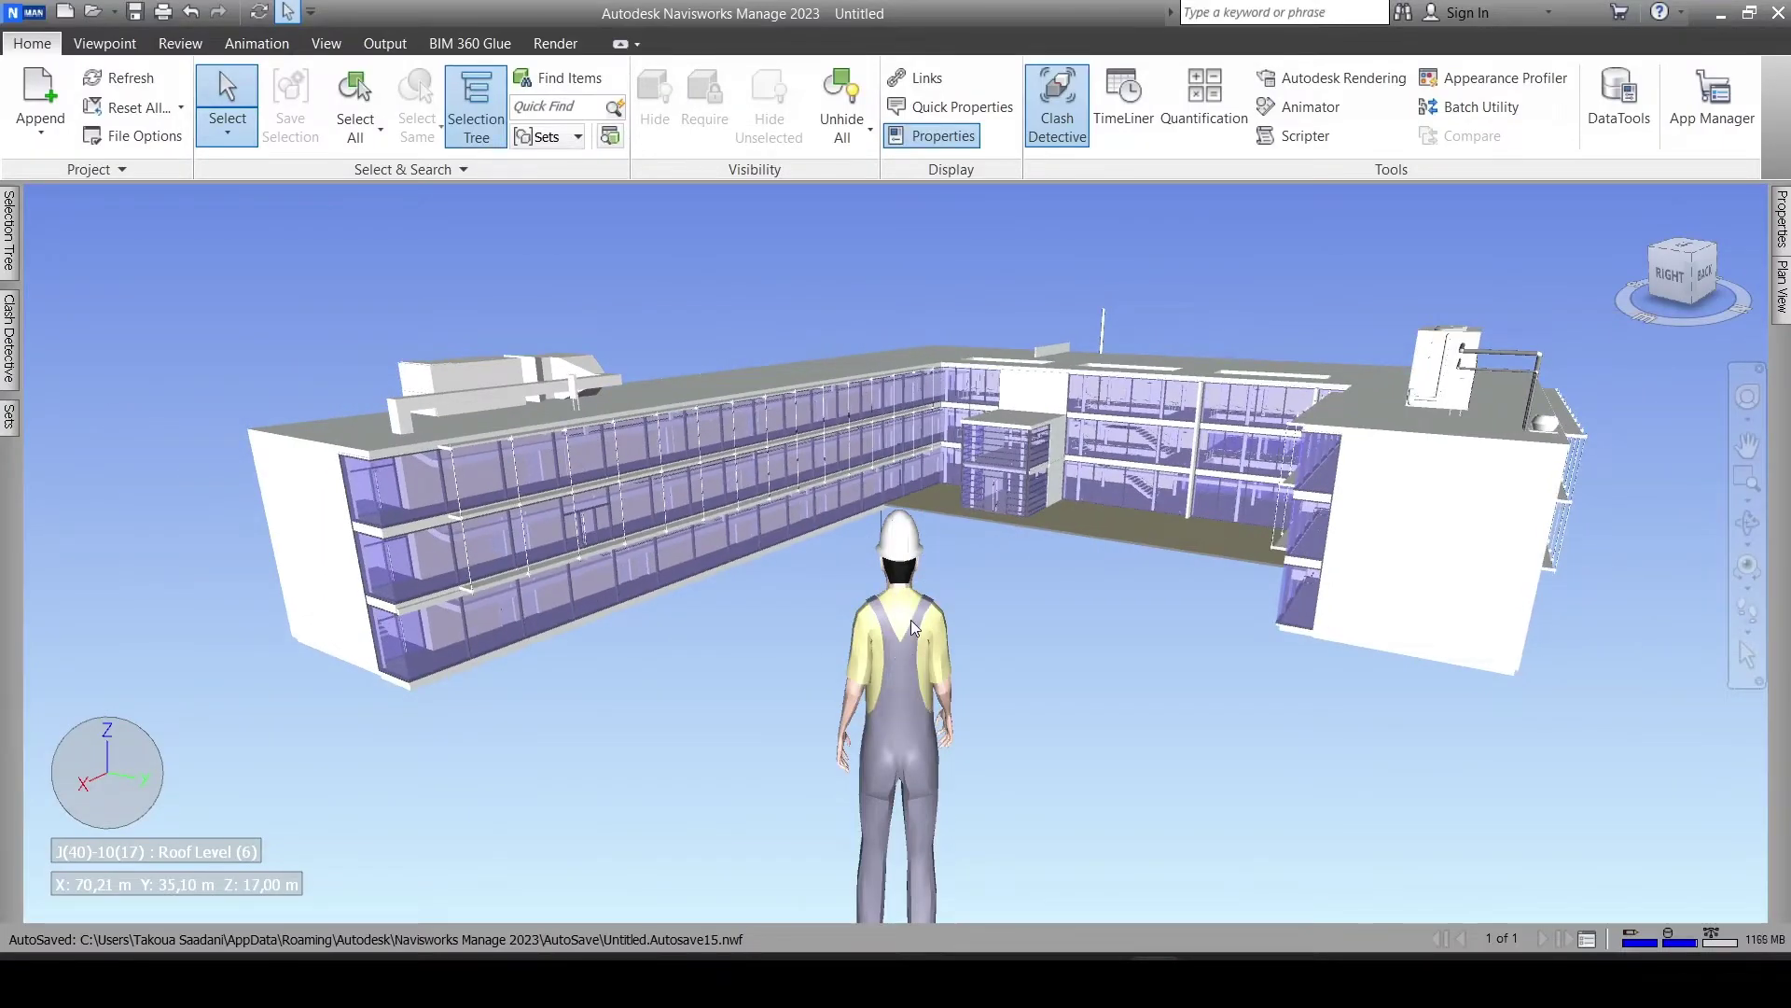
{"action": "left_click", "coordinate": [105, 43]}
{"action": "left_click", "coordinate": [960, 112]}
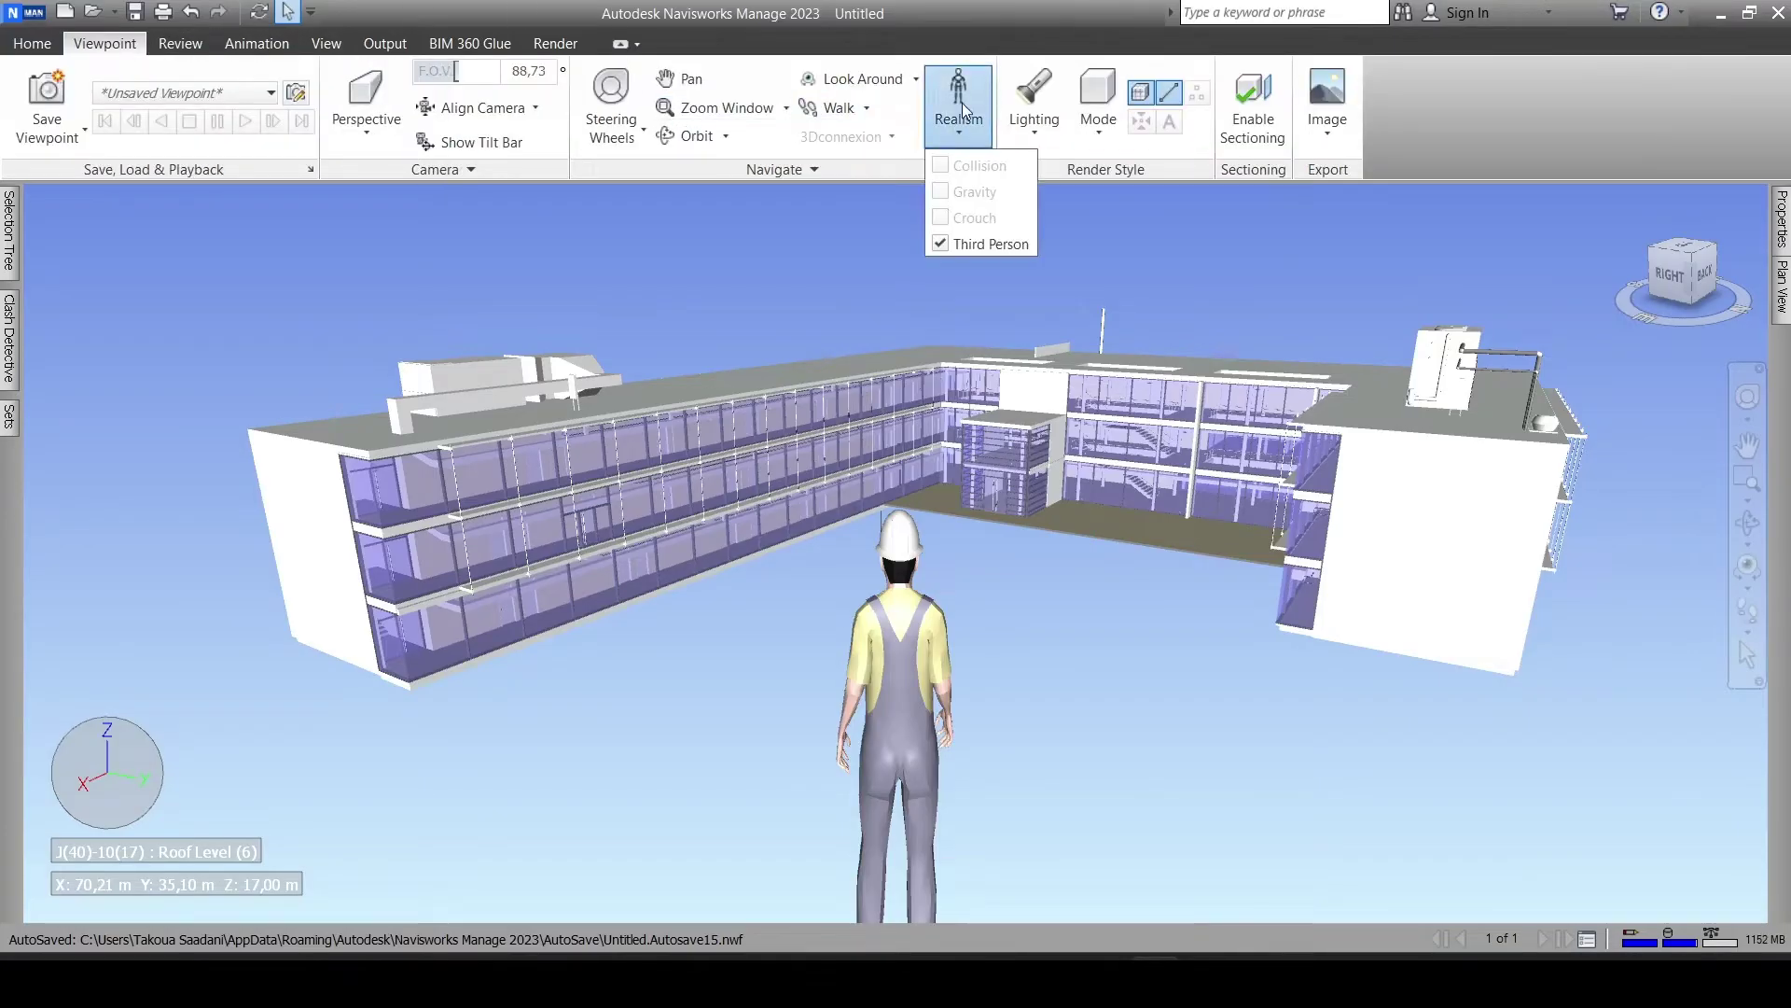
{"action": "left_click", "coordinate": [989, 244]}
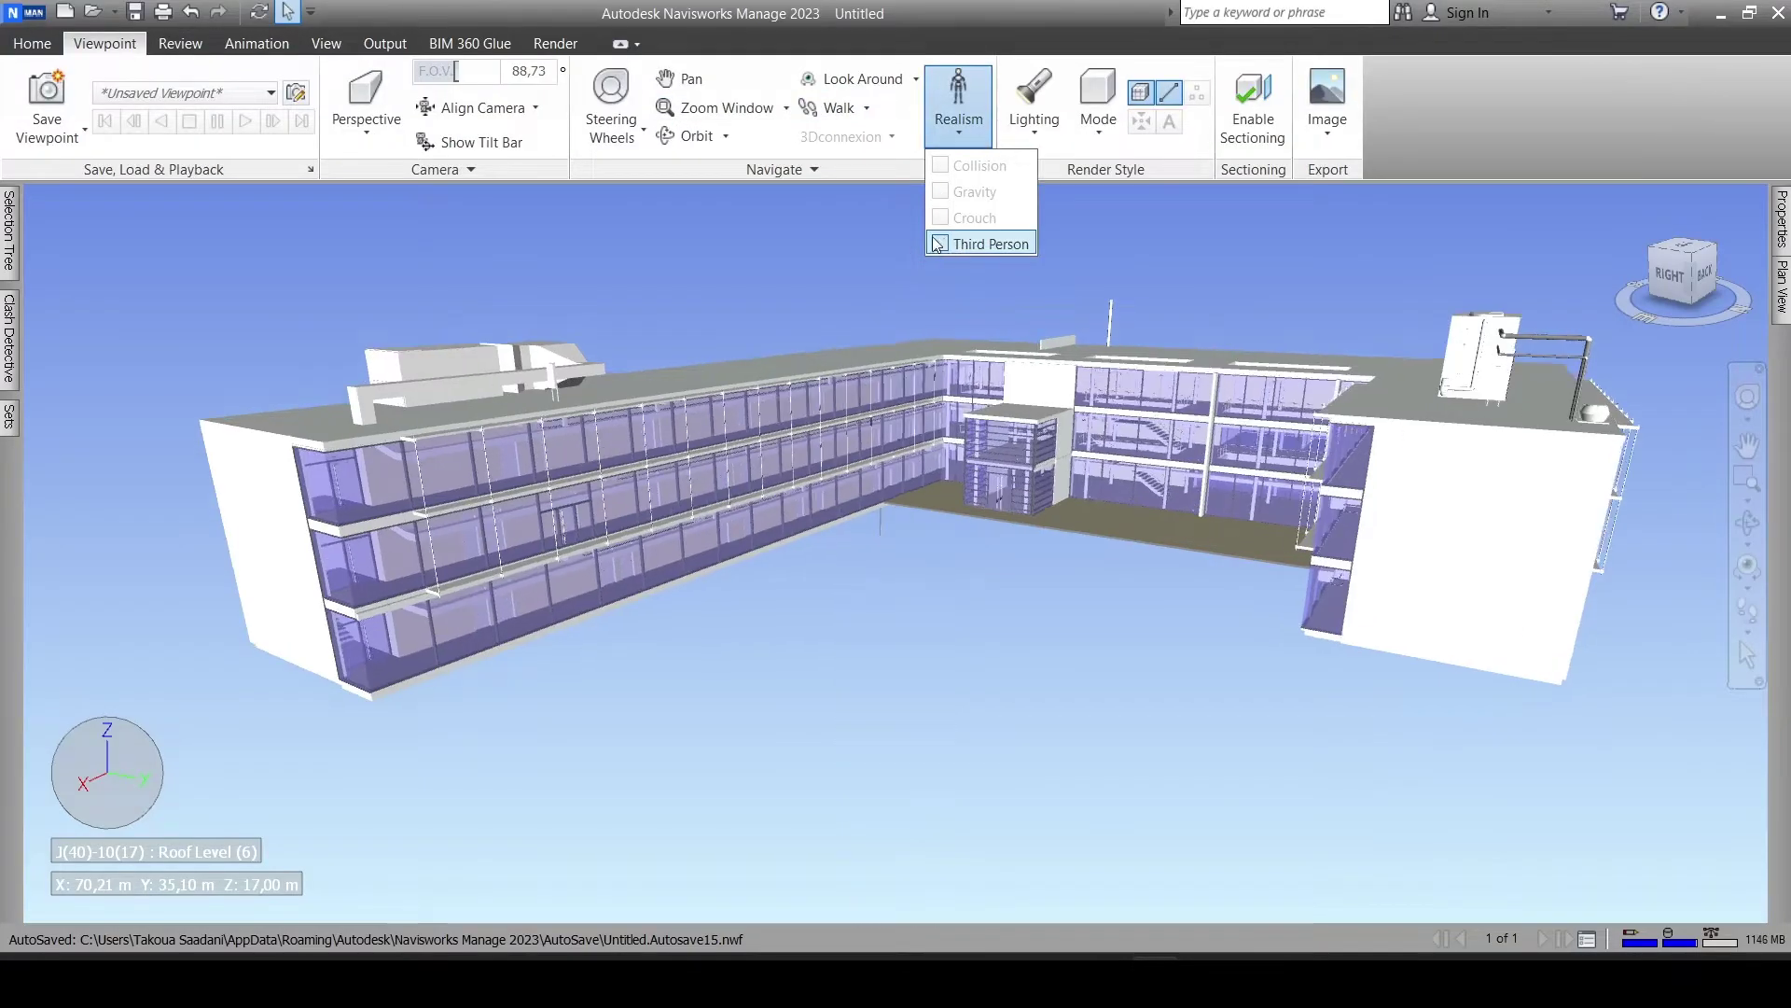
{"action": "left_click", "coordinate": [901, 658]}
{"action": "mouse_move", "coordinate": [8, 338]}
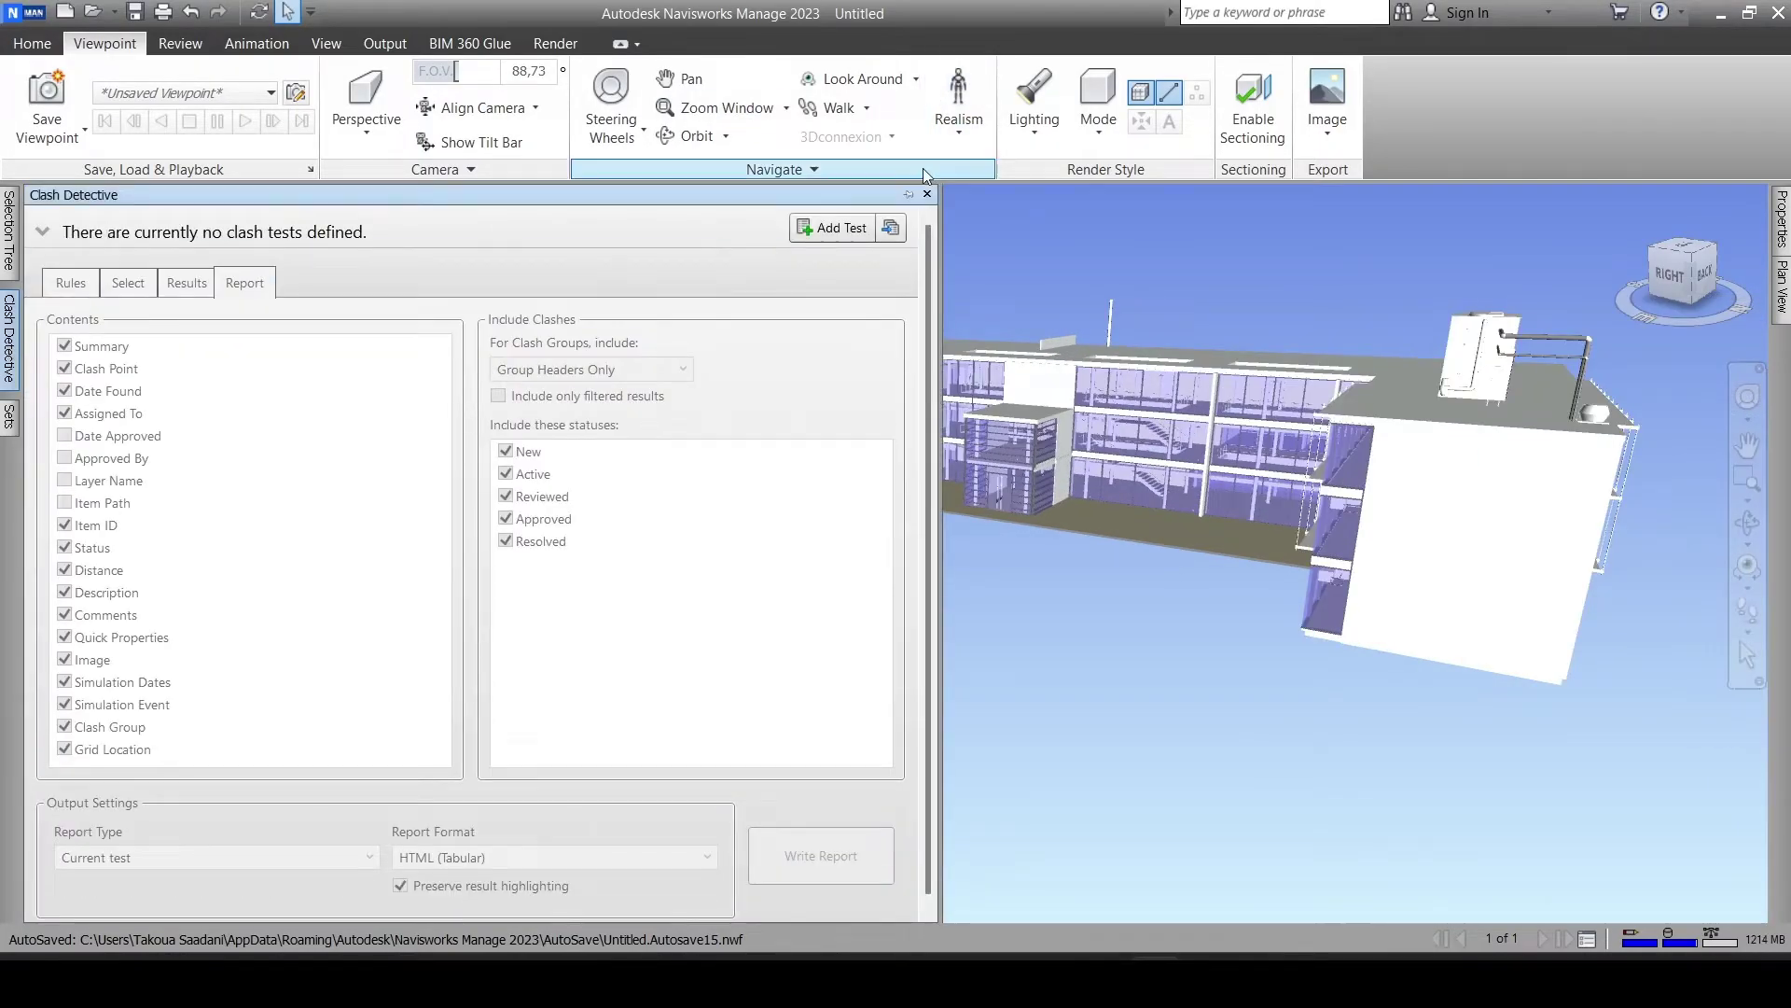
Add a clash test and rename Test 1 to 'Structural Floors x Mep Pipes'
{"action": "left_click", "coordinate": [842, 228]}
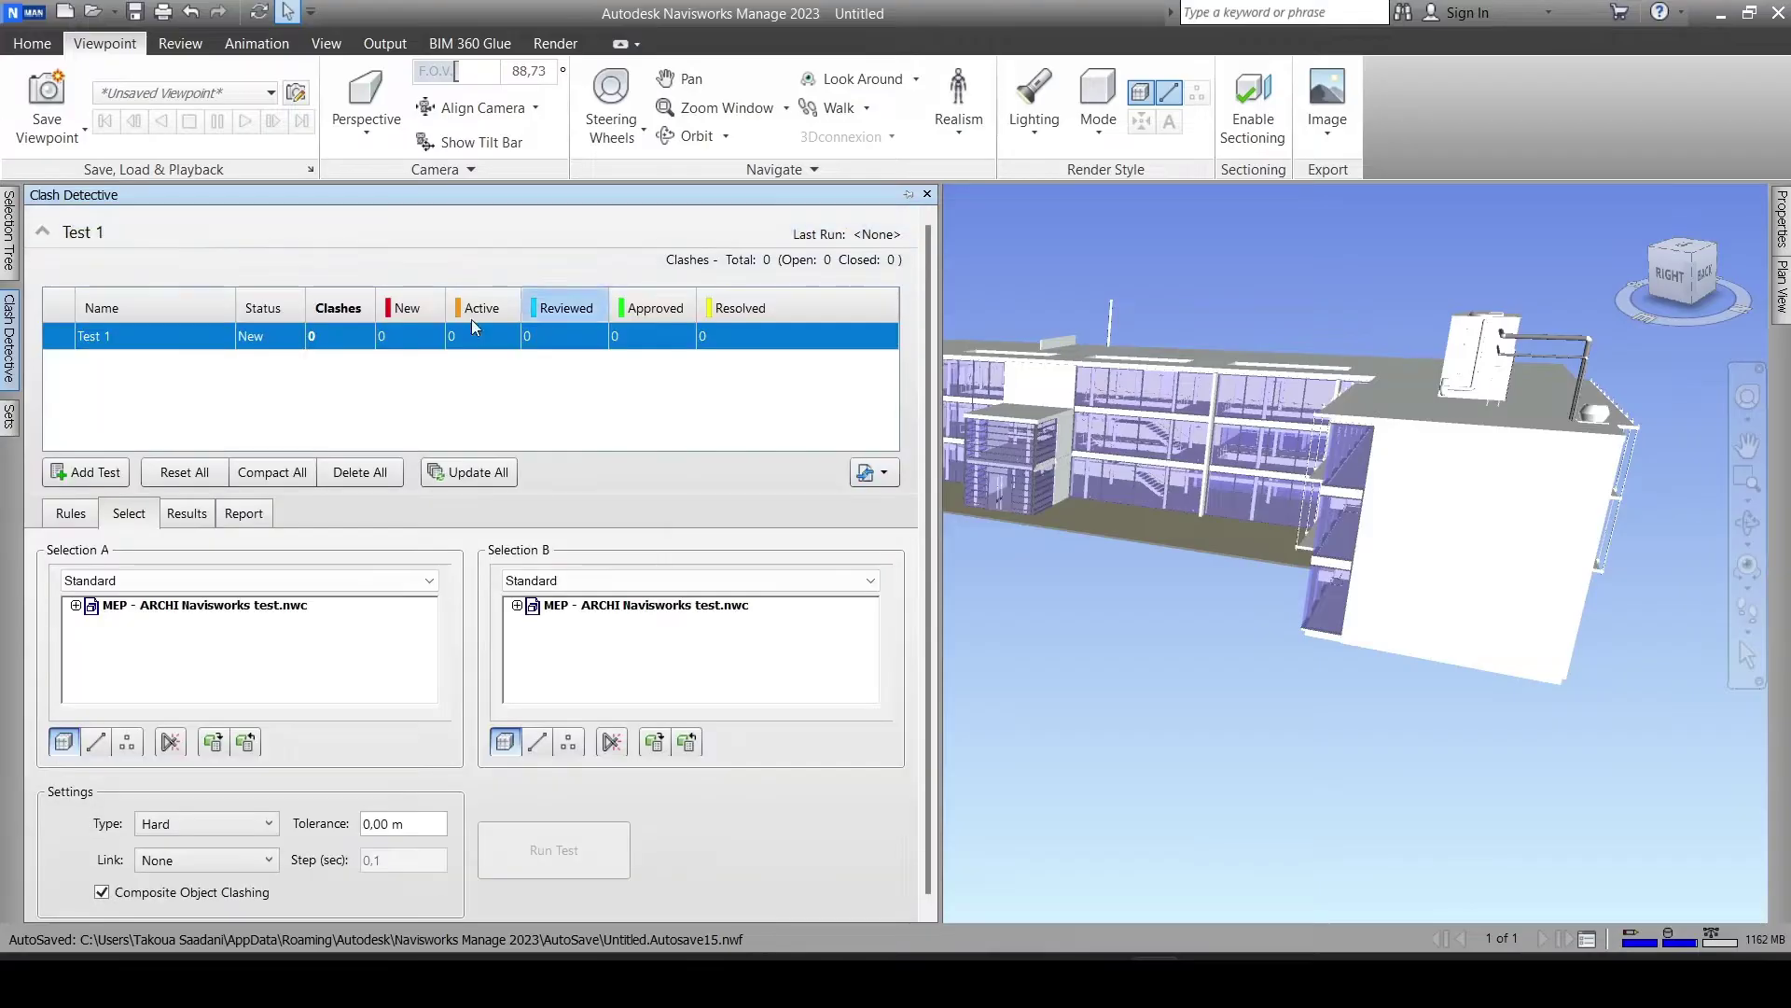
{"action": "double_click", "coordinate": [114, 338]}
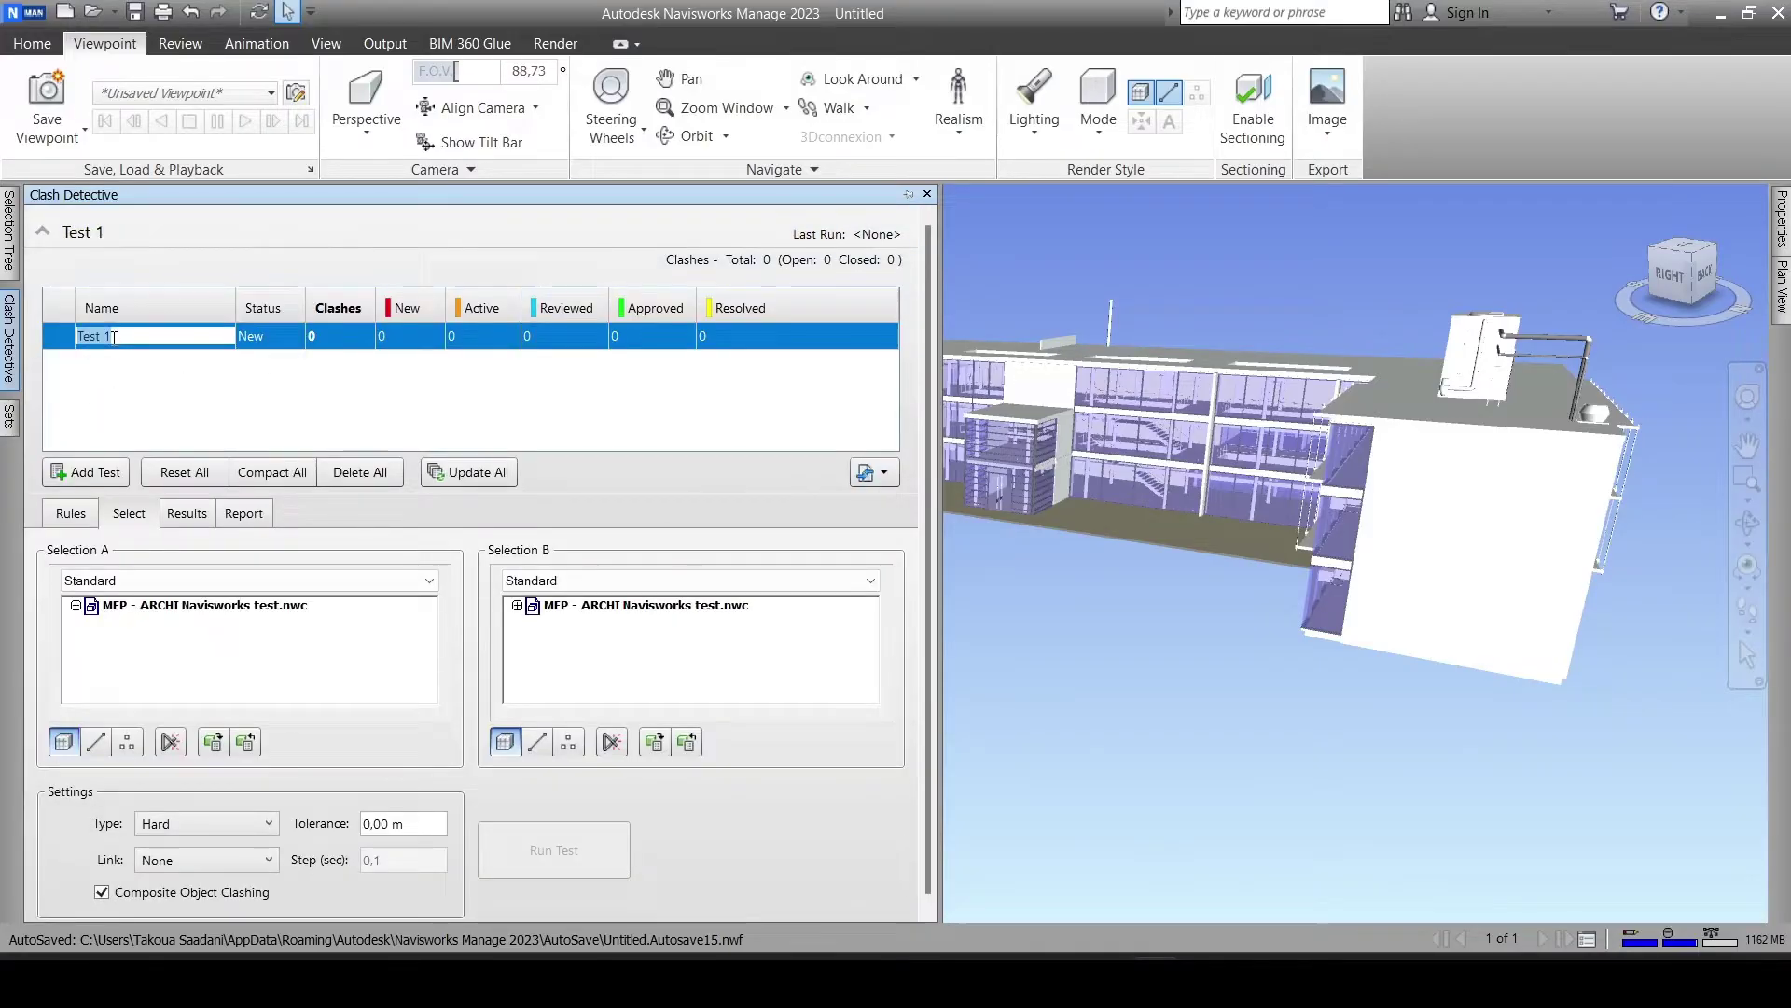
{"action": "type", "text": "S"}
{"action": "type", "text": "tructural"}
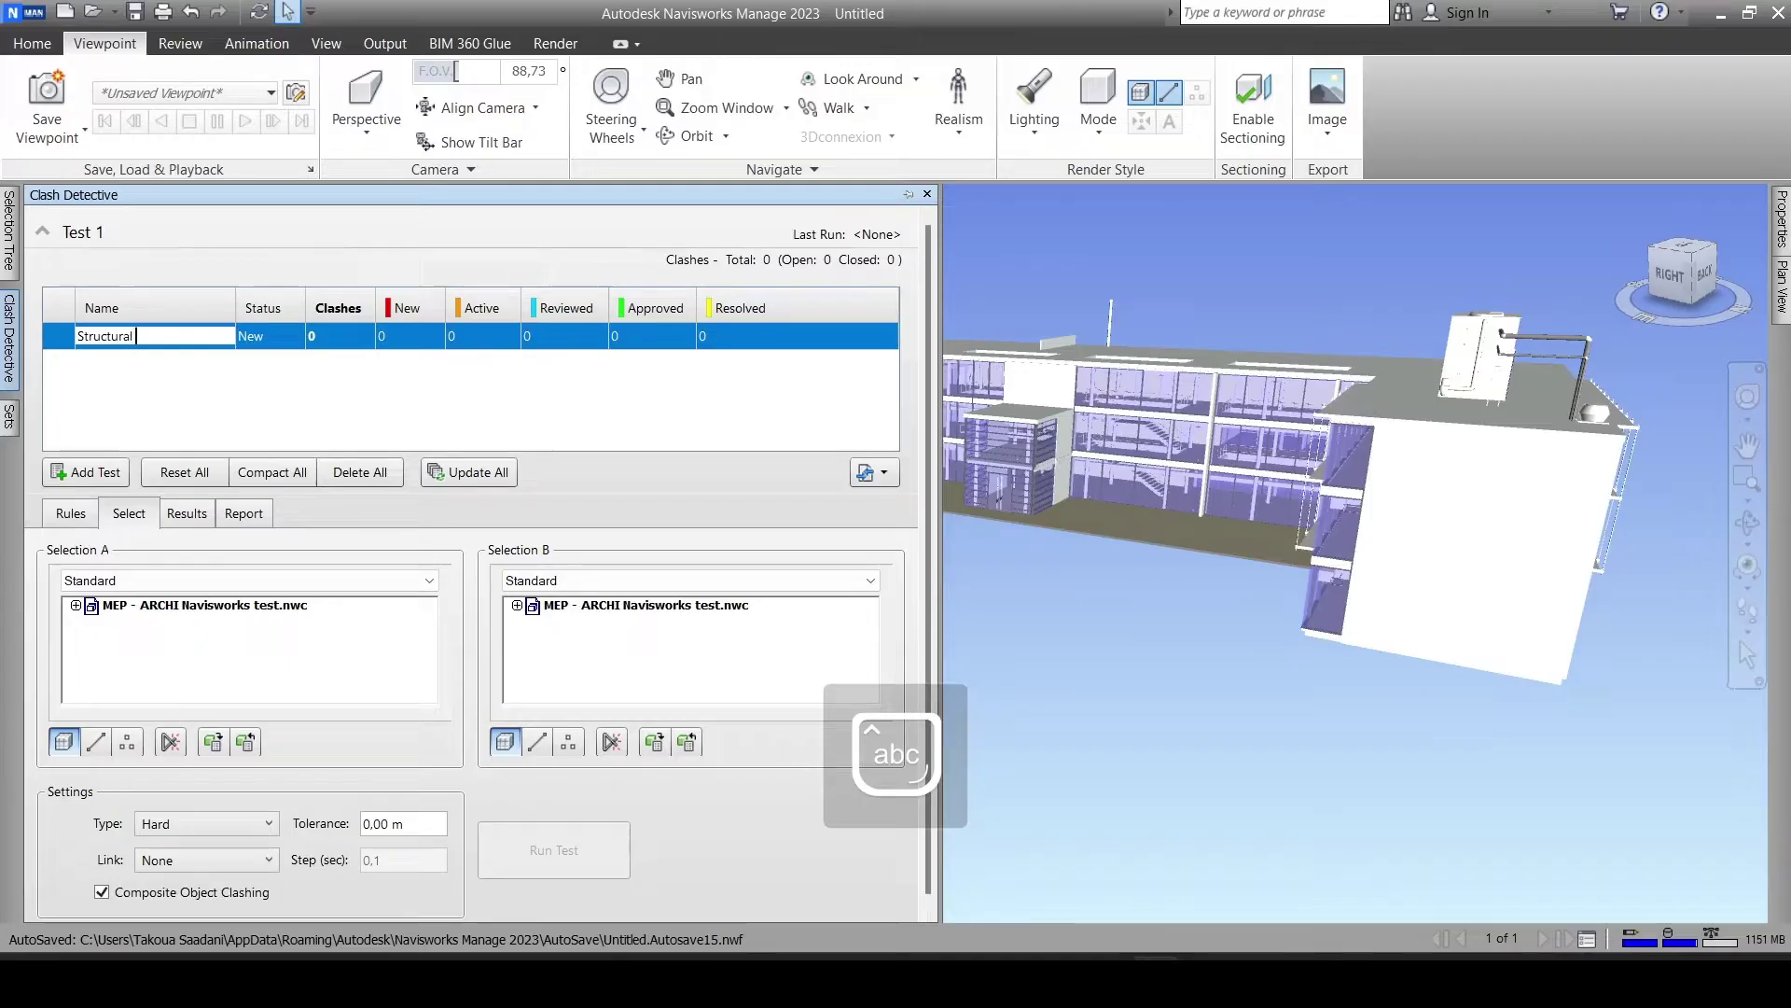
{"action": "type", "text": " Floors"}
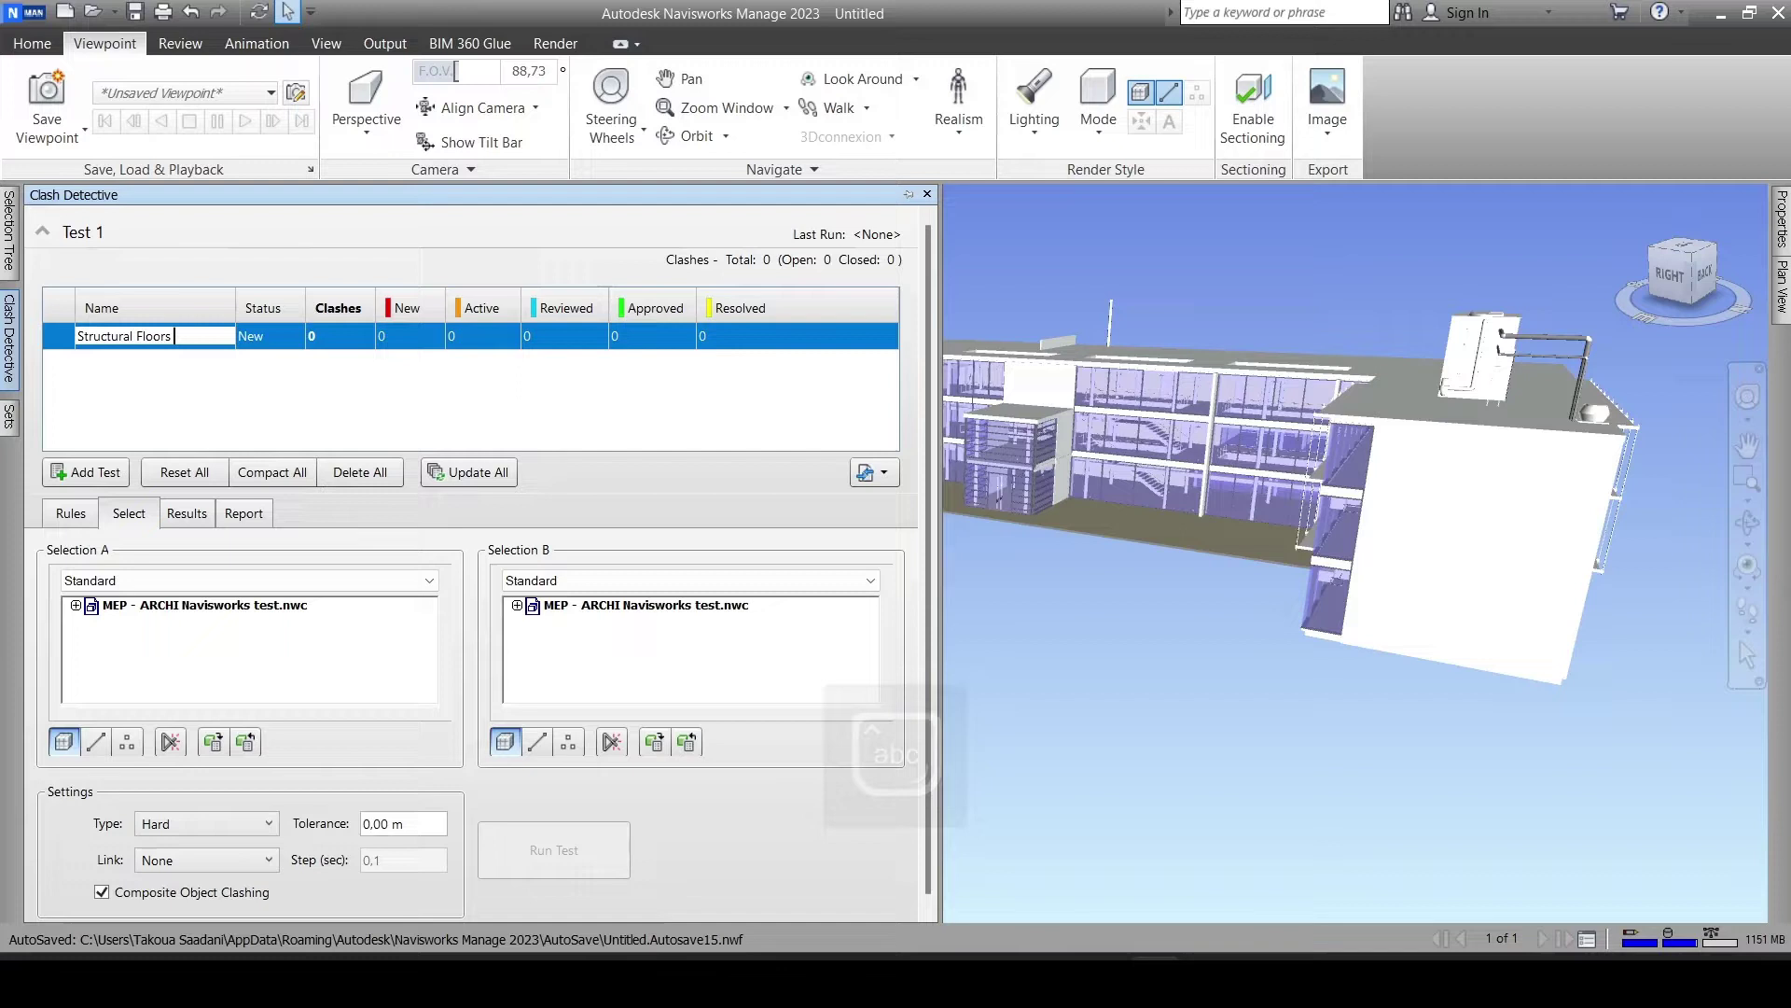
{"action": "type", "text": " x Pipes"}
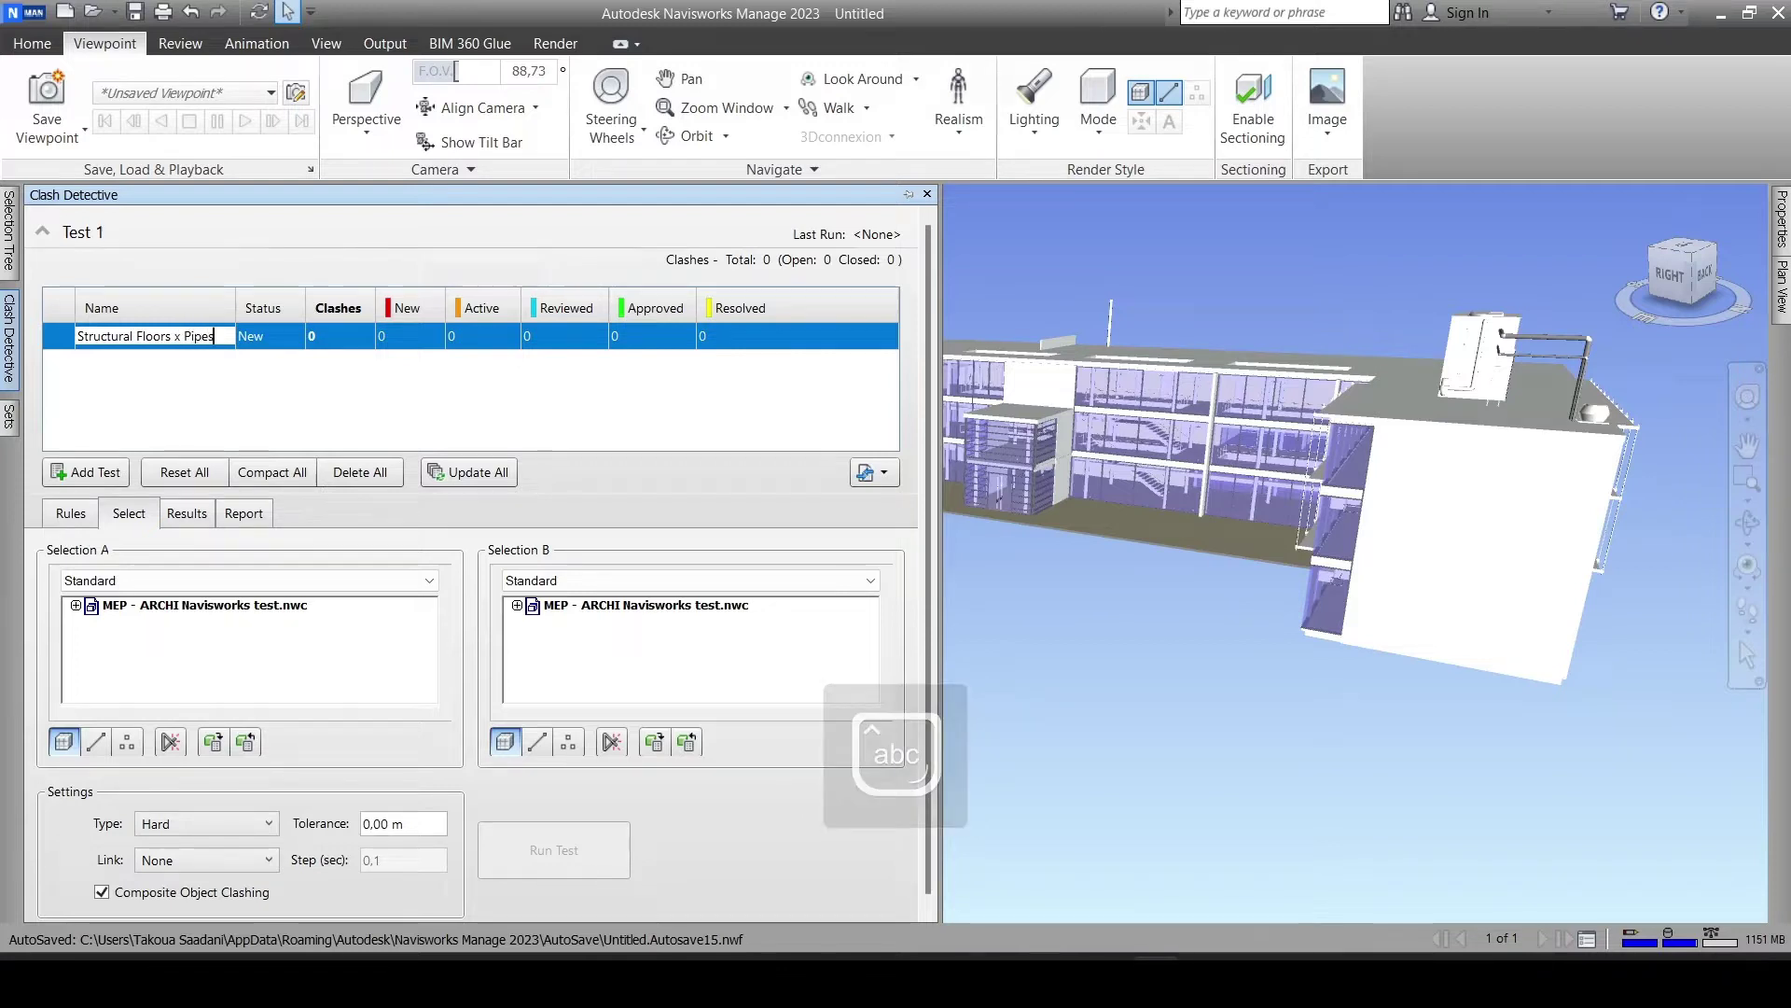
{"action": "left_click", "coordinate": [187, 336]}
{"action": "type", "text": "Mep"}
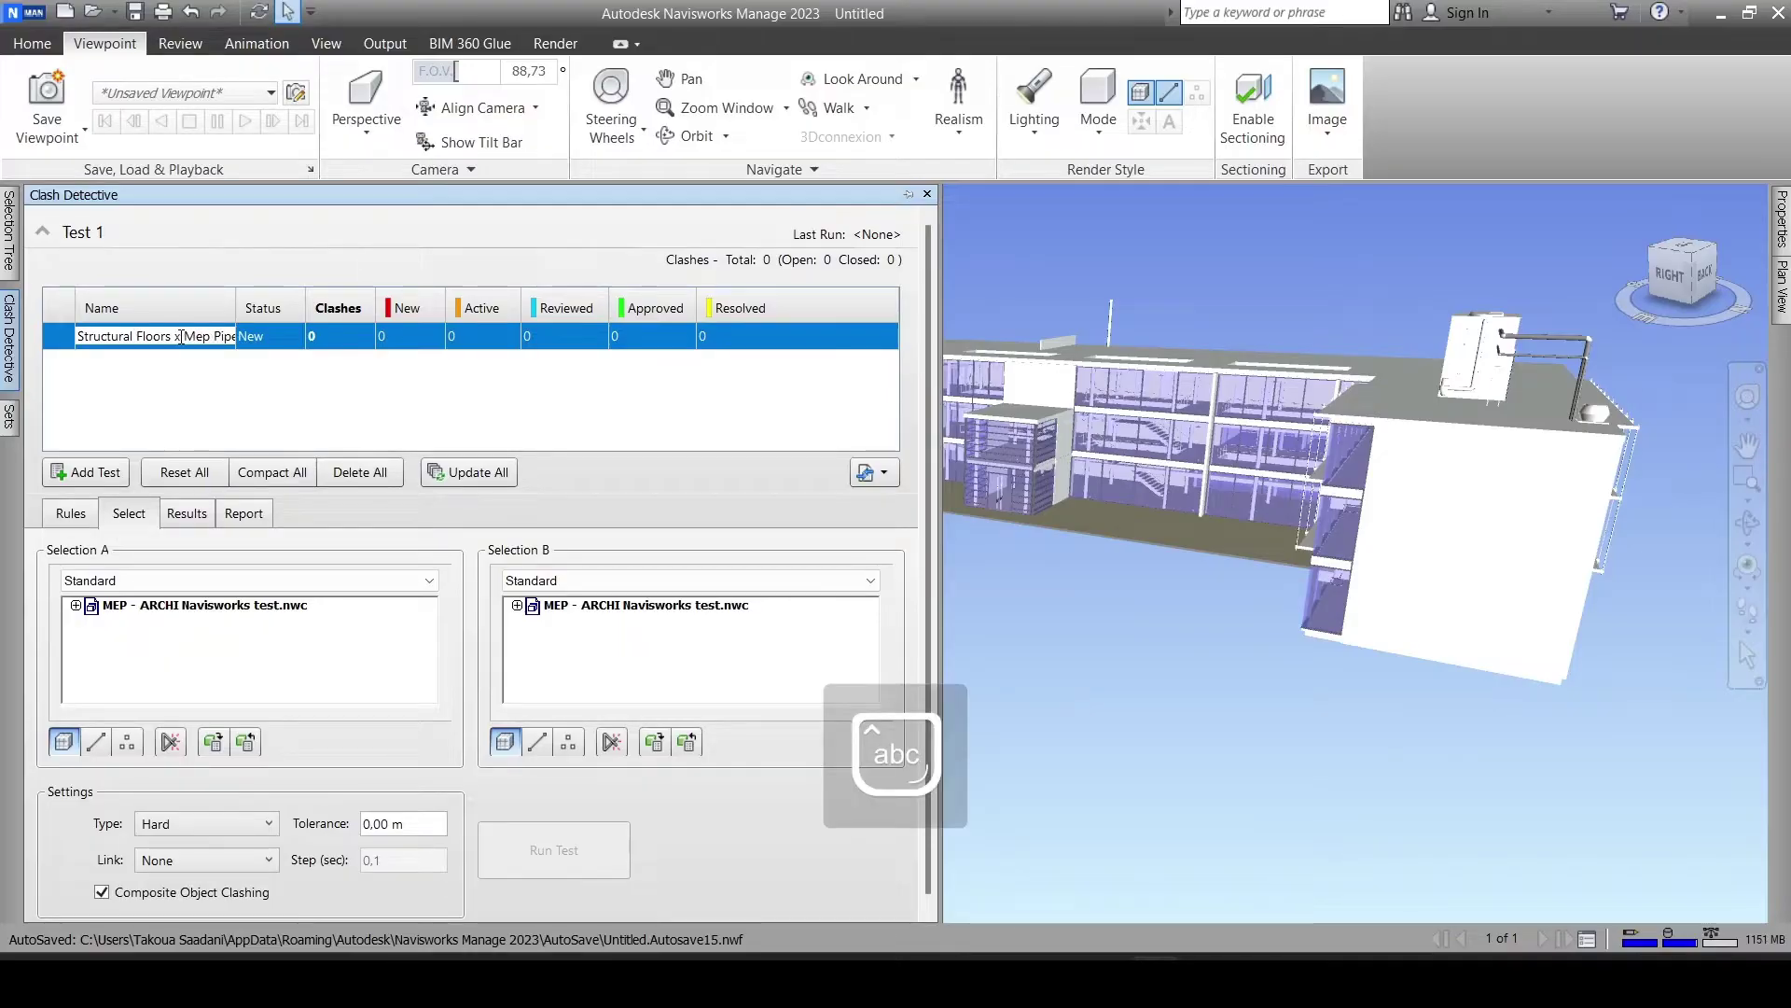
{"action": "key", "text": "Return"}
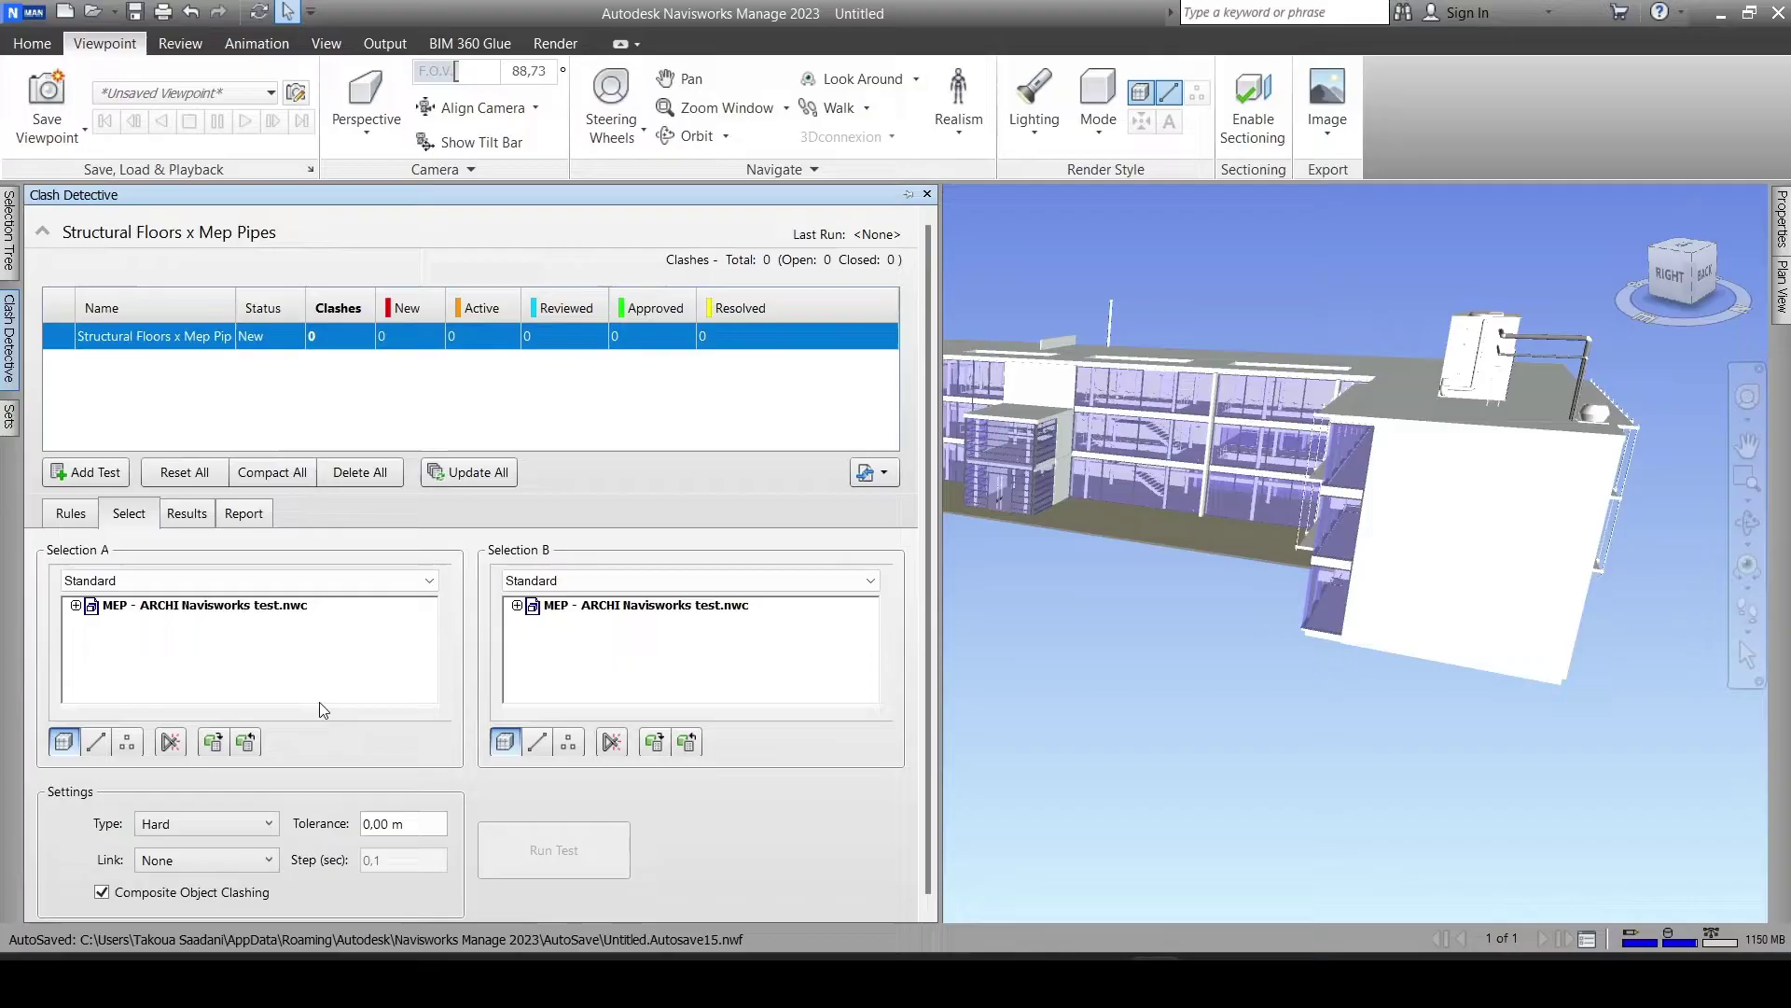
Keep Standard display and choose the Floors category as Selection A
{"action": "left_click", "coordinate": [102, 582]}
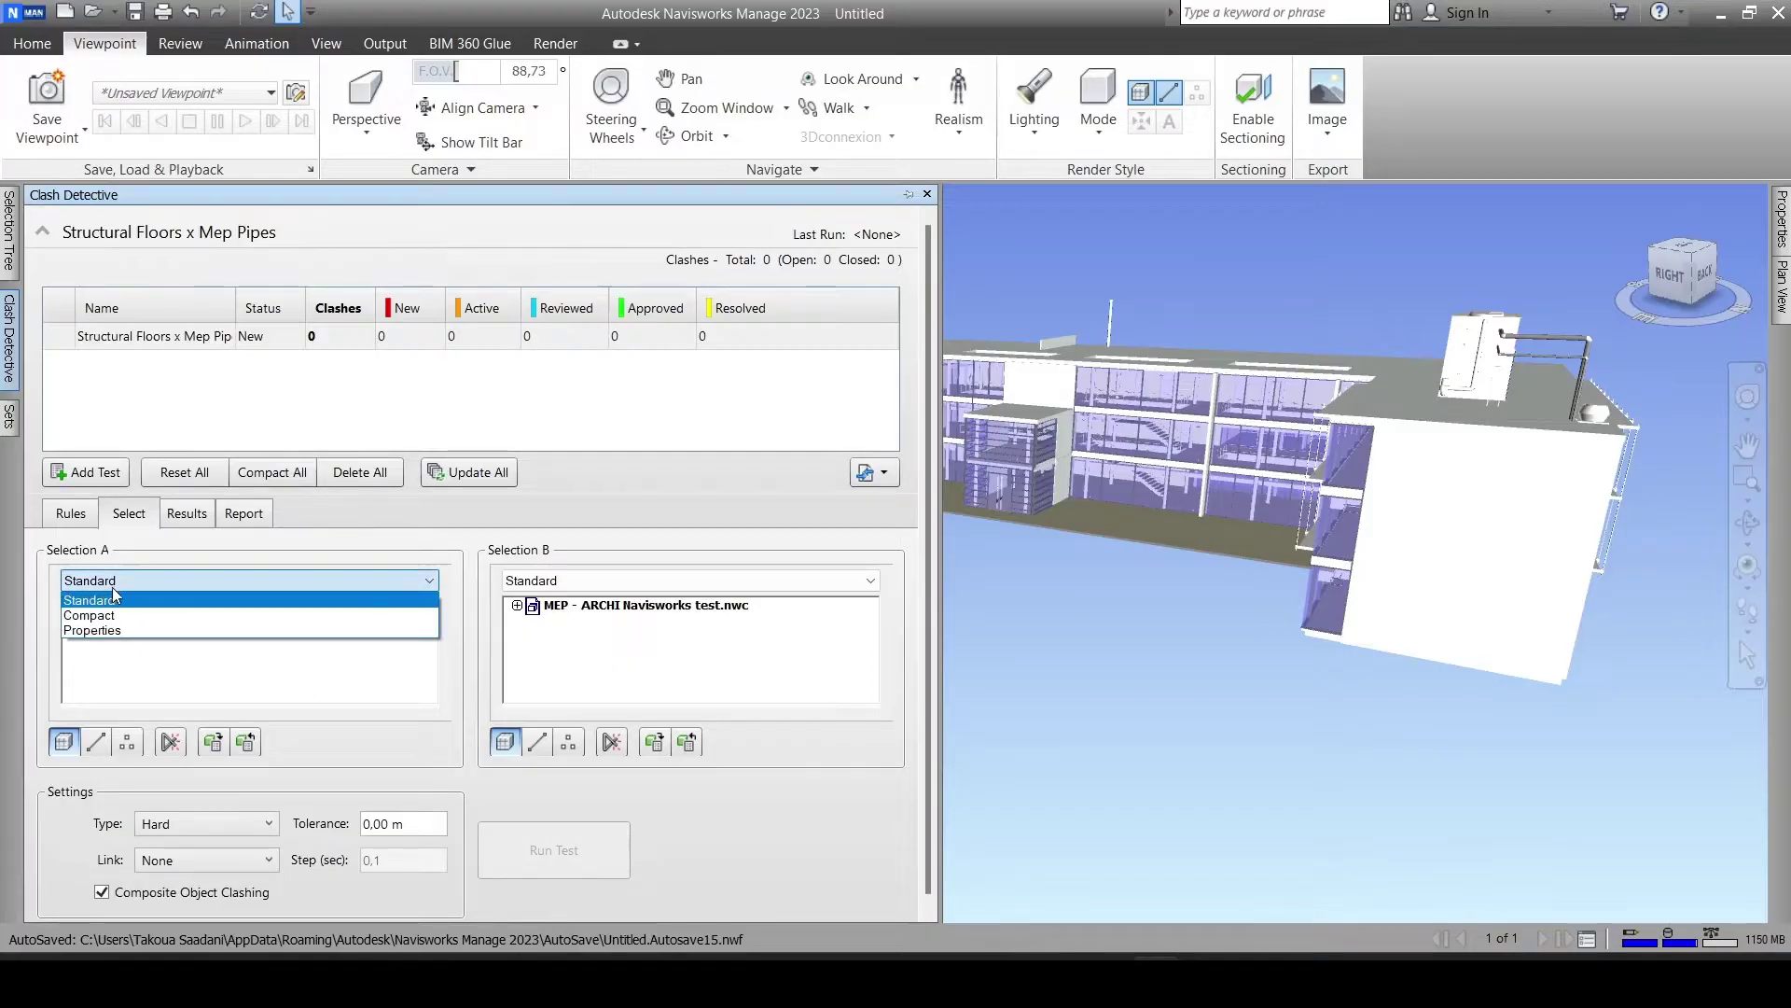
{"action": "left_click", "coordinate": [112, 586]}
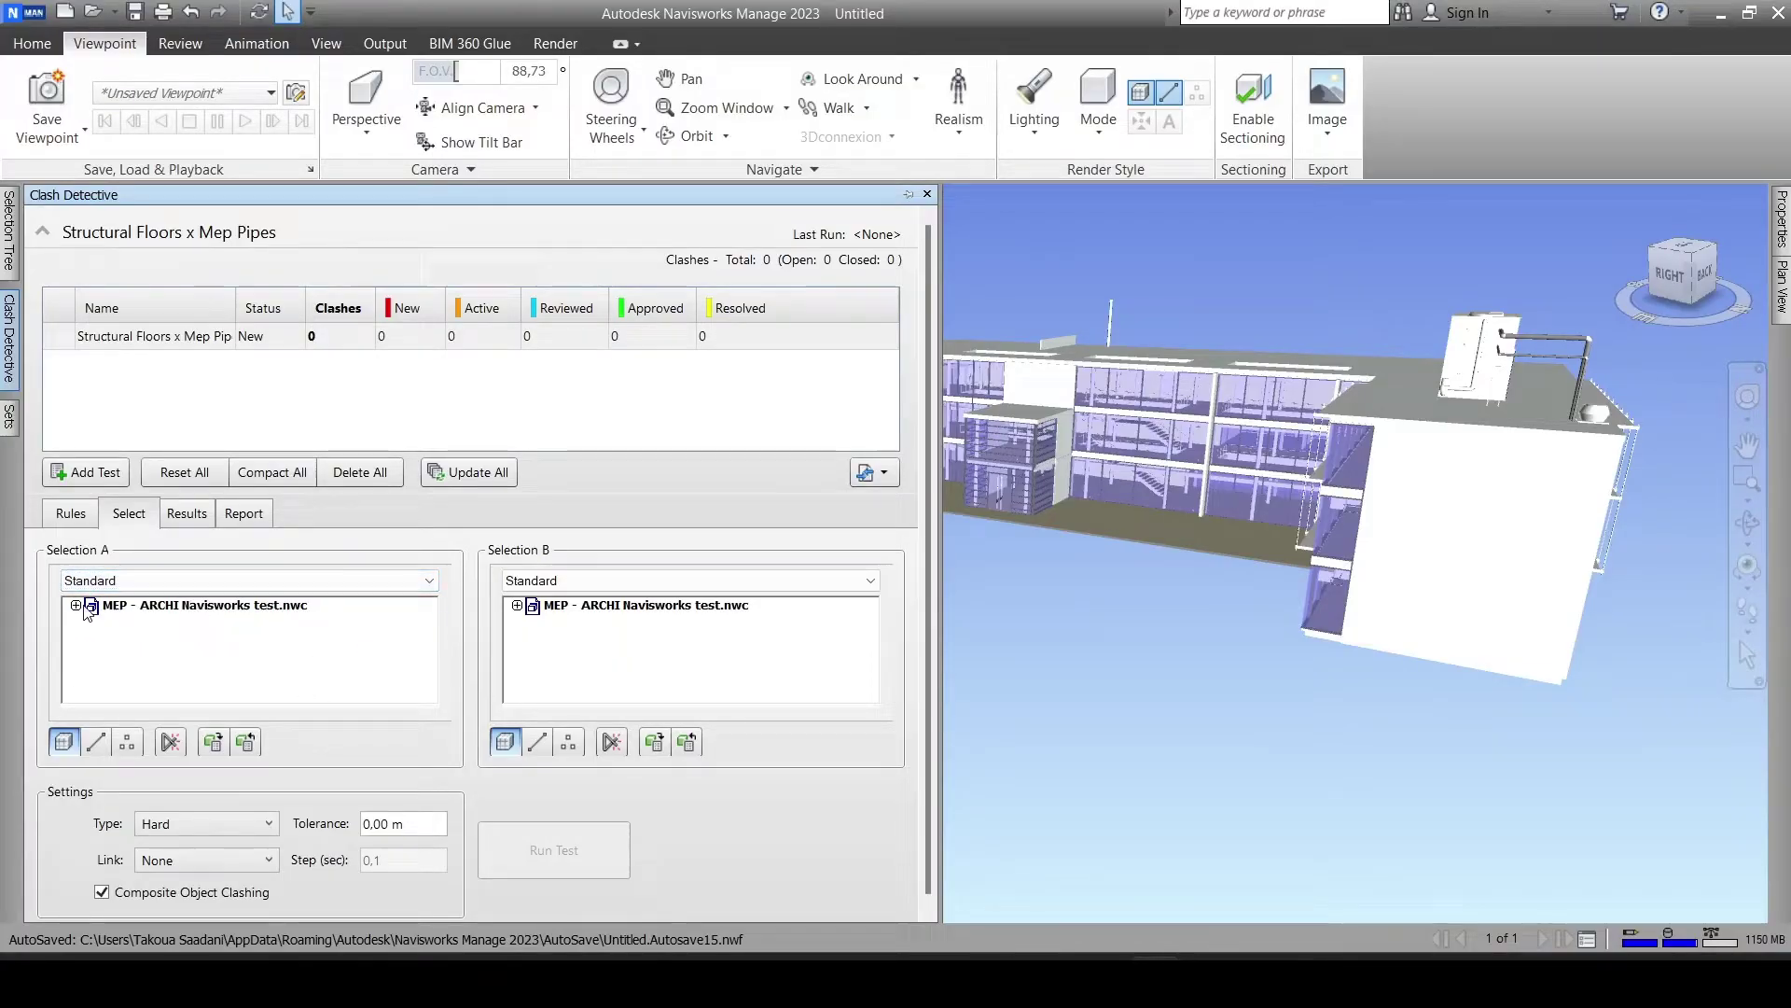
{"action": "left_click", "coordinate": [90, 606]}
{"action": "left_click", "coordinate": [76, 604]}
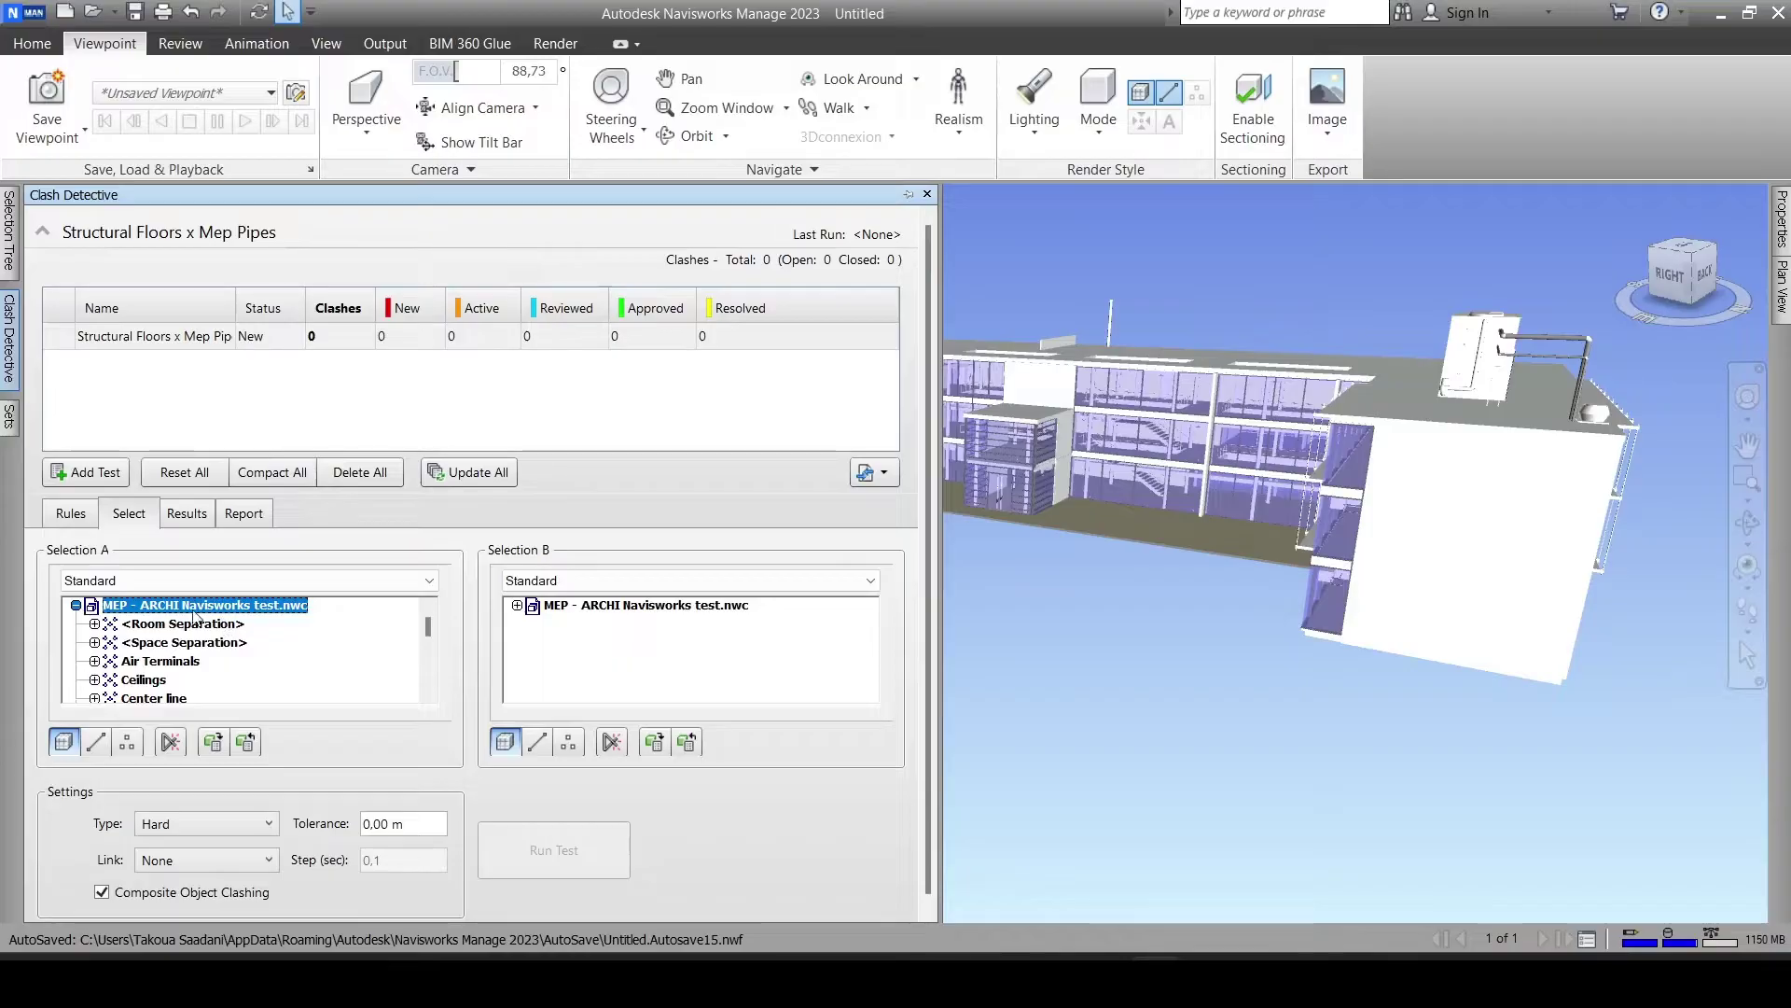
{"action": "scroll", "coordinate": [177, 644], "scroll_direction": "down", "scroll_amount": 1}
{"action": "scroll", "coordinate": [172, 645], "scroll_direction": "down", "scroll_amount": 1}
{"action": "scroll", "coordinate": [166, 646], "scroll_direction": "down", "scroll_amount": 1}
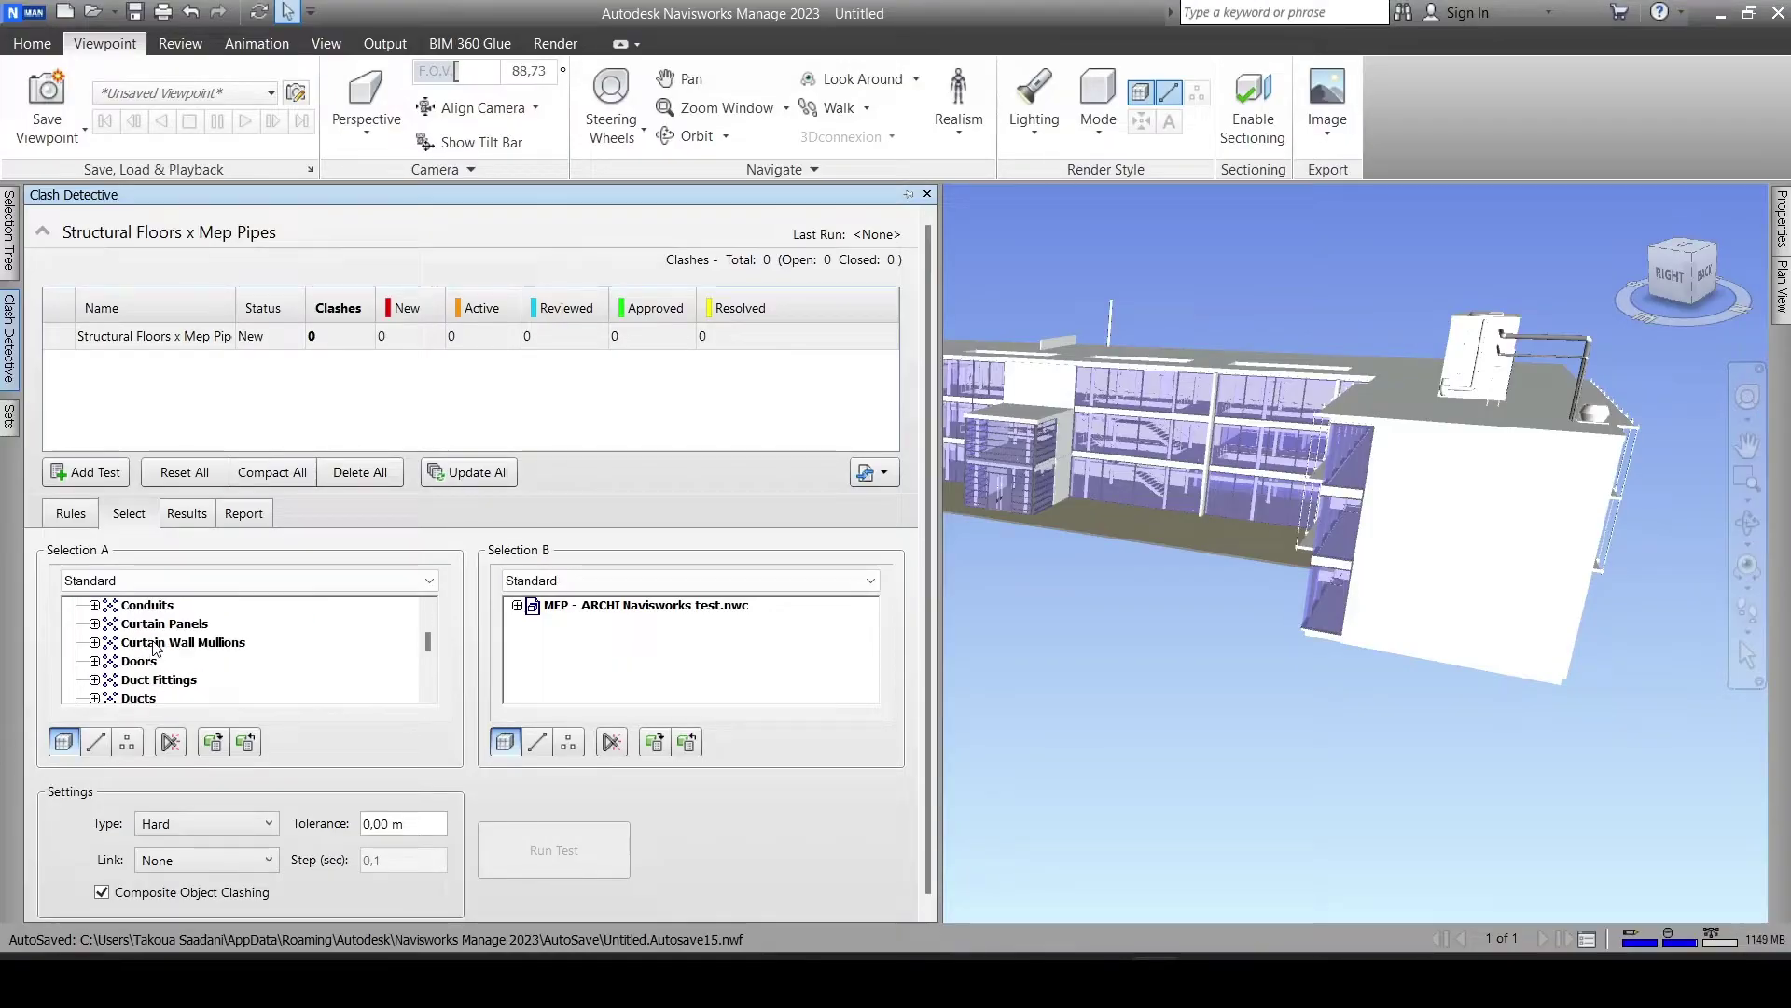
{"action": "scroll", "coordinate": [159, 648], "scroll_direction": "down", "scroll_amount": 2}
{"action": "scroll", "coordinate": [154, 651], "scroll_direction": "down", "scroll_amount": 1}
{"action": "scroll", "coordinate": [150, 650], "scroll_direction": "up", "scroll_amount": 1}
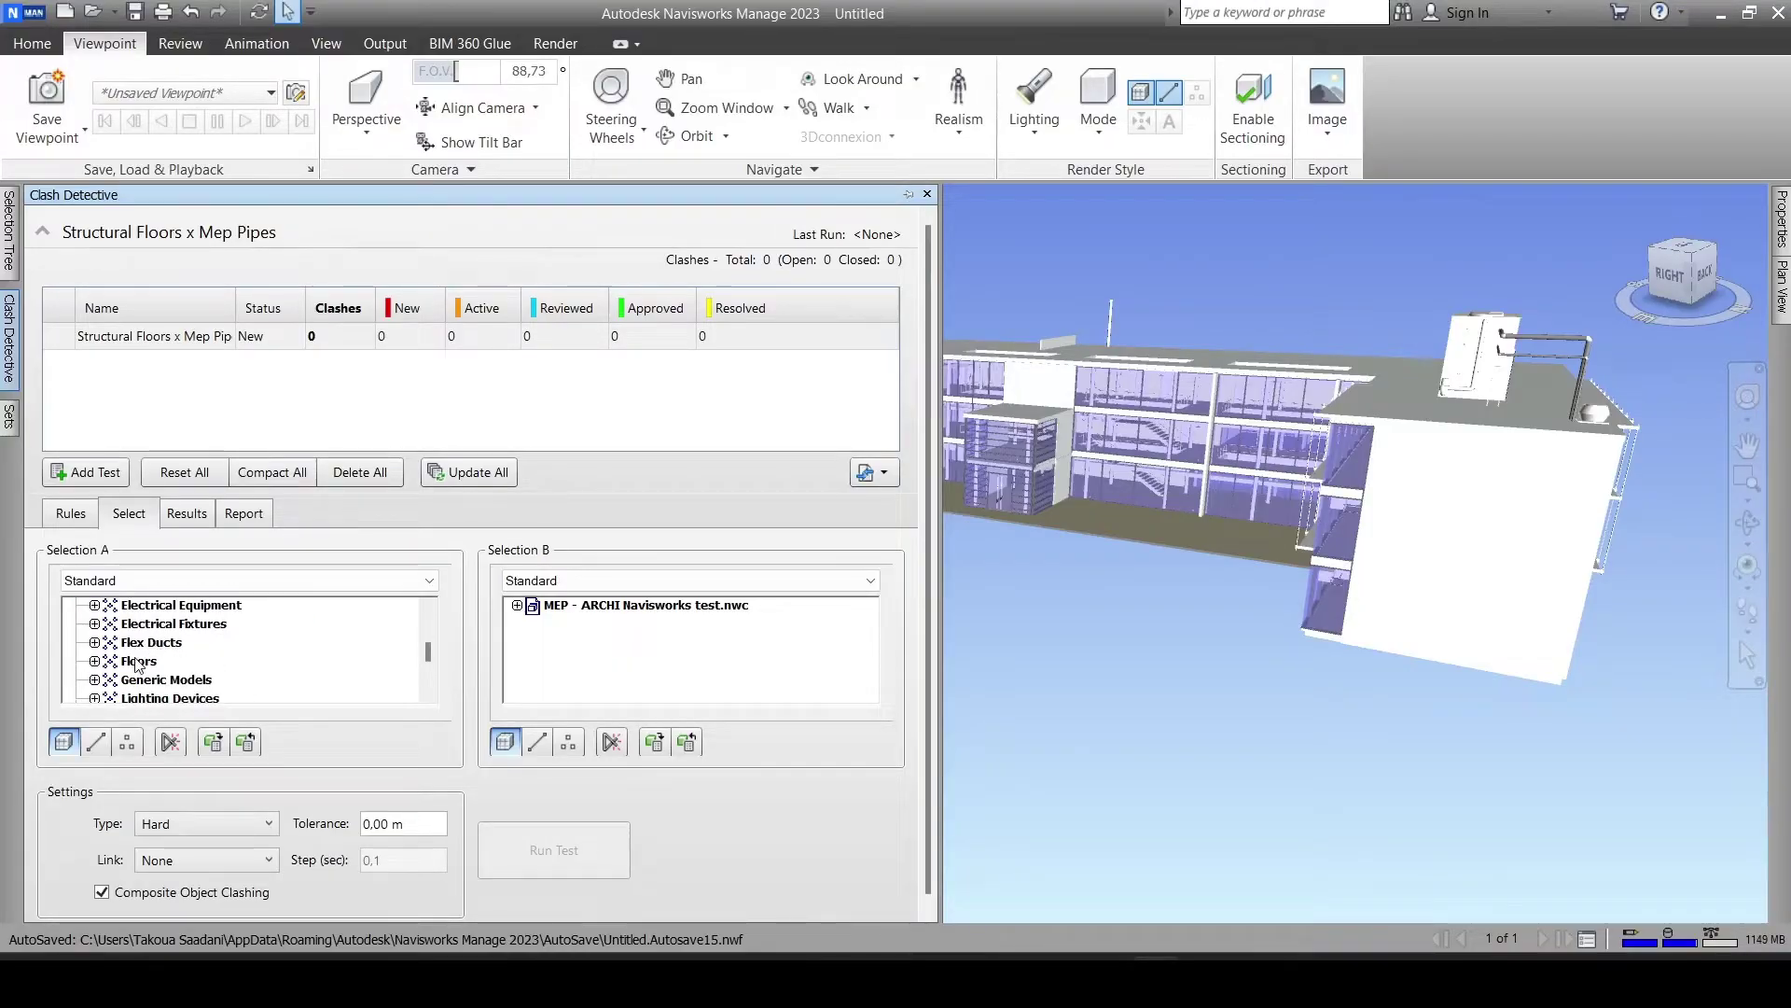
{"action": "left_click", "coordinate": [137, 663]}
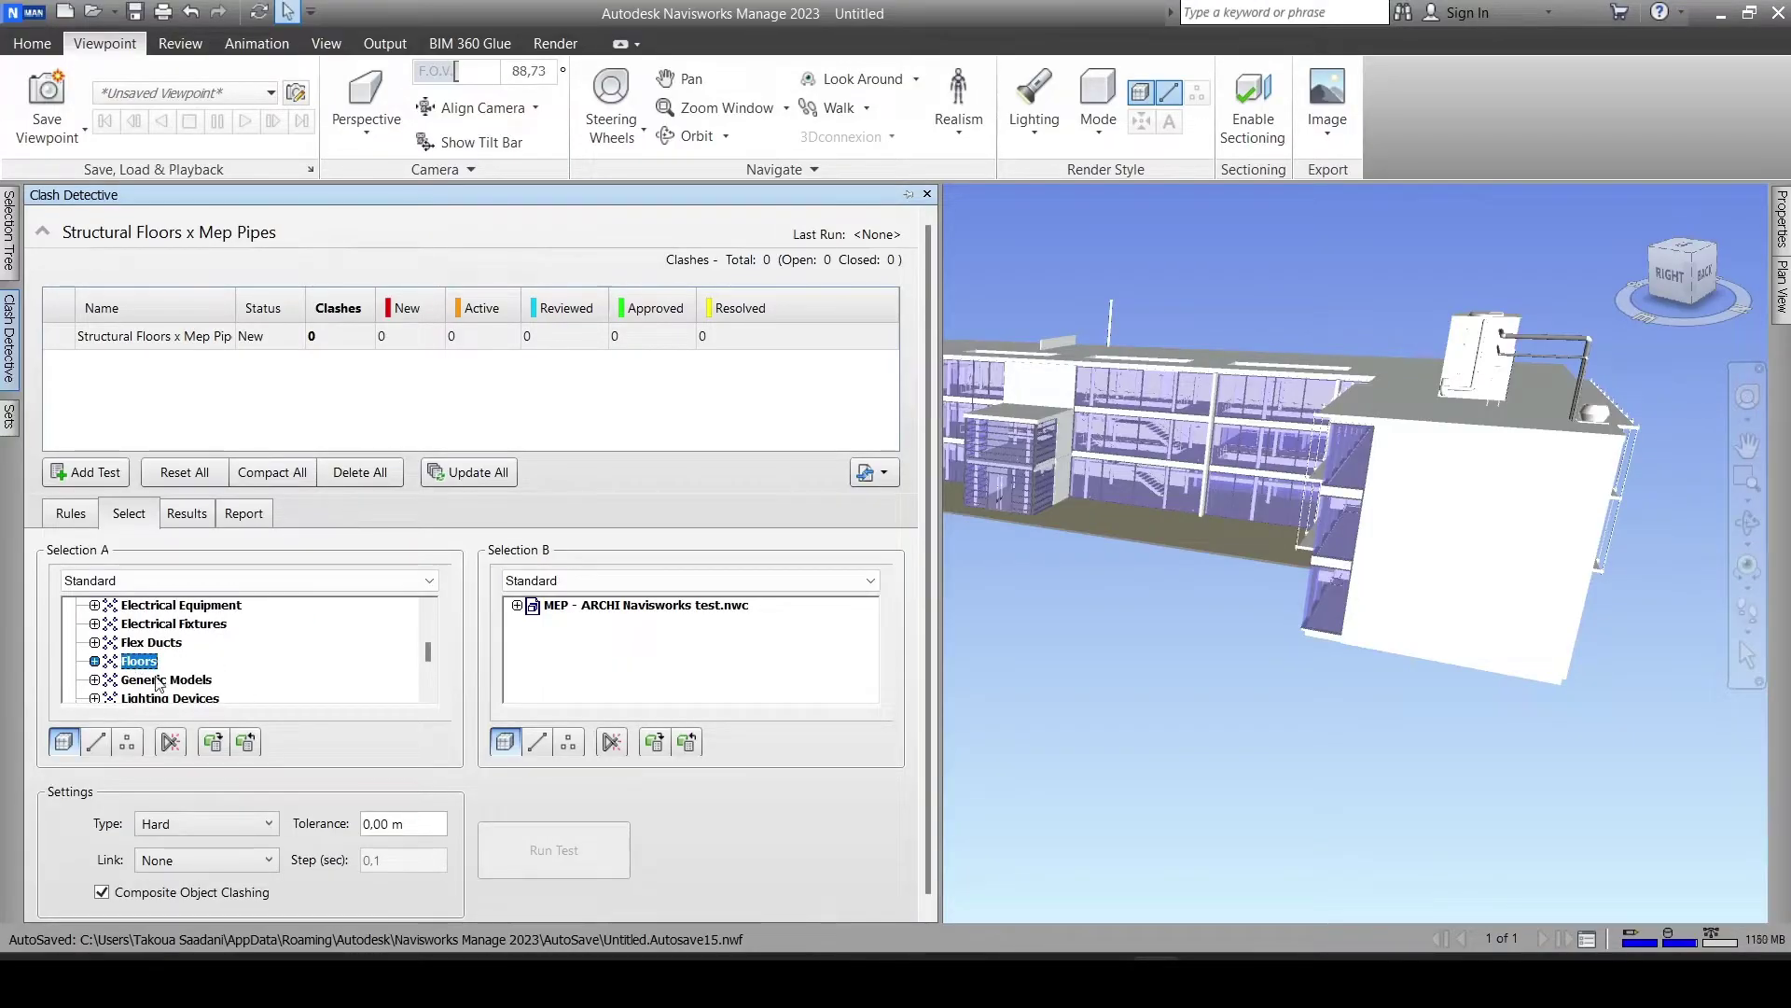
{"action": "left_click", "coordinate": [95, 661]}
{"action": "left_click", "coordinate": [112, 679]}
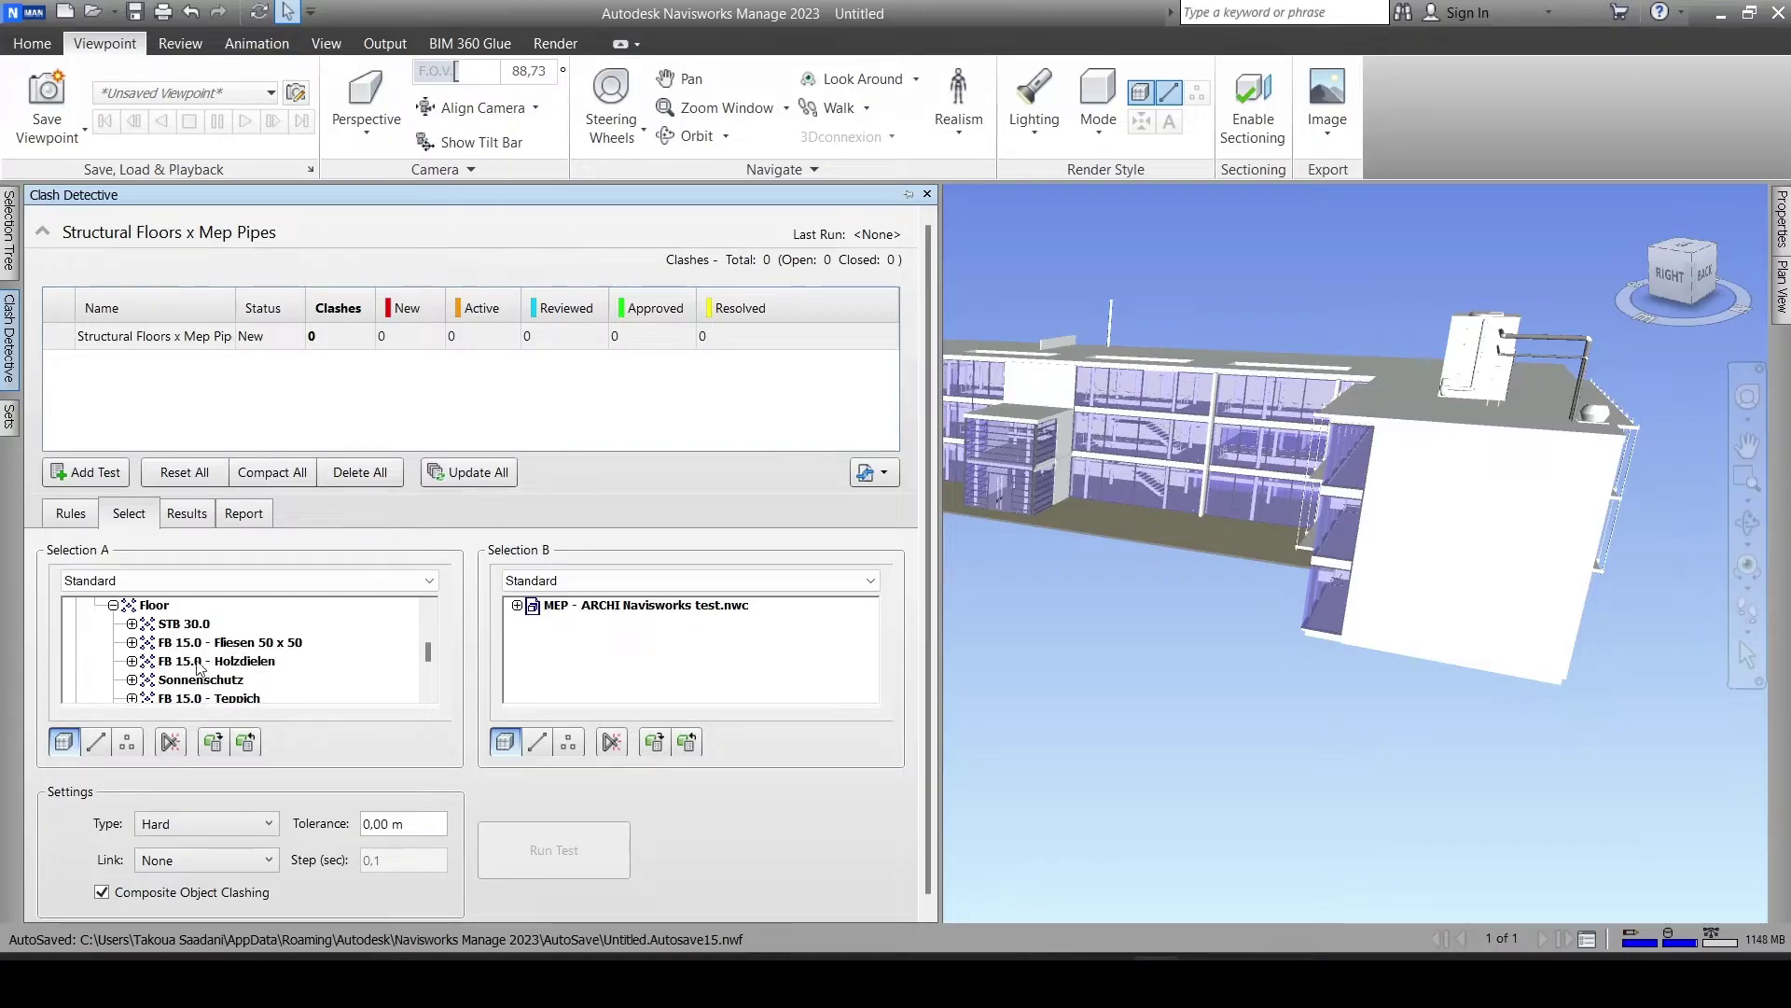
{"action": "scroll", "coordinate": [209, 664], "scroll_direction": "down", "scroll_amount": 3}
{"action": "scroll", "coordinate": [209, 665], "scroll_direction": "up", "scroll_amount": 2}
{"action": "scroll", "coordinate": [209, 664], "scroll_direction": "up", "scroll_amount": 2}
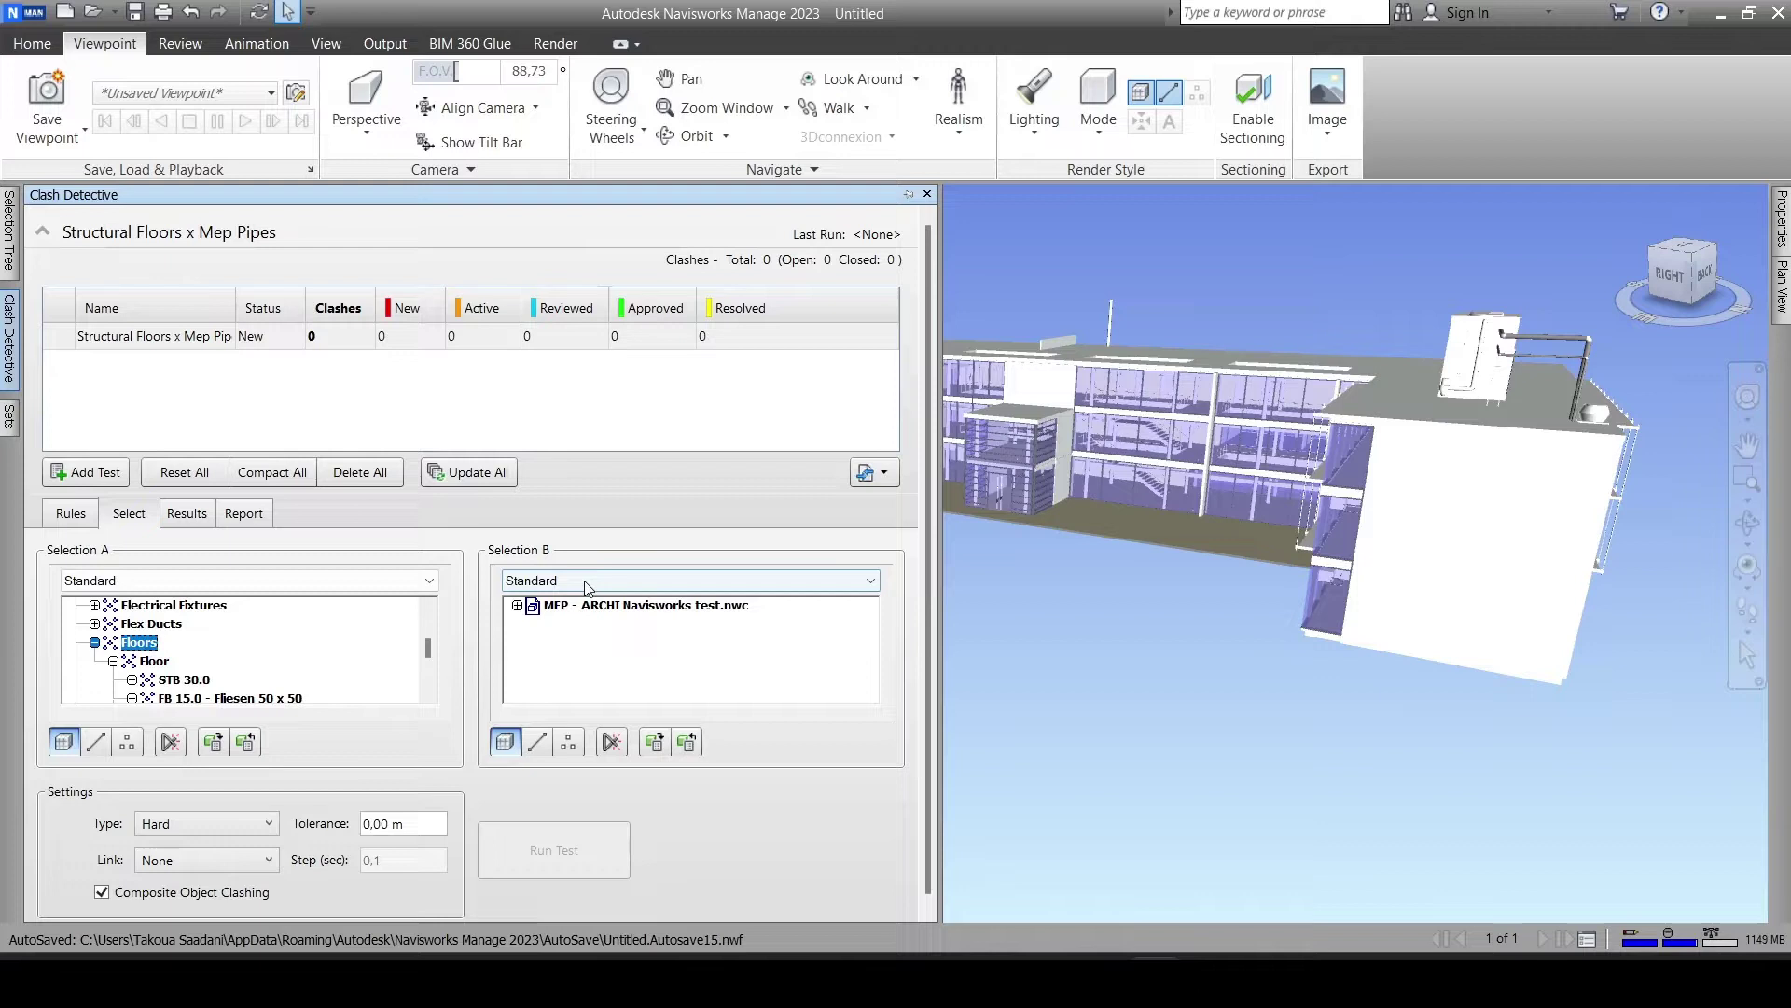
Choose Pipes and Pipe Fittings together as Selection B
{"action": "left_click", "coordinate": [518, 605]}
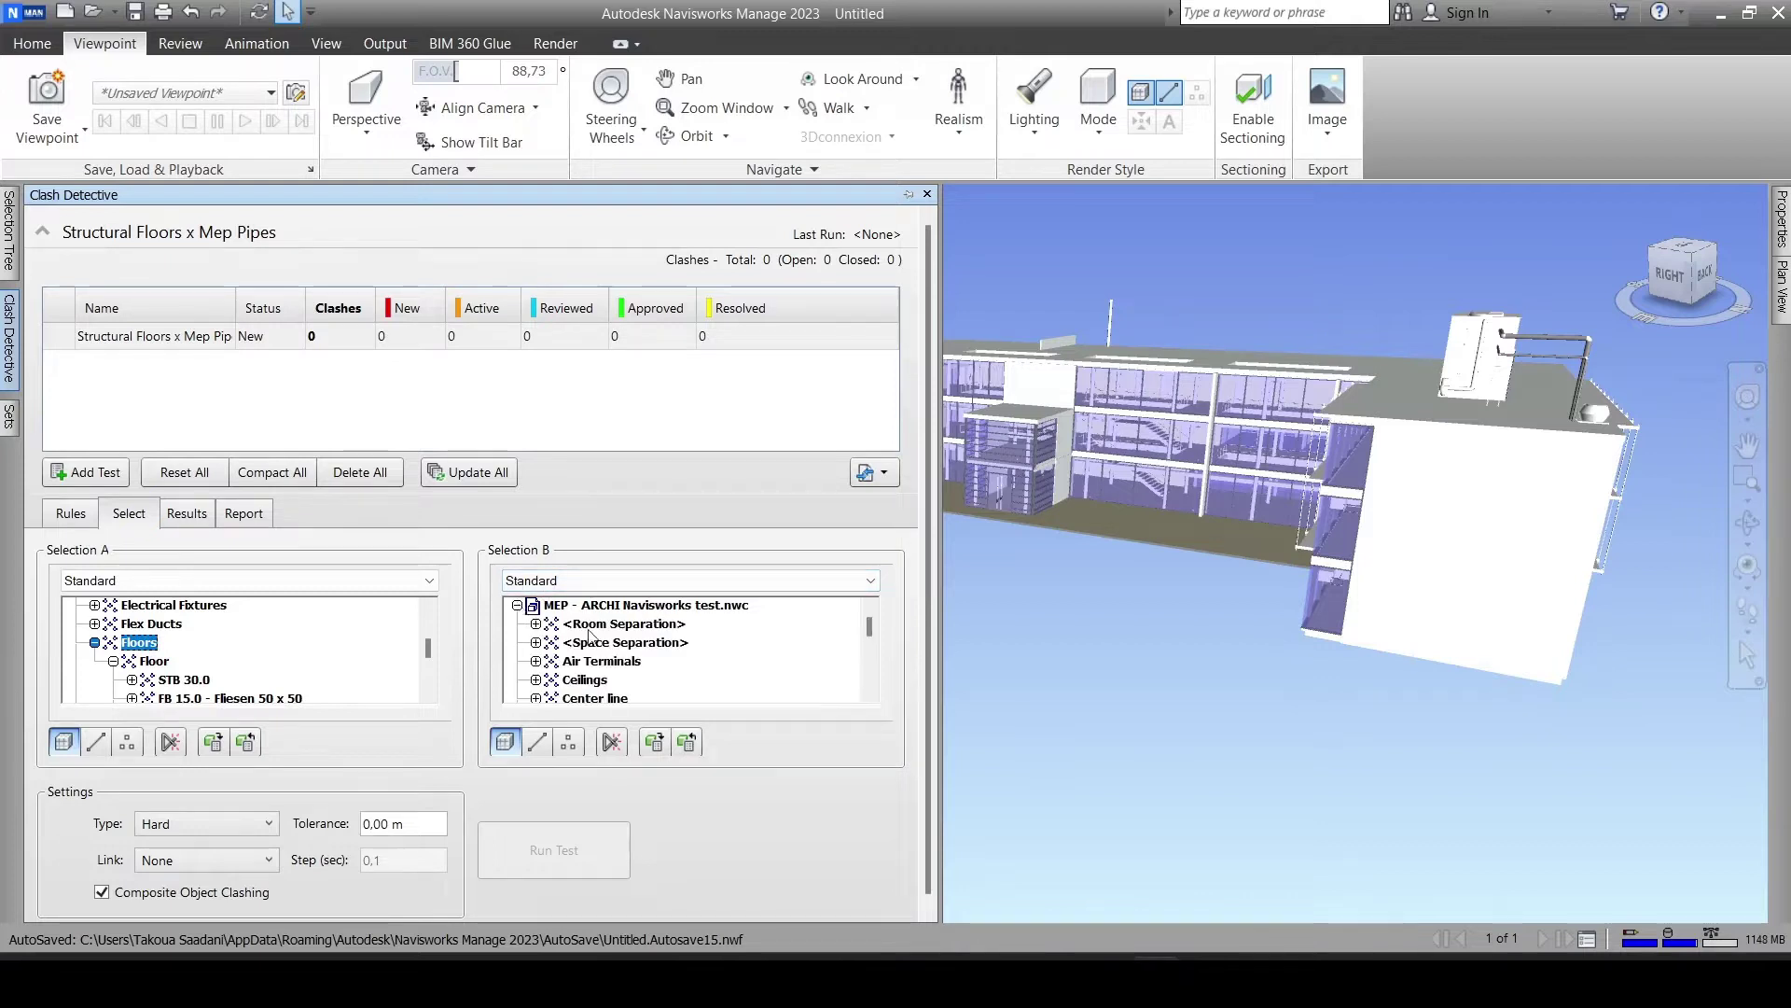
{"action": "scroll", "coordinate": [588, 637], "scroll_direction": "down", "scroll_amount": 1}
{"action": "scroll", "coordinate": [589, 638], "scroll_direction": "down", "scroll_amount": 2}
{"action": "scroll", "coordinate": [589, 638], "scroll_direction": "down", "scroll_amount": 1}
{"action": "scroll", "coordinate": [589, 637], "scroll_direction": "down", "scroll_amount": 1}
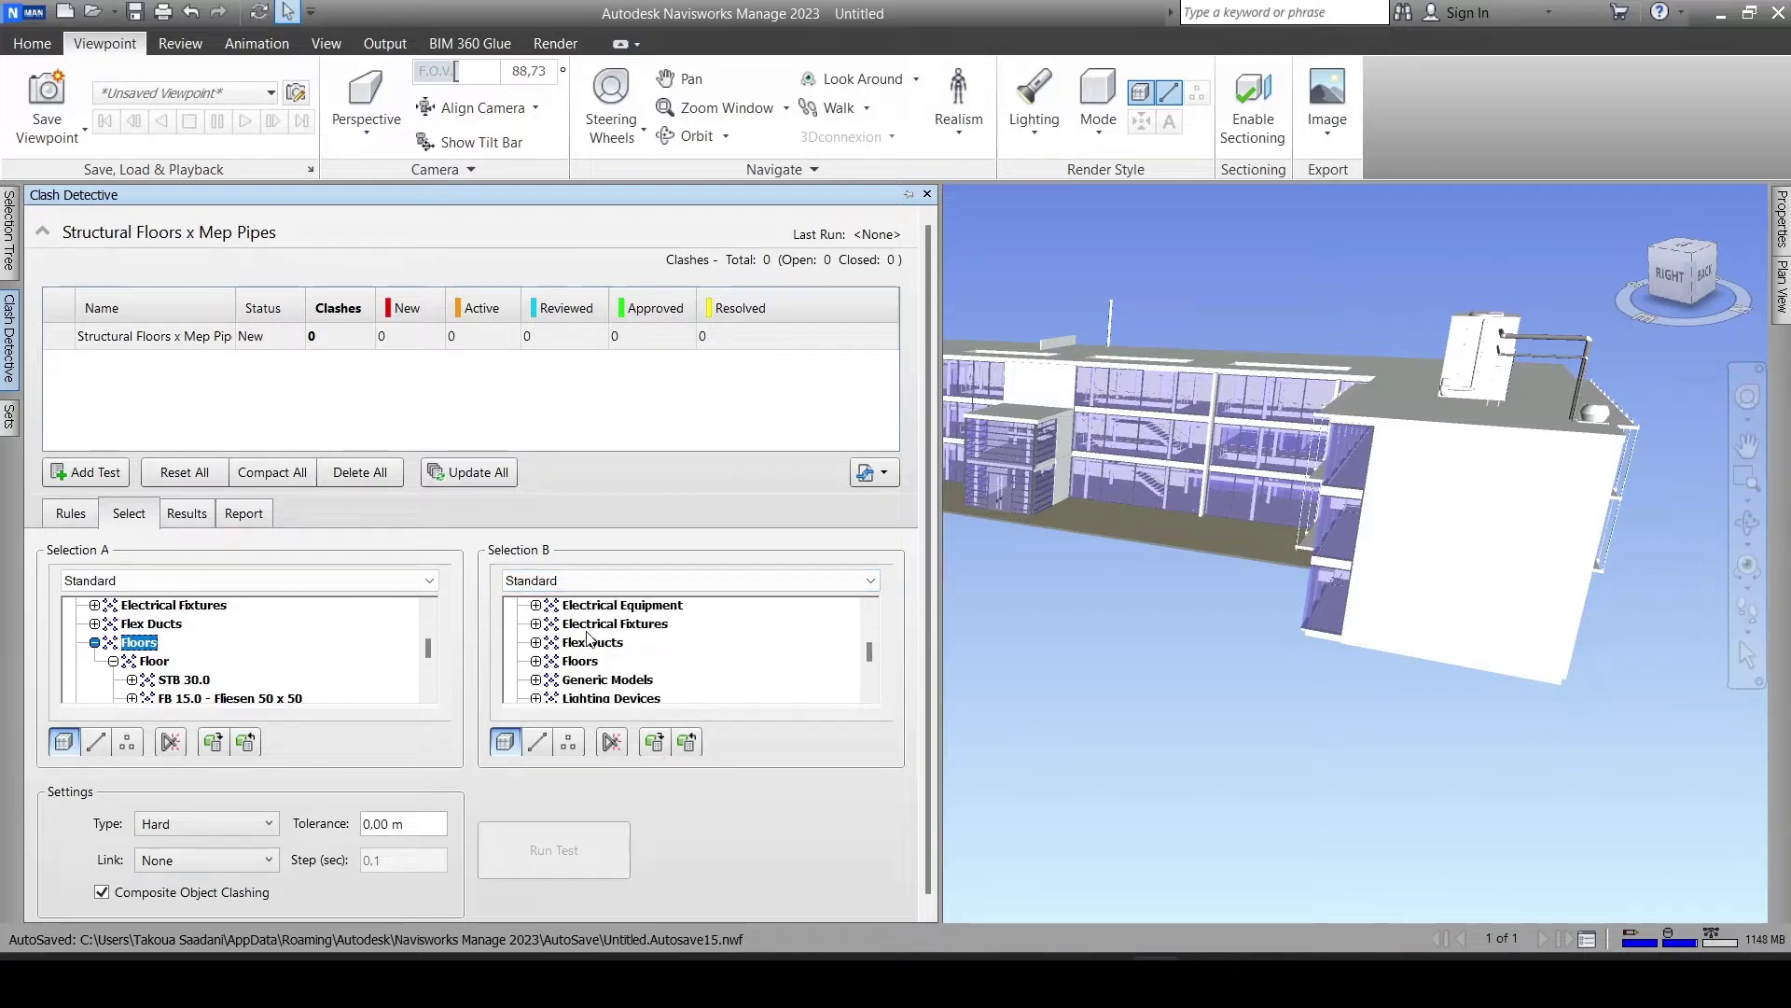
{"action": "scroll", "coordinate": [589, 638], "scroll_direction": "down", "scroll_amount": 2}
{"action": "left_click", "coordinate": [576, 681]}
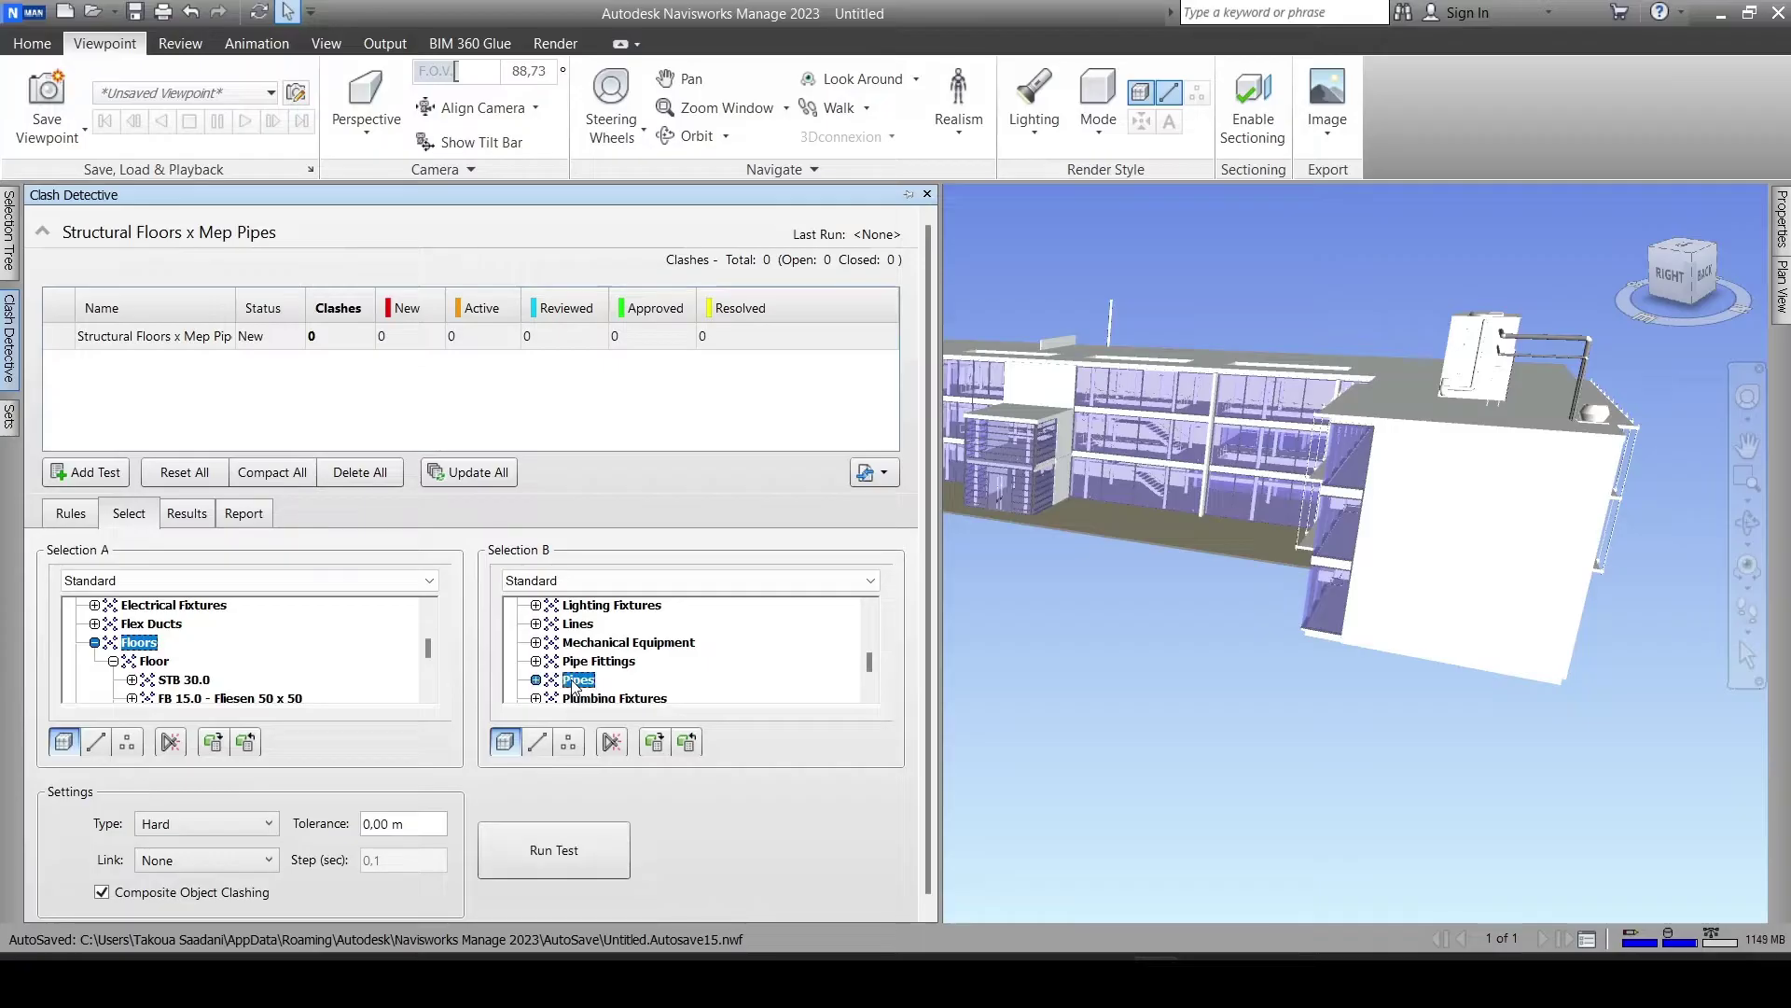
{"action": "left_click", "coordinate": [596, 663], "text": "ctrl"}
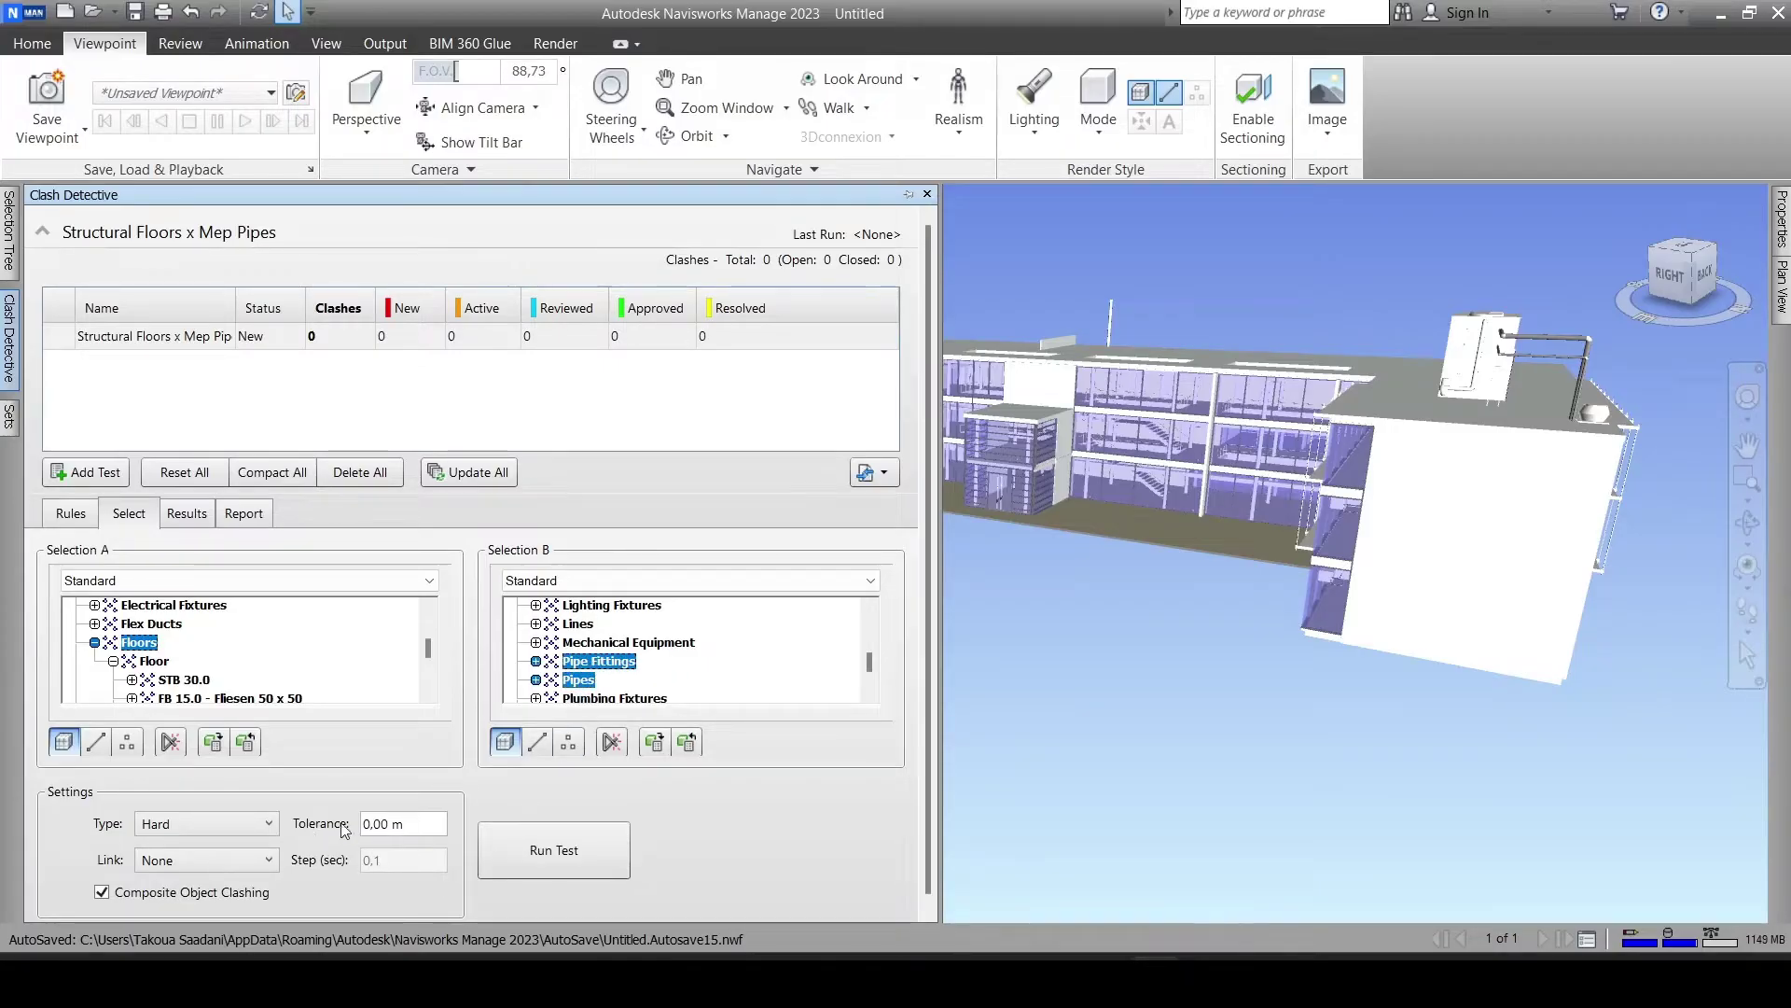
Set tolerance to 0, keep the Hard clash type, and run the test
{"action": "left_click_drag", "start_coordinate": [384, 823], "coordinate": [351, 830]}
{"action": "type", "text": "0"}
{"action": "left_click", "coordinate": [207, 828]}
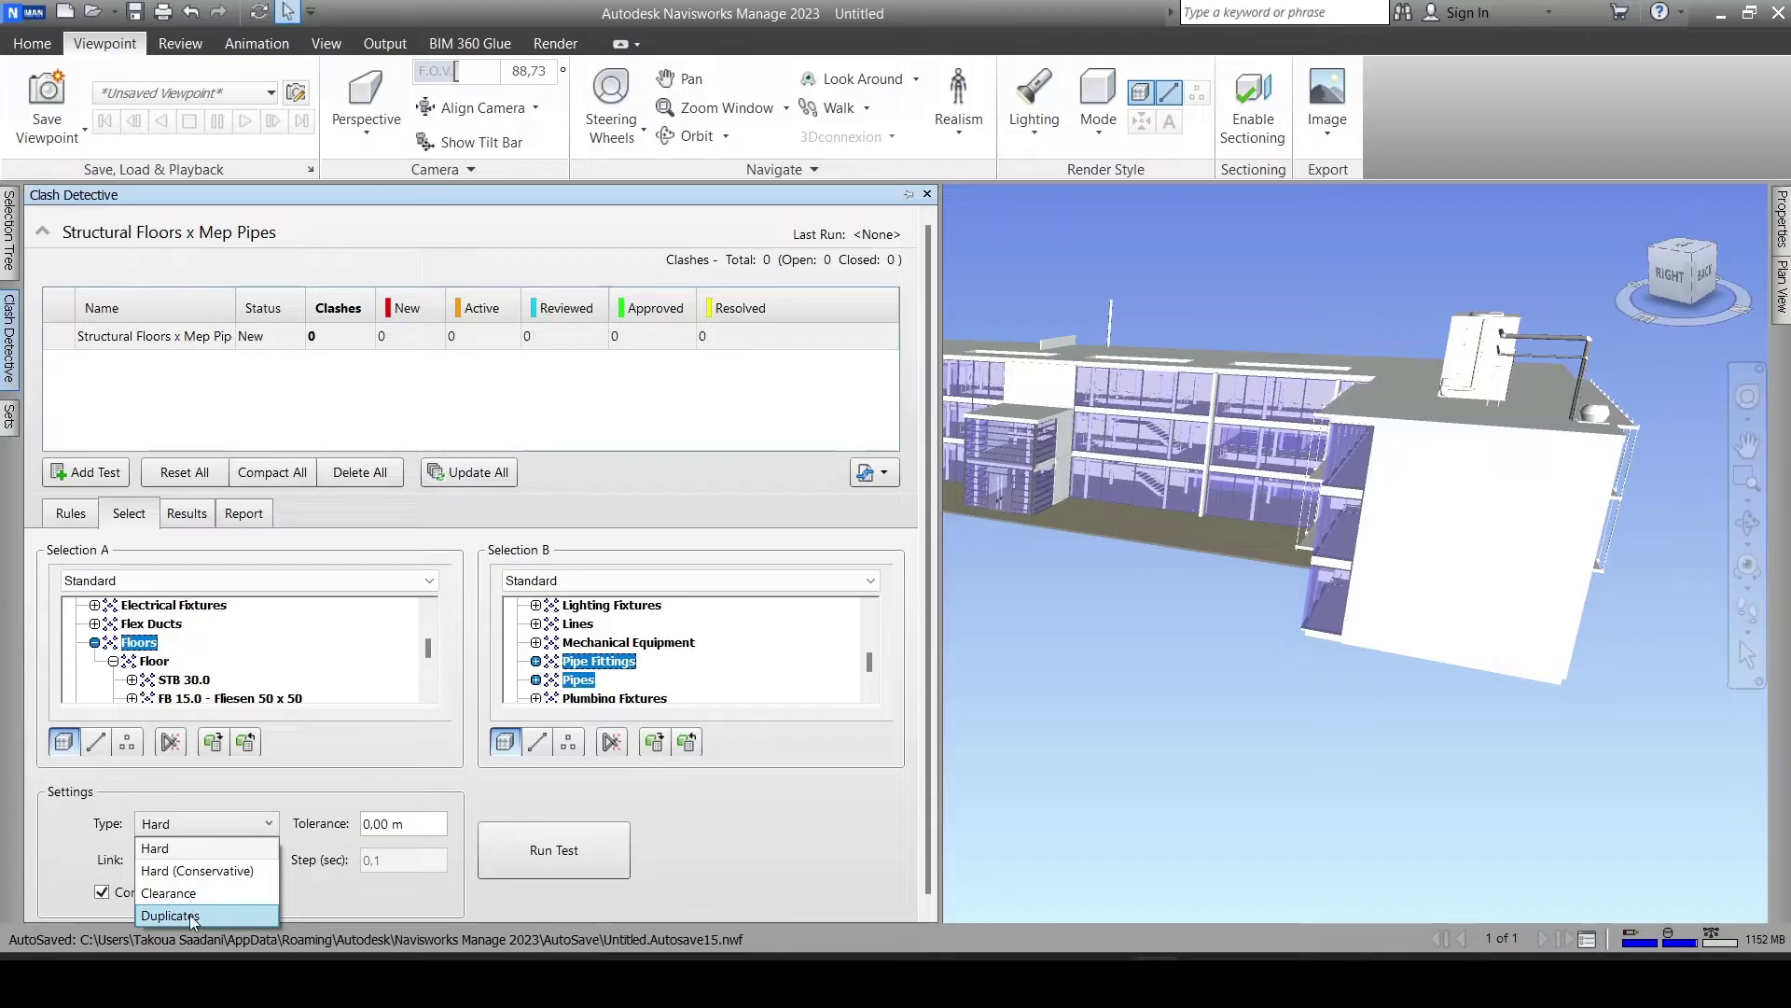
{"action": "left_click", "coordinate": [214, 845]}
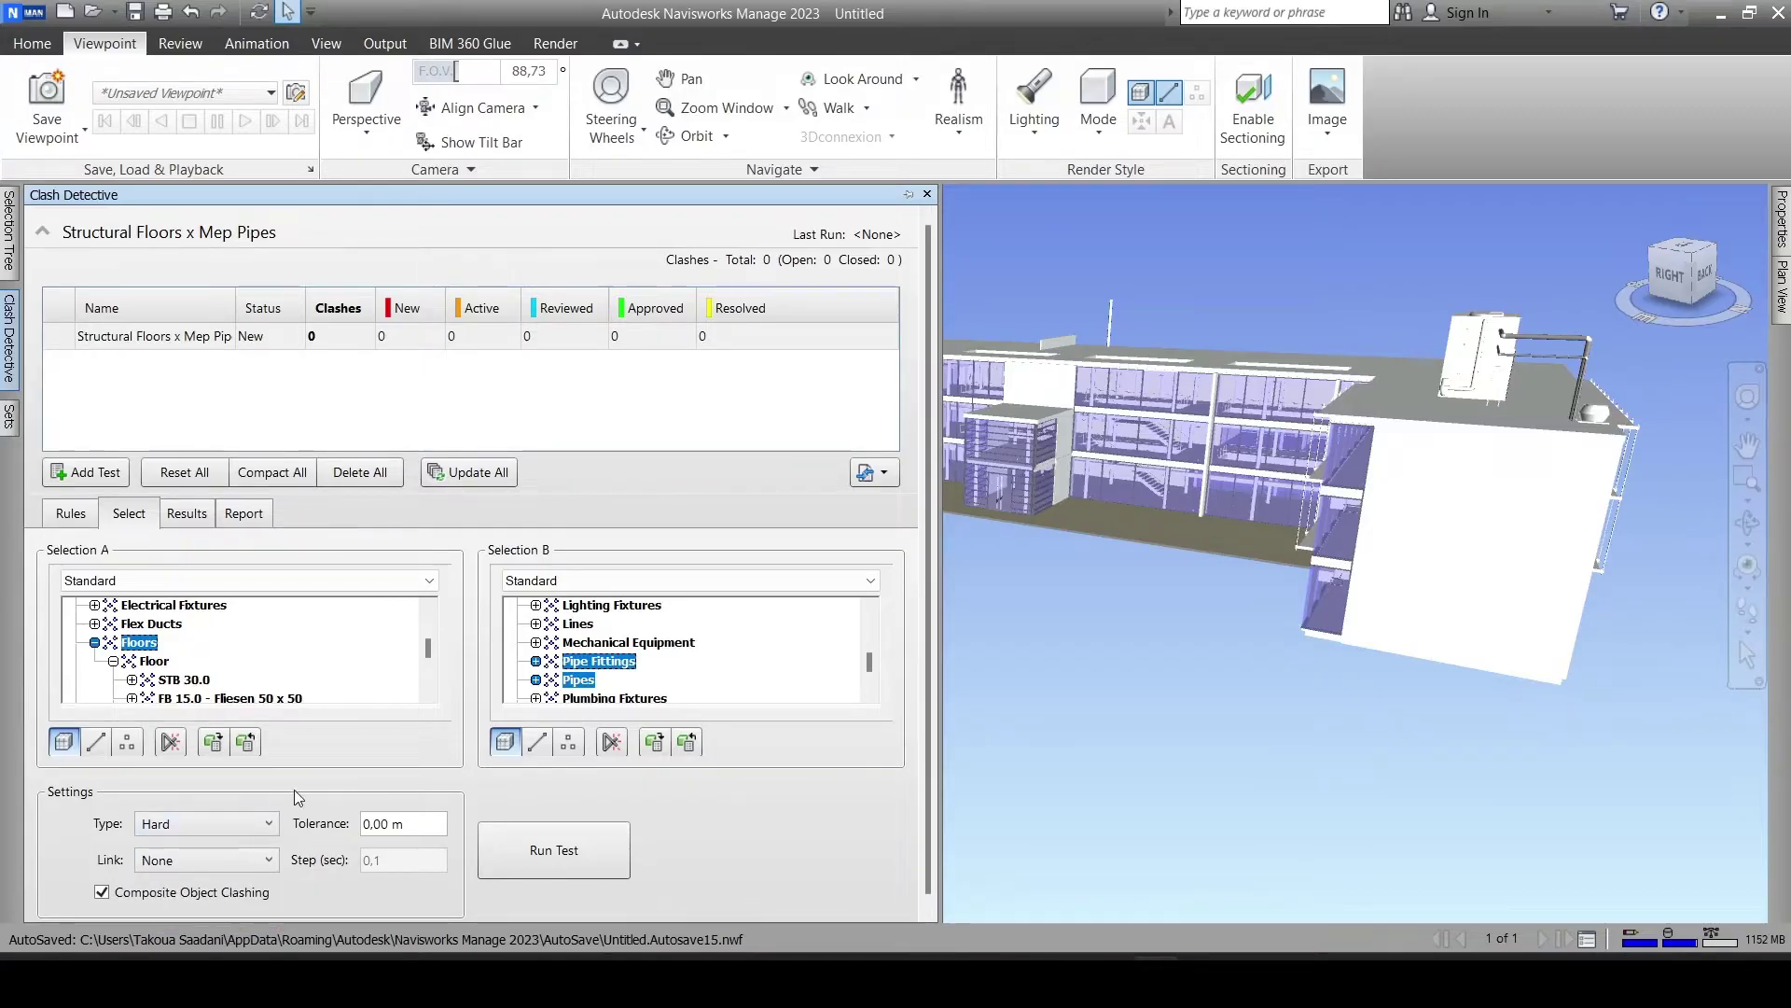
{"action": "left_click", "coordinate": [507, 838]}
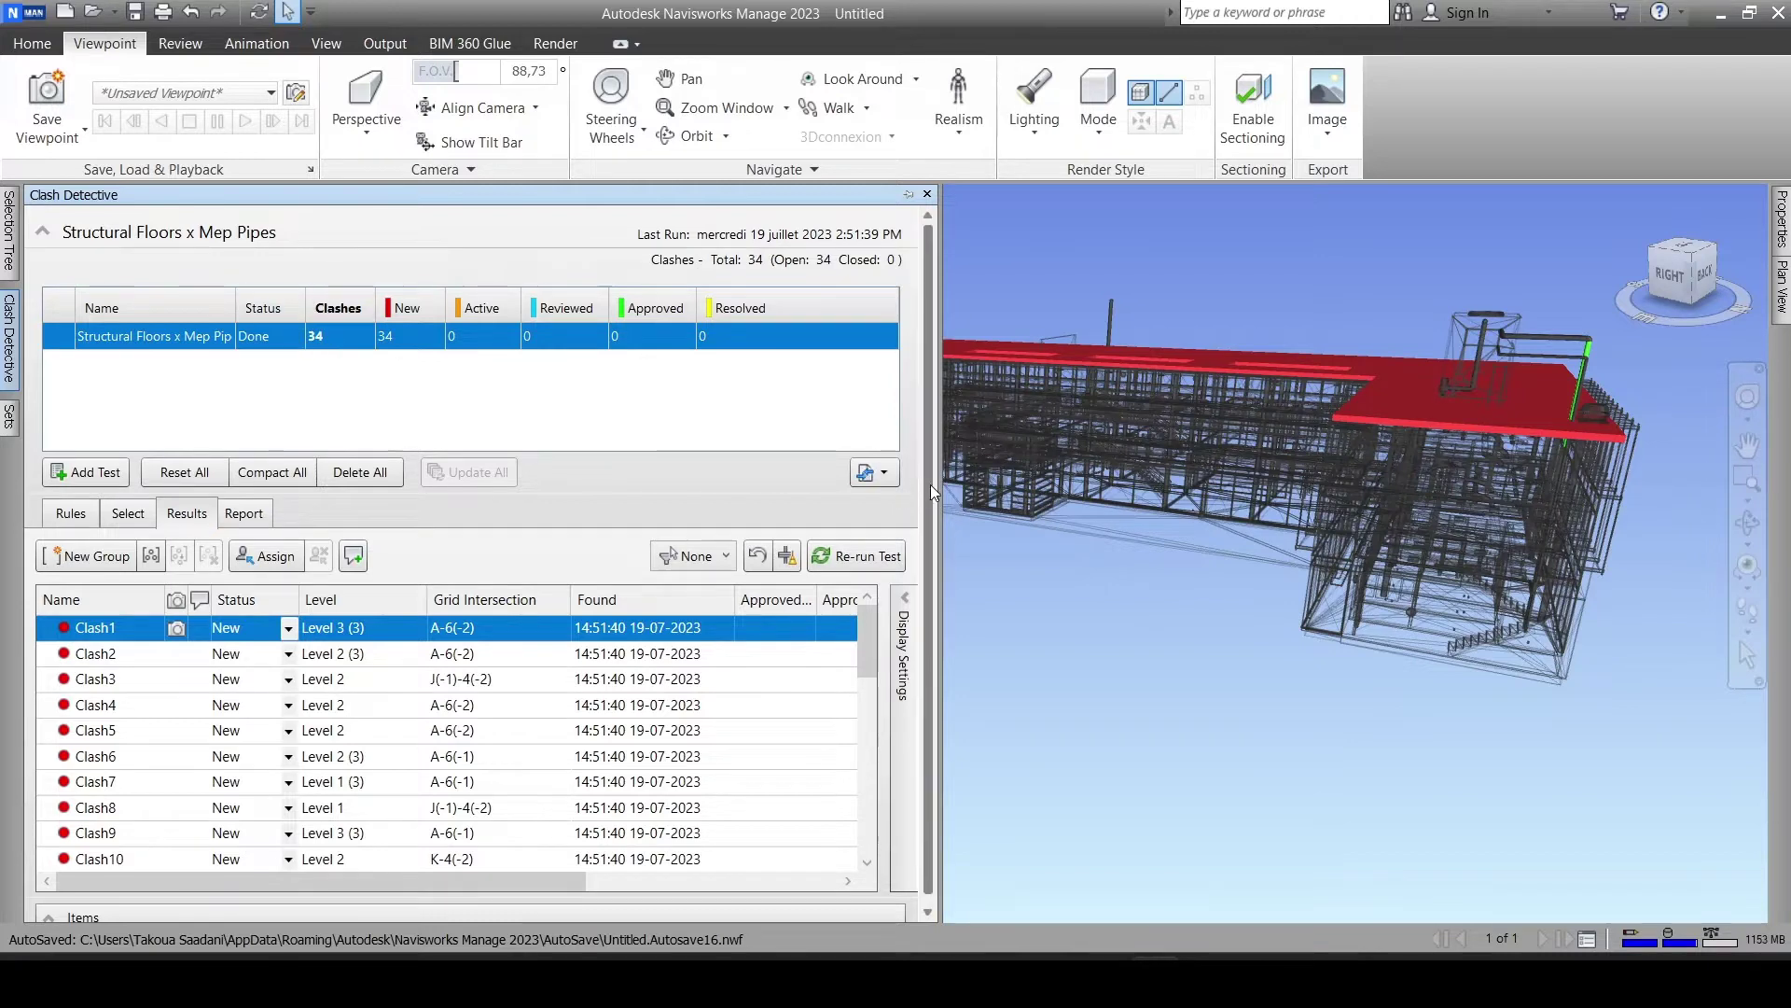
Zoom and orbit the building model to inspect the clashes
{"action": "left_click_drag", "start_coordinate": [644, 476], "coordinate": [636, 476]}
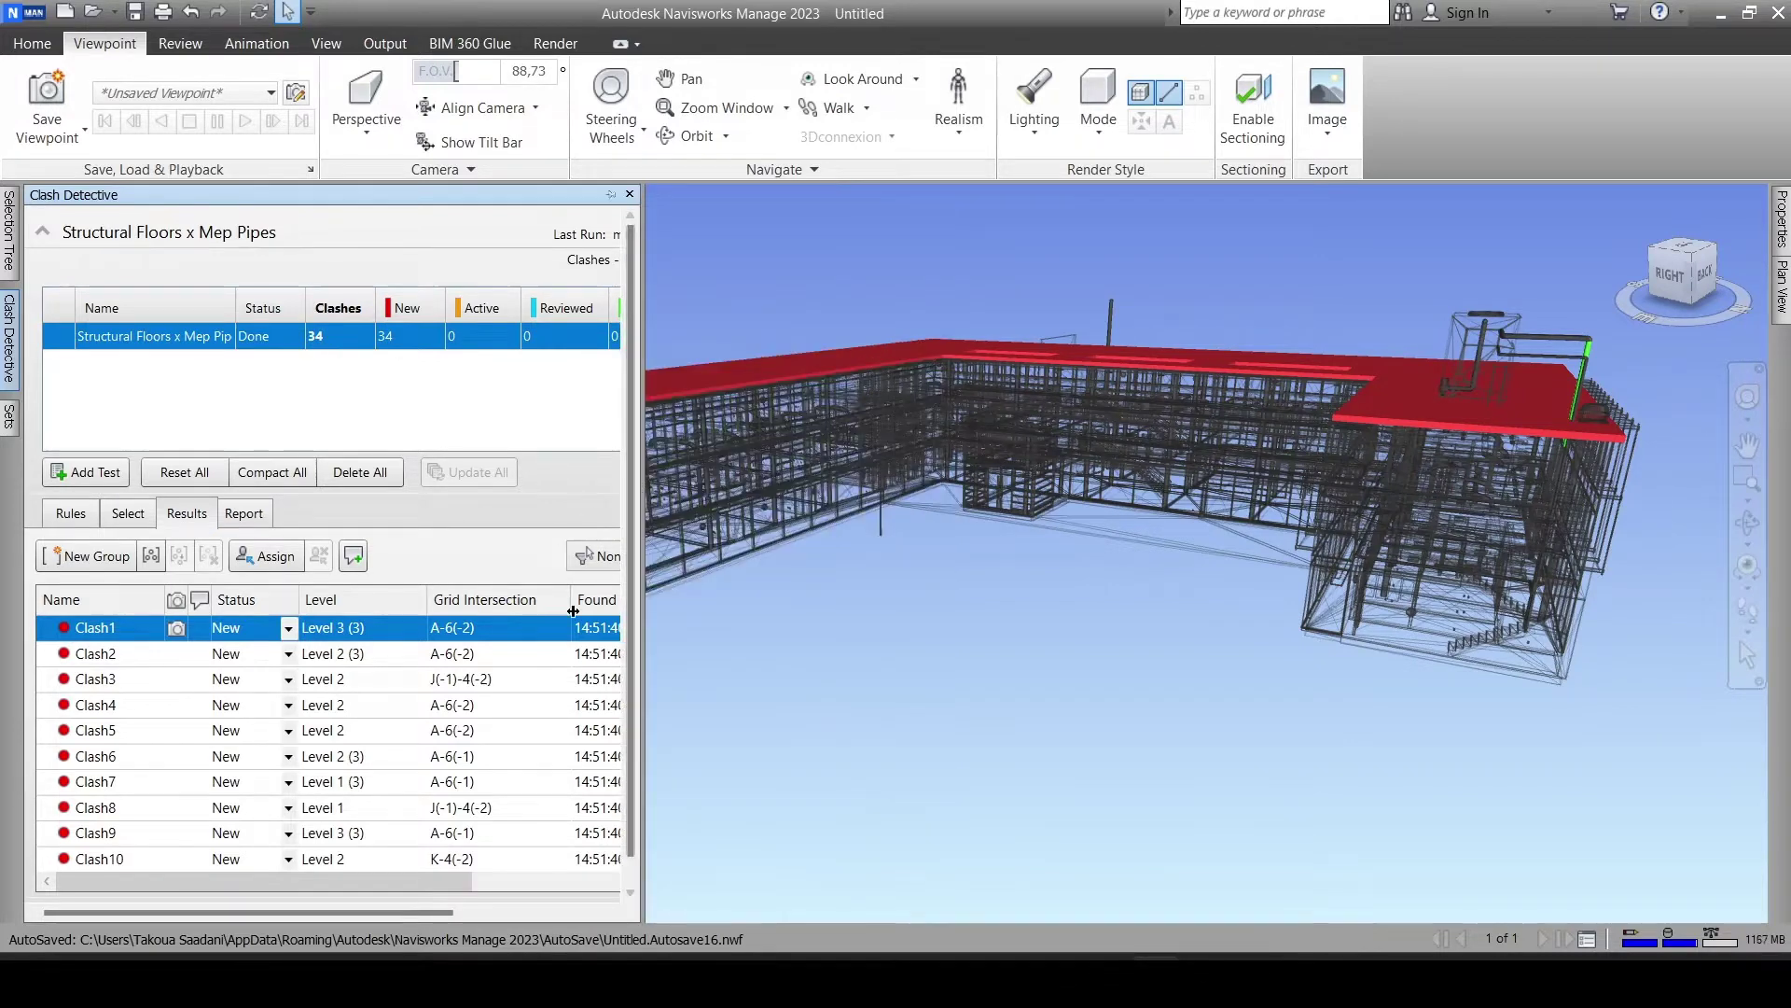
{"action": "scroll", "coordinate": [1063, 503], "scroll_direction": "down", "scroll_amount": 2}
{"action": "scroll", "coordinate": [1063, 503], "scroll_direction": "down", "scroll_amount": 3}
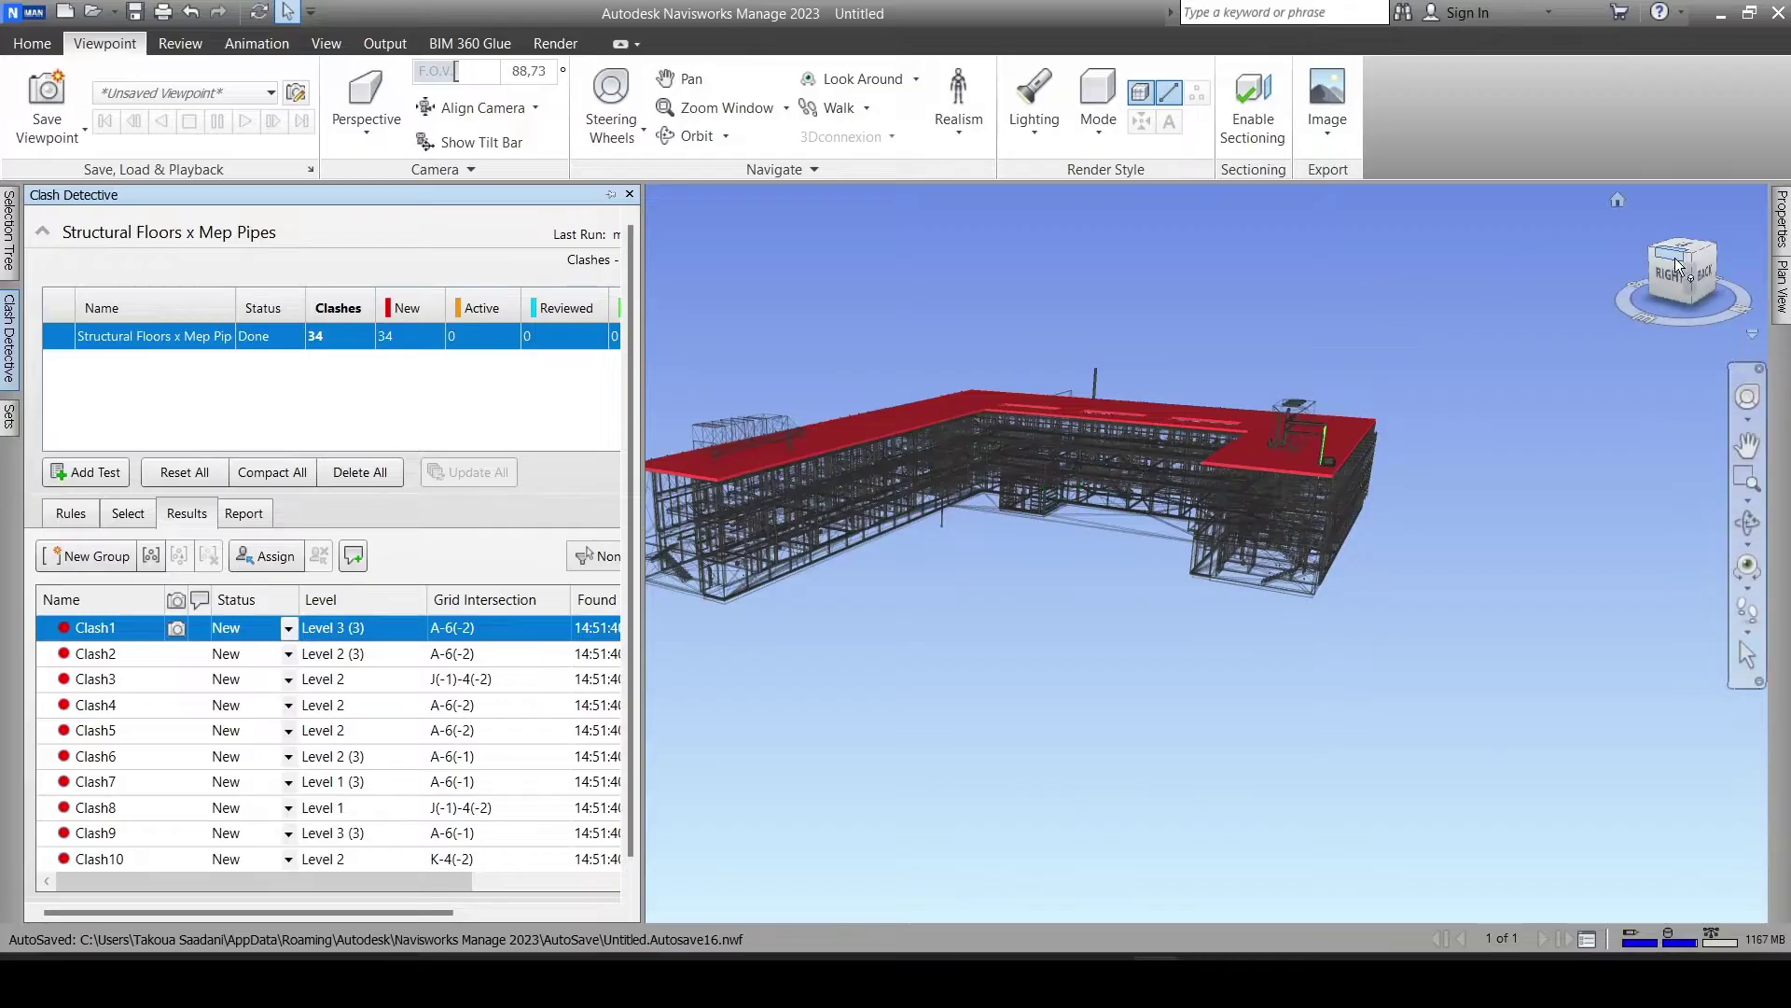
{"action": "middle_click_drag", "start_coordinate": [1061, 506], "coordinate": [746, 557], "text": "shift"}
{"action": "scroll", "coordinate": [579, 560], "scroll_direction": "up", "scroll_amount": 2}
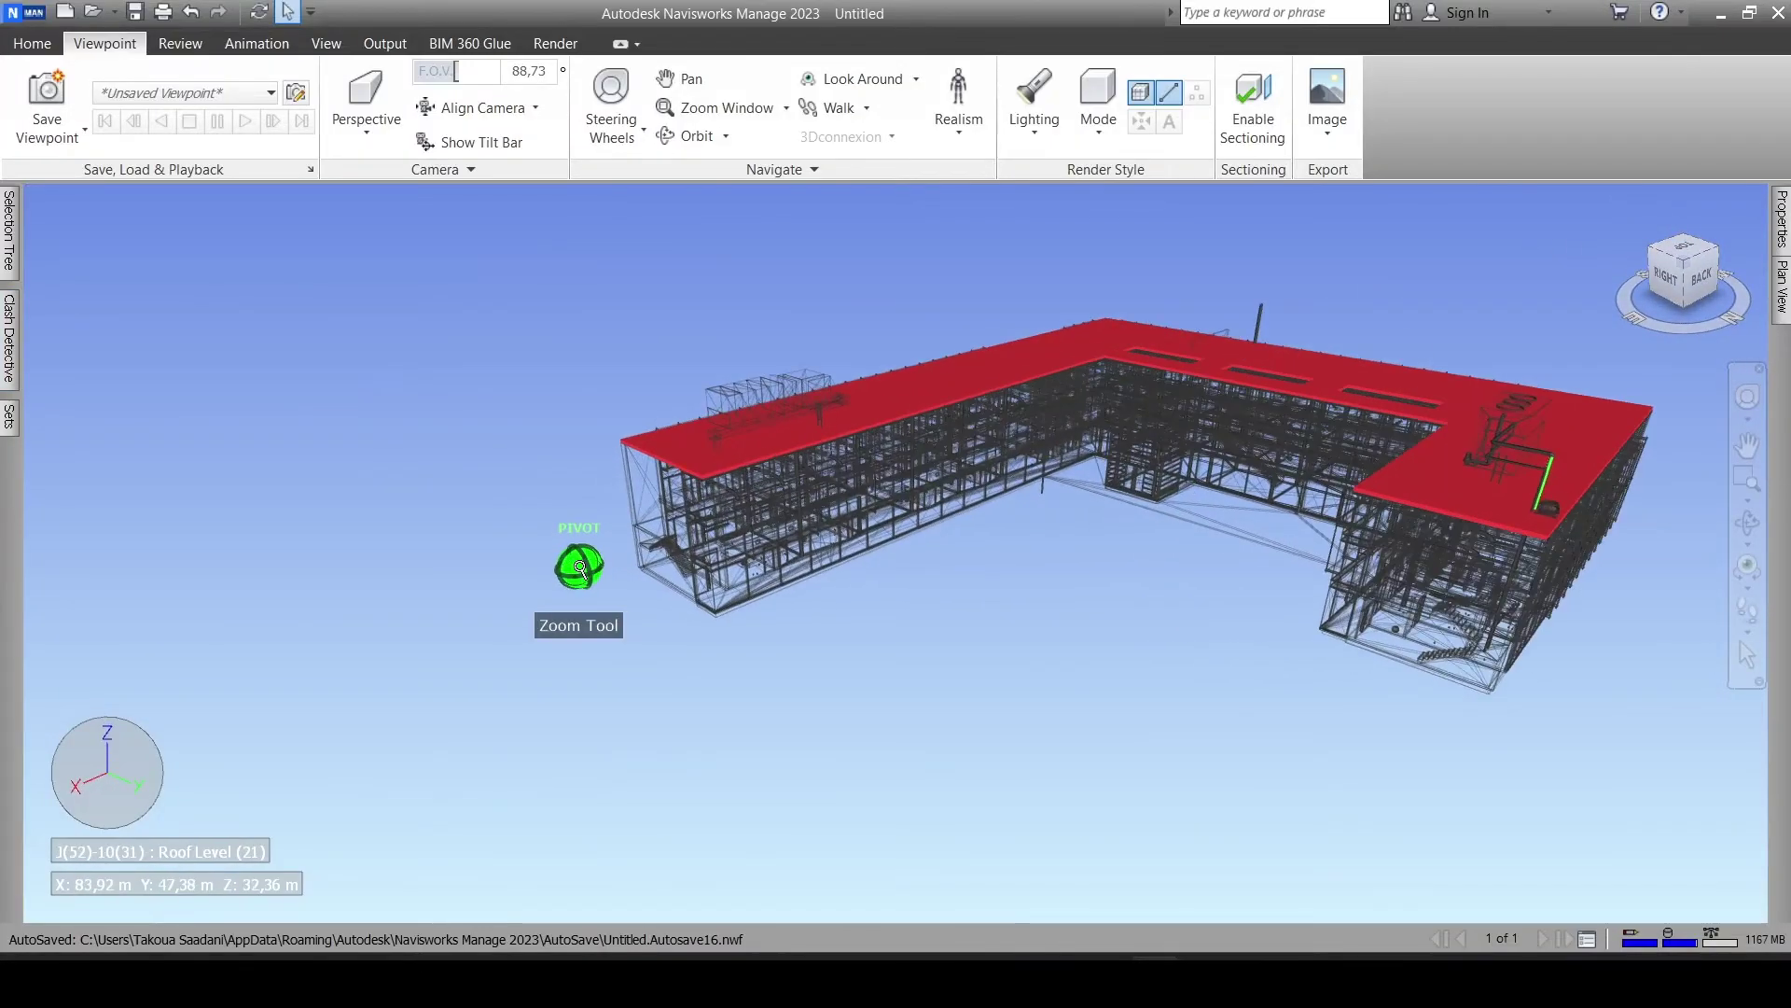
{"action": "scroll", "coordinate": [779, 420], "scroll_direction": "up", "scroll_amount": 3}
{"action": "scroll", "coordinate": [670, 481], "scroll_direction": "up", "scroll_amount": 2}
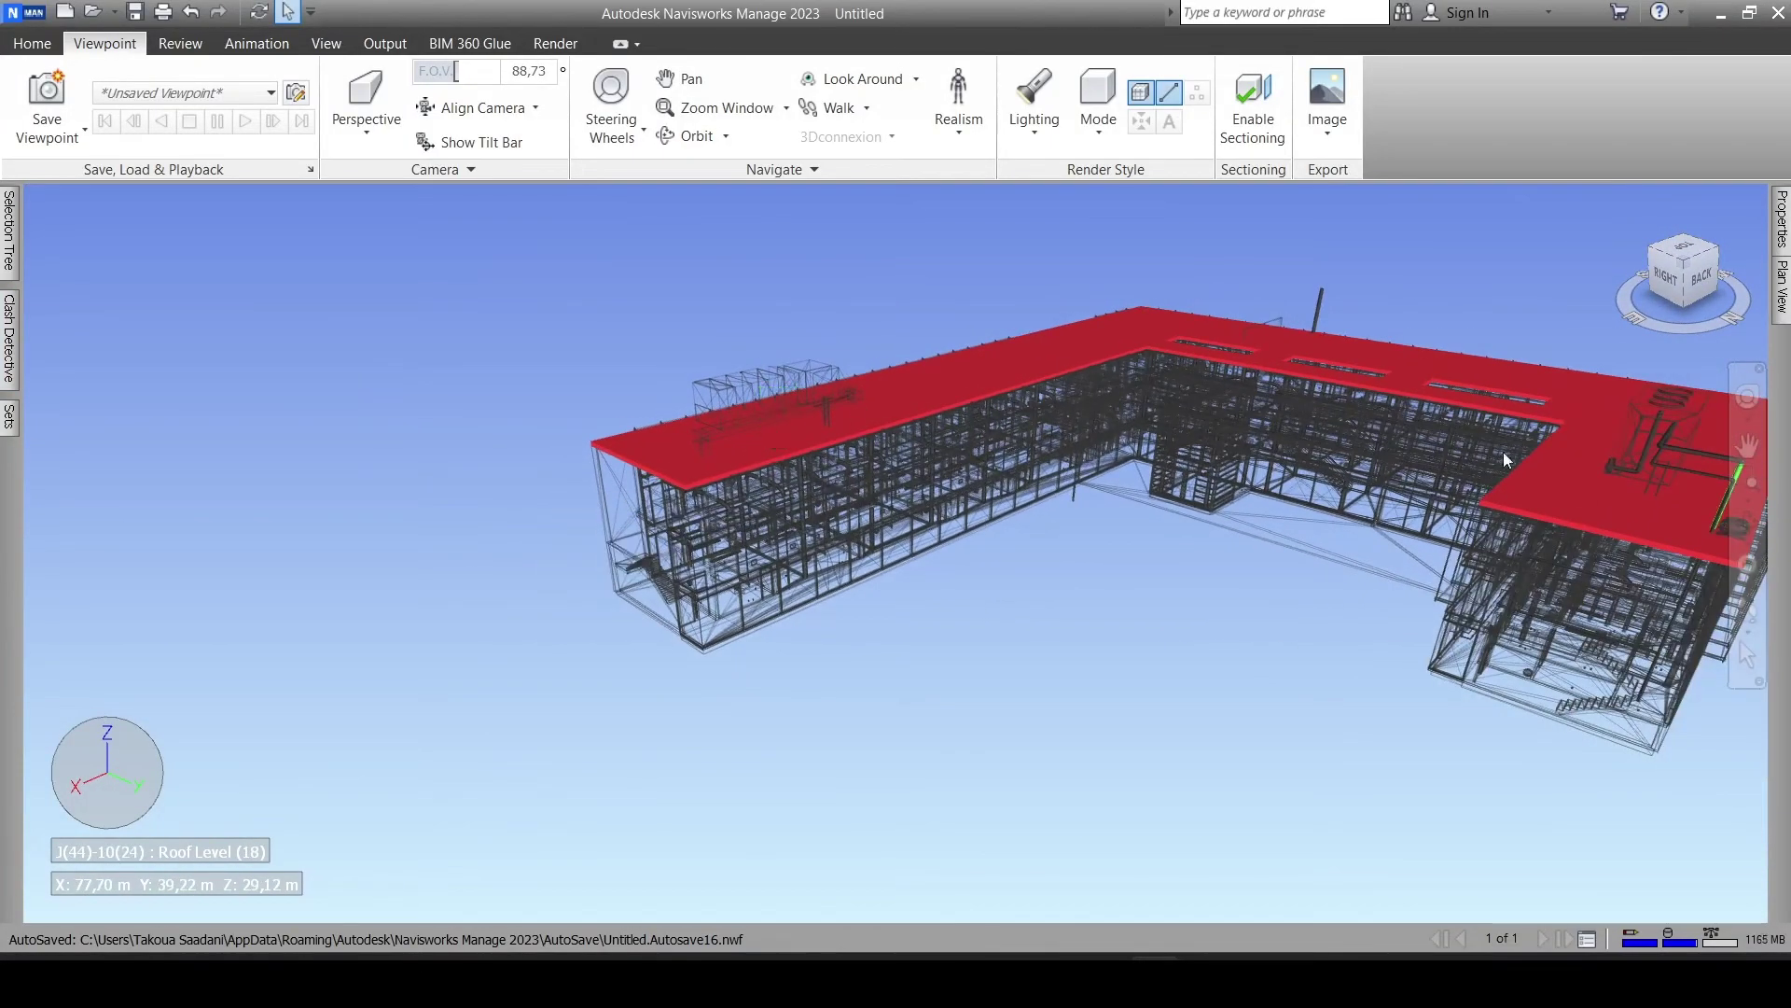
Step through Clash2 to Clash6 in the results list and re-widen the panel
{"action": "left_click", "coordinate": [10, 336]}
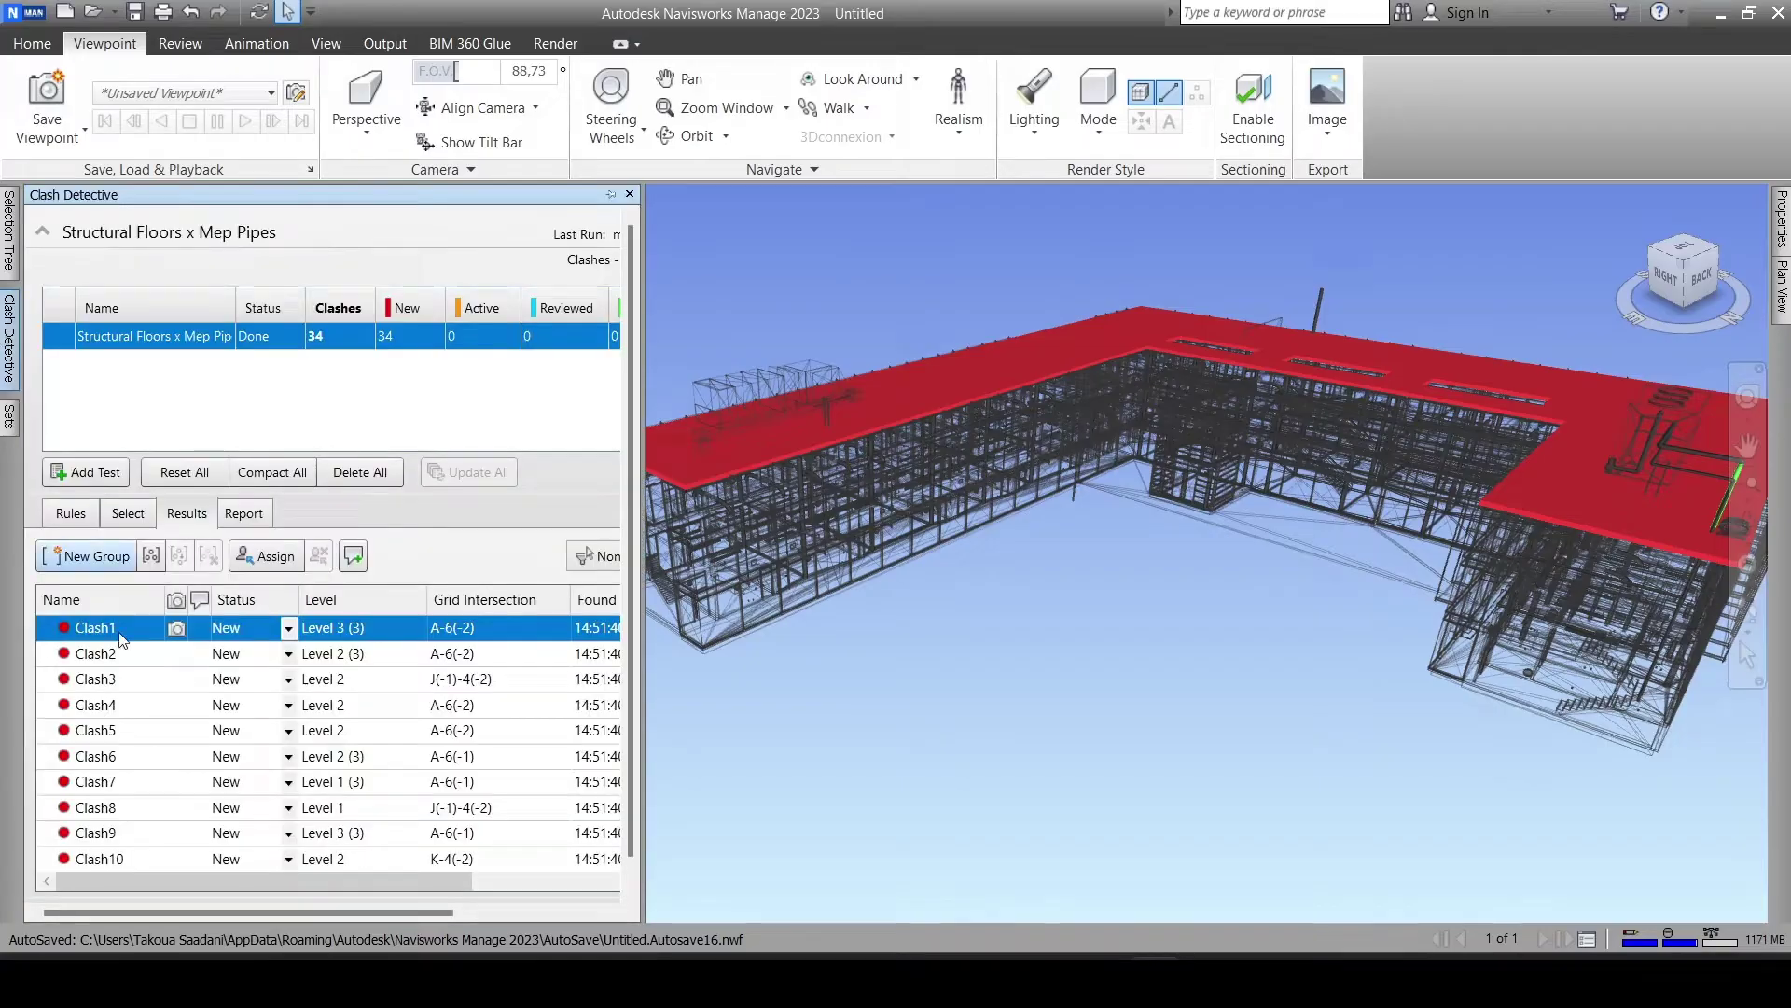
{"action": "left_click", "coordinate": [108, 660]}
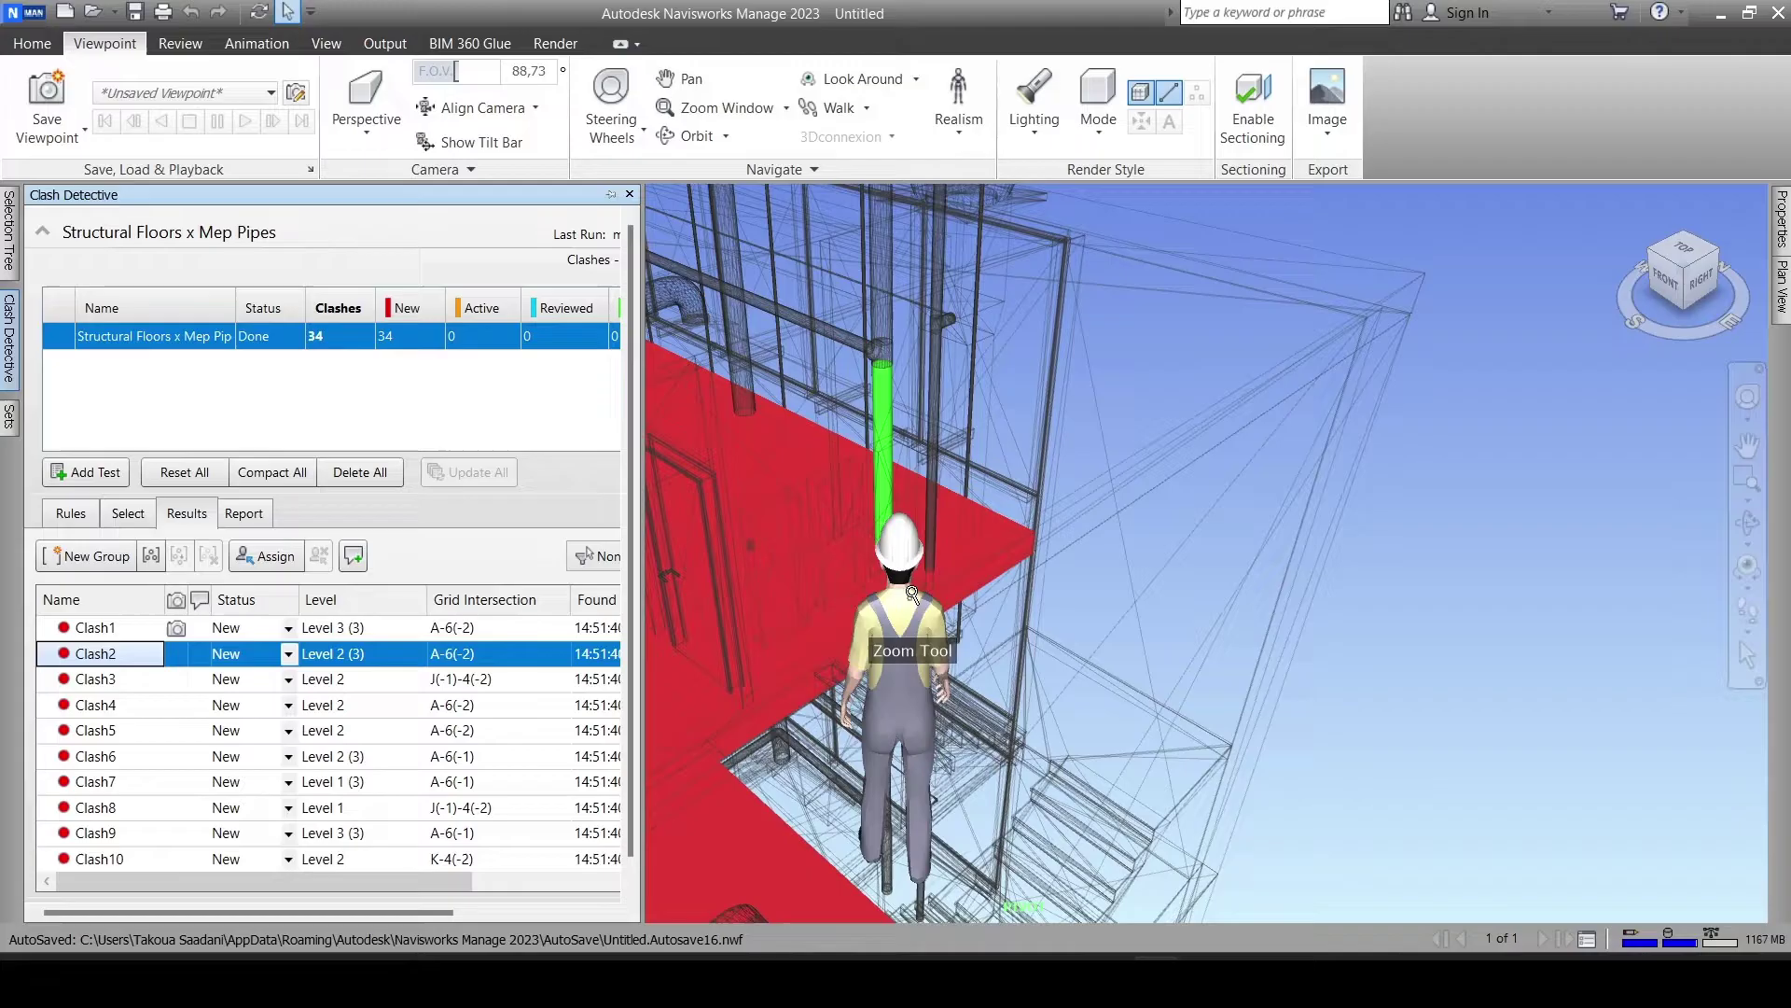
{"action": "left_click", "coordinate": [132, 684]}
{"action": "left_click", "coordinate": [122, 709]}
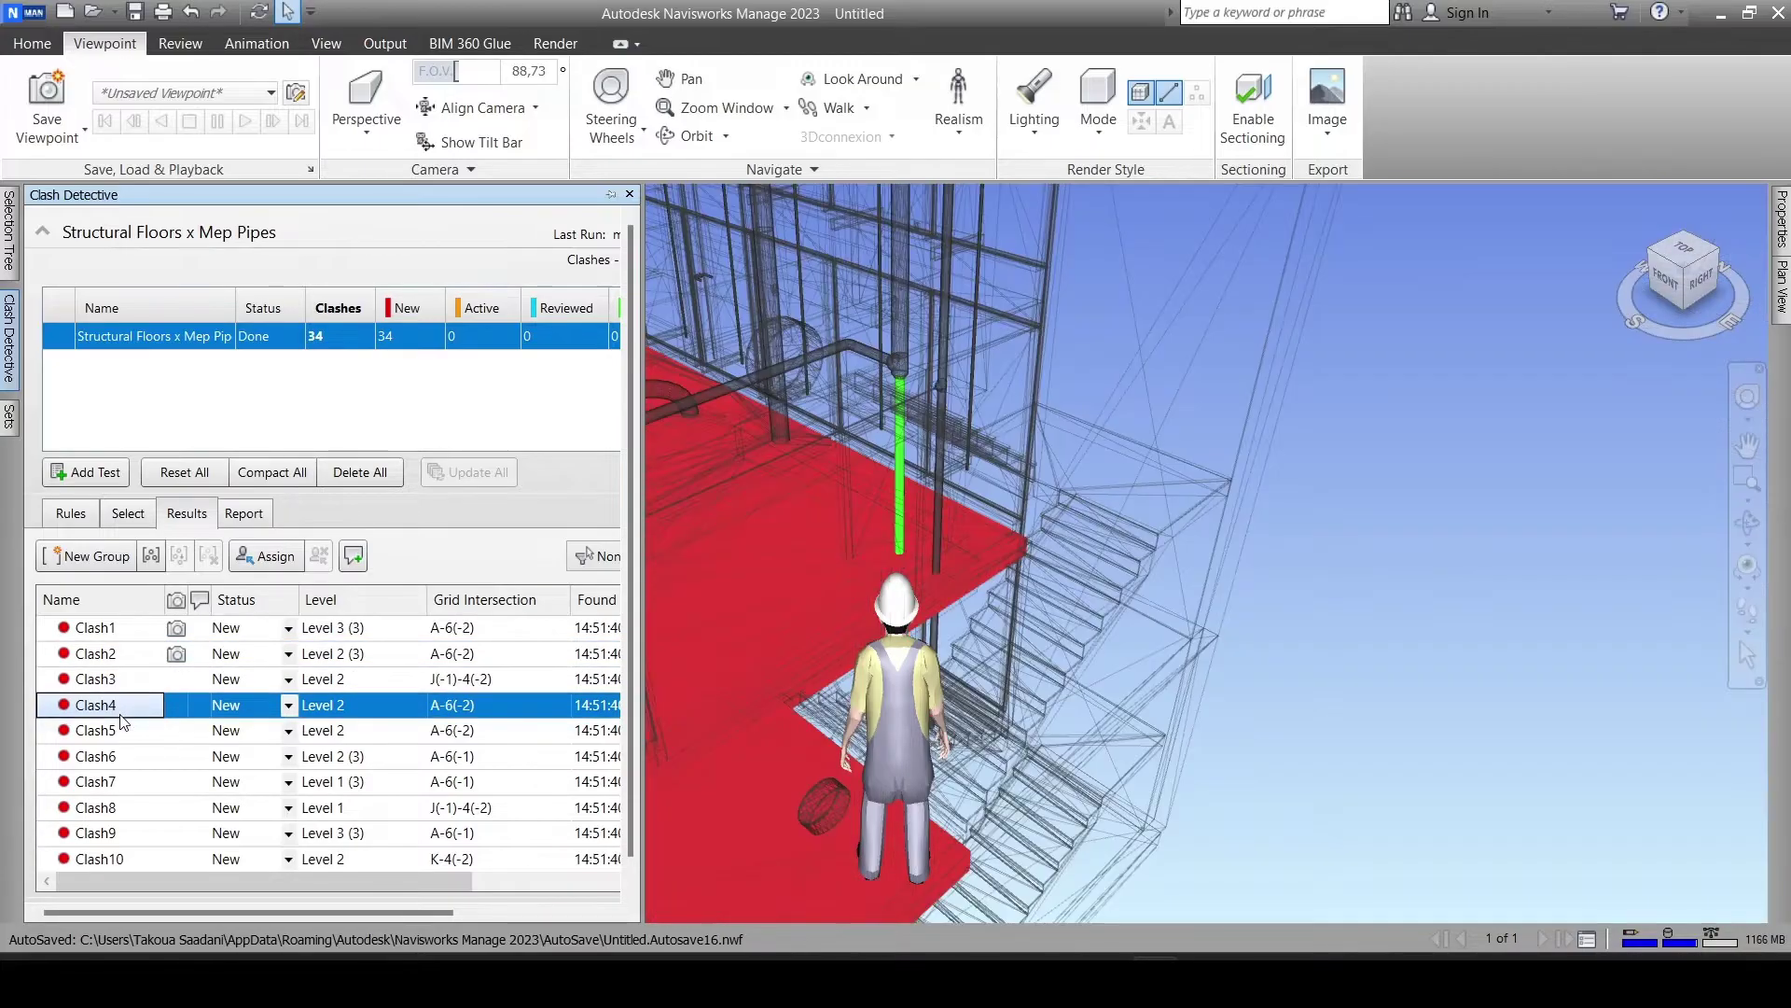
{"action": "left_click", "coordinate": [124, 735]}
{"action": "left_click", "coordinate": [119, 755]}
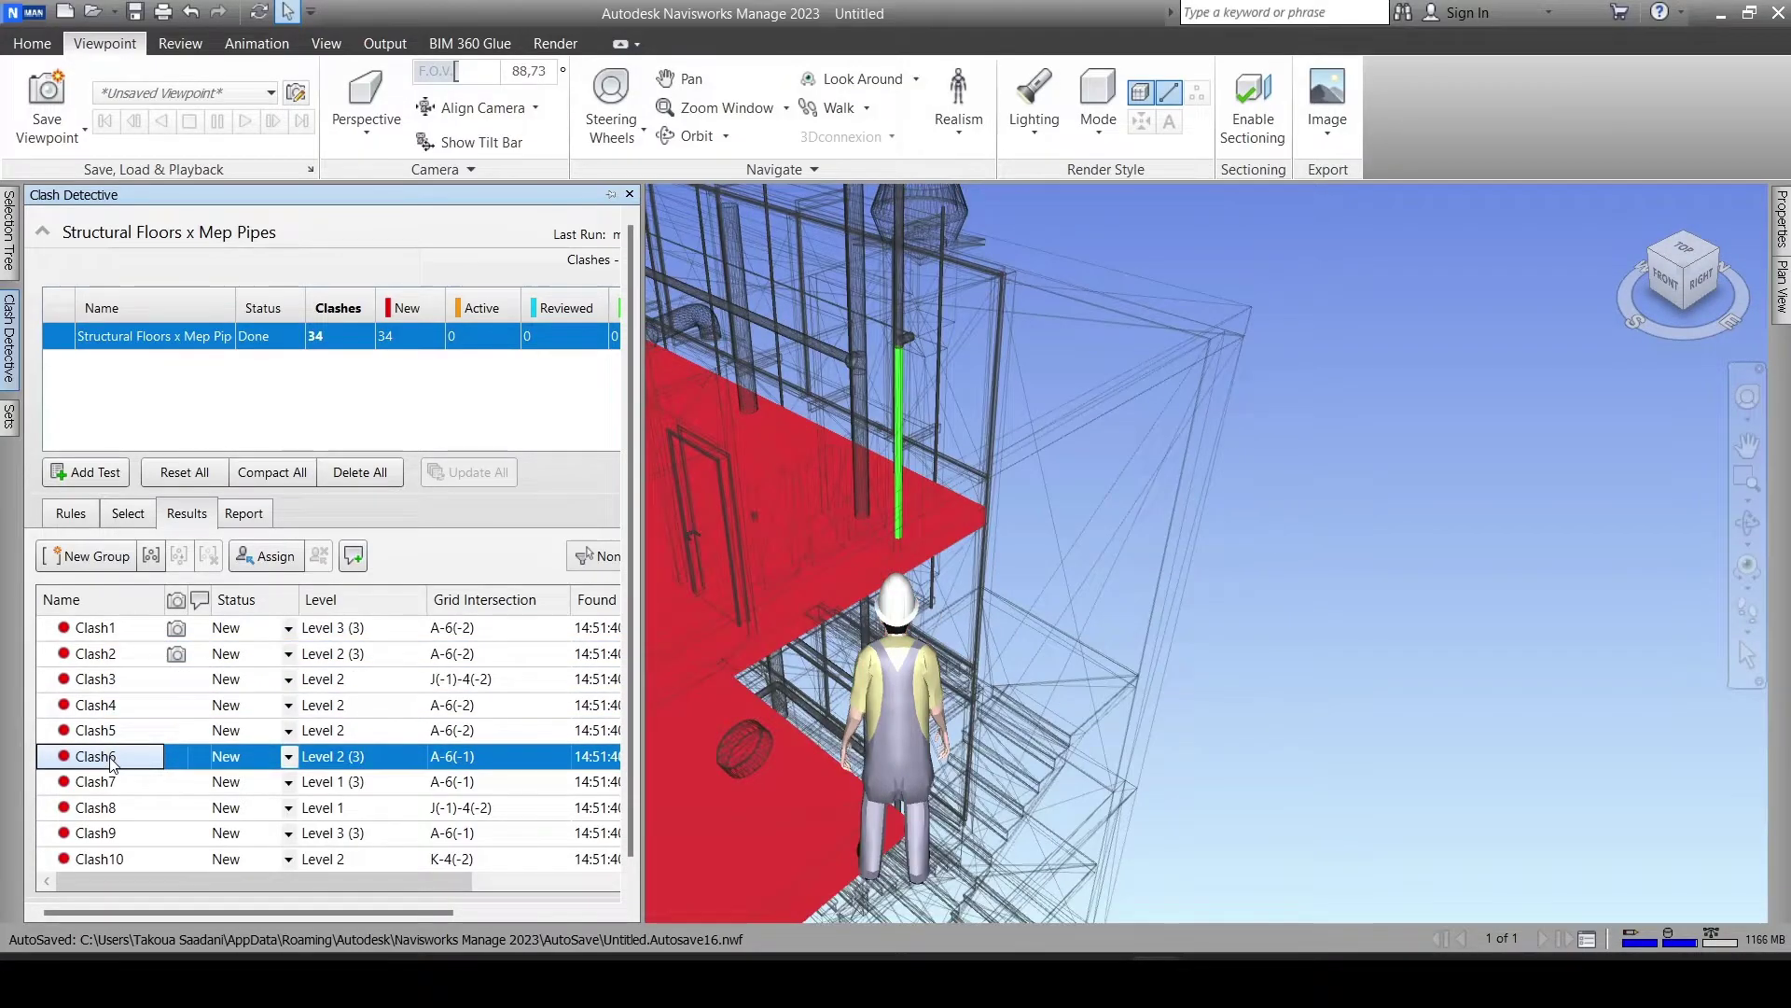
{"action": "scroll", "coordinate": [119, 793], "scroll_direction": "down", "scroll_amount": 2}
{"action": "scroll", "coordinate": [119, 800], "scroll_direction": "up", "scroll_amount": 2}
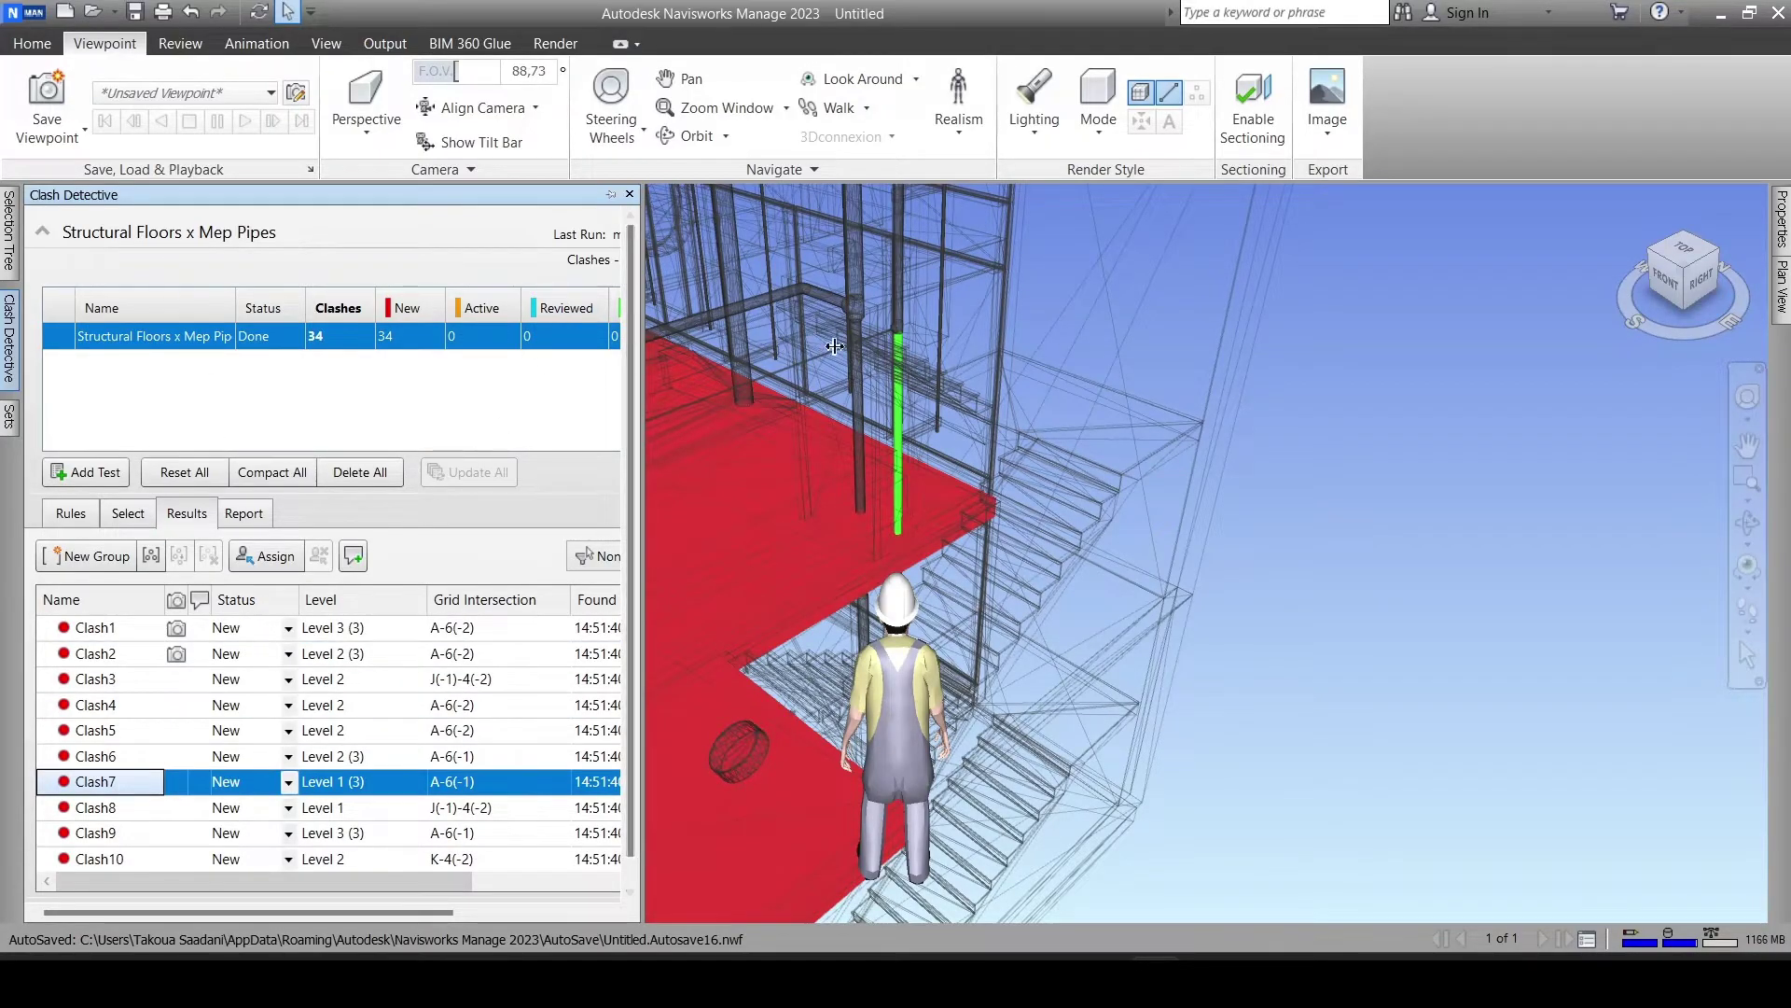
{"action": "left_click_drag", "start_coordinate": [835, 346], "coordinate": [834, 346]}
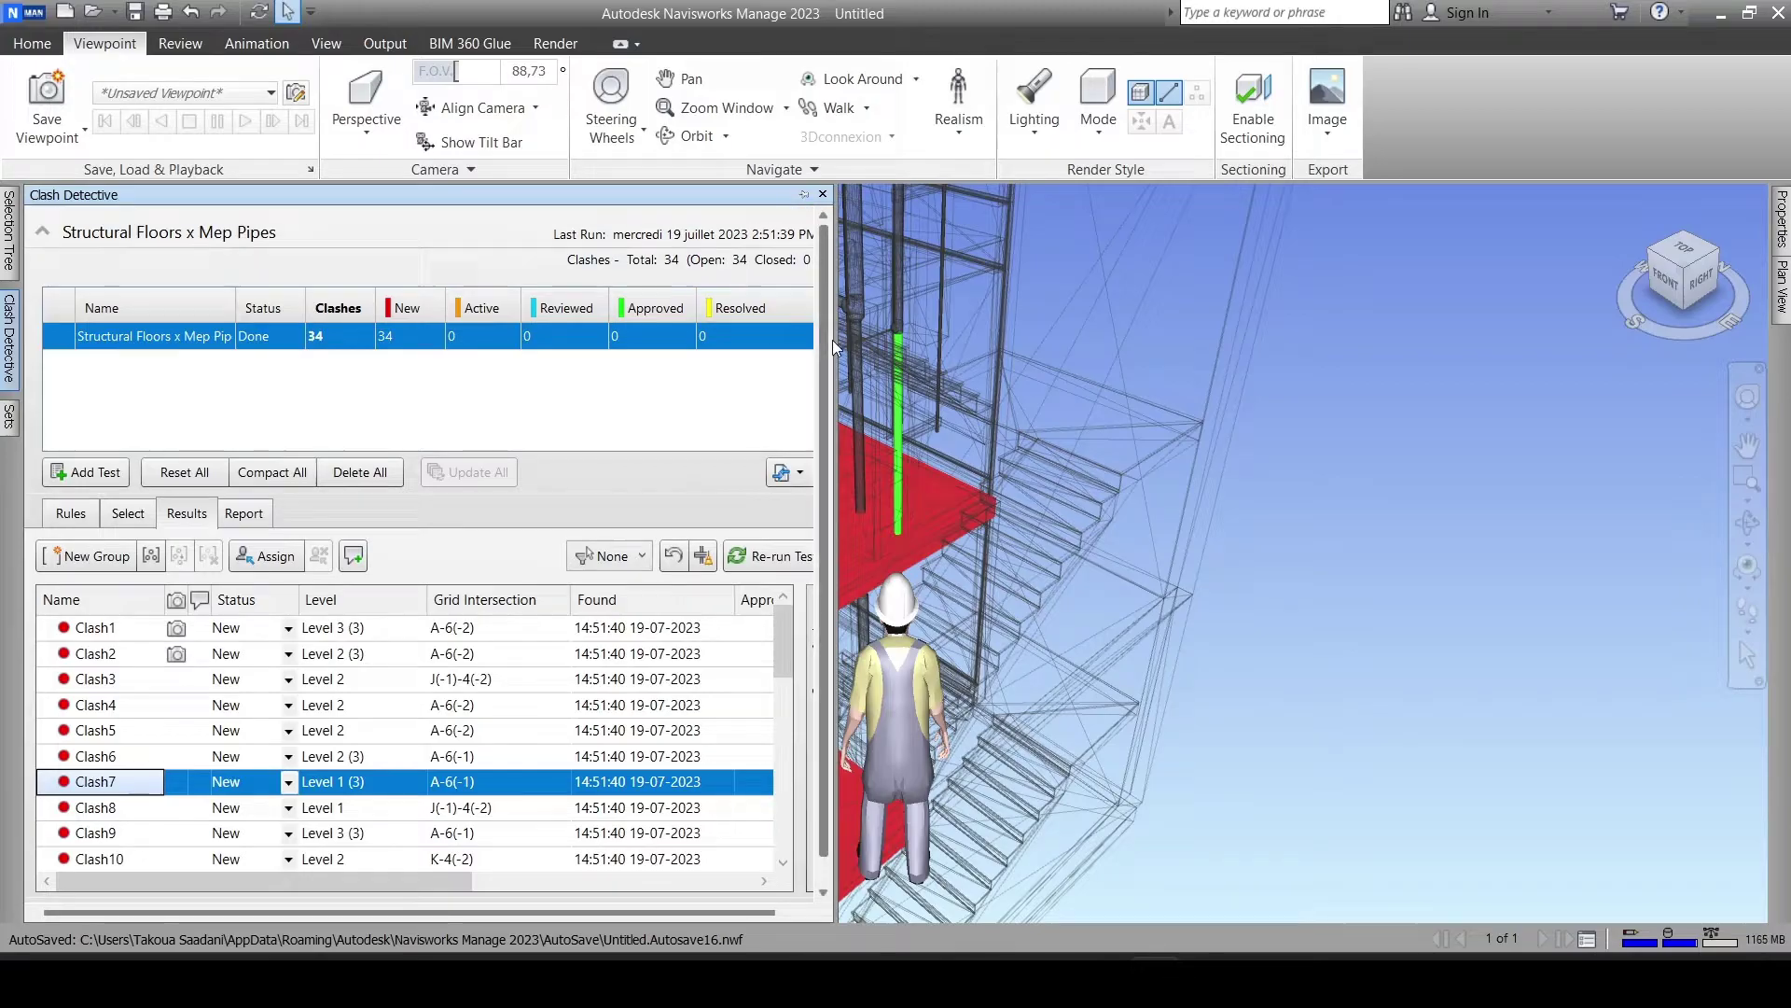
Add a new clash test and start renaming it 'Walls x Ducts'
{"action": "left_click", "coordinate": [85, 472]}
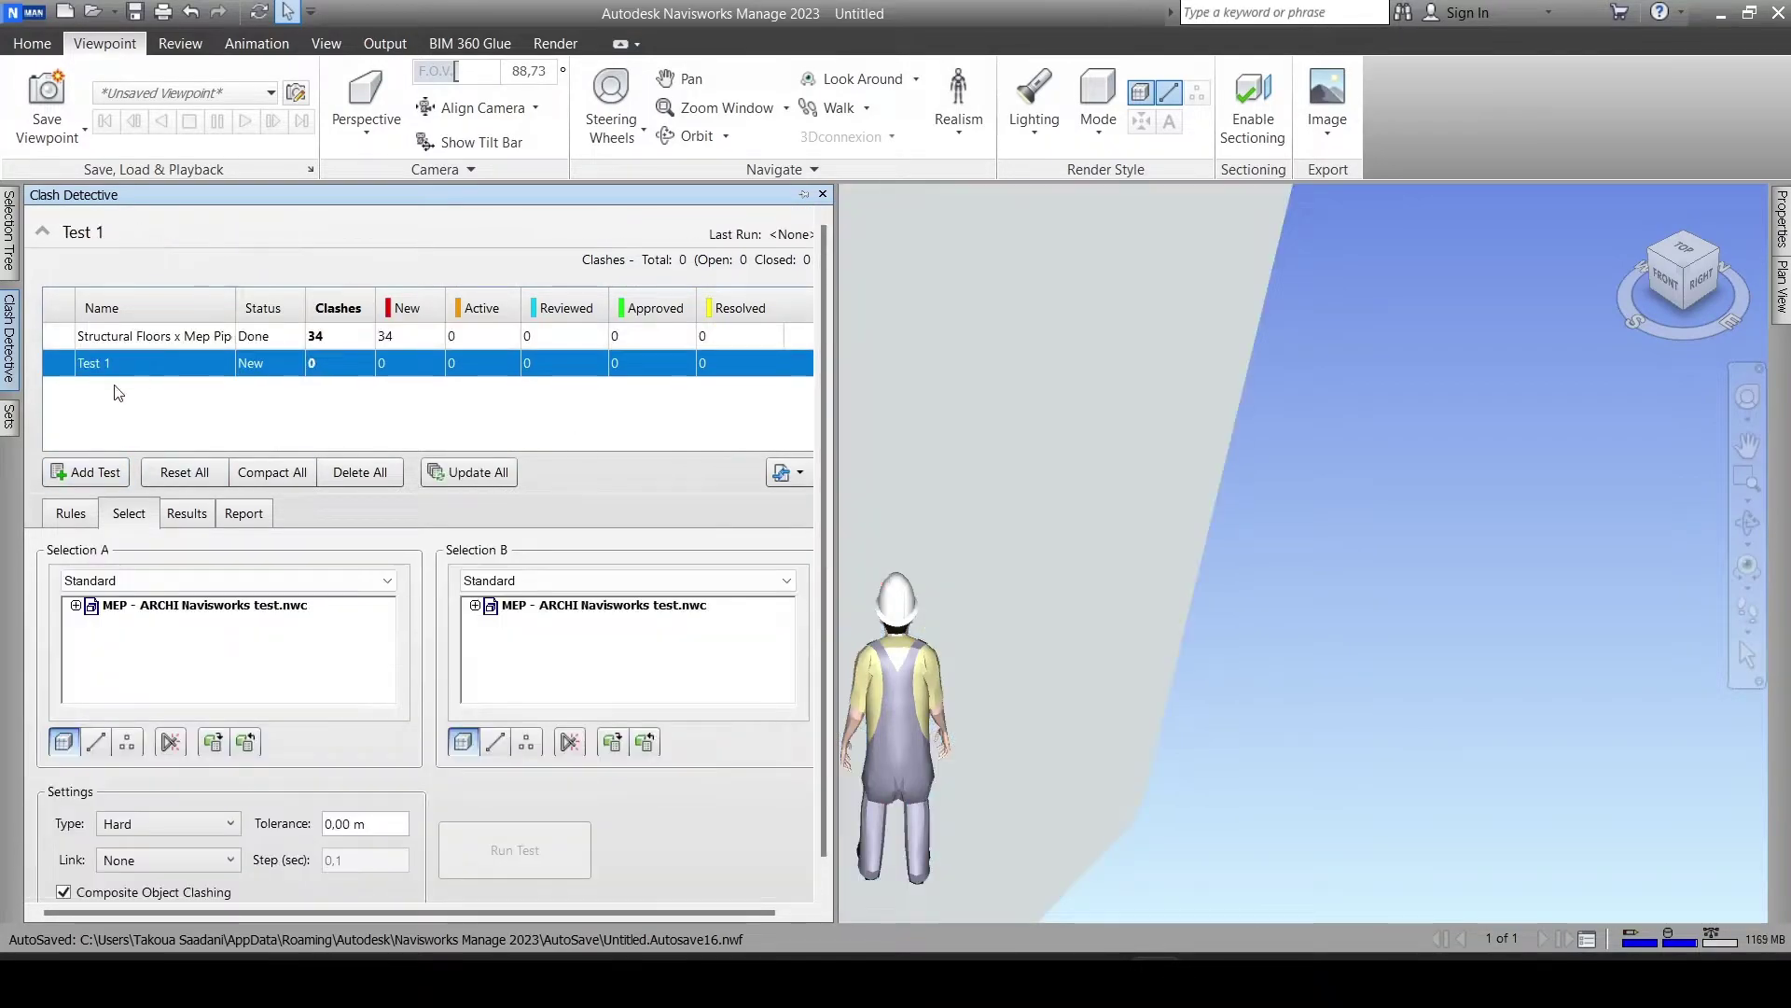
{"action": "double_click", "coordinate": [160, 363]}
{"action": "type", "text": "Walls"}
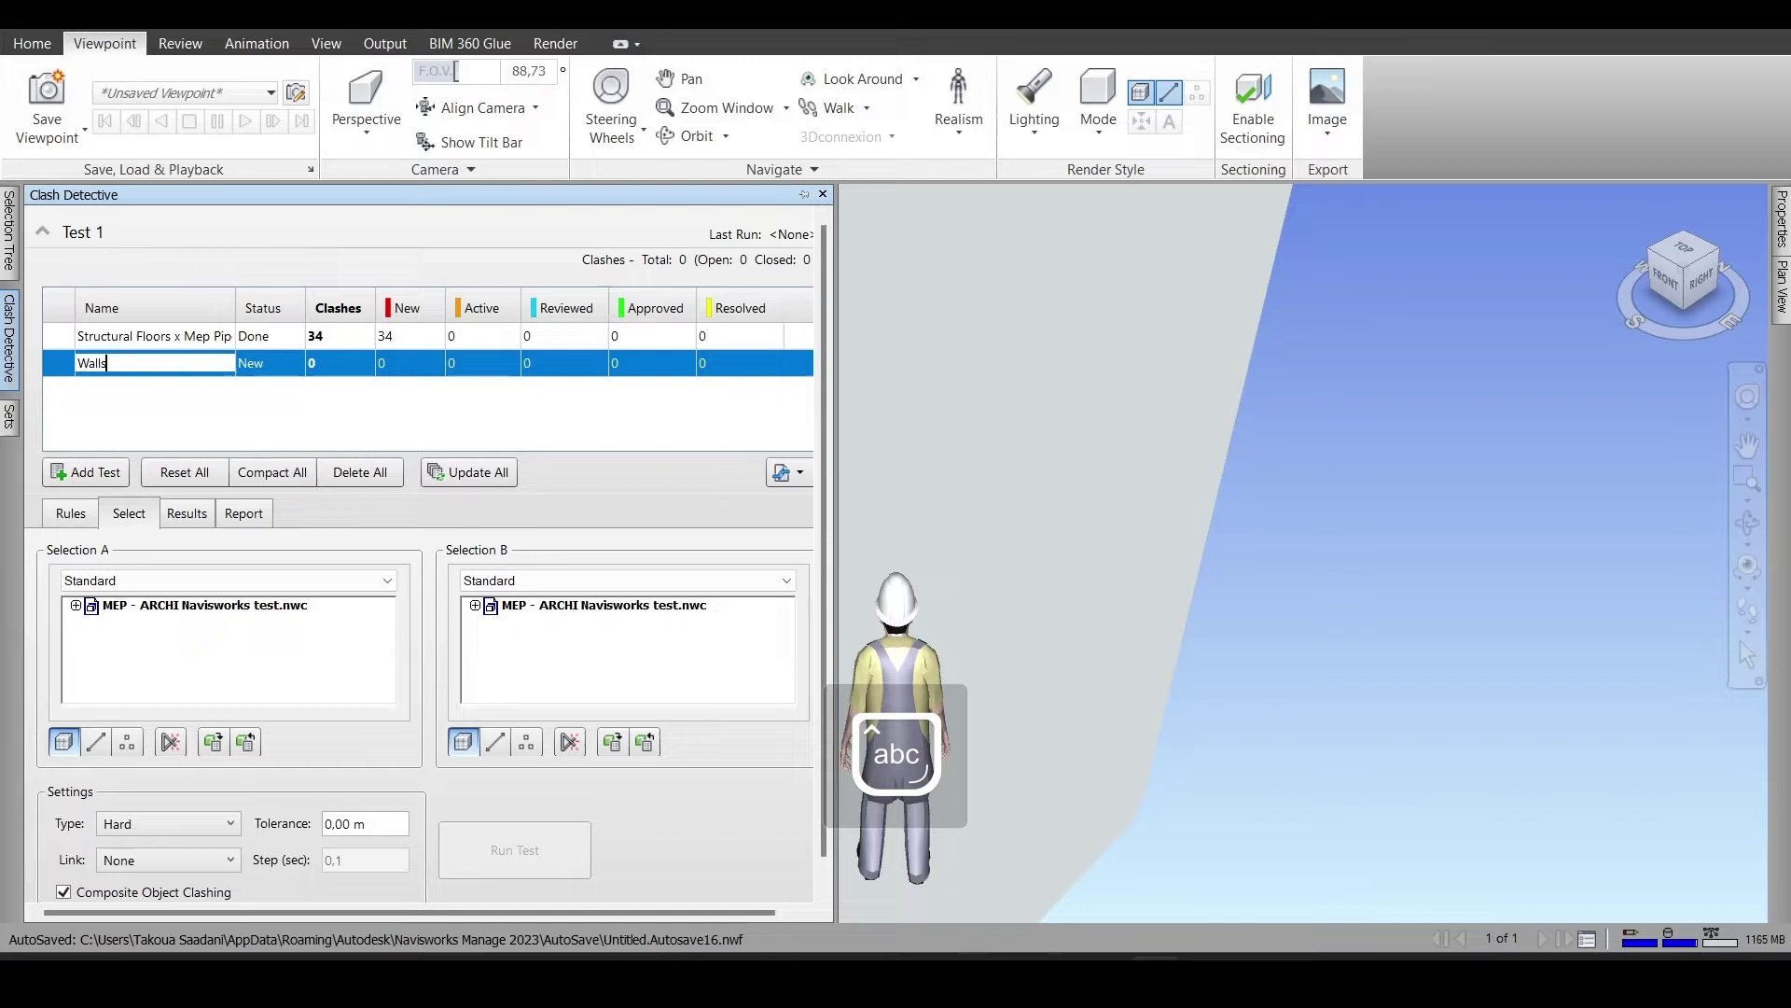
{"action": "type", "text": " x"}
{"action": "type", "text": " Ducts"}
Confirm the 'Walls x Ducts' name and switch Selection A to Properties display
{"action": "left_click", "coordinate": [245, 366]}
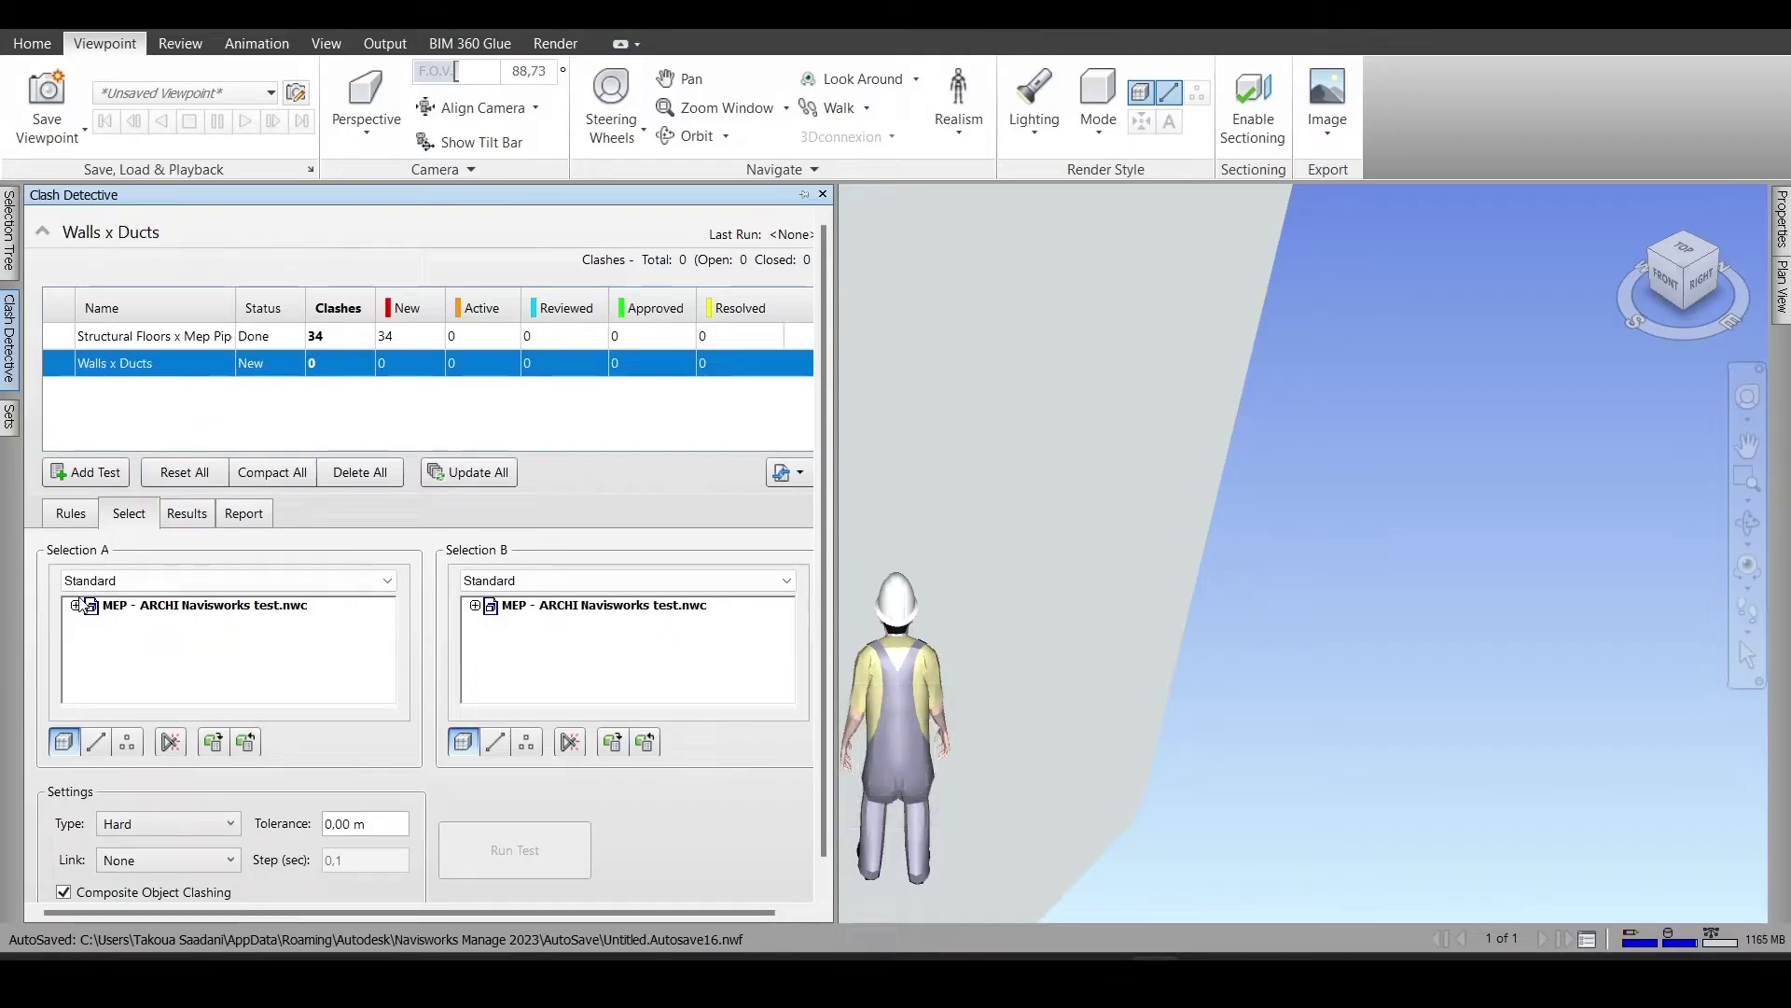
{"action": "left_click", "coordinate": [114, 587]}
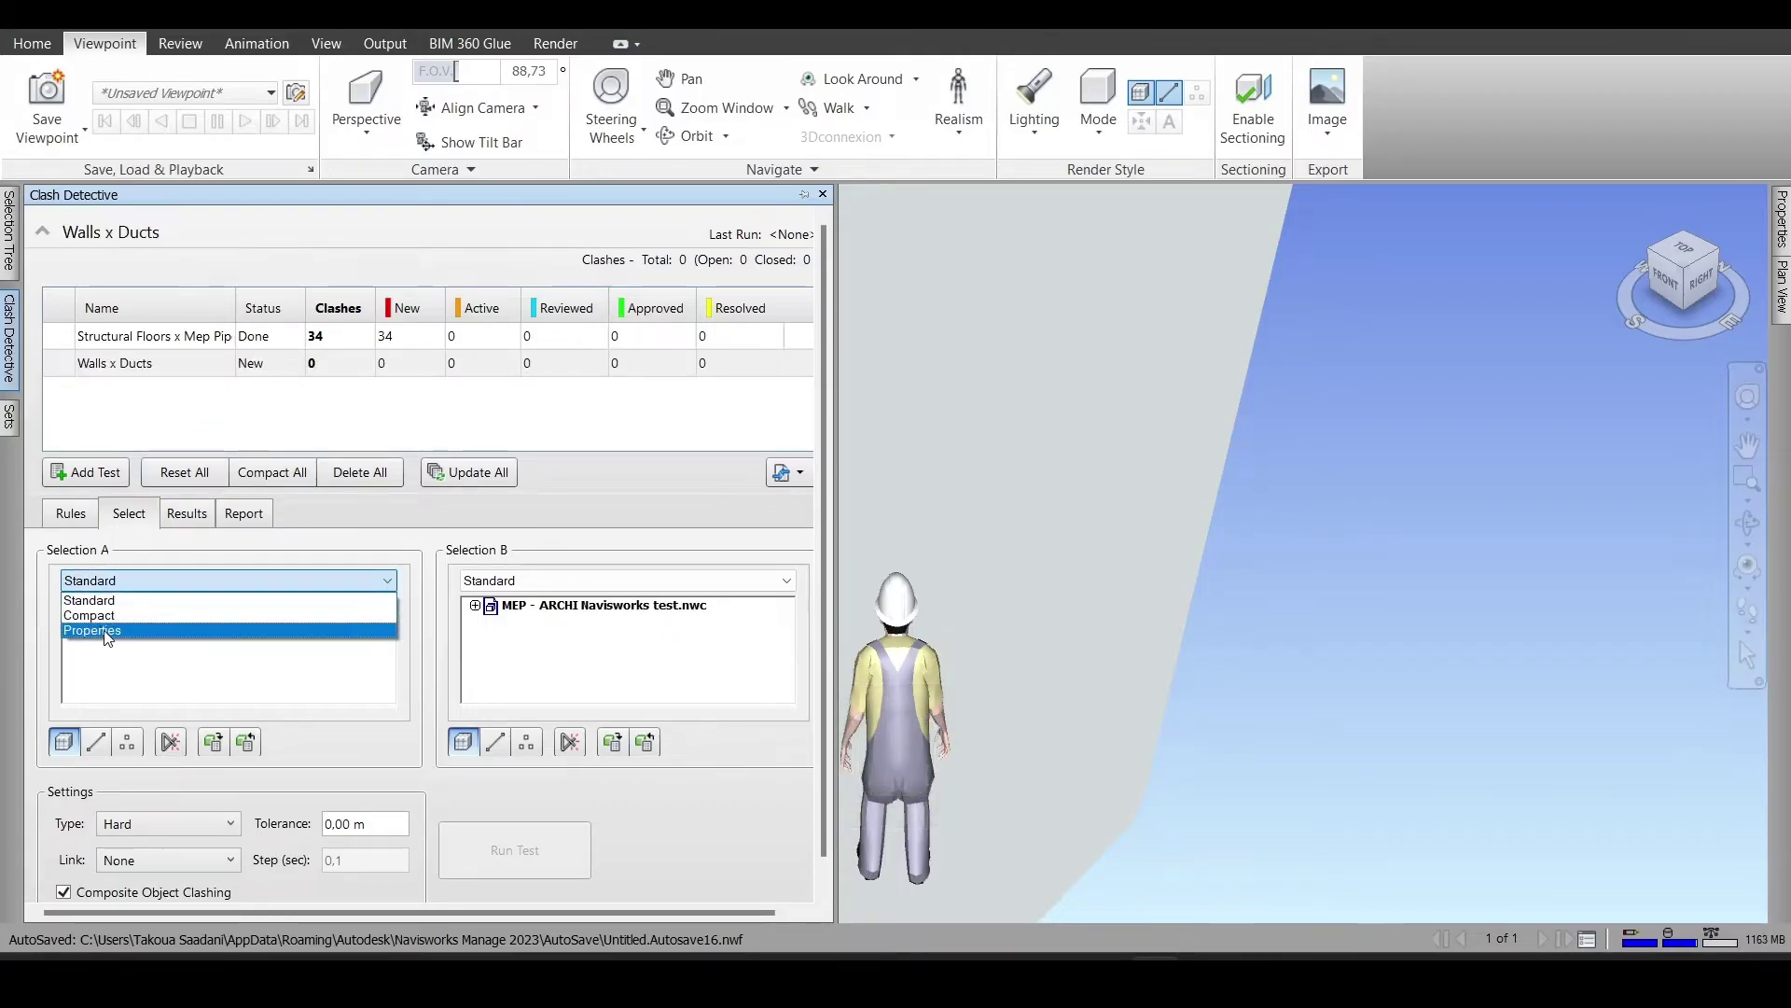
{"action": "left_click", "coordinate": [103, 633]}
{"action": "scroll", "coordinate": [224, 634], "scroll_direction": "up", "scroll_amount": 5}
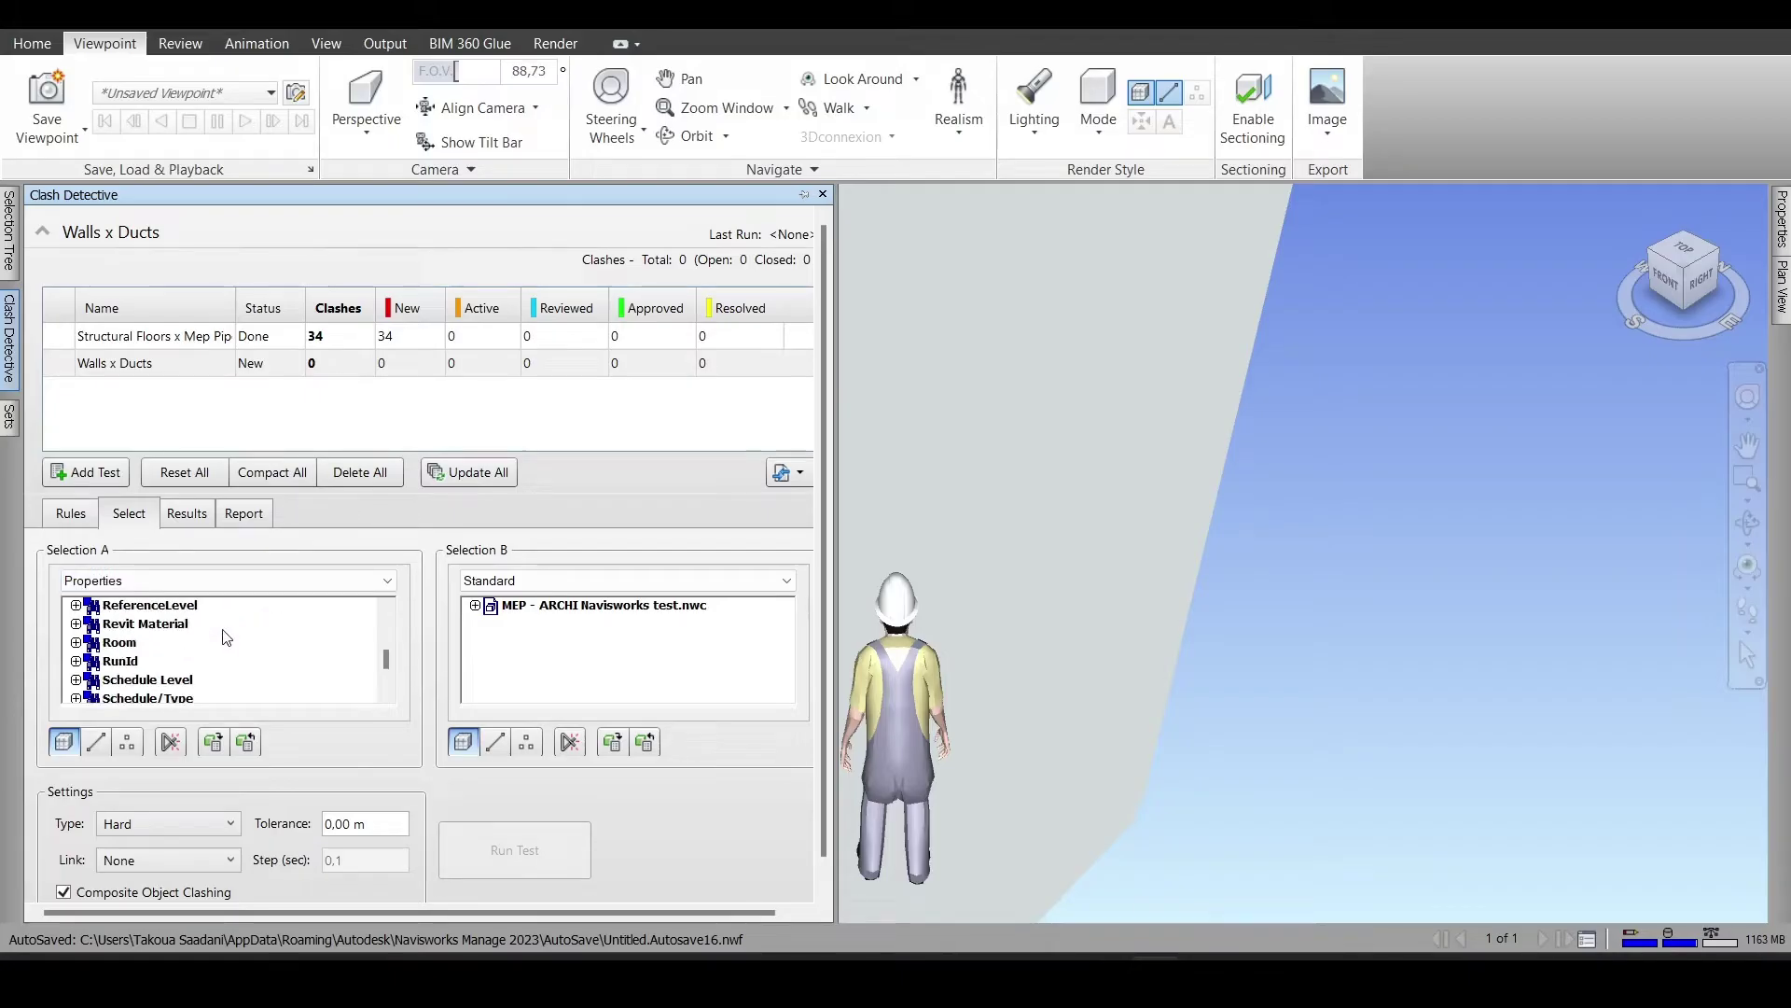
{"action": "scroll", "coordinate": [222, 632], "scroll_direction": "up", "scroll_amount": 5}
{"action": "scroll", "coordinate": [220, 631], "scroll_direction": "up", "scroll_amount": 5}
{"action": "scroll", "coordinate": [116, 663], "scroll_direction": "down", "scroll_amount": 1}
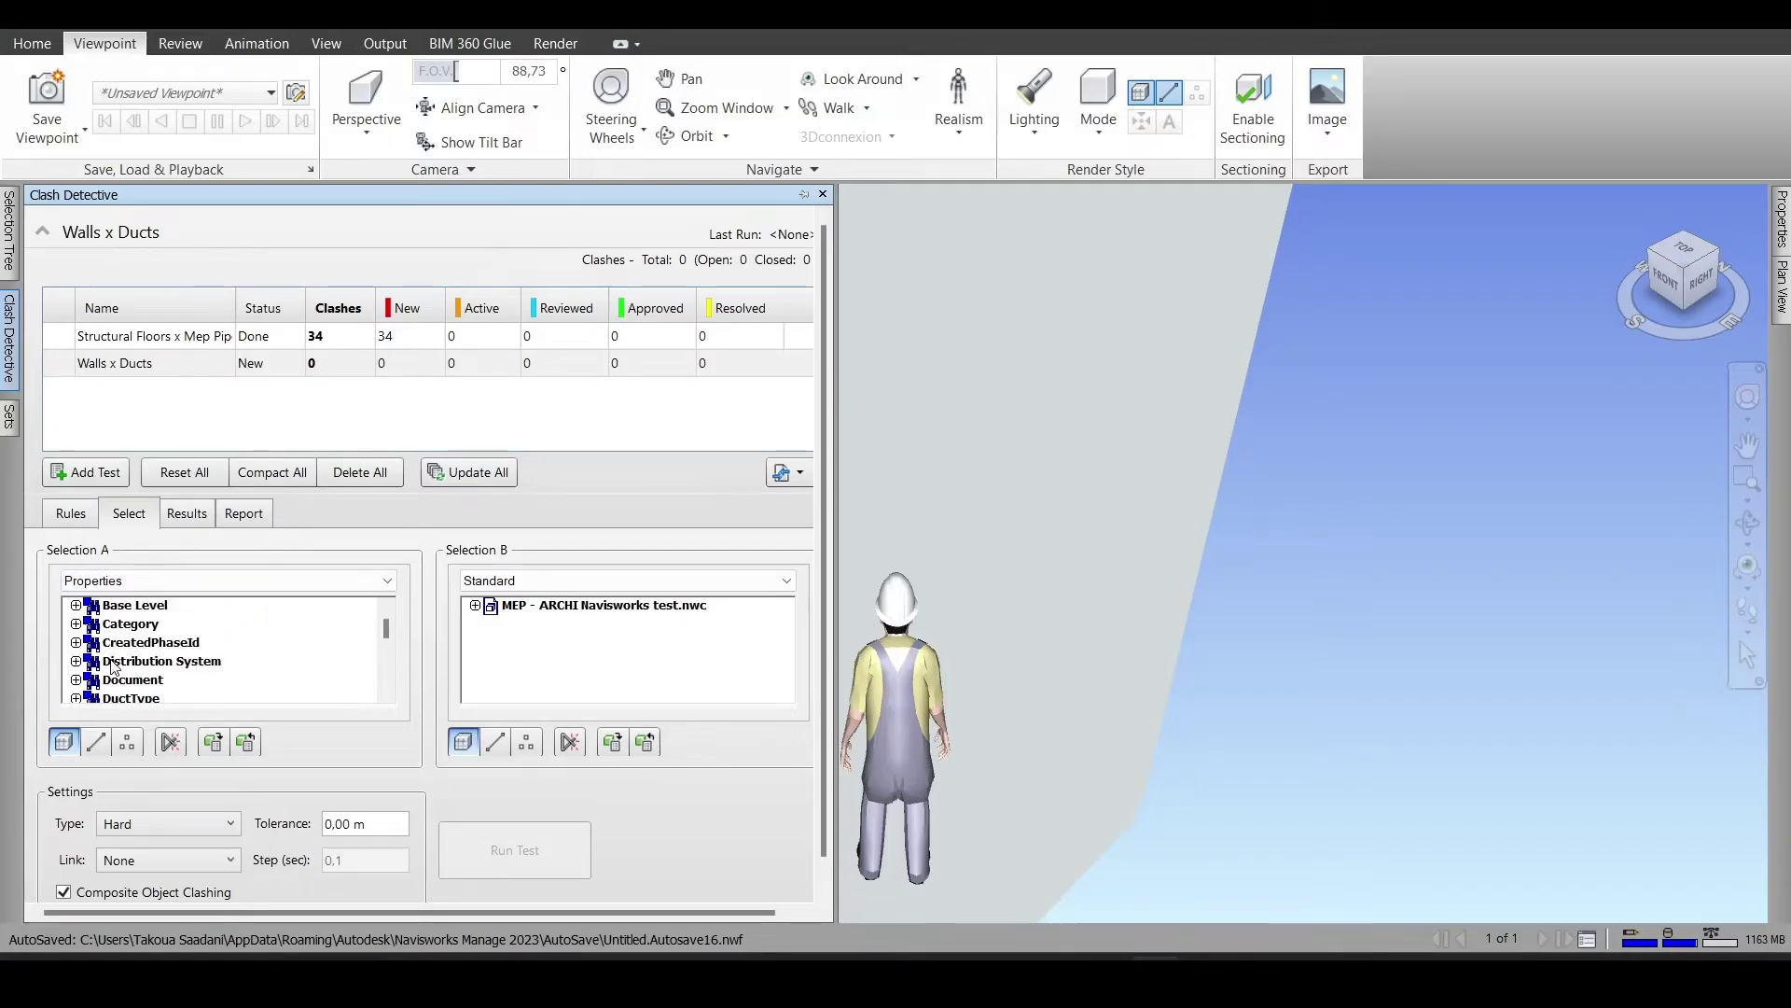
Choose Walls under Category > Name as Selection A
{"action": "left_click", "coordinate": [77, 623]}
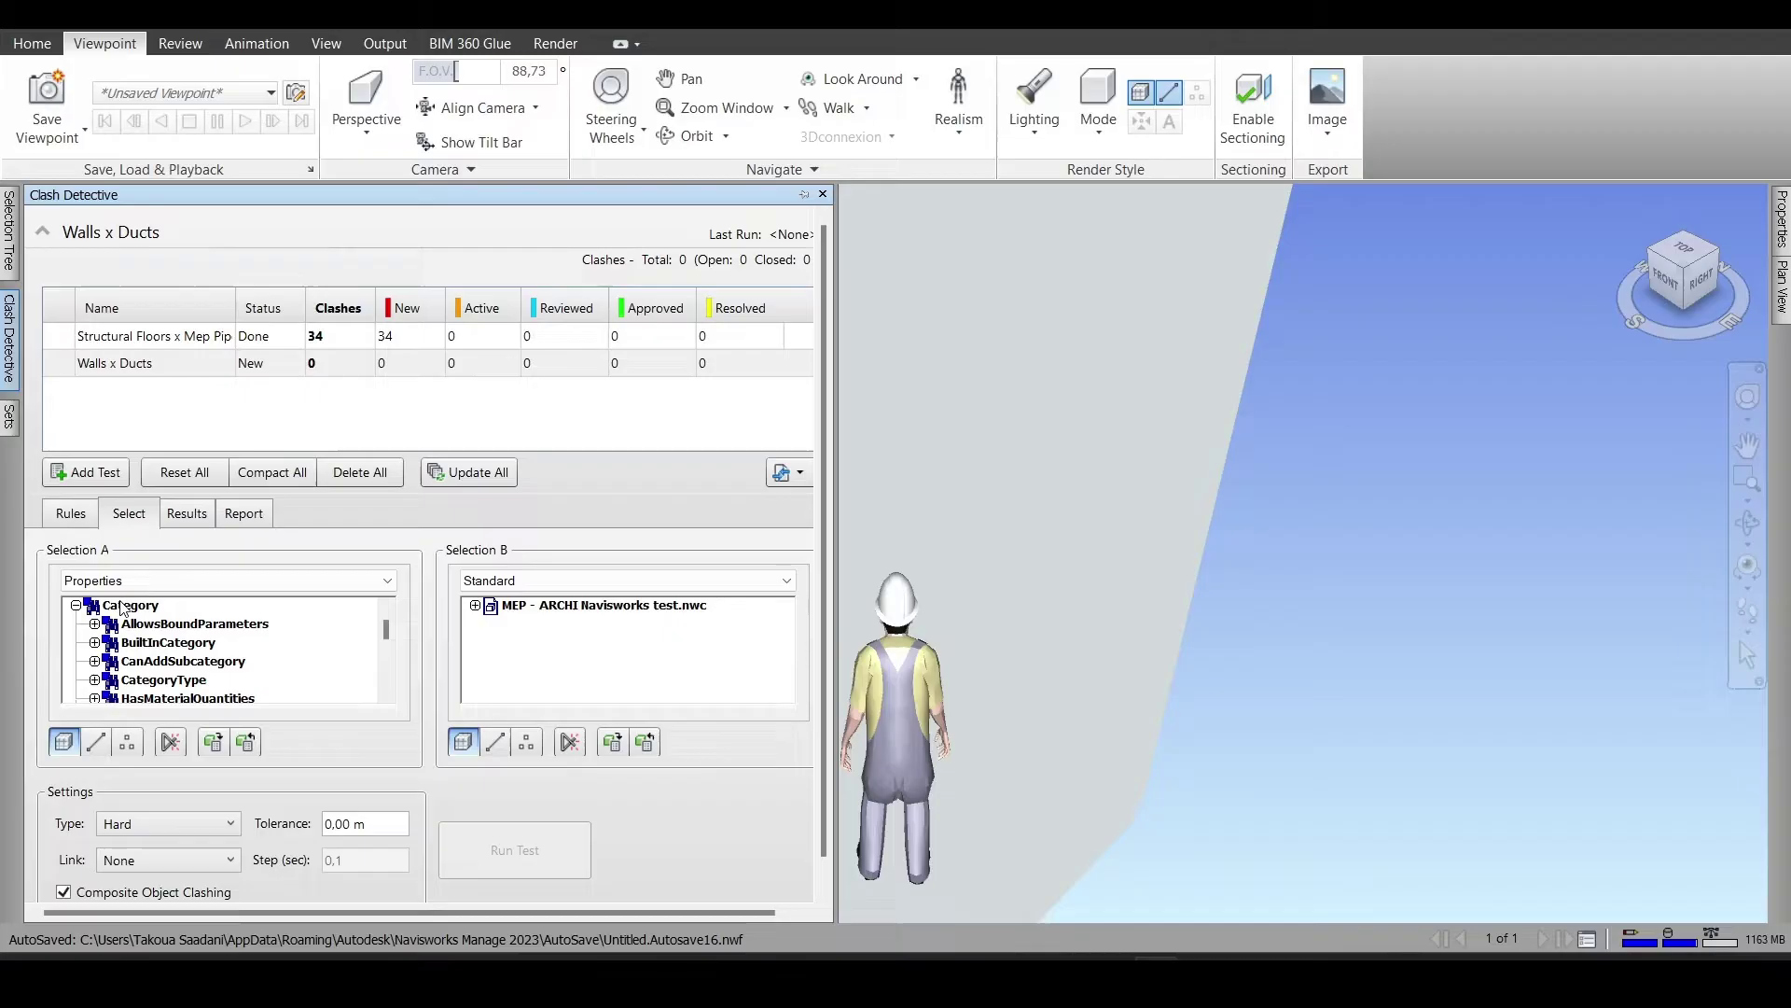
{"action": "scroll", "coordinate": [175, 649], "scroll_direction": "down", "scroll_amount": 1}
{"action": "scroll", "coordinate": [178, 651], "scroll_direction": "down", "scroll_amount": 1}
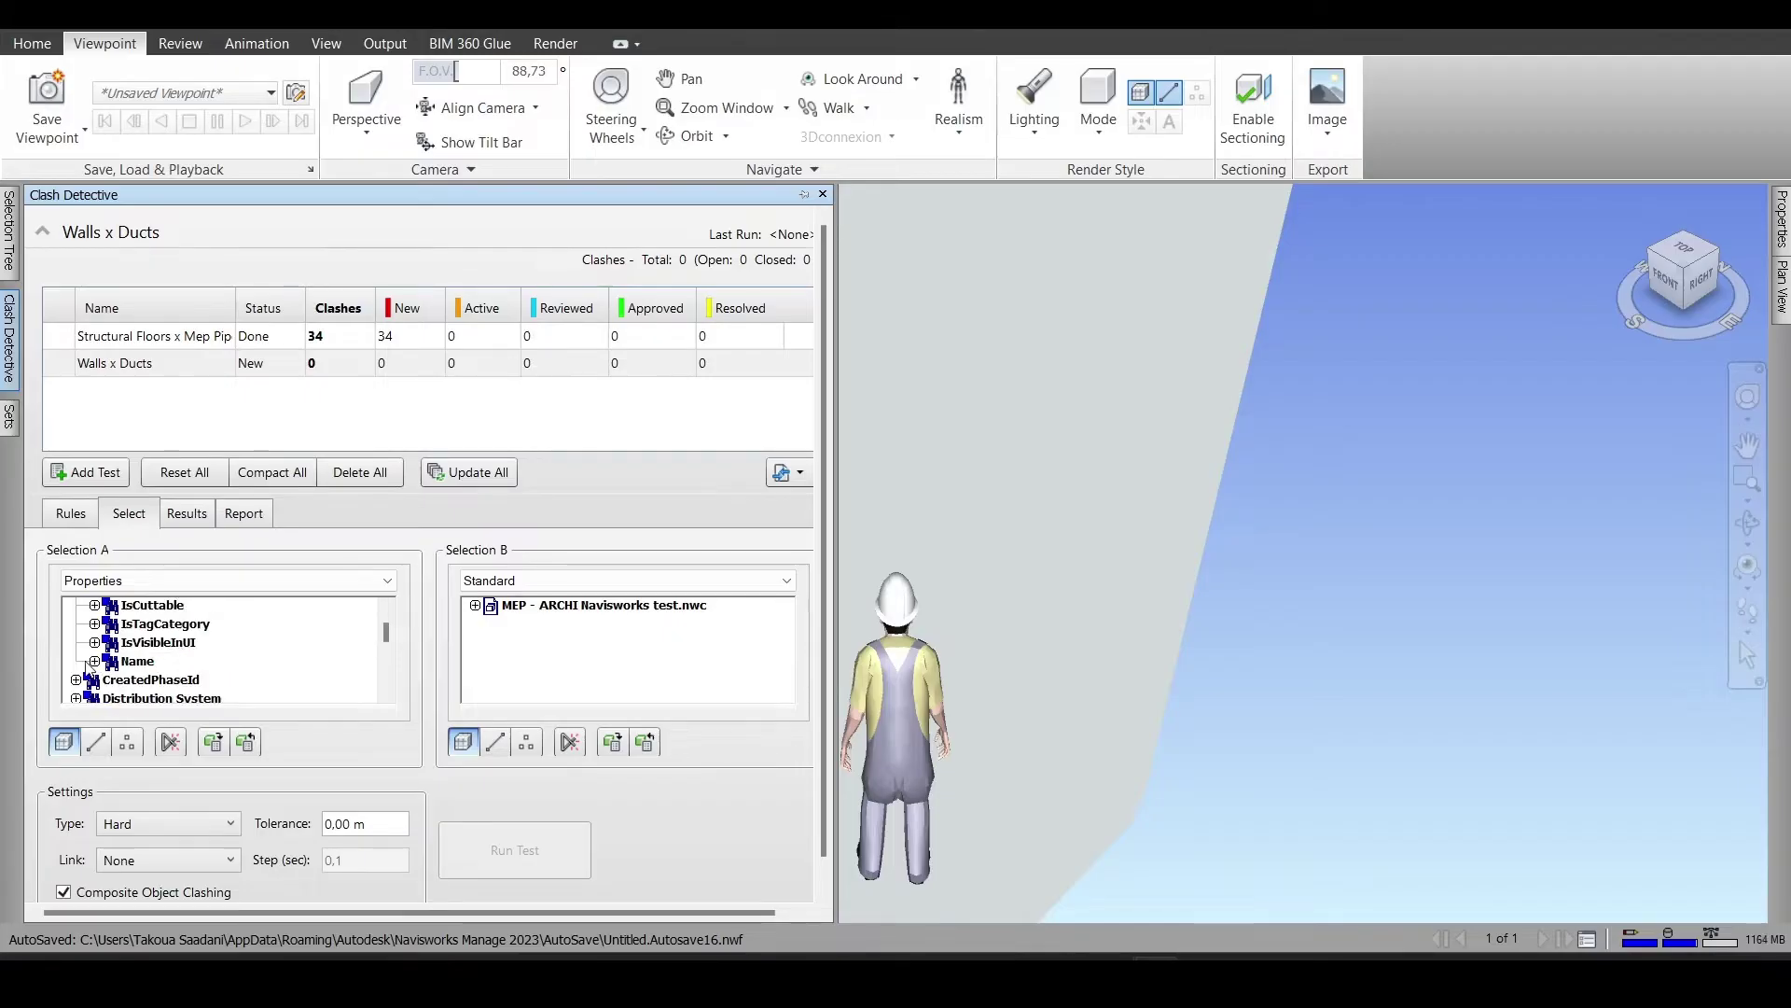
{"action": "left_click", "coordinate": [95, 660]}
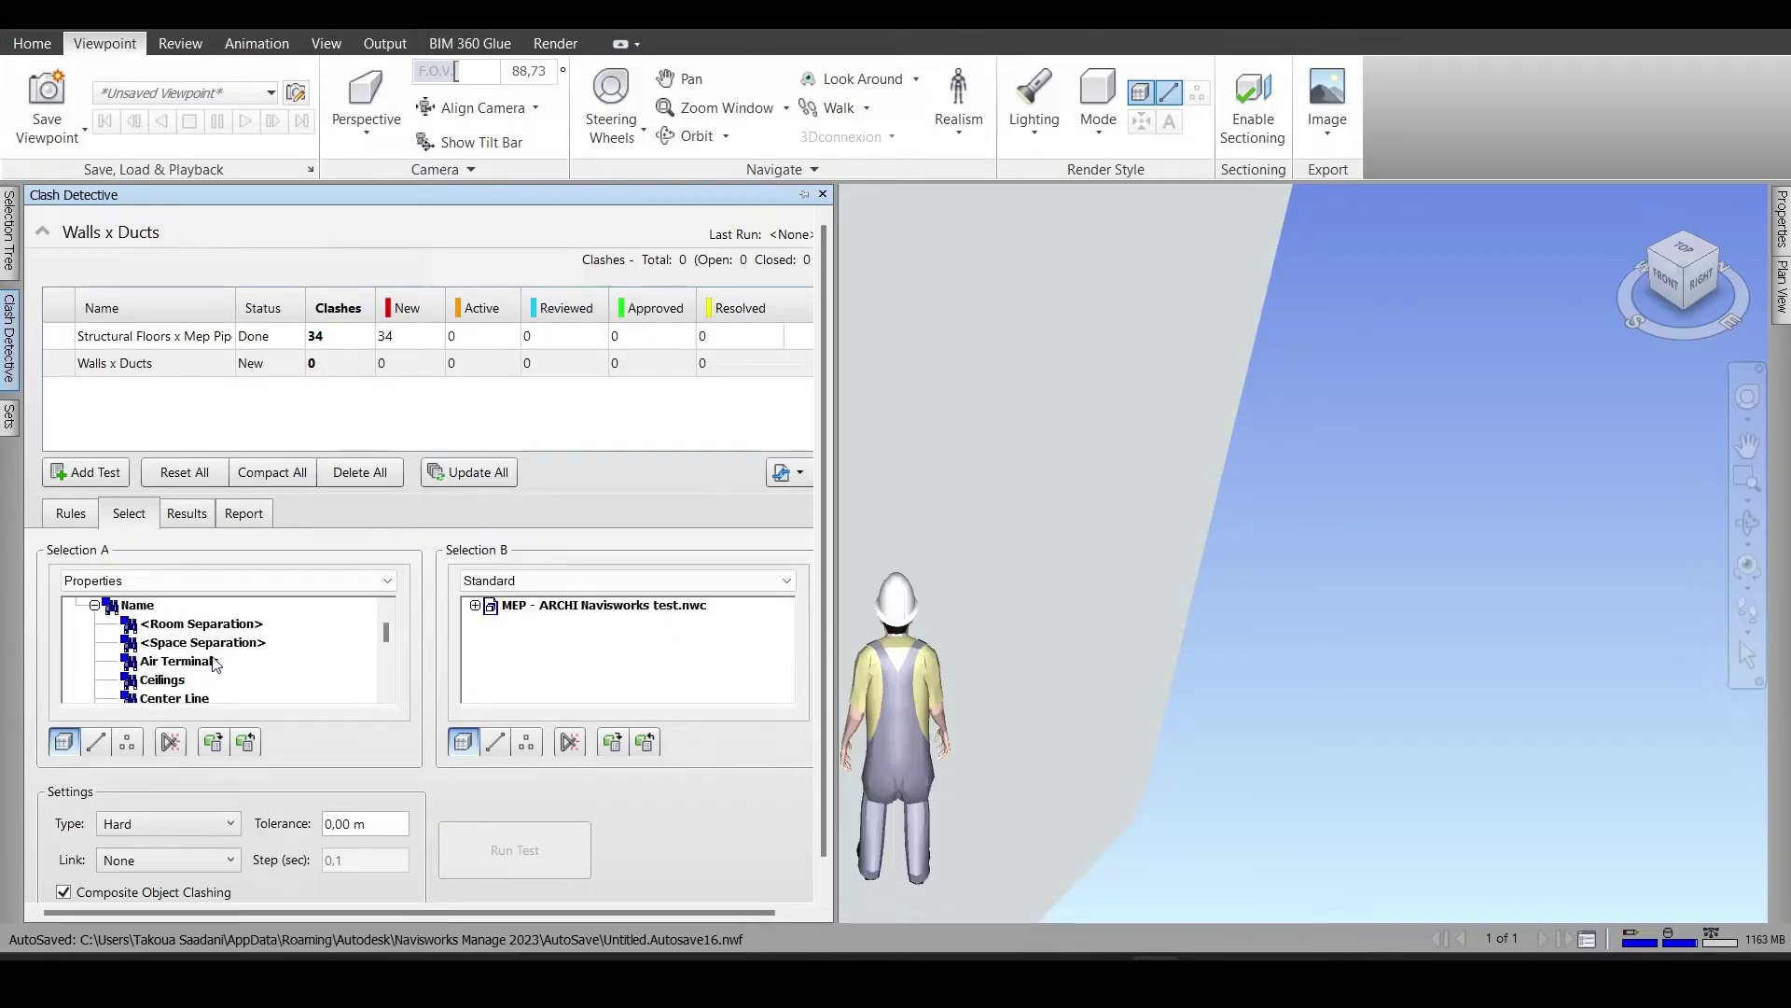
{"action": "scroll", "coordinate": [214, 663], "scroll_direction": "down", "scroll_amount": 1}
{"action": "scroll", "coordinate": [215, 663], "scroll_direction": "down", "scroll_amount": 2}
{"action": "scroll", "coordinate": [215, 663], "scroll_direction": "down", "scroll_amount": 1}
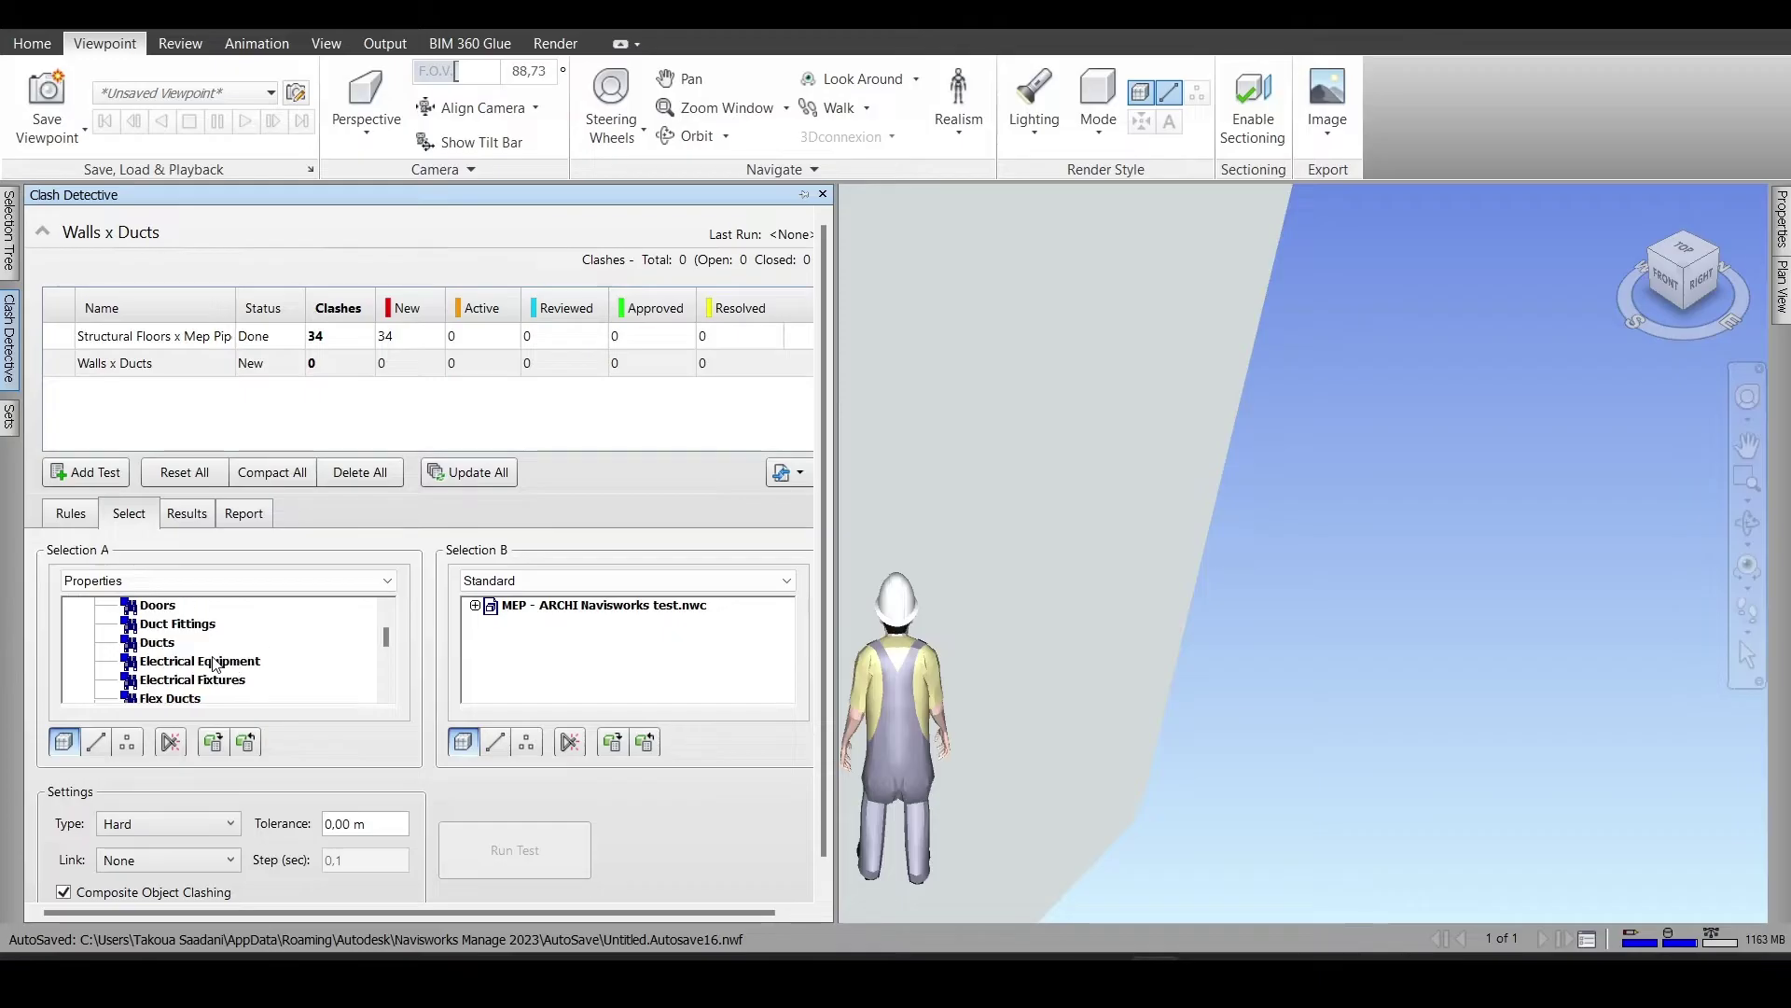
{"action": "scroll", "coordinate": [214, 662], "scroll_direction": "down", "scroll_amount": 2}
{"action": "scroll", "coordinate": [214, 663], "scroll_direction": "down", "scroll_amount": 2}
{"action": "scroll", "coordinate": [214, 662], "scroll_direction": "down", "scroll_amount": 1}
{"action": "scroll", "coordinate": [214, 663], "scroll_direction": "down", "scroll_amount": 1}
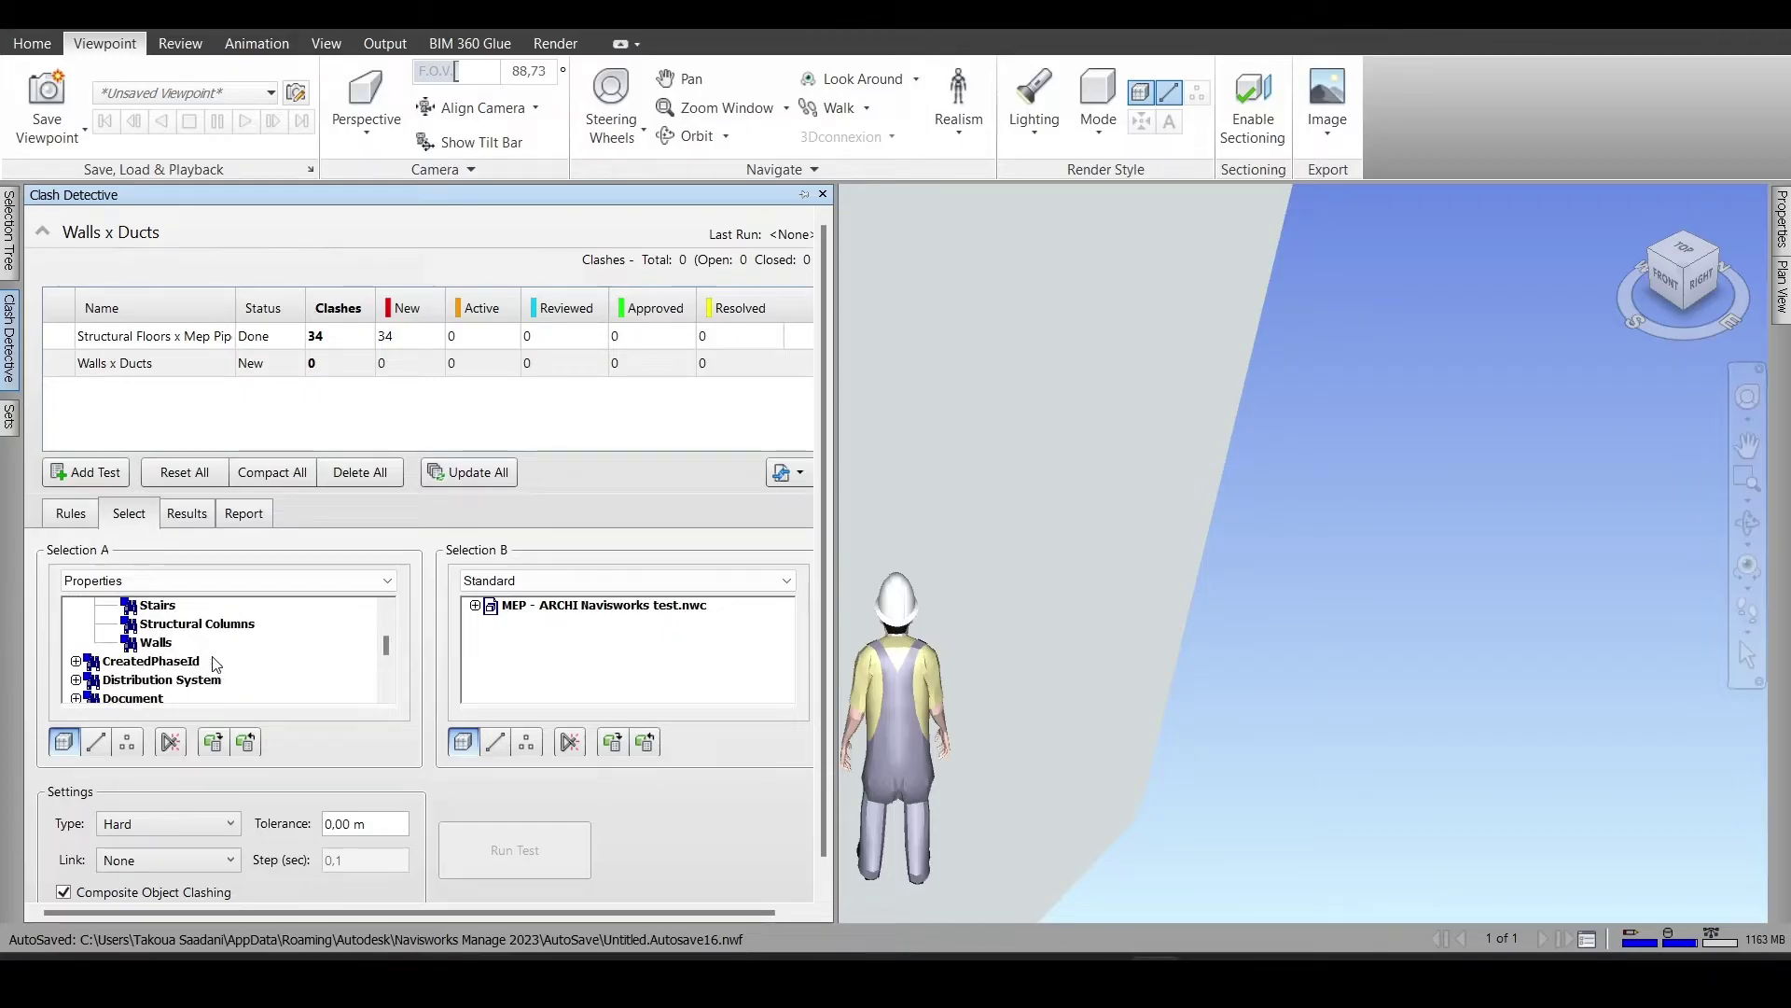
{"action": "left_click", "coordinate": [154, 644]}
Switch Selection B to Properties display mode
{"action": "left_click", "coordinate": [522, 580]}
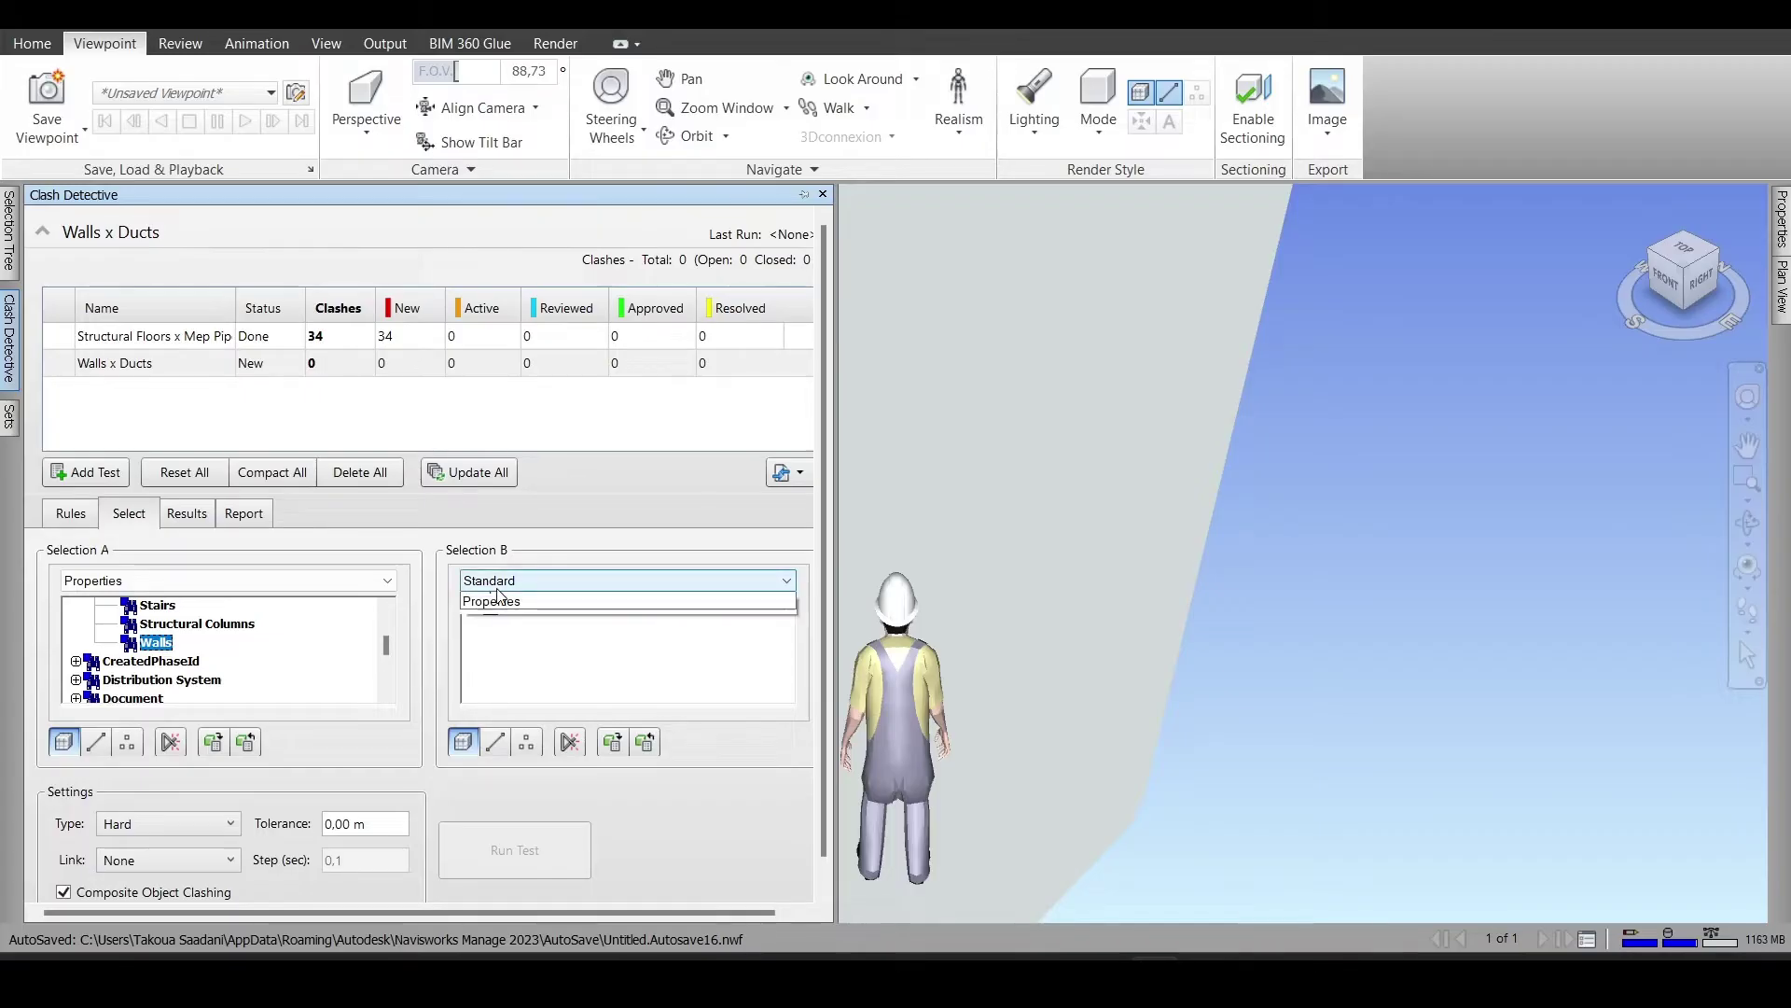
{"action": "left_click", "coordinate": [501, 630]}
{"action": "scroll", "coordinate": [528, 644], "scroll_direction": "up", "scroll_amount": 3}
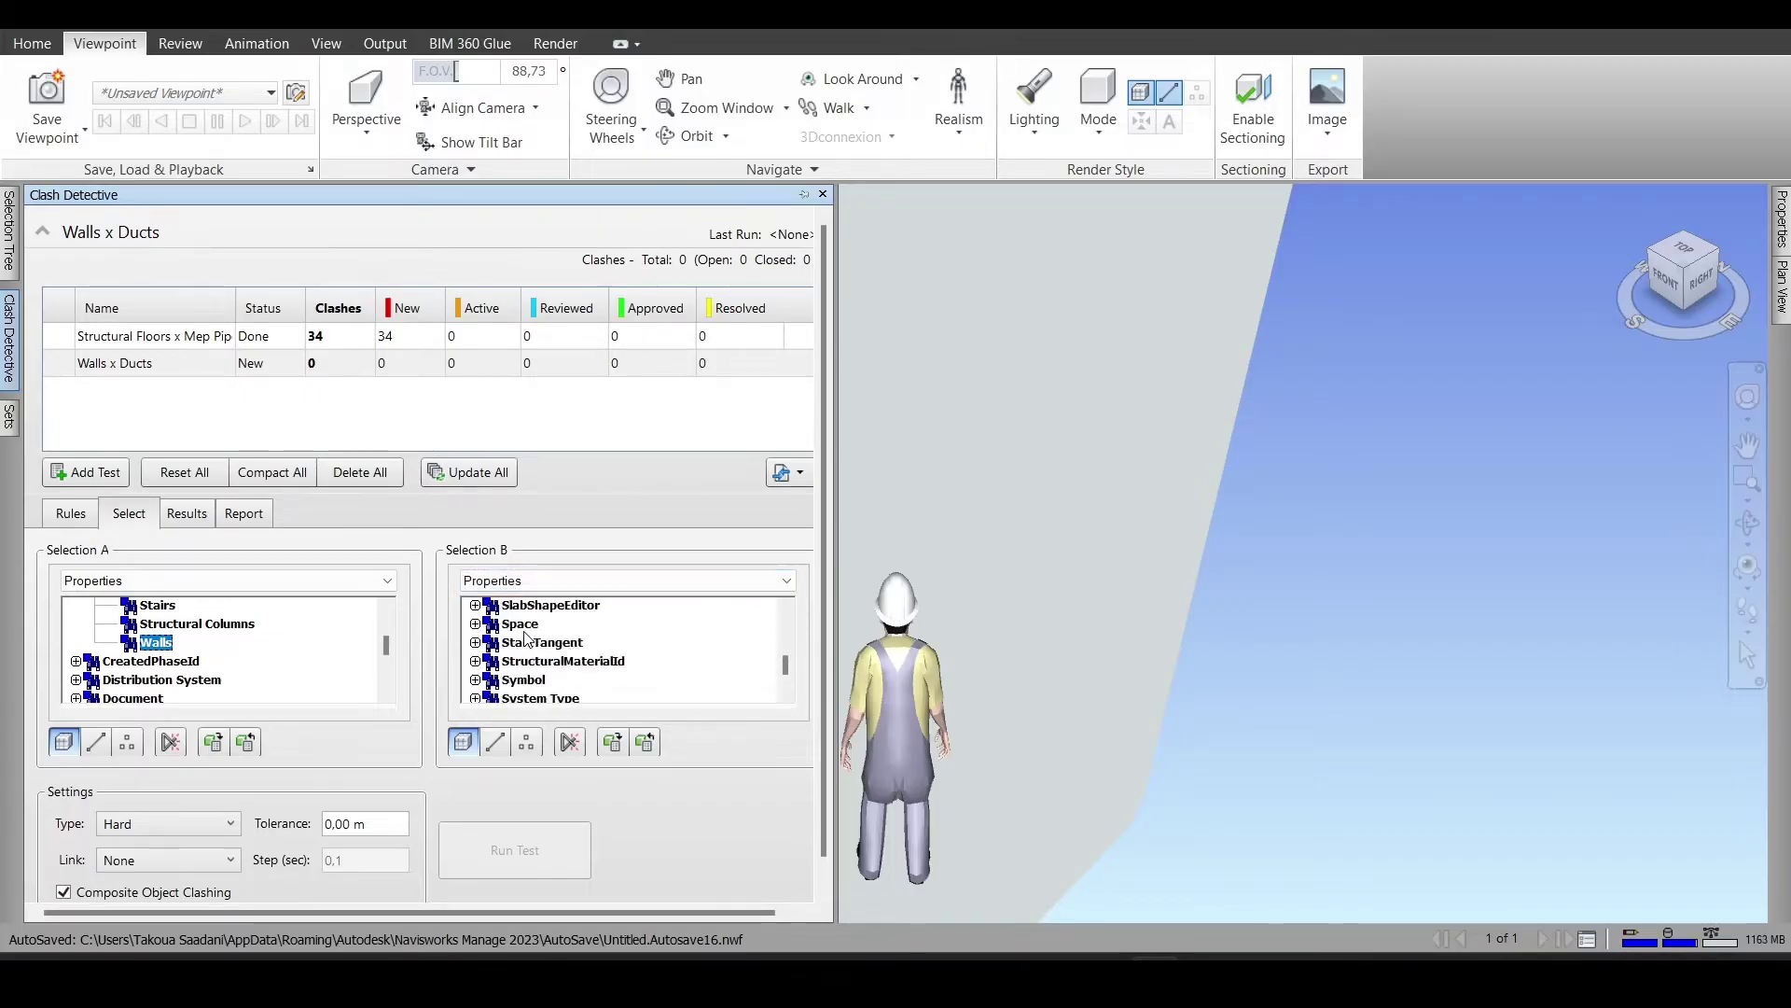
{"action": "scroll", "coordinate": [528, 644], "scroll_direction": "up", "scroll_amount": 3}
{"action": "scroll", "coordinate": [528, 644], "scroll_direction": "up", "scroll_amount": 3}
{"action": "scroll", "coordinate": [528, 643], "scroll_direction": "up", "scroll_amount": 3}
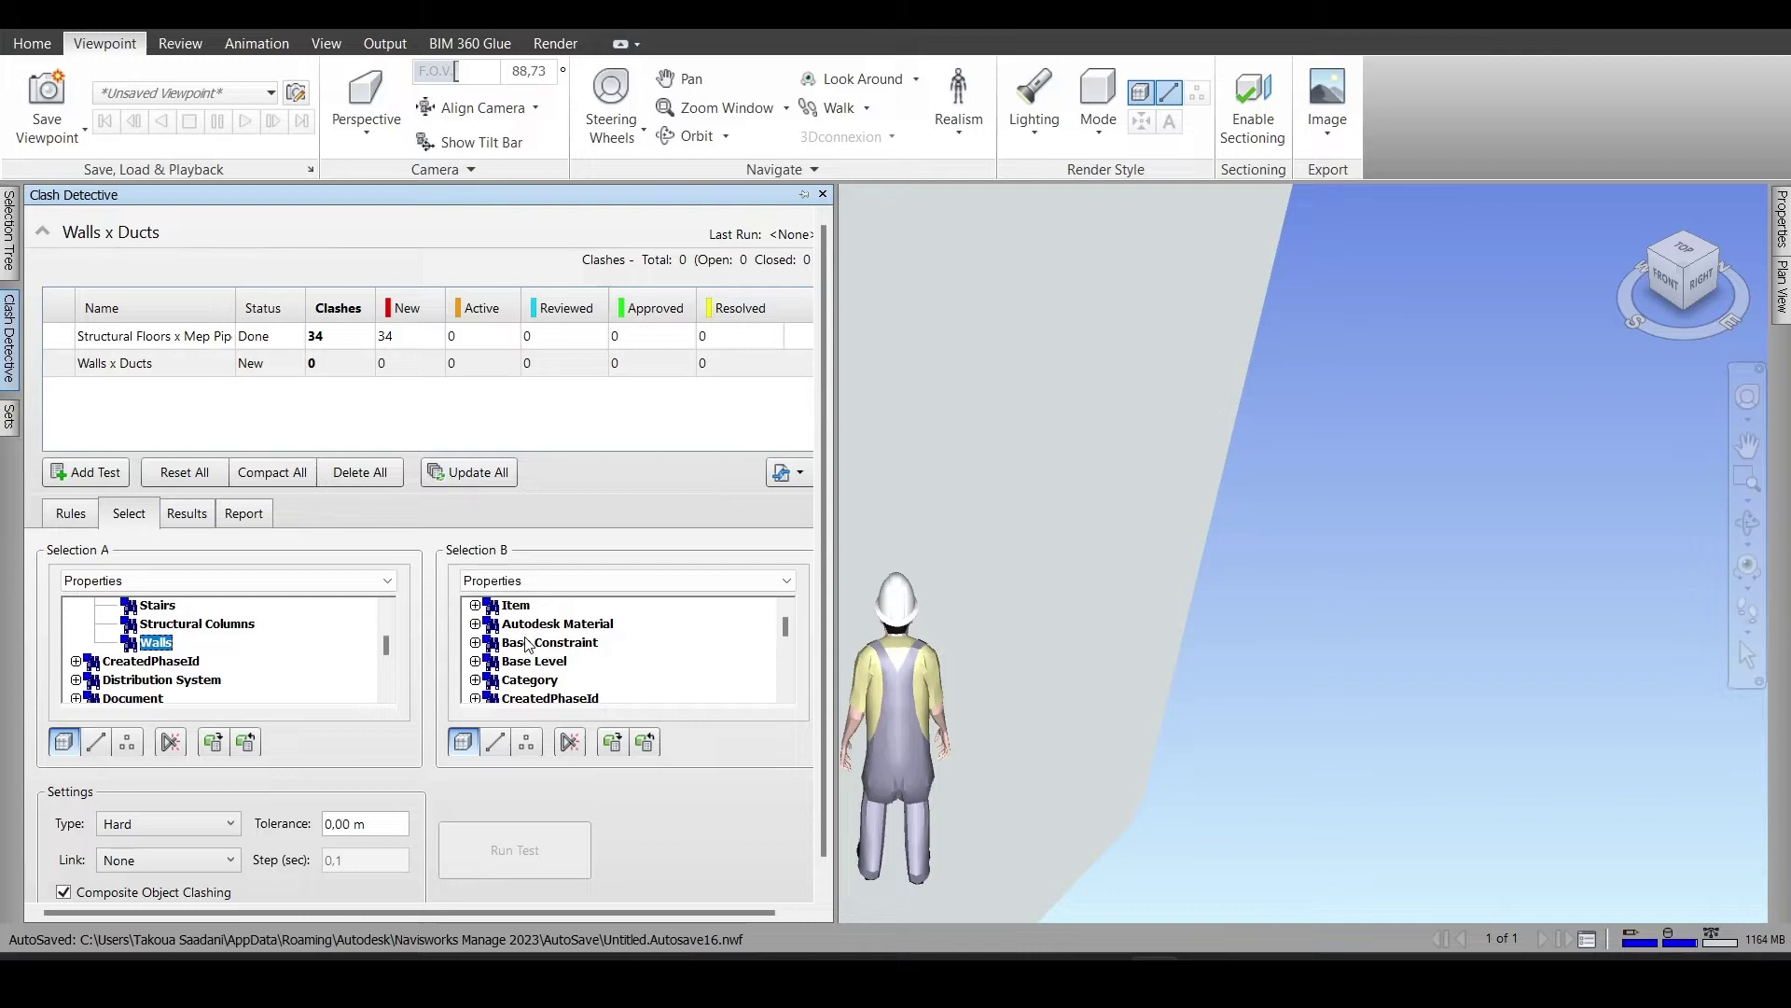
{"action": "scroll", "coordinate": [528, 643], "scroll_direction": "down", "scroll_amount": 1}
{"action": "scroll", "coordinate": [528, 644], "scroll_direction": "down", "scroll_amount": 1}
{"action": "scroll", "coordinate": [528, 644], "scroll_direction": "up", "scroll_amount": 1}
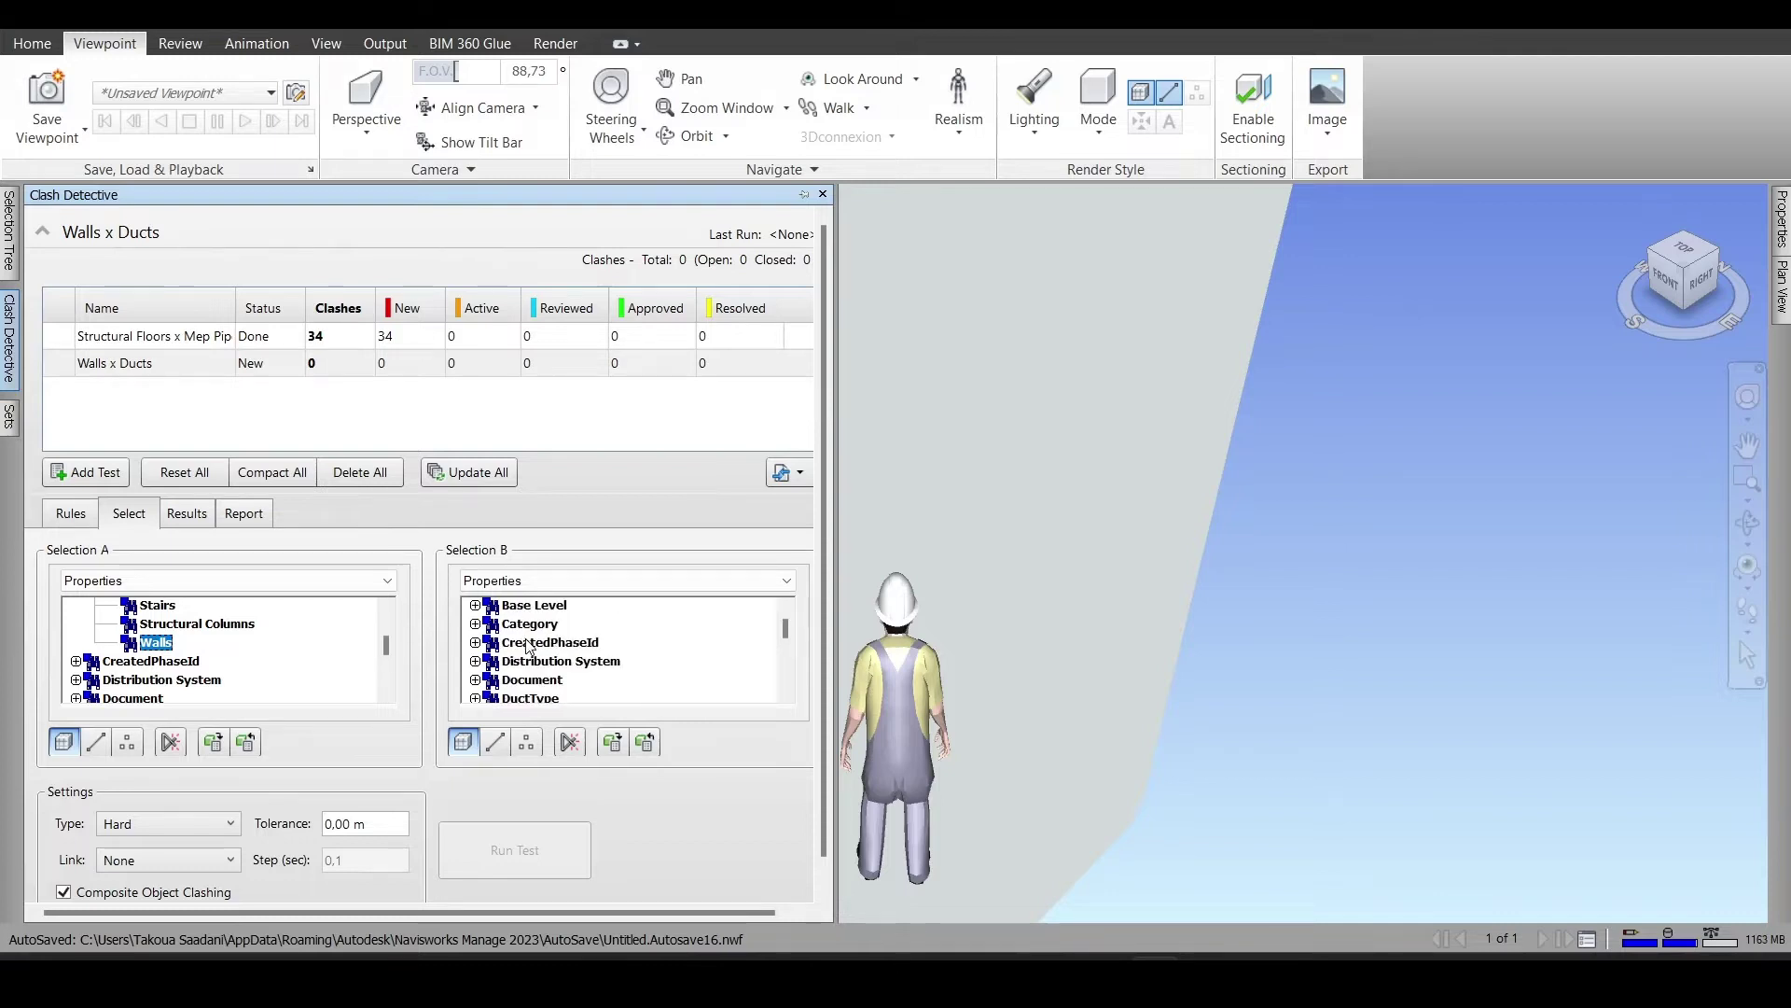
Select Pipe Fittings and Pipes under Category > Name as Selection B
{"action": "left_click", "coordinate": [475, 624]}
{"action": "scroll", "coordinate": [550, 653], "scroll_direction": "down", "scroll_amount": 2}
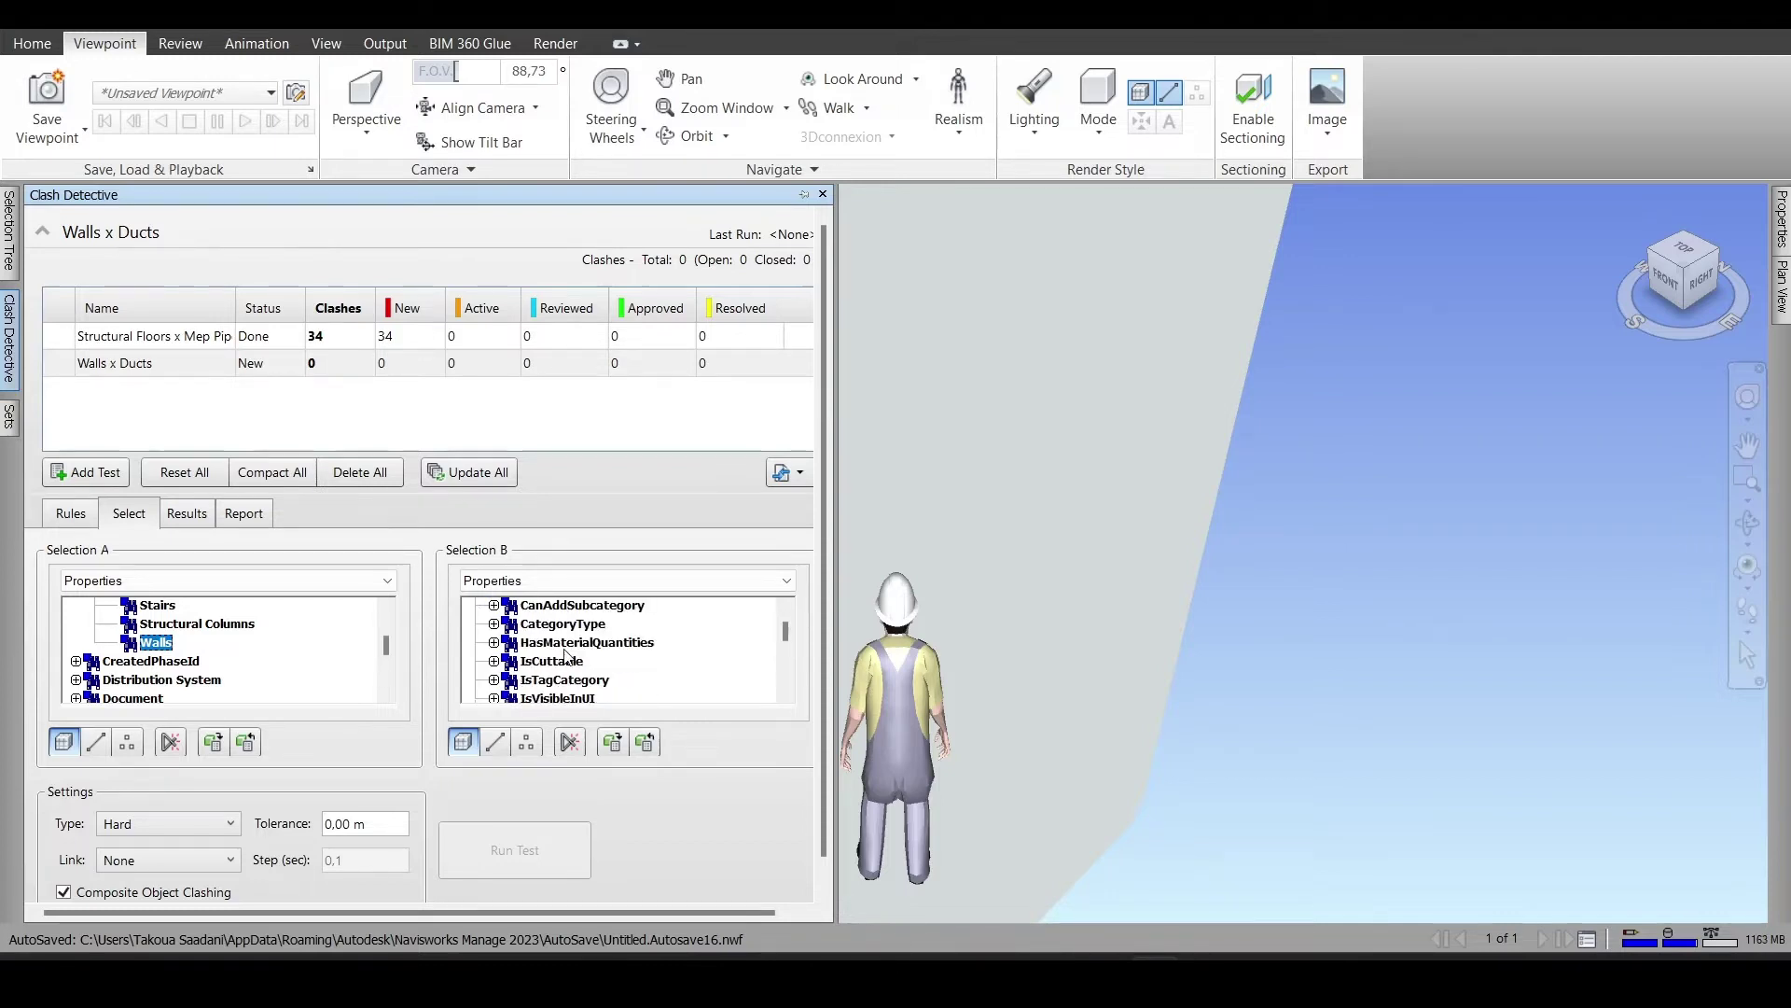
{"action": "scroll", "coordinate": [551, 653], "scroll_direction": "down", "scroll_amount": 1}
{"action": "left_click", "coordinate": [494, 606]}
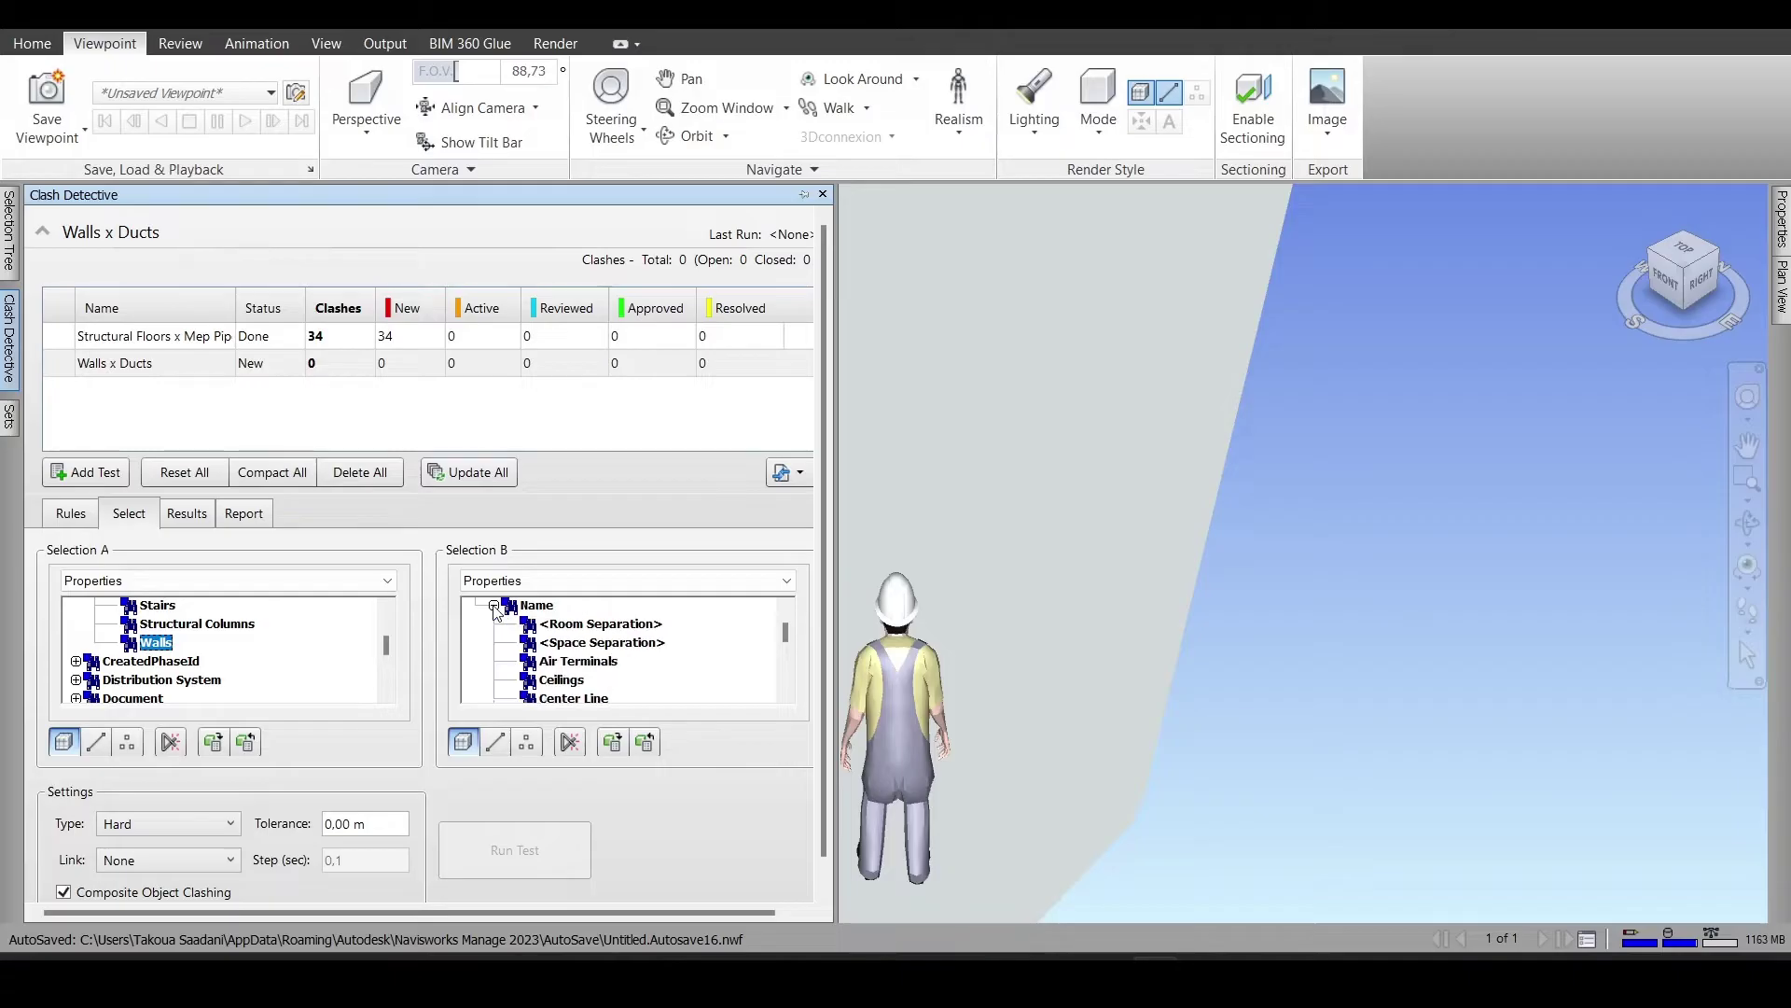
{"action": "scroll", "coordinate": [573, 628], "scroll_direction": "down", "scroll_amount": 1}
{"action": "scroll", "coordinate": [588, 649], "scroll_direction": "down", "scroll_amount": 1}
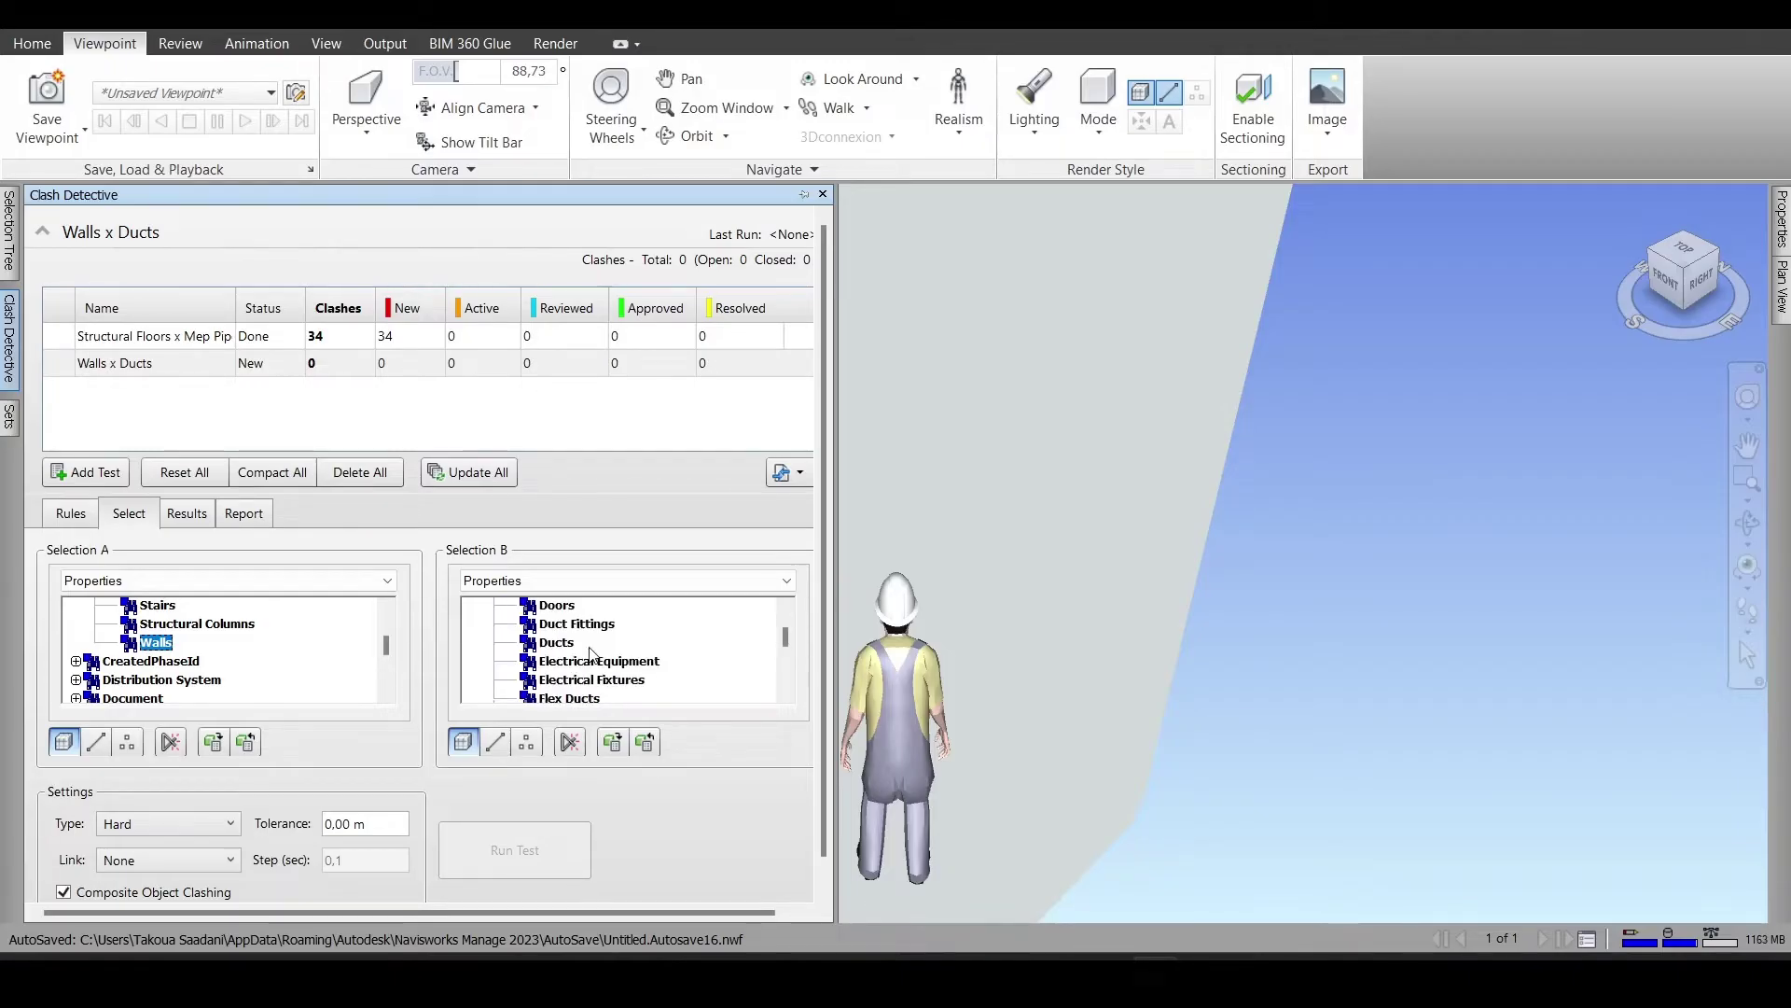
{"action": "scroll", "coordinate": [590, 653], "scroll_direction": "down", "scroll_amount": 1}
{"action": "scroll", "coordinate": [589, 653], "scroll_direction": "down", "scroll_amount": 1}
{"action": "scroll", "coordinate": [589, 653], "scroll_direction": "down", "scroll_amount": 1}
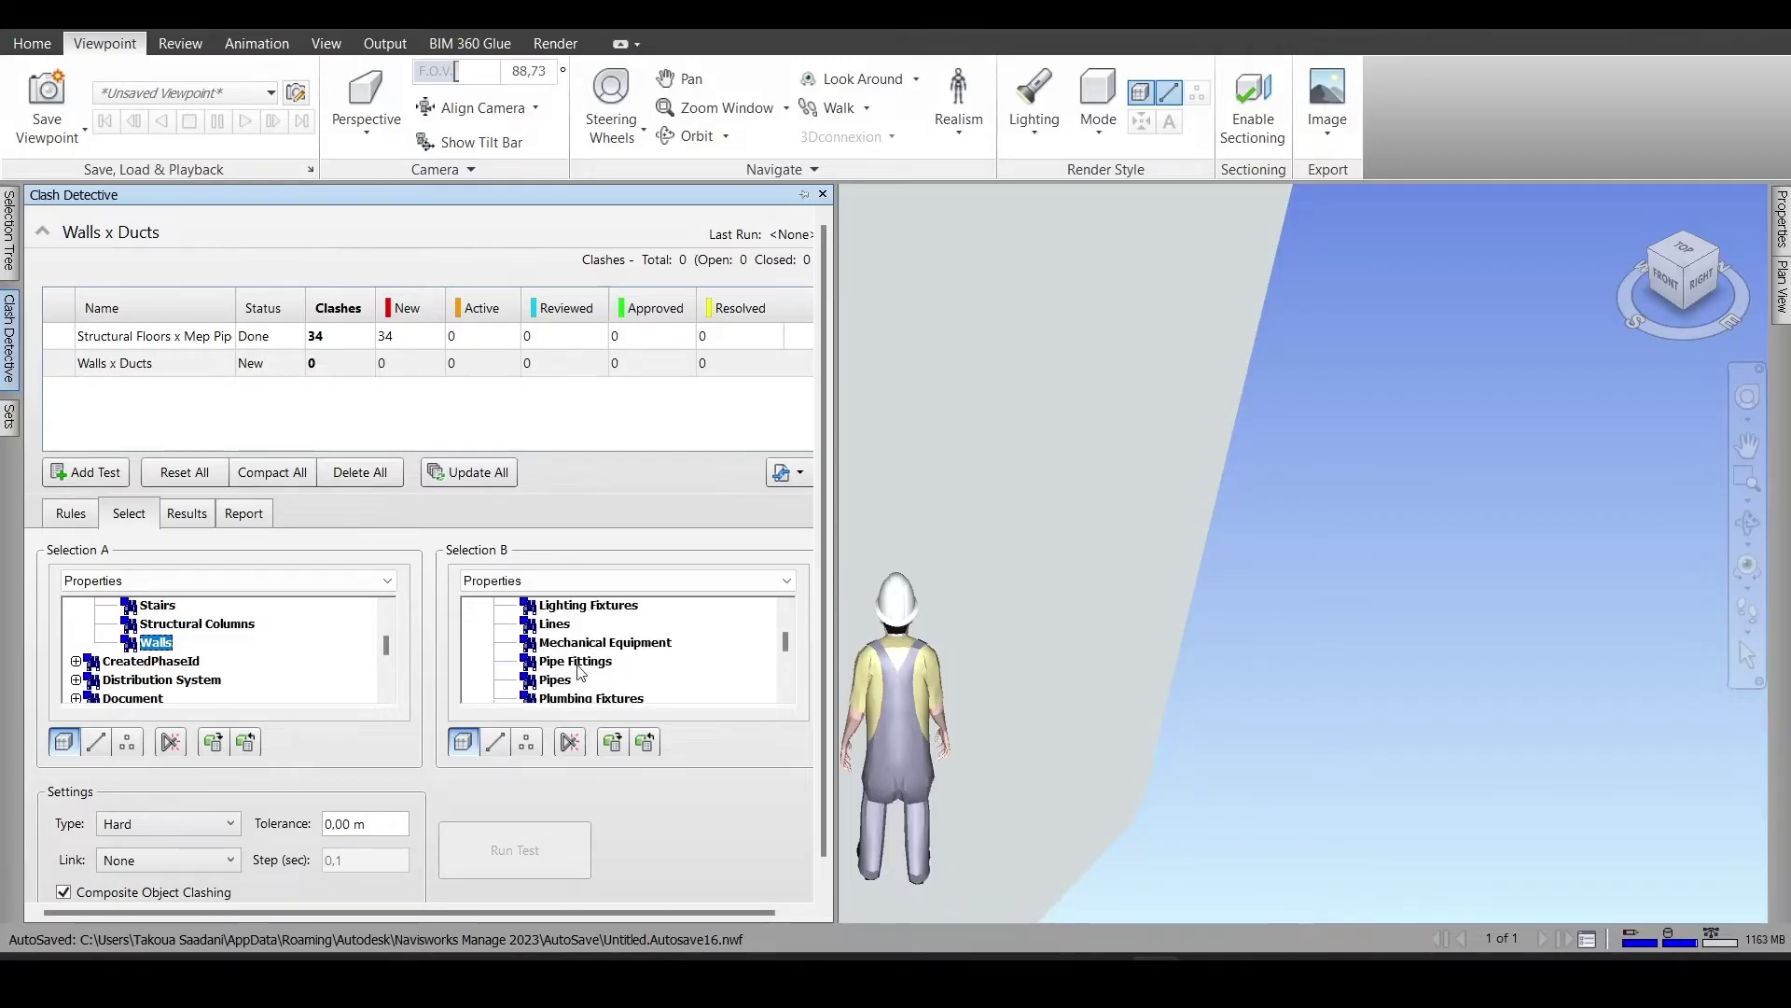
{"action": "left_click", "coordinate": [577, 662]}
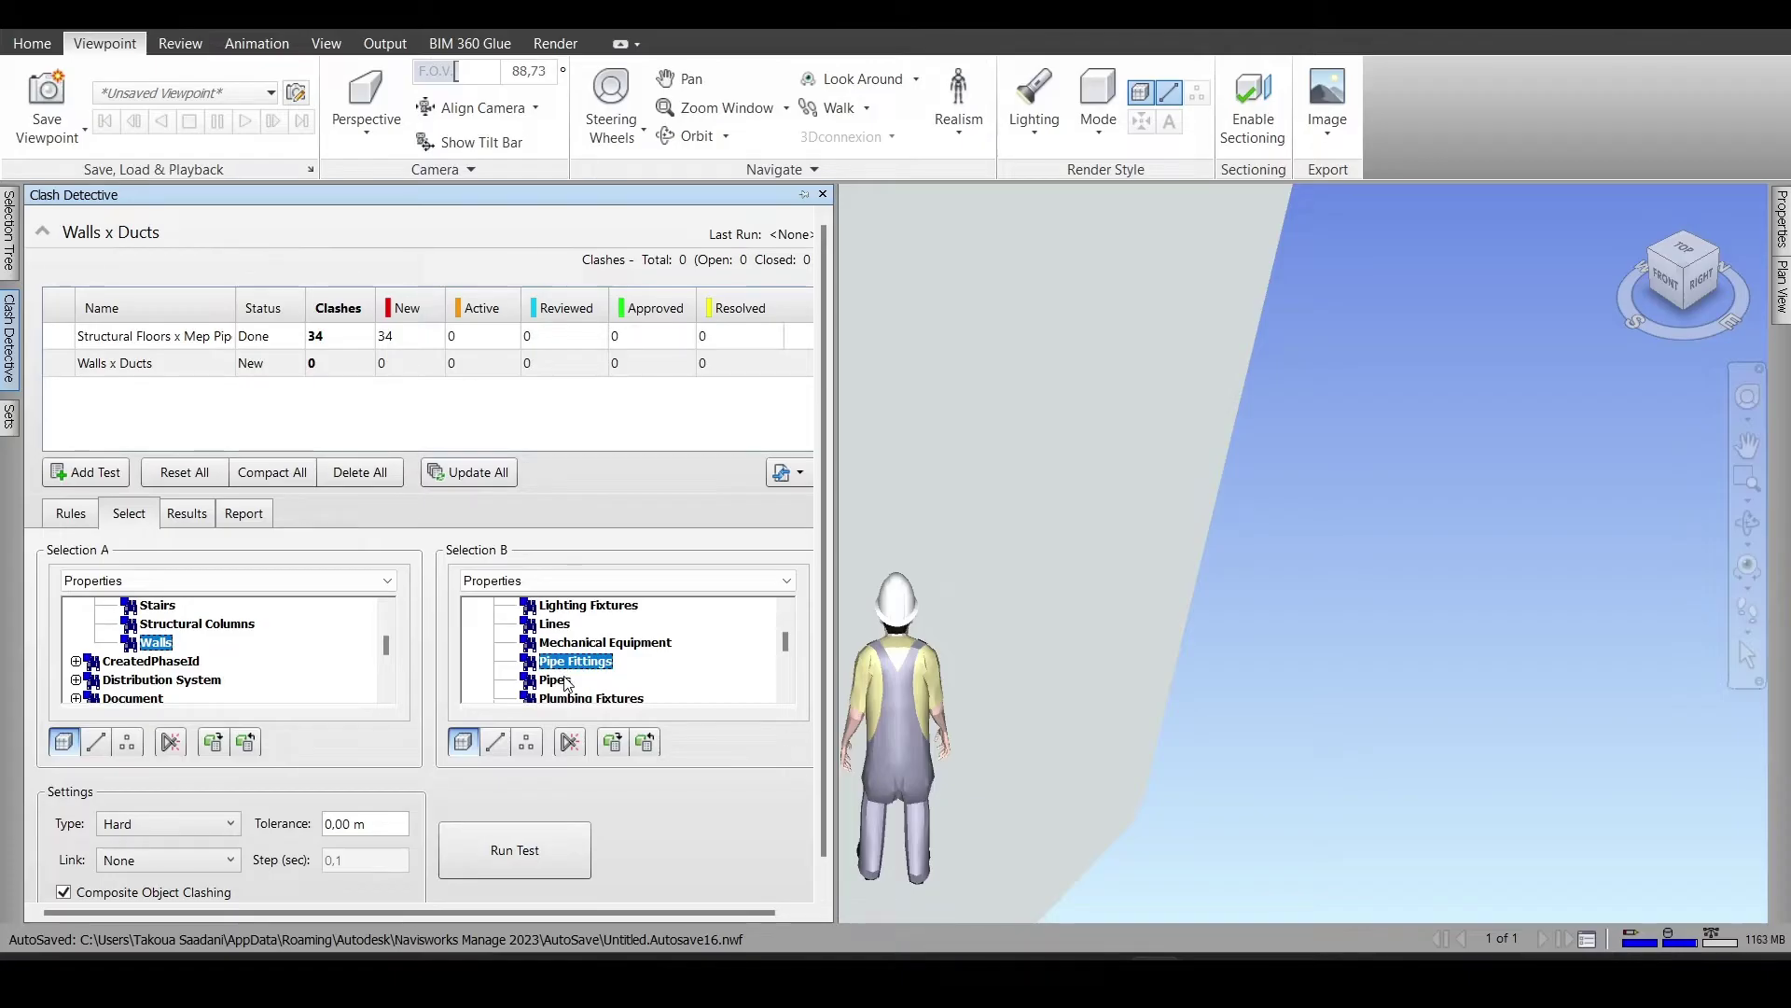
{"action": "left_click", "coordinate": [565, 681], "text": "ctrl"}
Run the Walls x Ducts test and inspect Clash3 in the model
{"action": "left_click", "coordinate": [514, 850]}
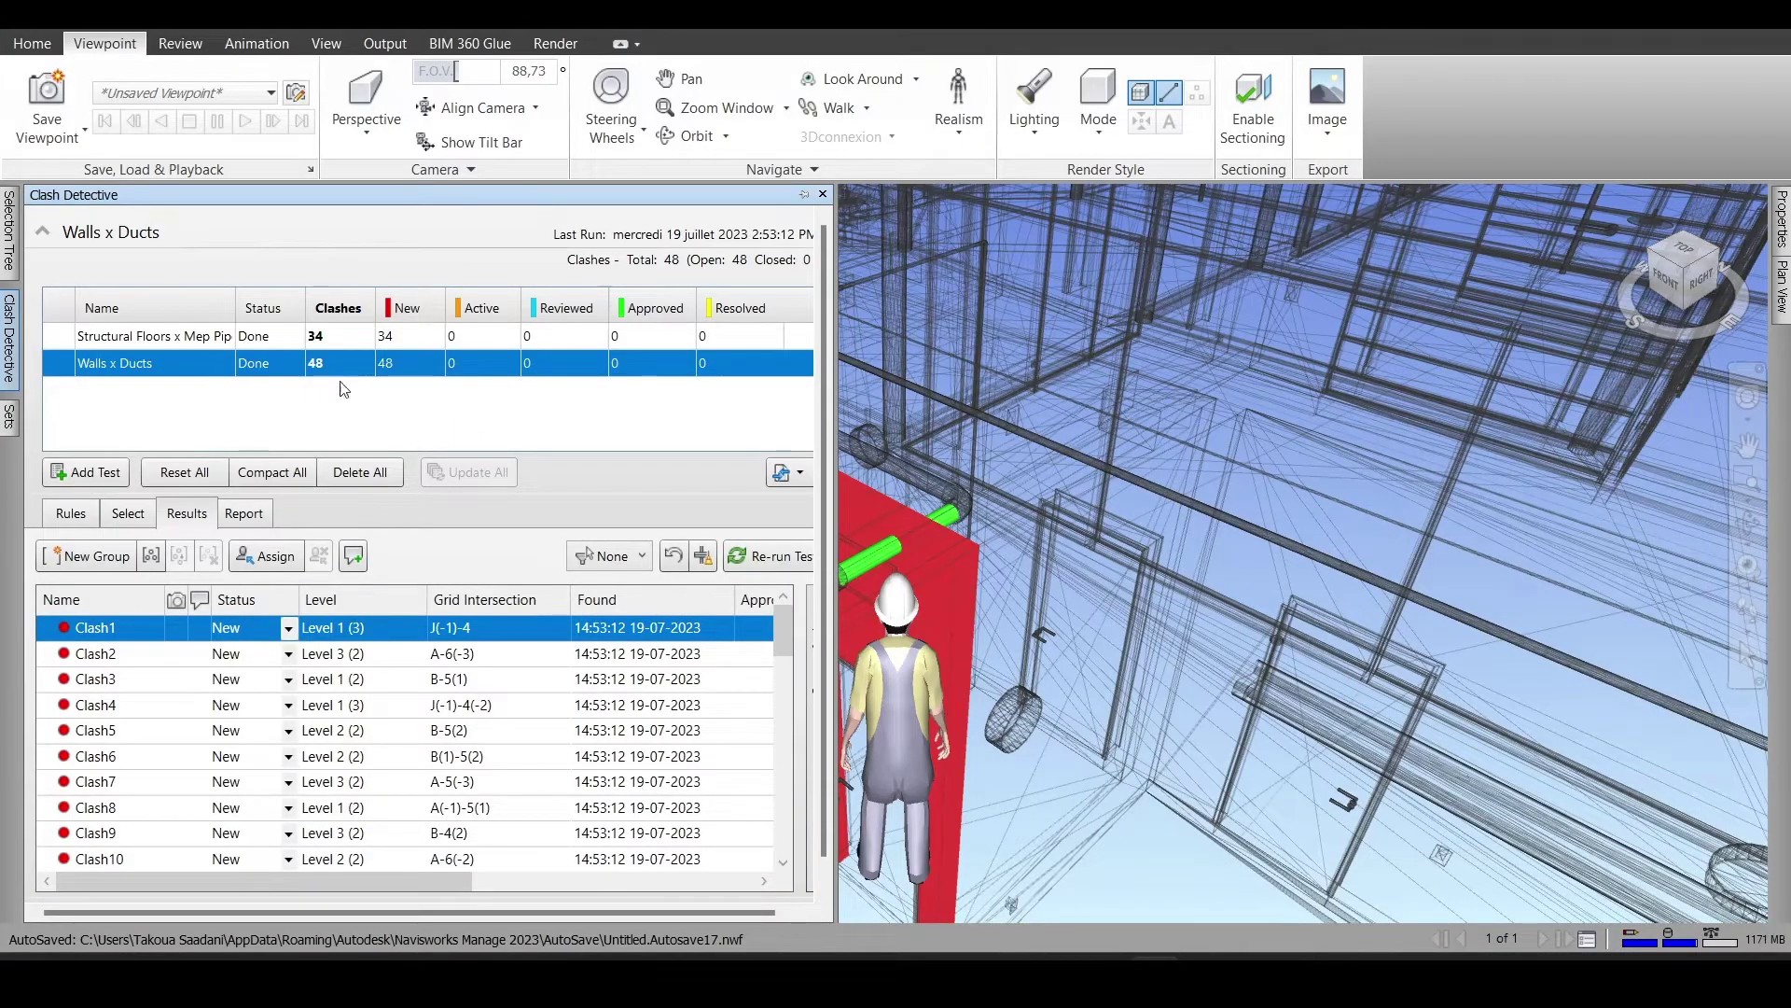
{"action": "left_click", "coordinate": [340, 684]}
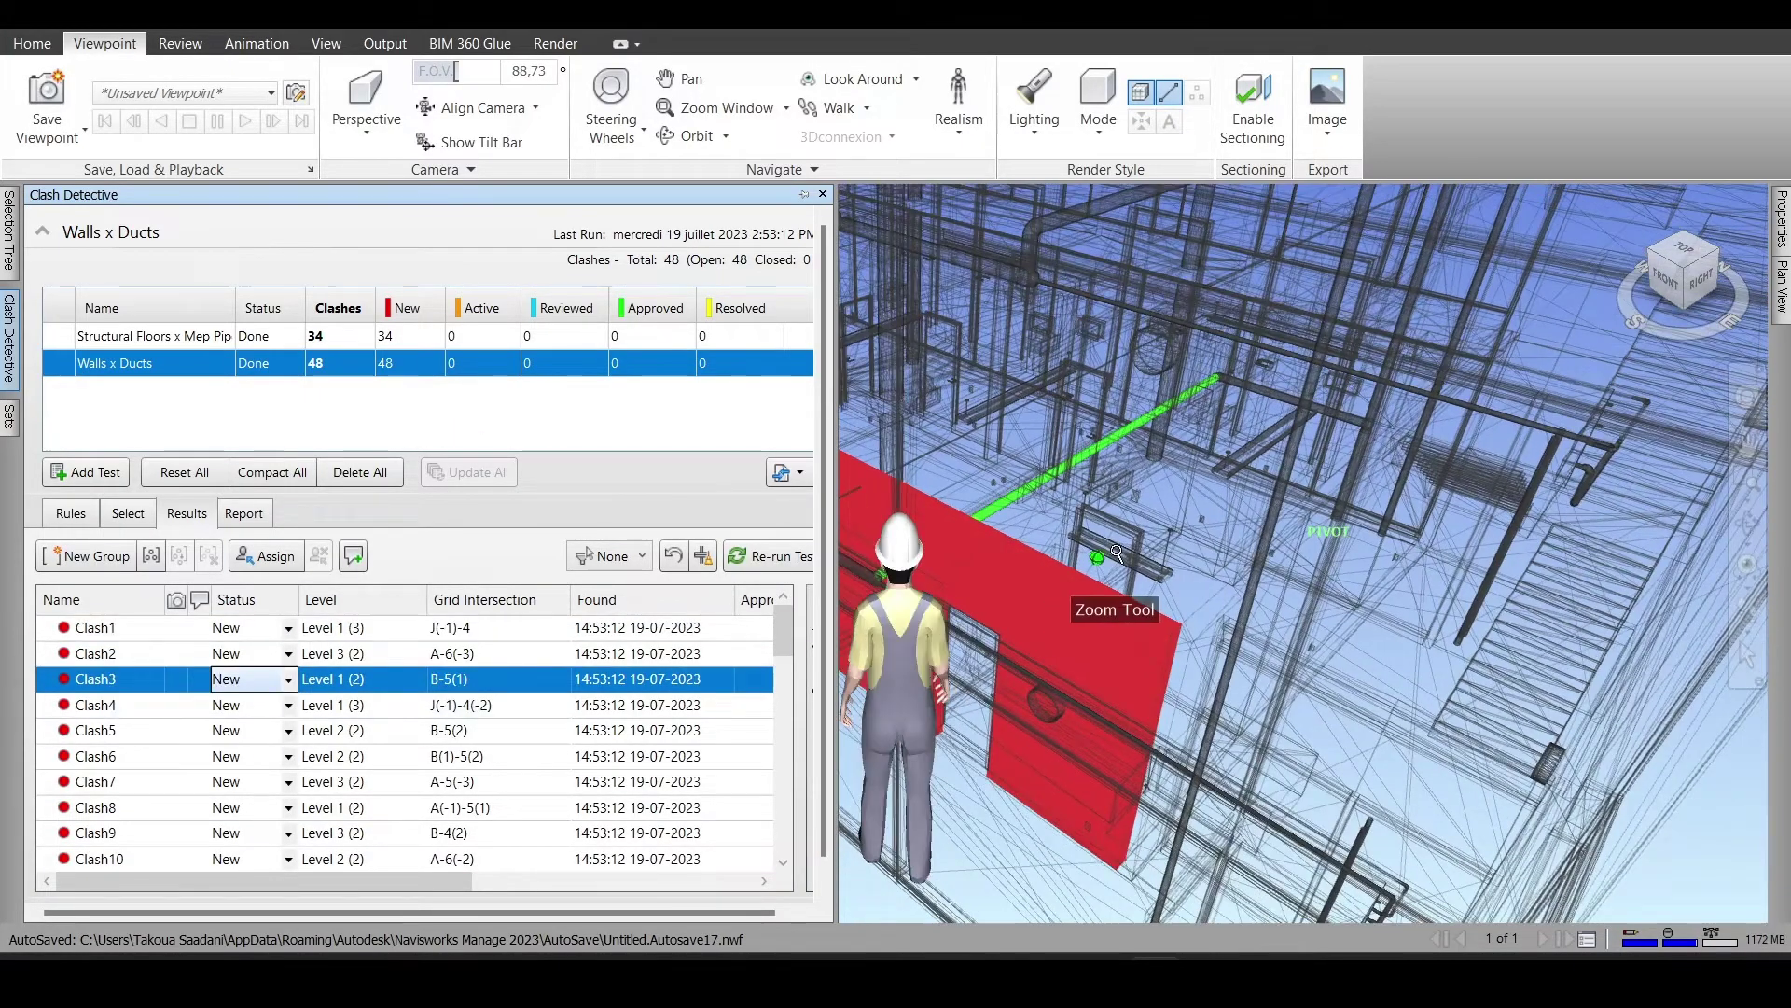
{"action": "left_click", "coordinate": [1660, 270]}
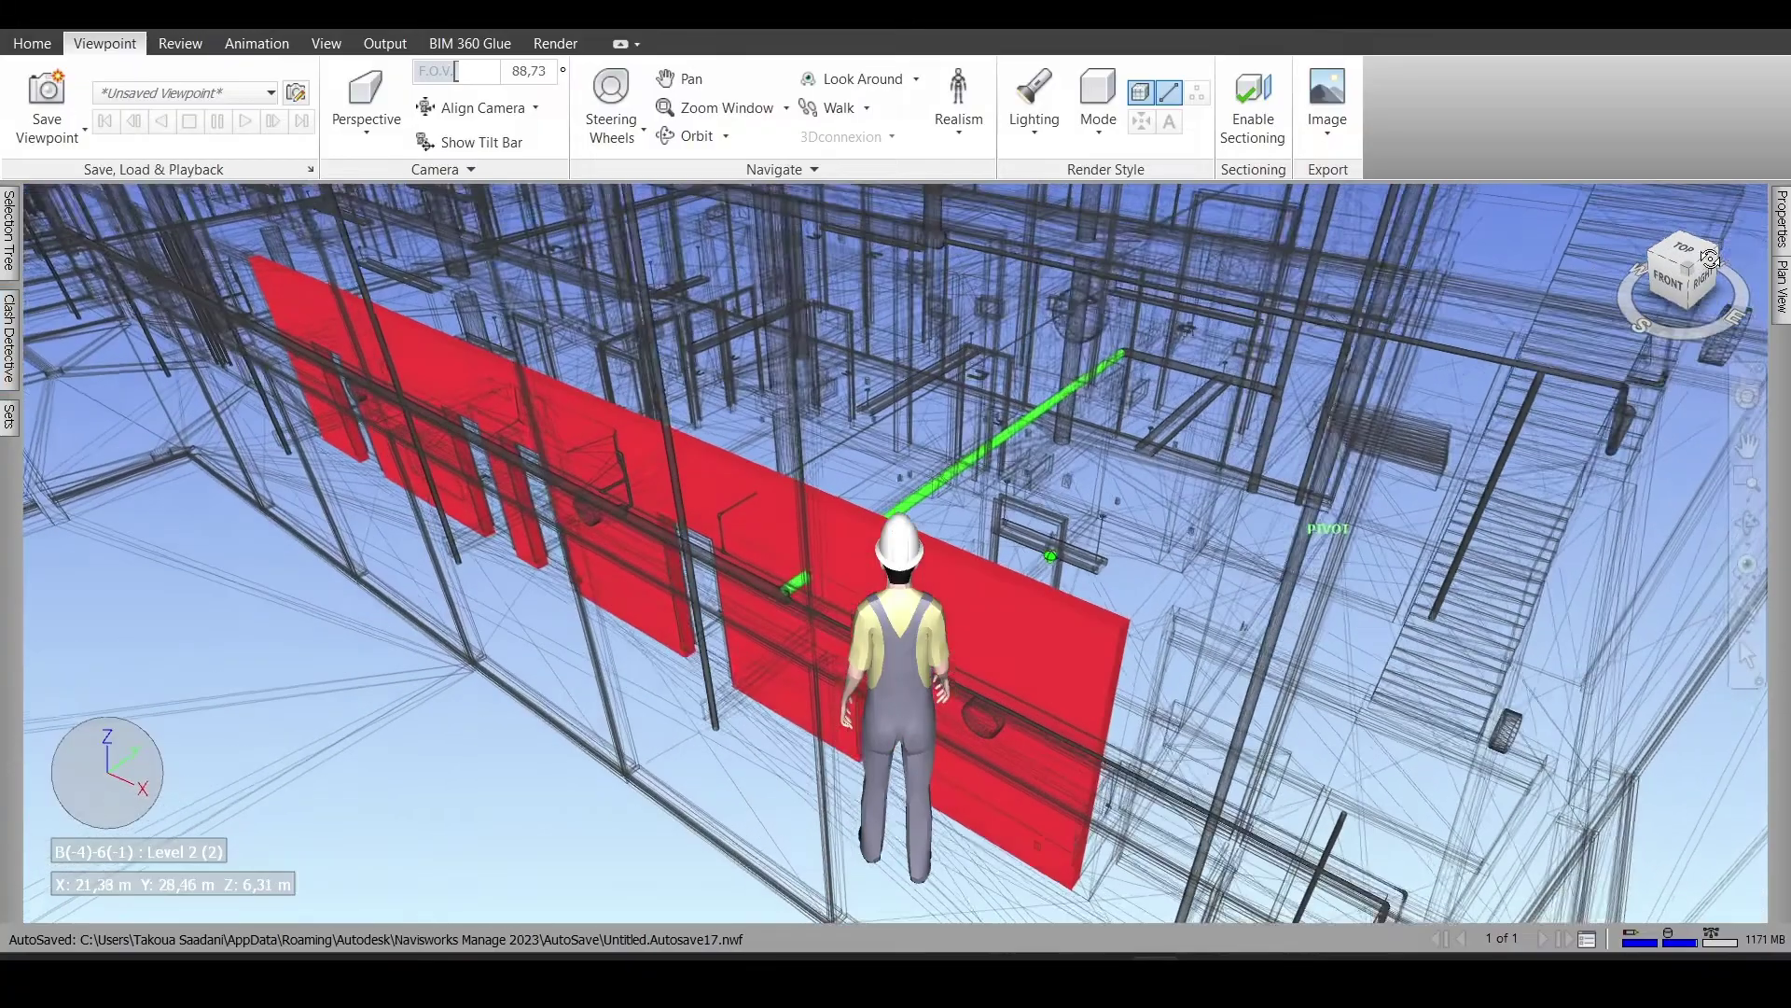
{"action": "scroll", "coordinate": [752, 679], "scroll_direction": "up", "scroll_amount": 3}
{"action": "scroll", "coordinate": [752, 679], "scroll_direction": "up", "scroll_amount": 2}
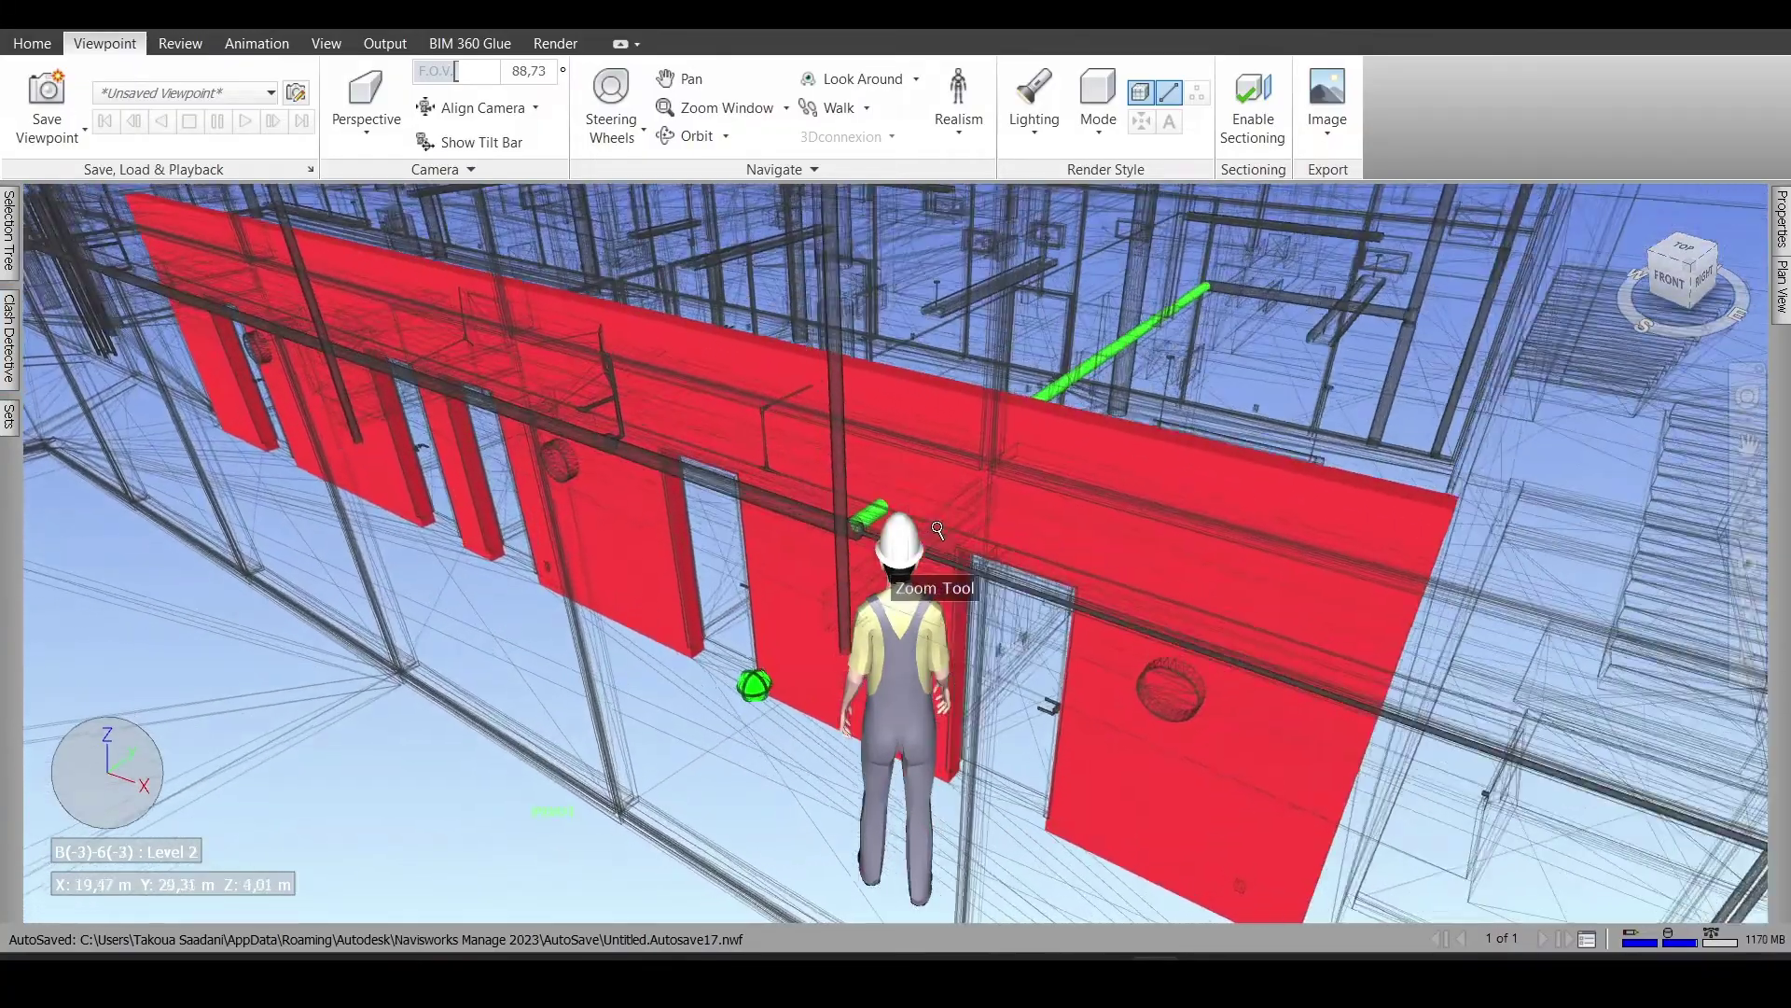
{"action": "scroll", "coordinate": [783, 647], "scroll_direction": "up", "scroll_amount": 2}
{"action": "scroll", "coordinate": [840, 579], "scroll_direction": "up", "scroll_amount": 2}
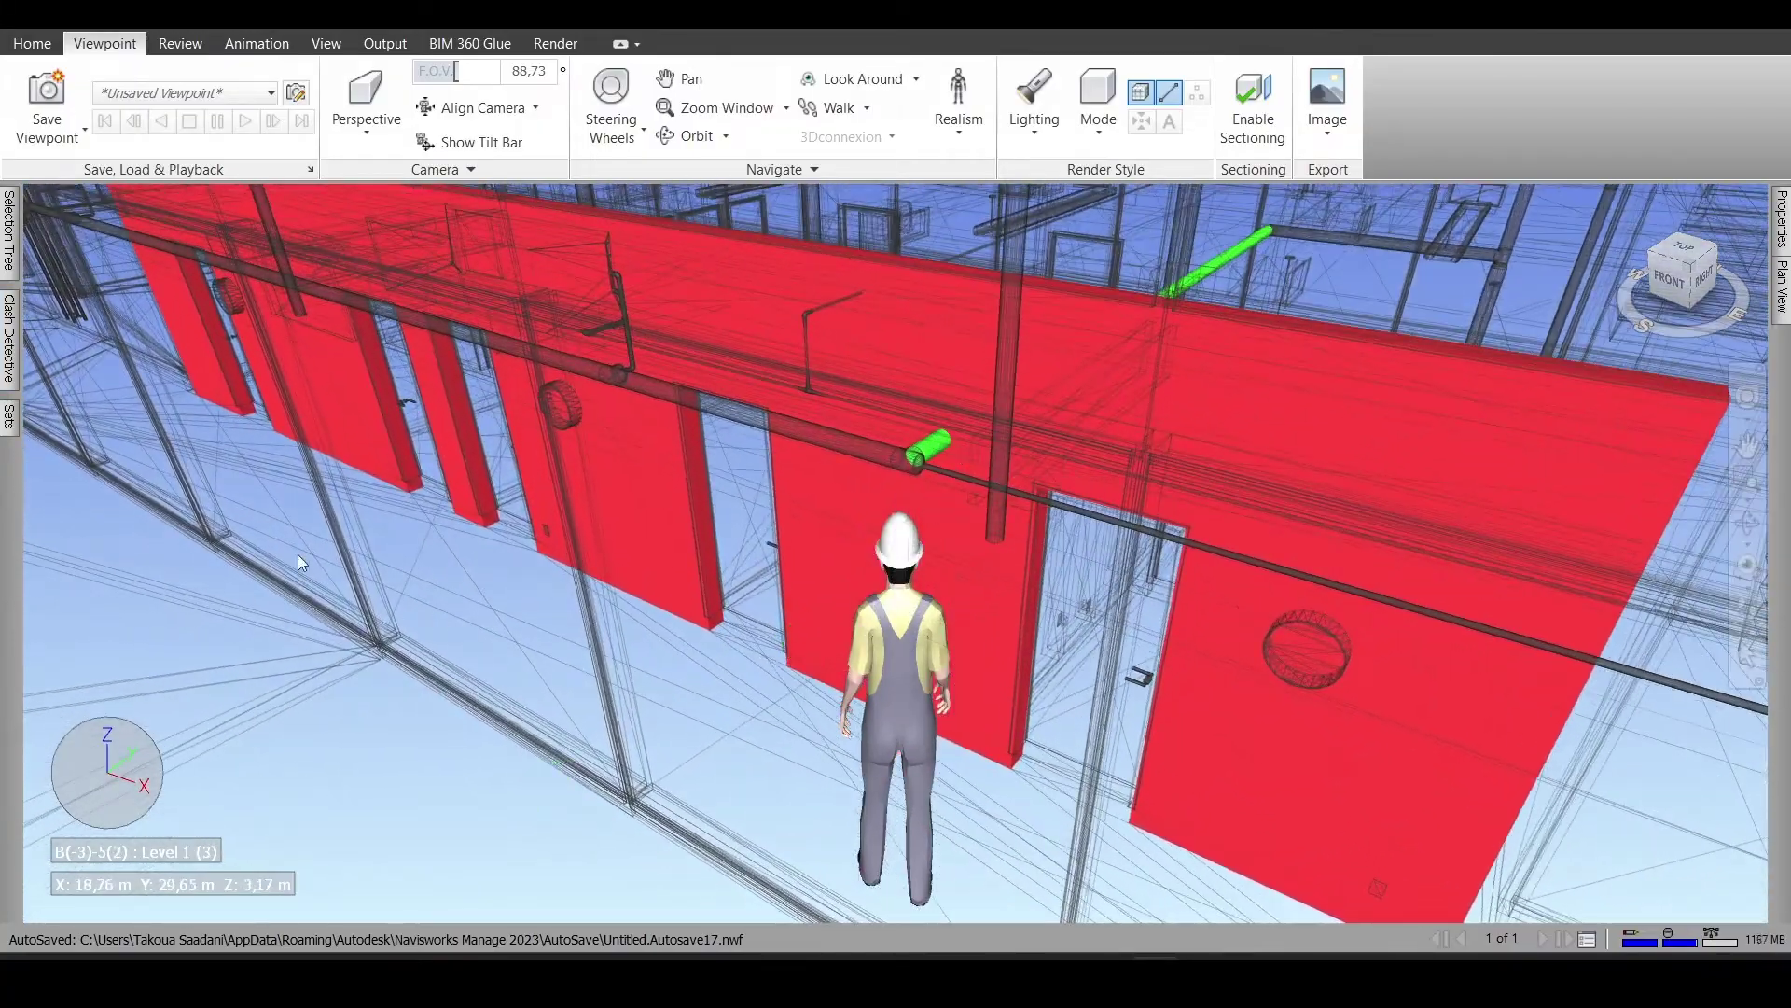
Review Clash17 and Clash19 from the results list
{"action": "left_click", "coordinate": [9, 359]}
{"action": "scroll", "coordinate": [294, 681], "scroll_direction": "down", "scroll_amount": 4}
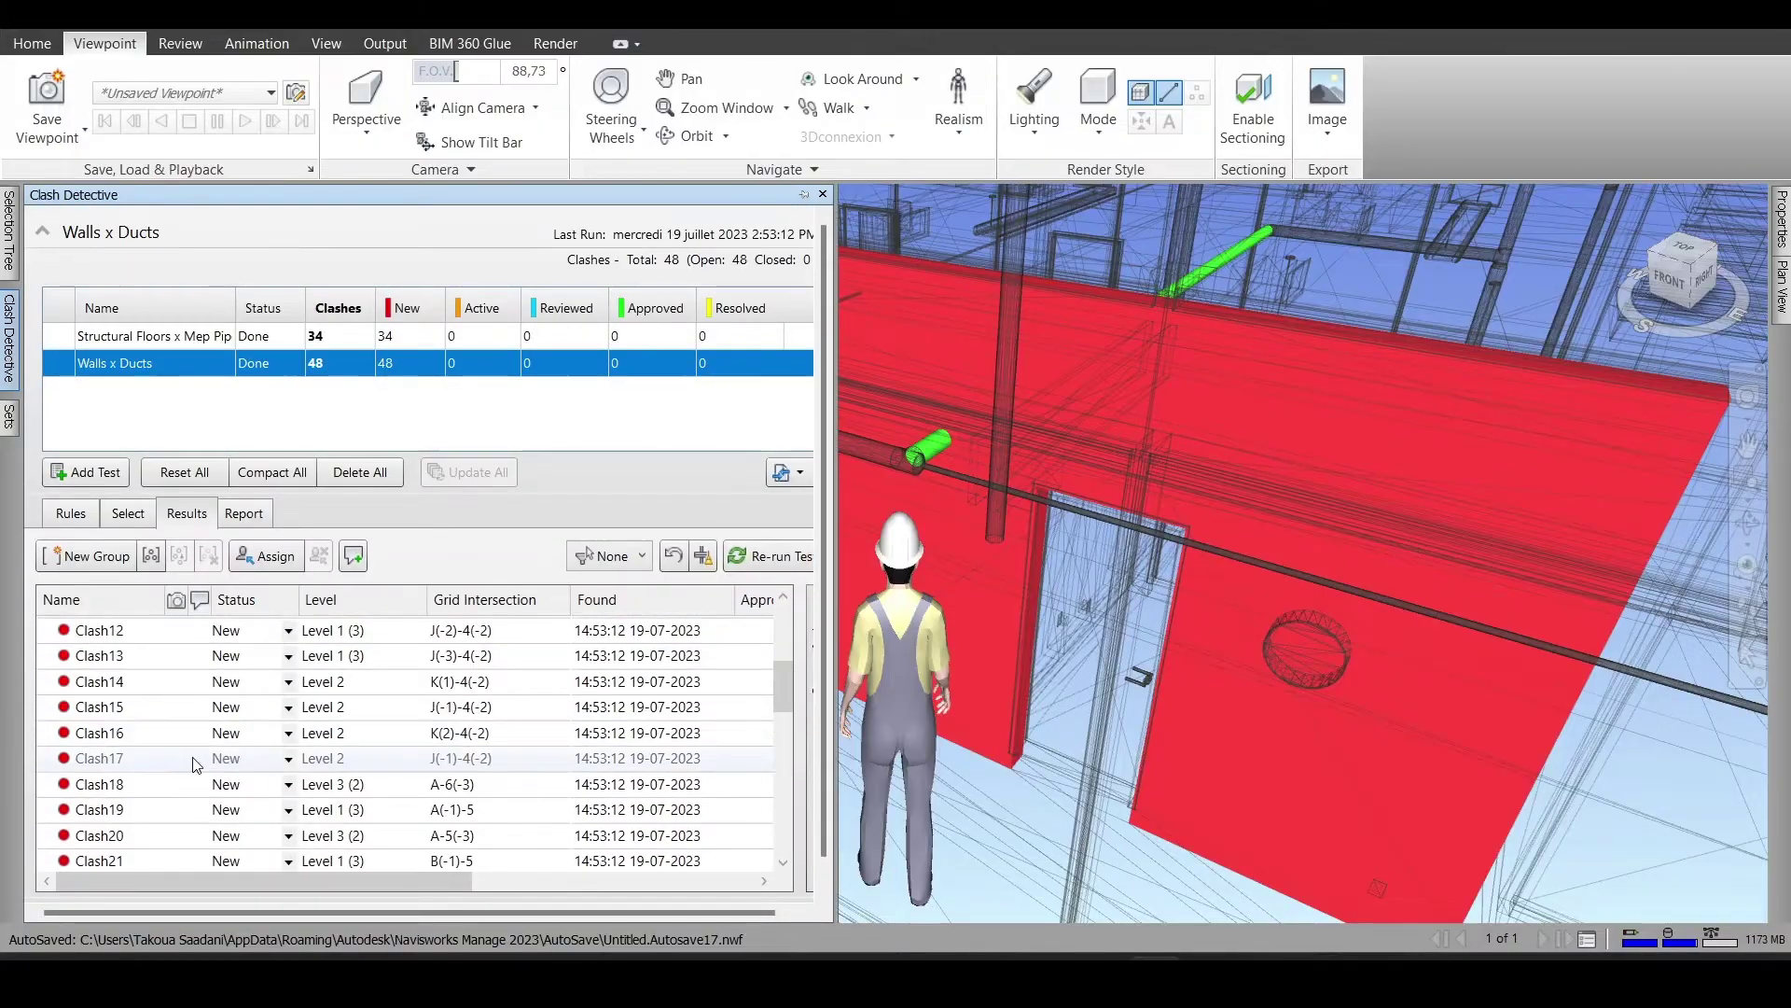
{"action": "left_click", "coordinate": [93, 758]}
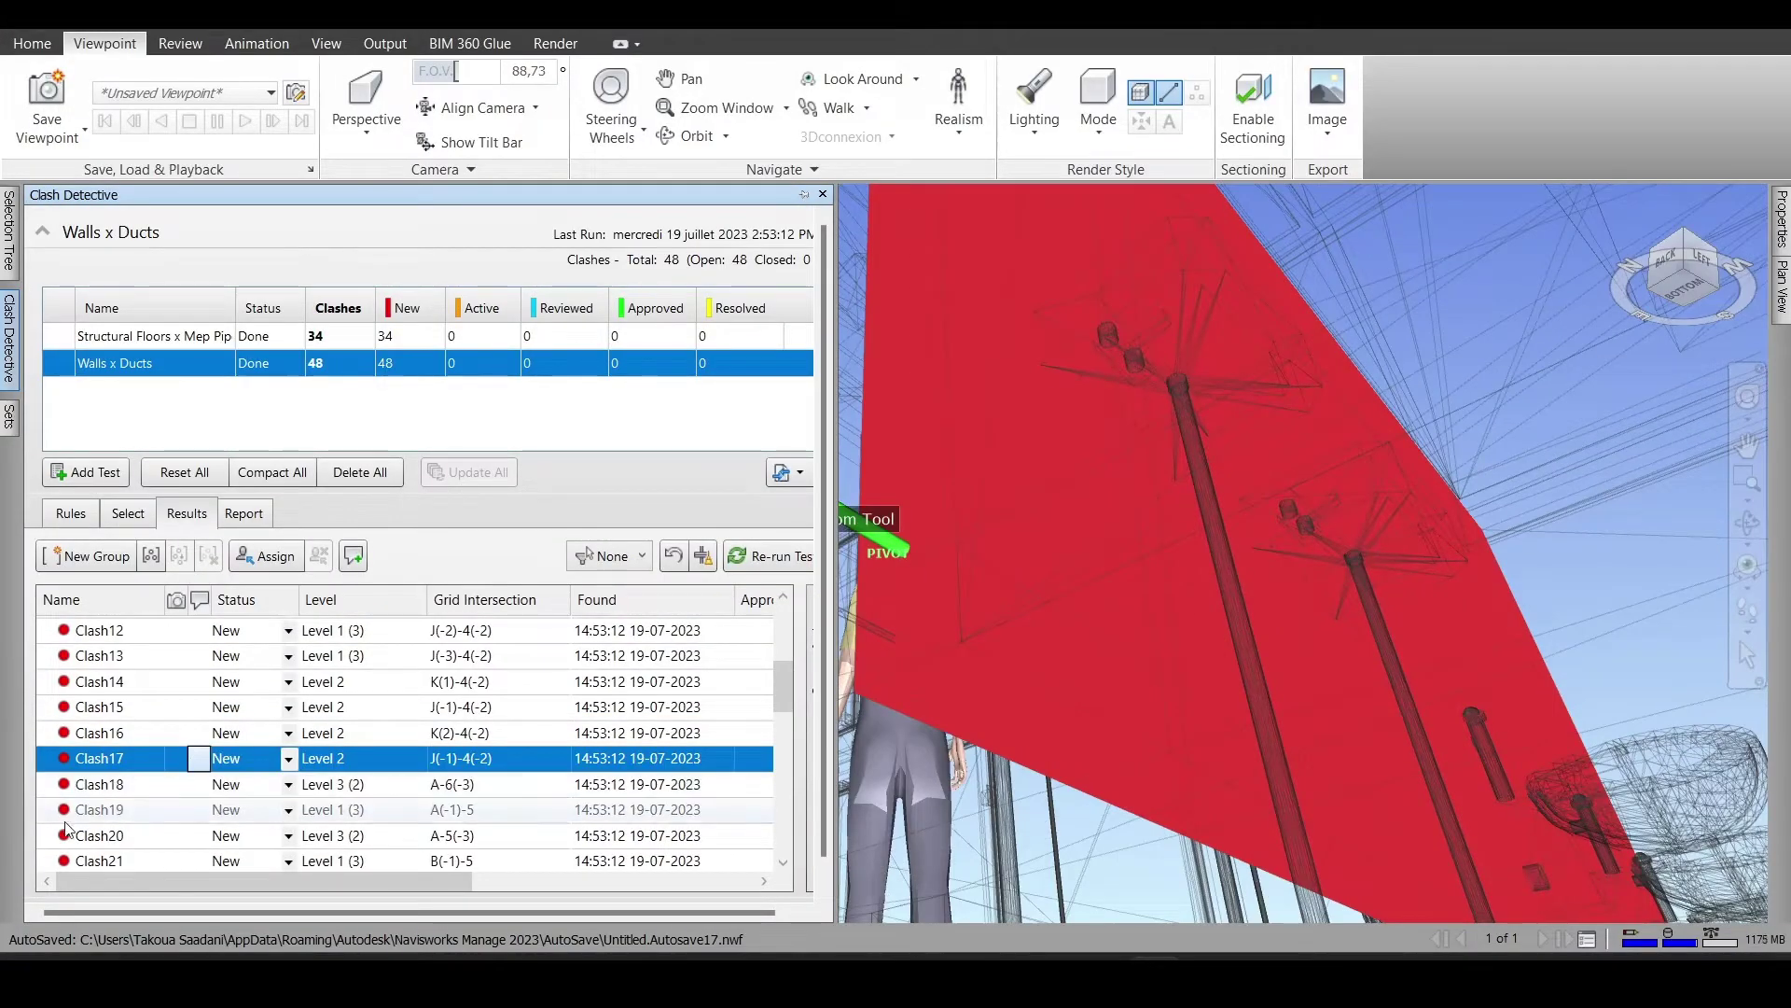
{"action": "left_click", "coordinate": [88, 809]}
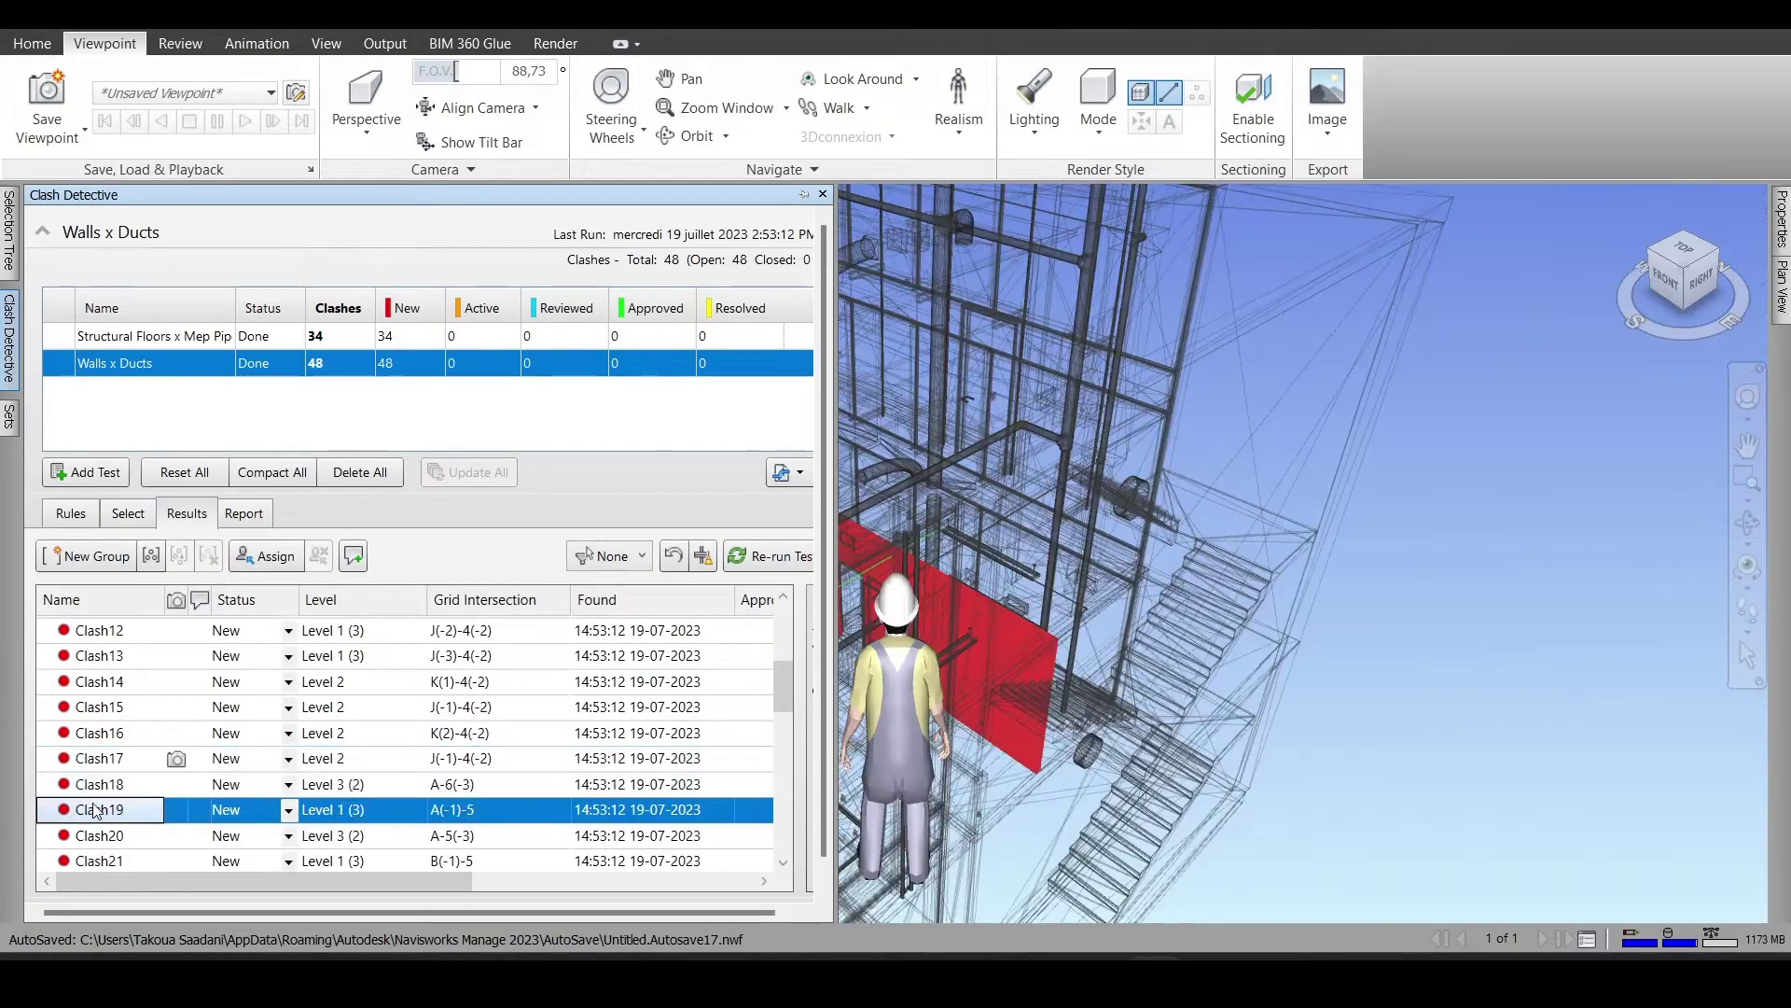
{"action": "scroll", "coordinate": [887, 578], "scroll_direction": "down", "scroll_amount": 2}
{"action": "scroll", "coordinate": [1188, 603], "scroll_direction": "down", "scroll_amount": 2}
{"action": "scroll", "coordinate": [1188, 603], "scroll_direction": "down", "scroll_amount": 2}
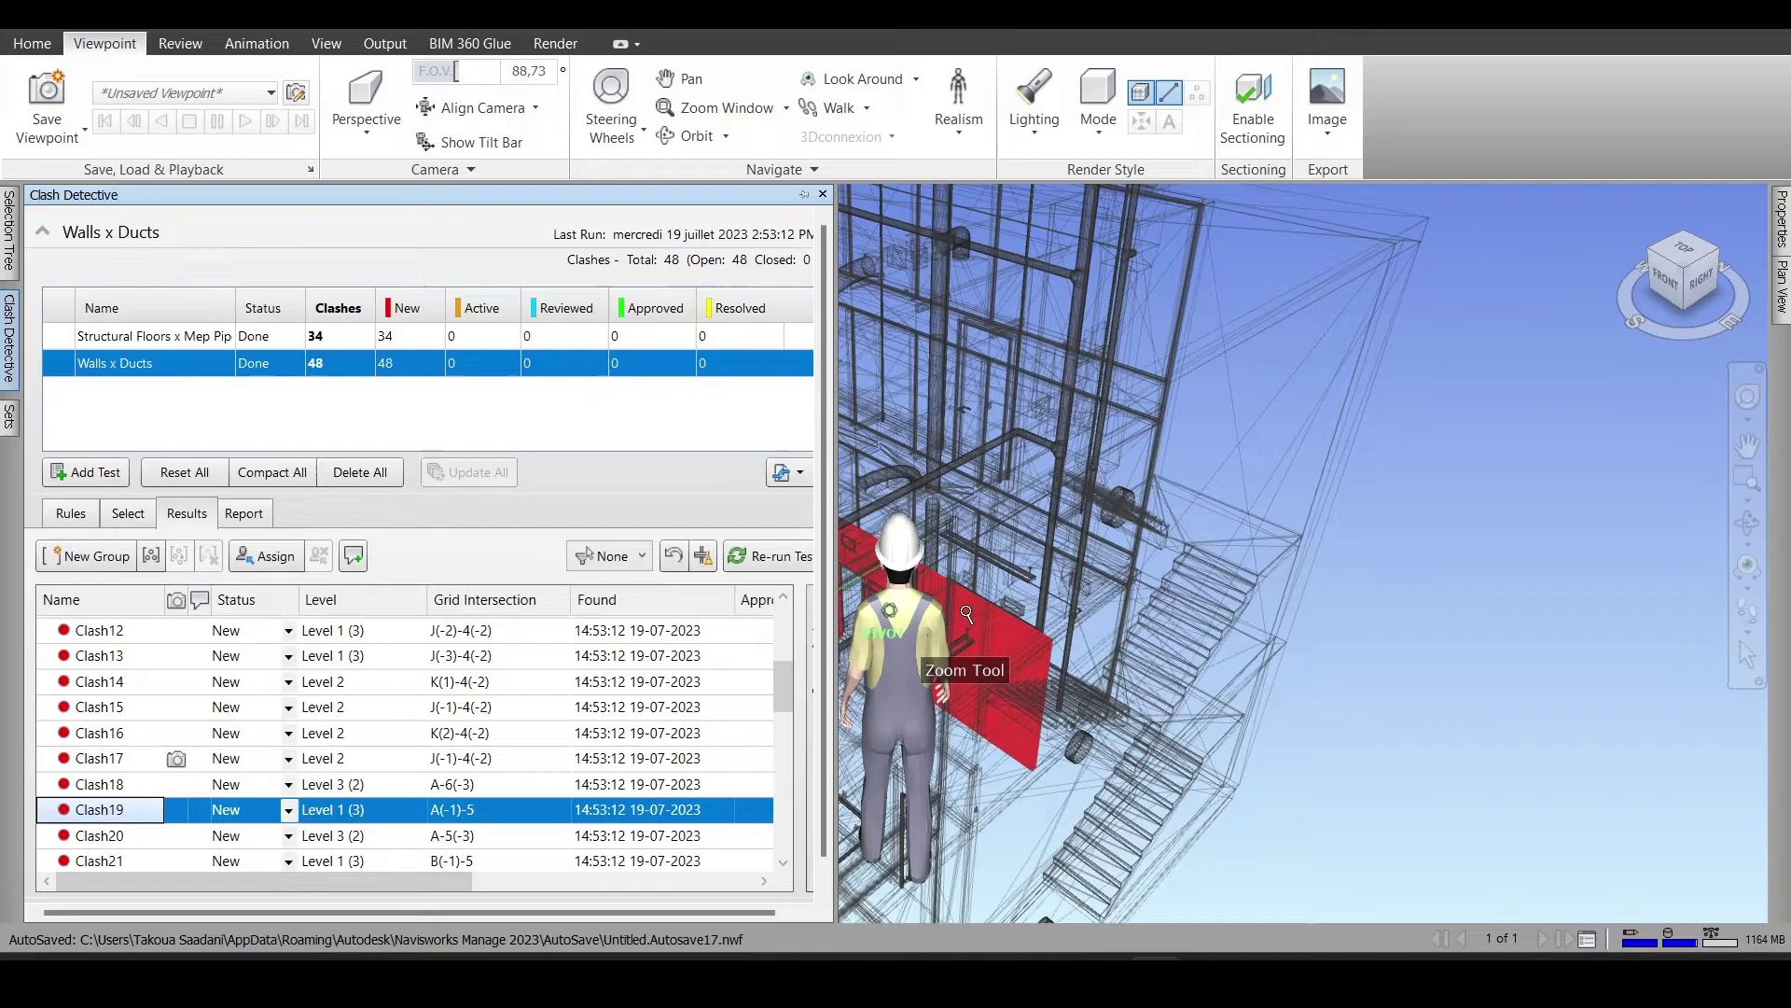
Turn off the third-person avatar from the right-click Viewpoint menu
{"action": "right_click", "coordinate": [966, 610]}
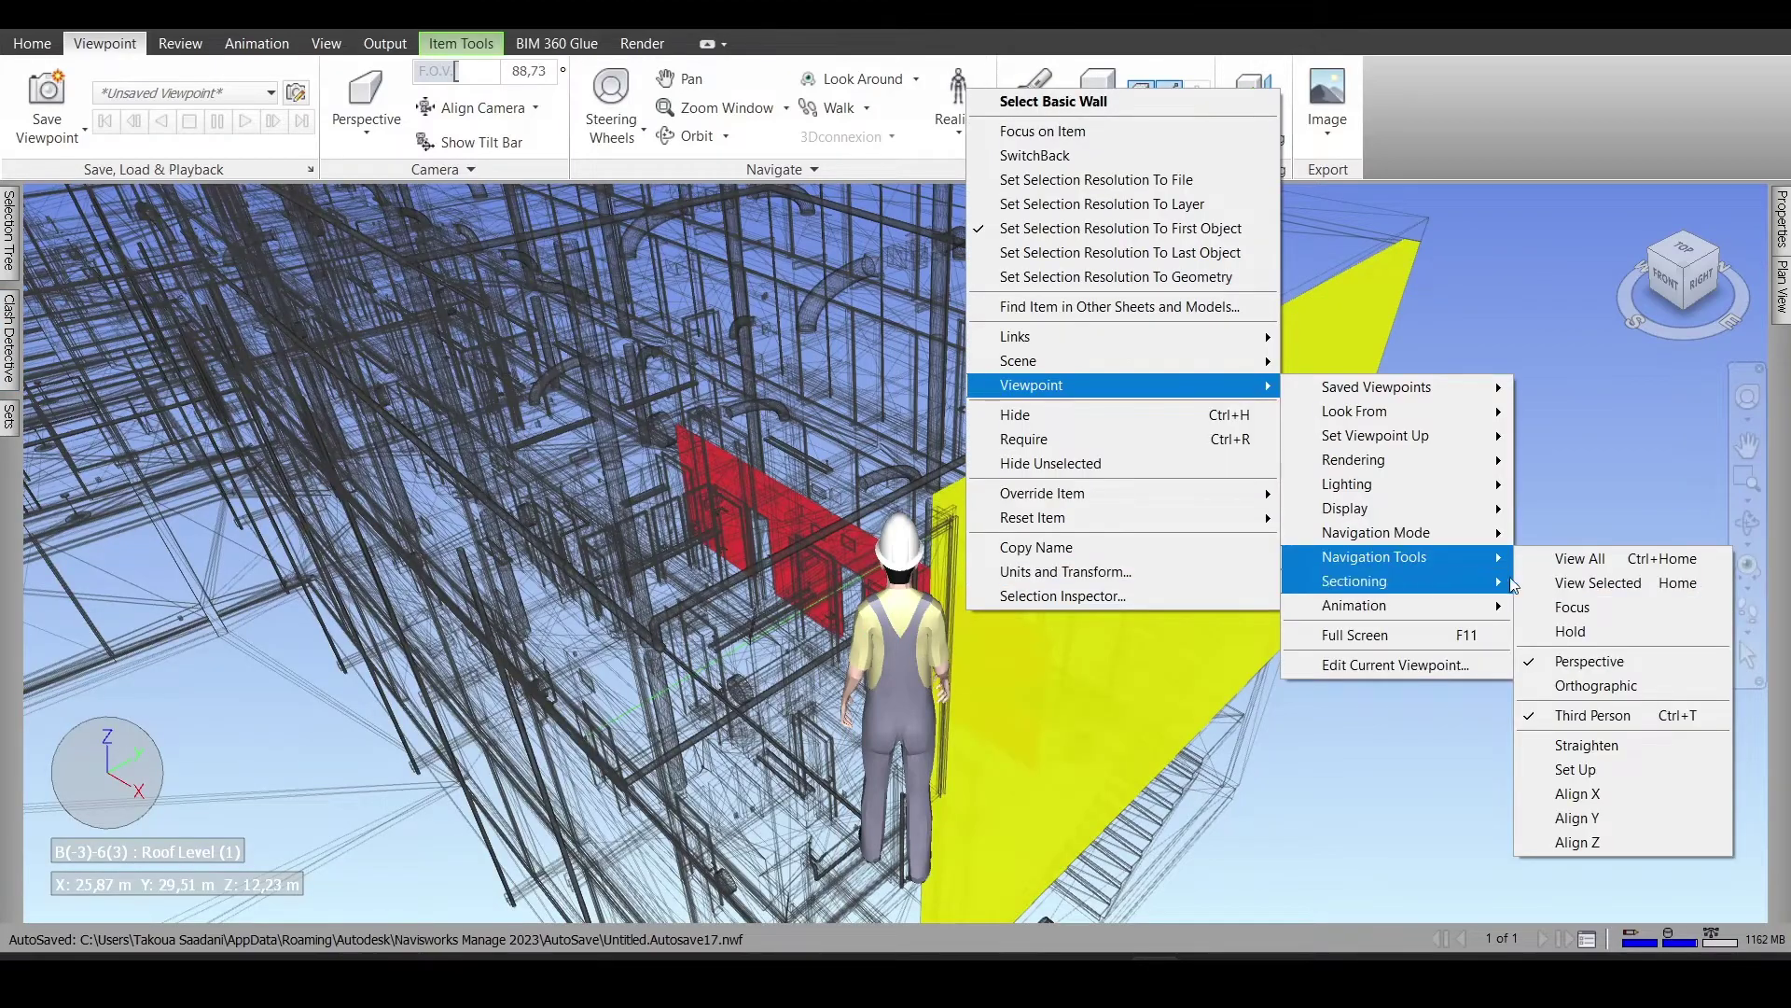
{"action": "left_click", "coordinate": [1558, 715]}
{"action": "scroll", "coordinate": [921, 514], "scroll_direction": "up", "scroll_amount": 1}
{"action": "scroll", "coordinate": [1111, 464], "scroll_direction": "down", "scroll_amount": 2}
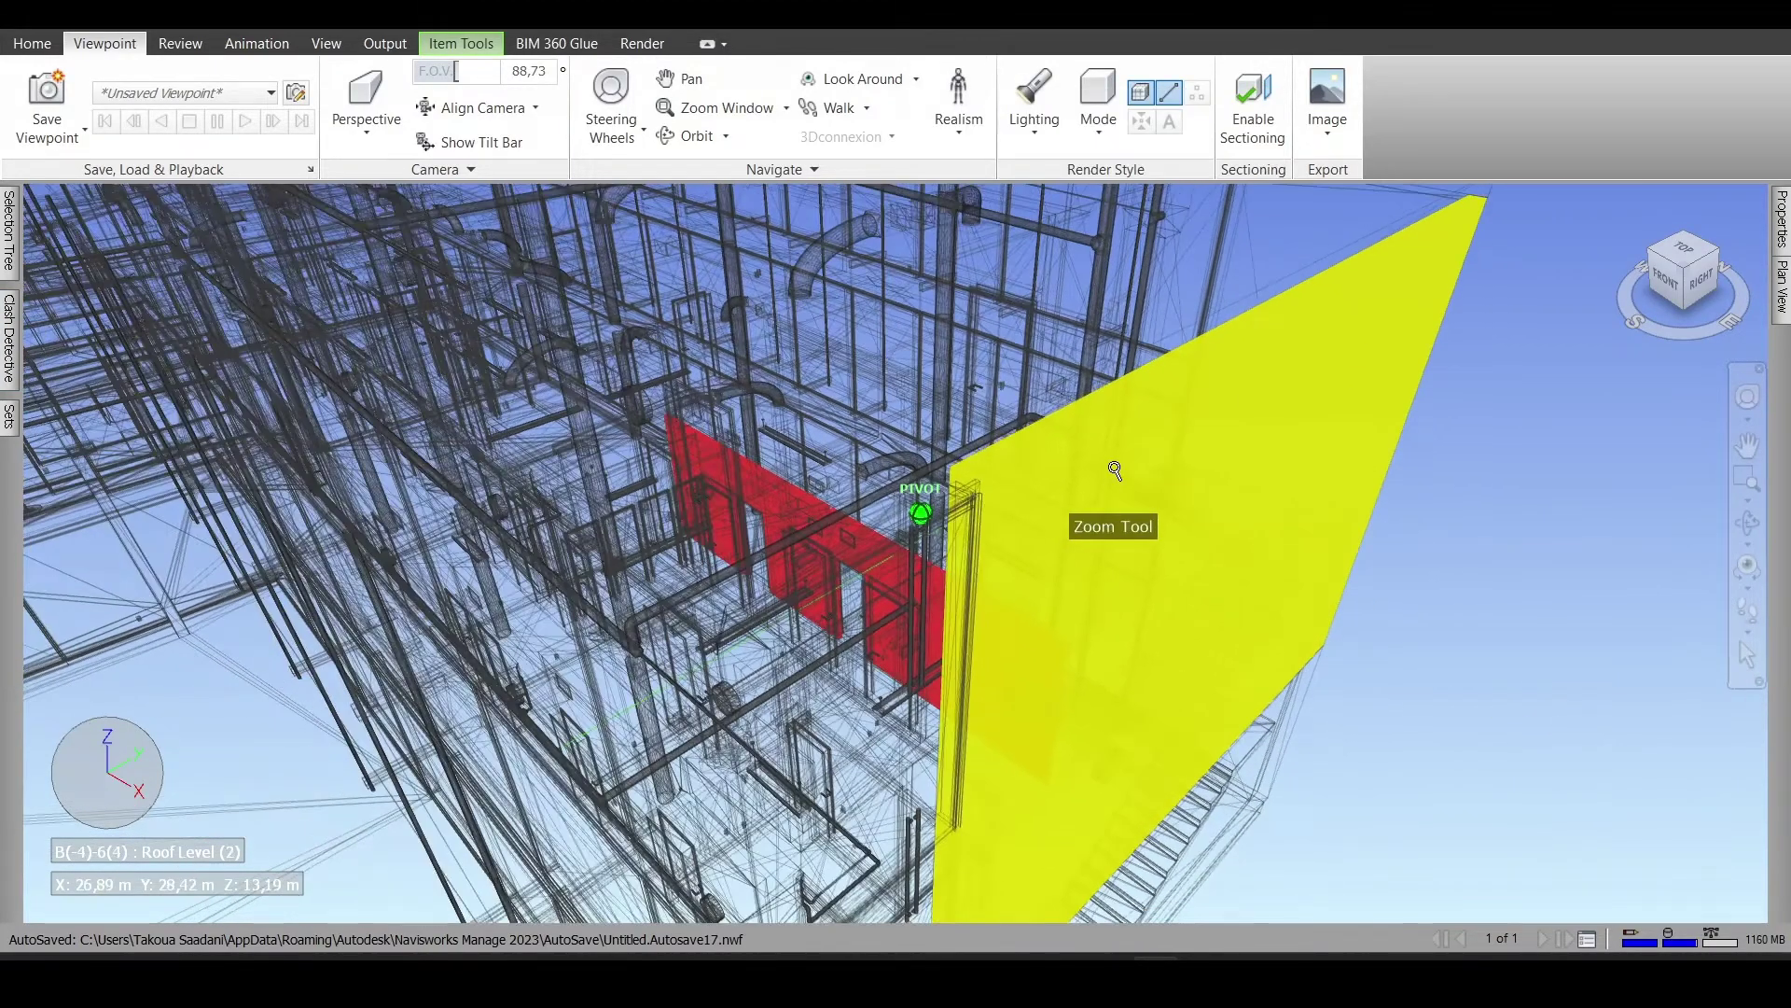
{"action": "scroll", "coordinate": [1110, 464], "scroll_direction": "down", "scroll_amount": 2}
{"action": "scroll", "coordinate": [1110, 464], "scroll_direction": "down", "scroll_amount": 2}
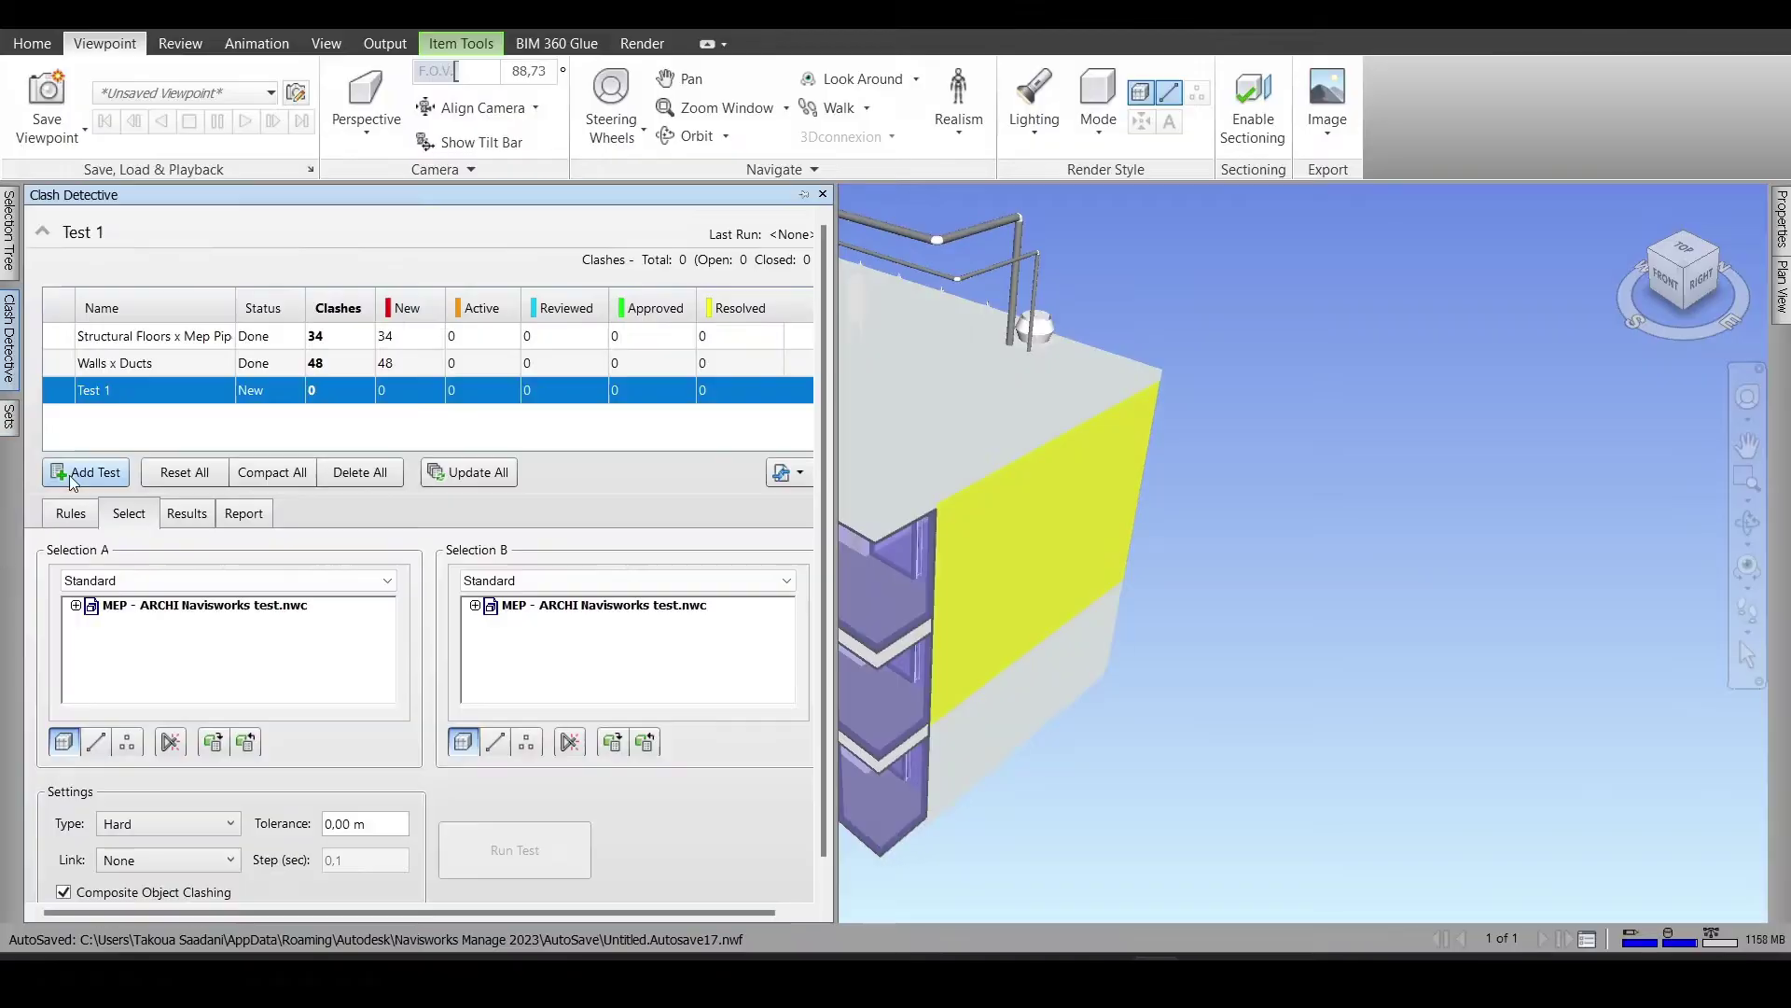
Rename the third test to 'MEP Ducts x MEP Ducts' and collapse the clash panel
{"action": "left_click", "coordinate": [147, 397]}
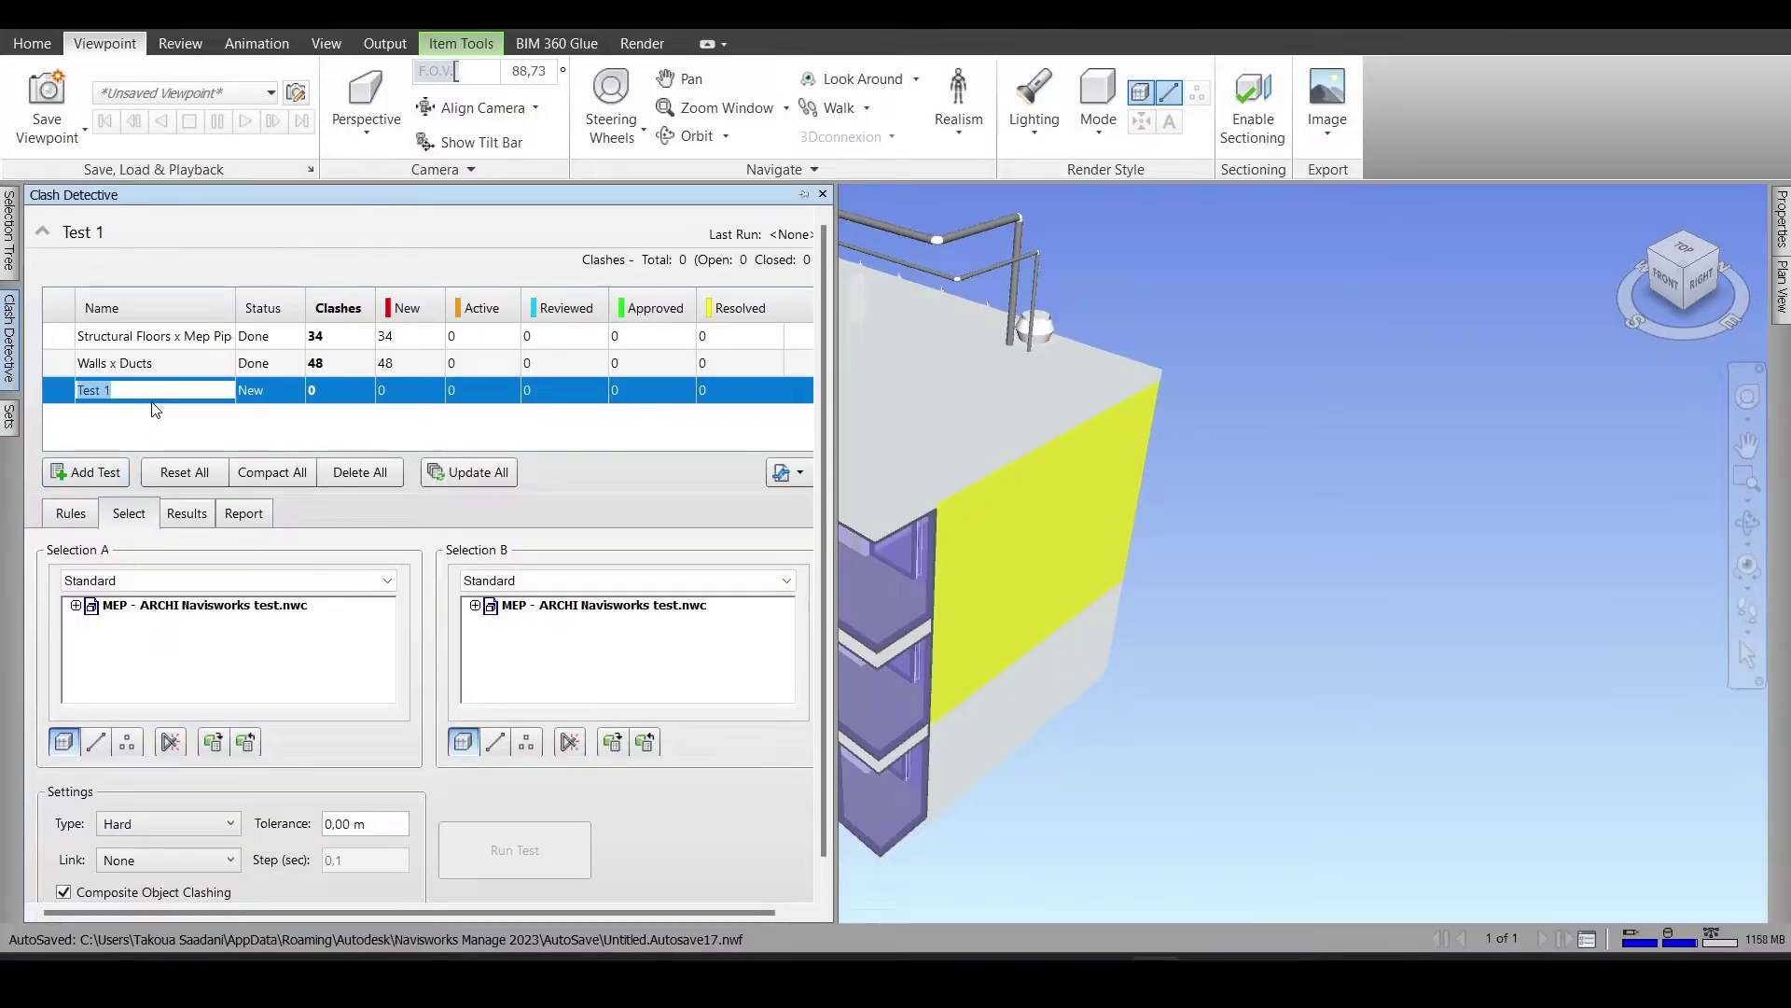
{"action": "type", "text": "Dro"}
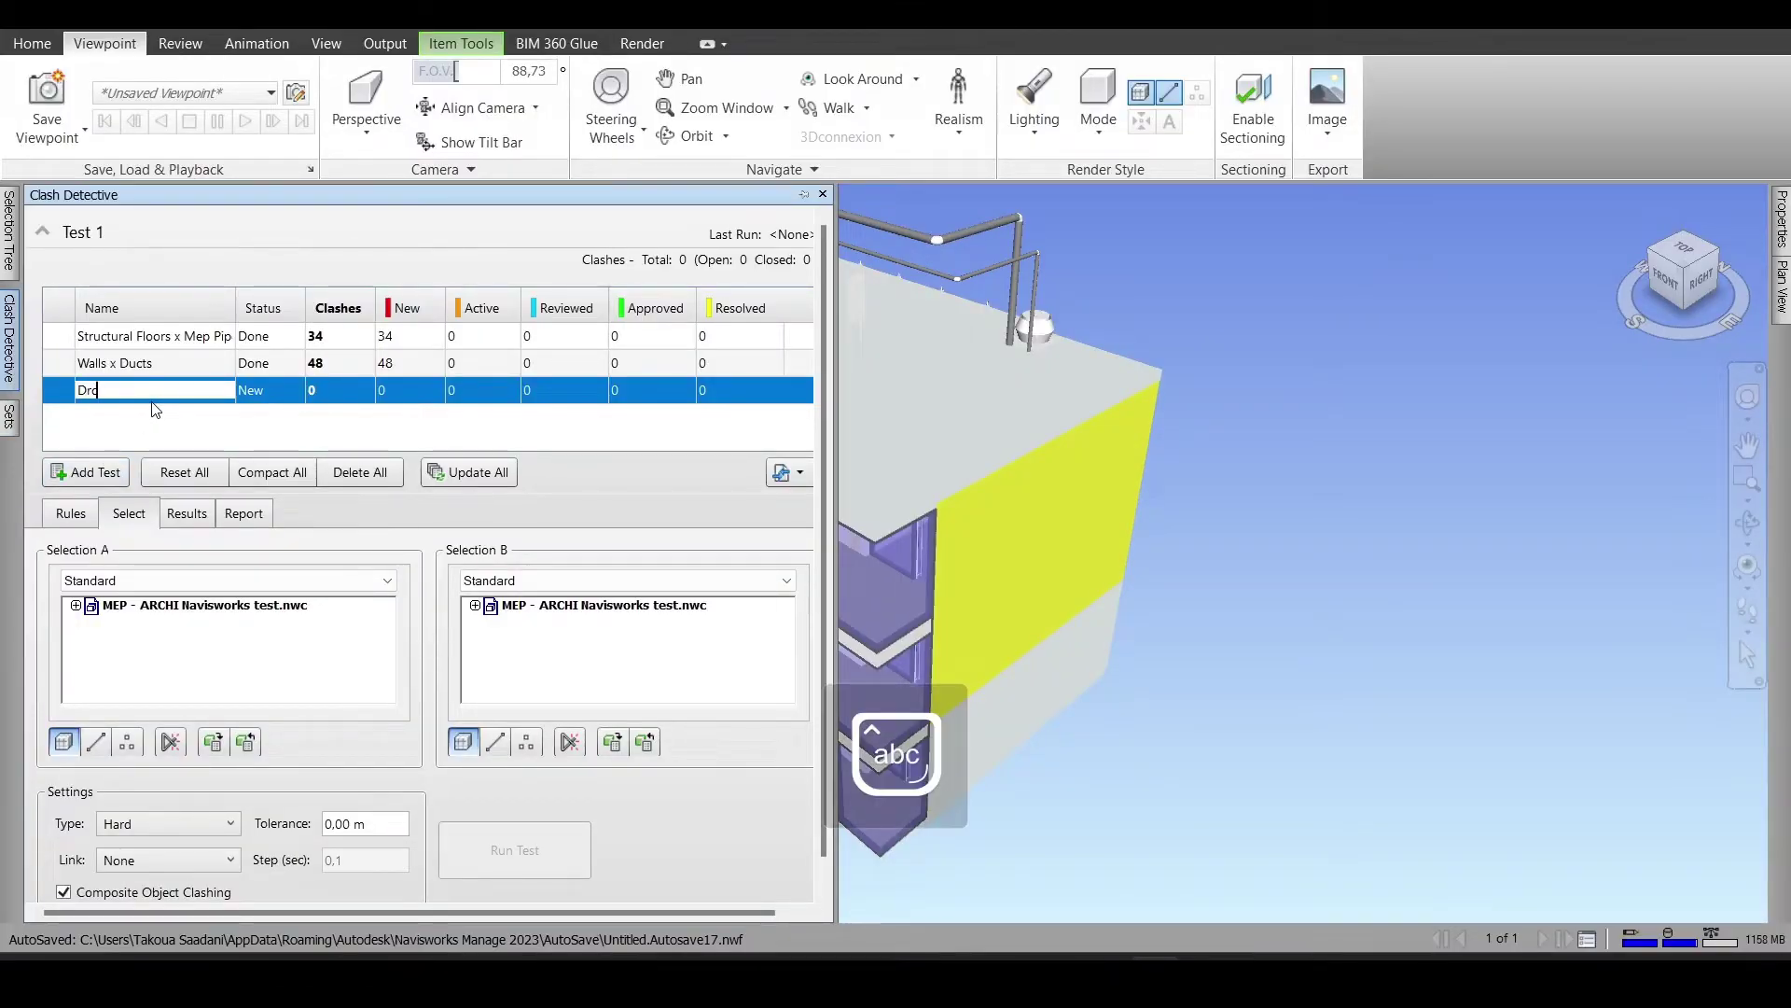
{"action": "type", "text": "s"}
{"action": "type", "text": " Ducts"}
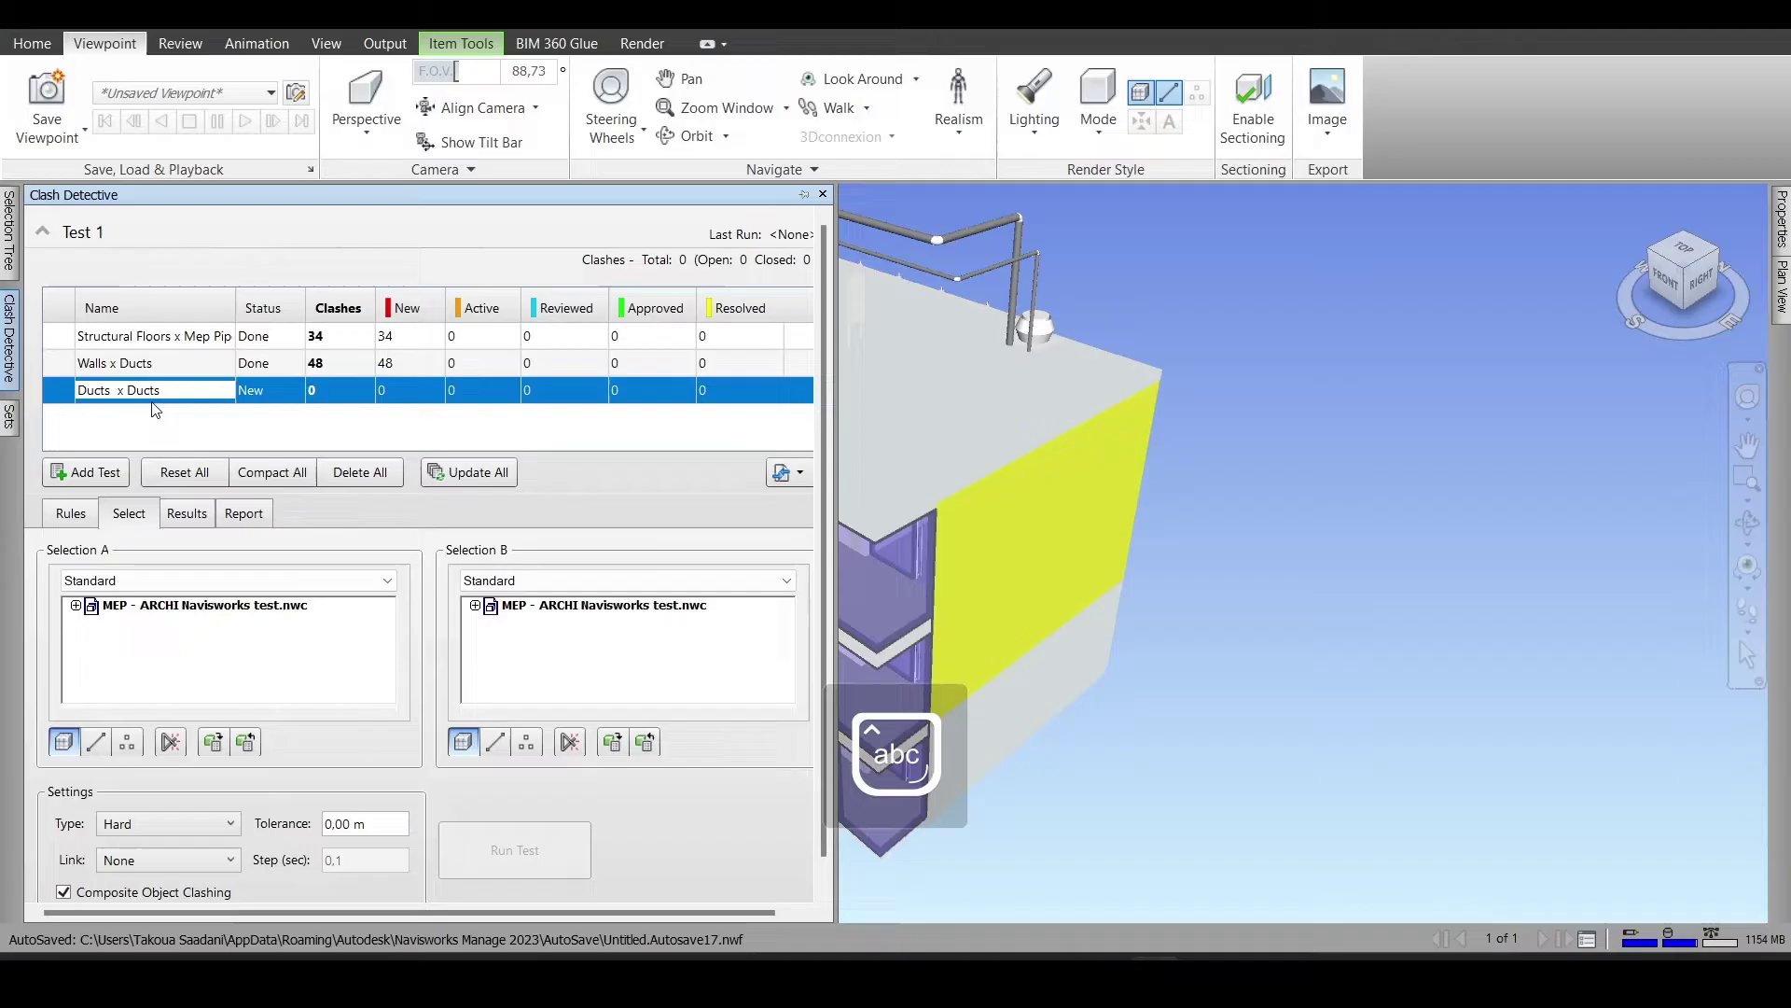
{"action": "key", "text": "Caps_Lock"}
{"action": "type", "text": "ME"}
{"action": "type", "text": "P"}
{"action": "key", "text": "Right"}
{"action": "key", "text": "Right"}
{"action": "key", "text": "Right"}
{"action": "type", "text": "MEP"}
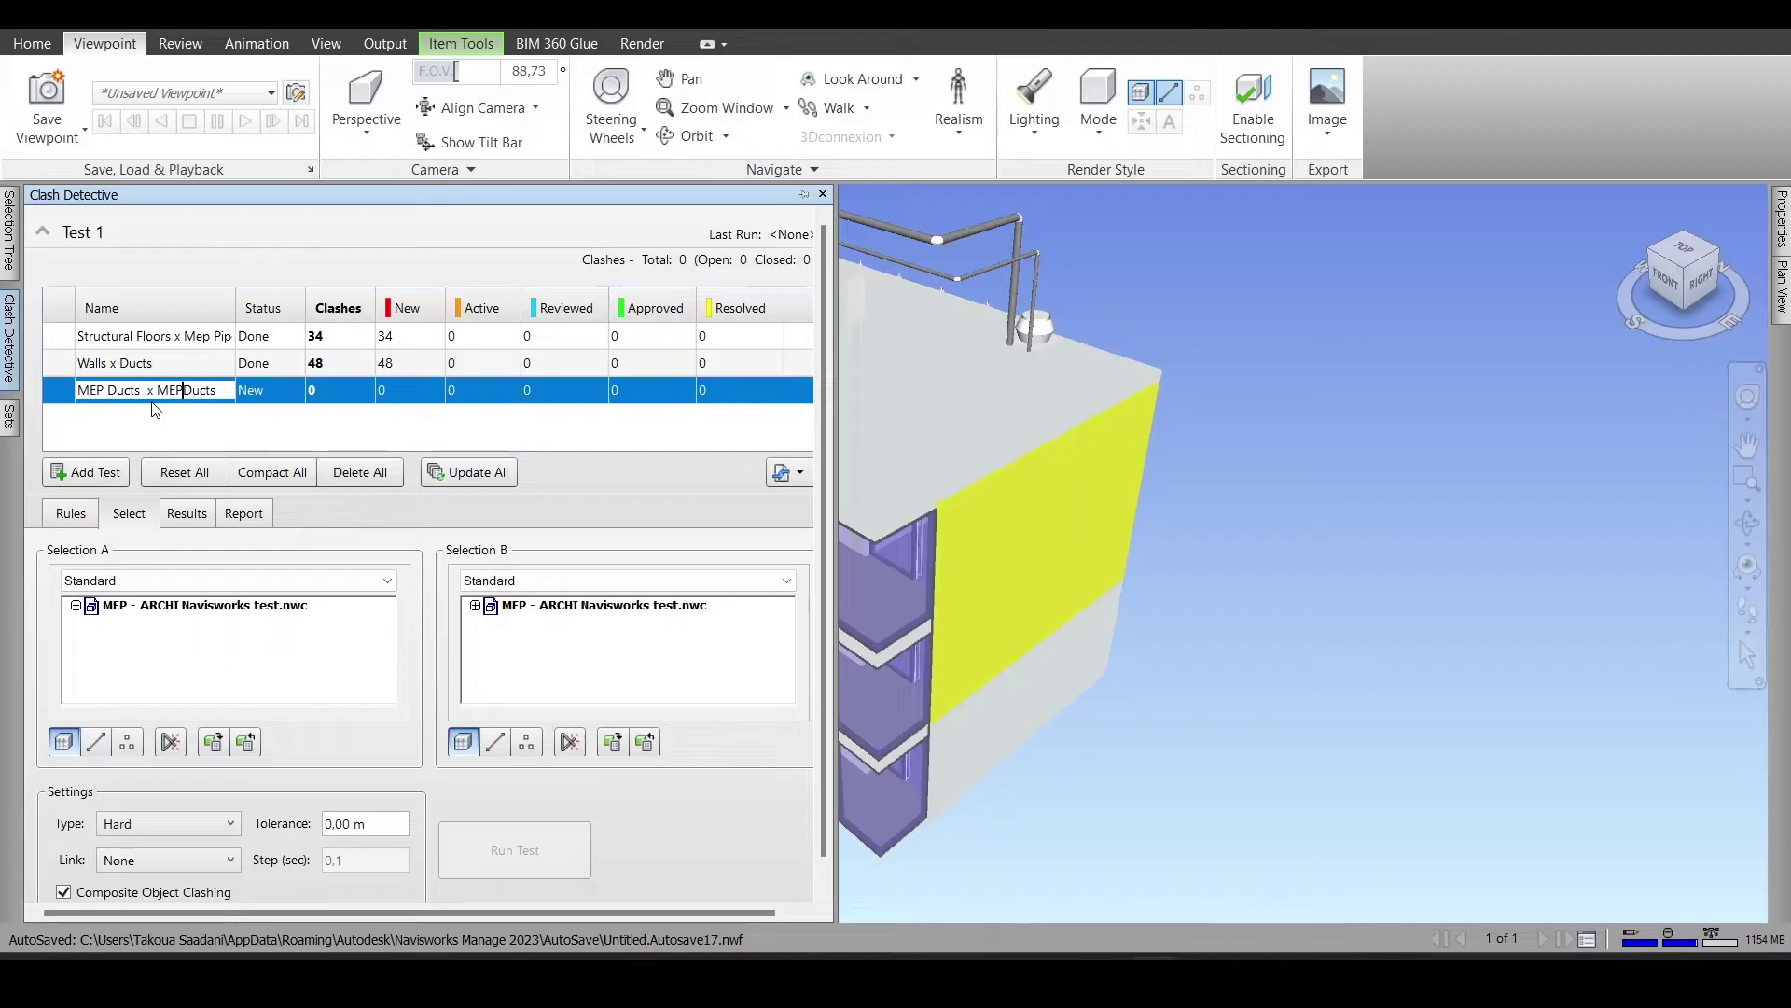
{"action": "left_click", "coordinate": [259, 395]}
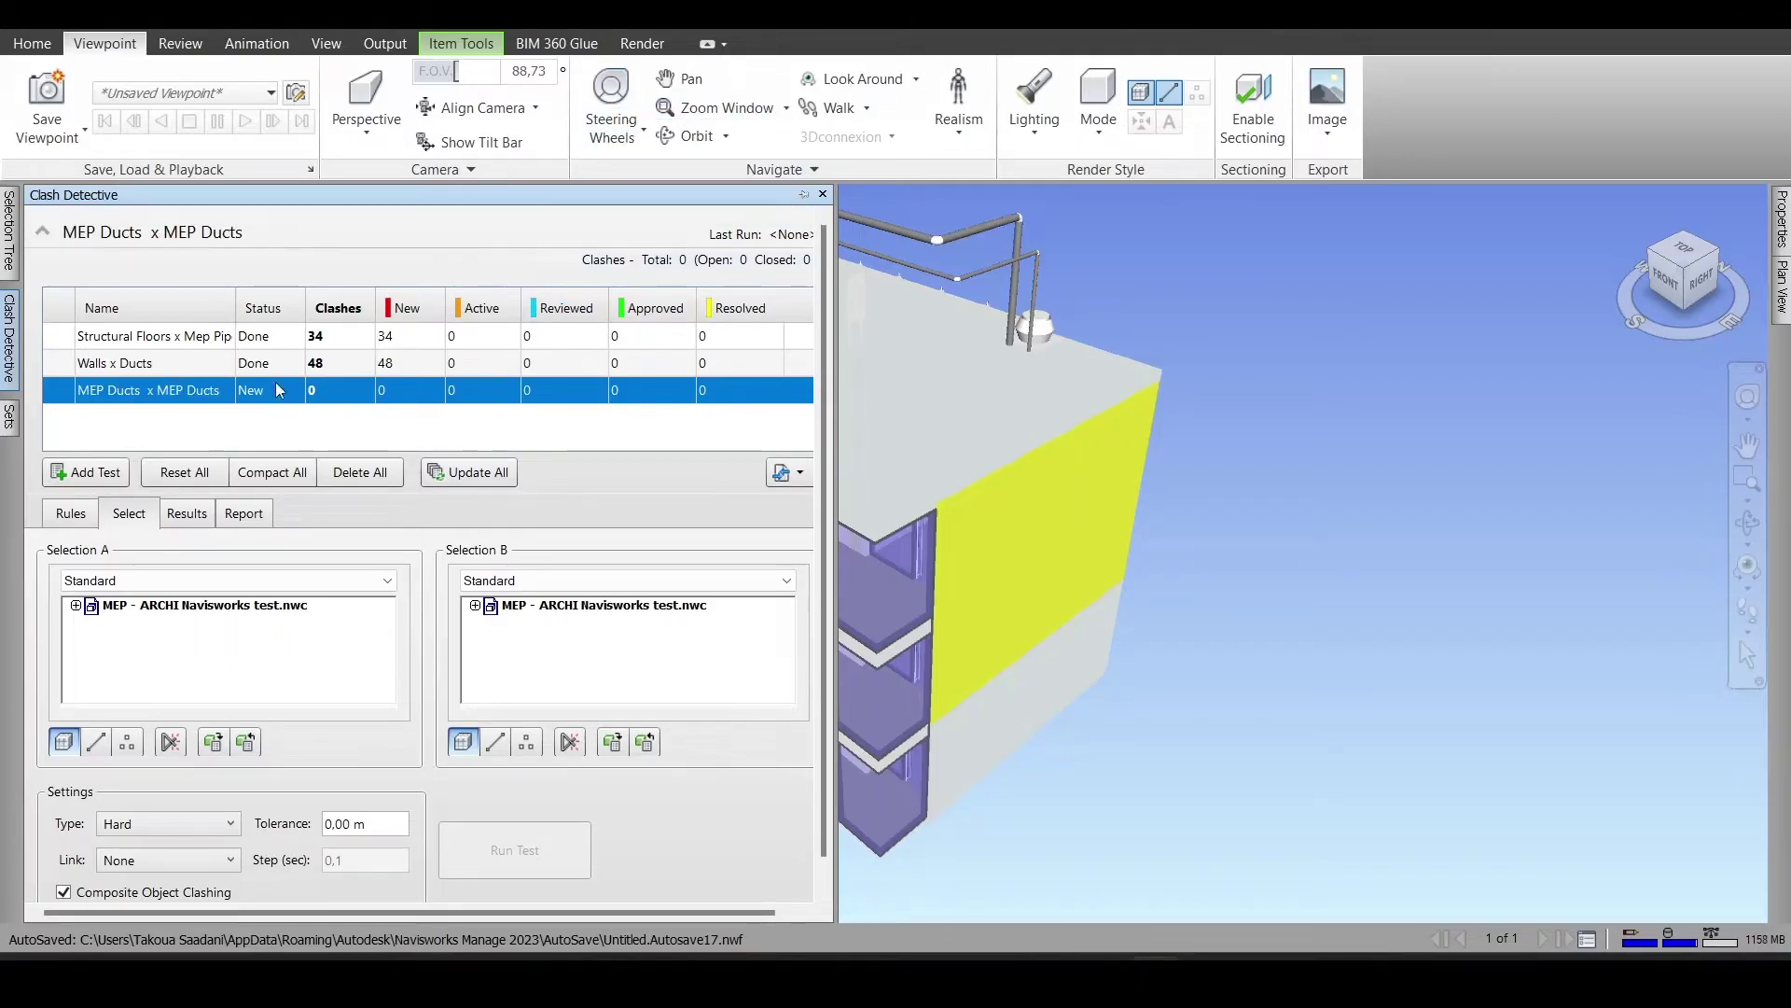
{"action": "left_click", "coordinate": [851, 222]}
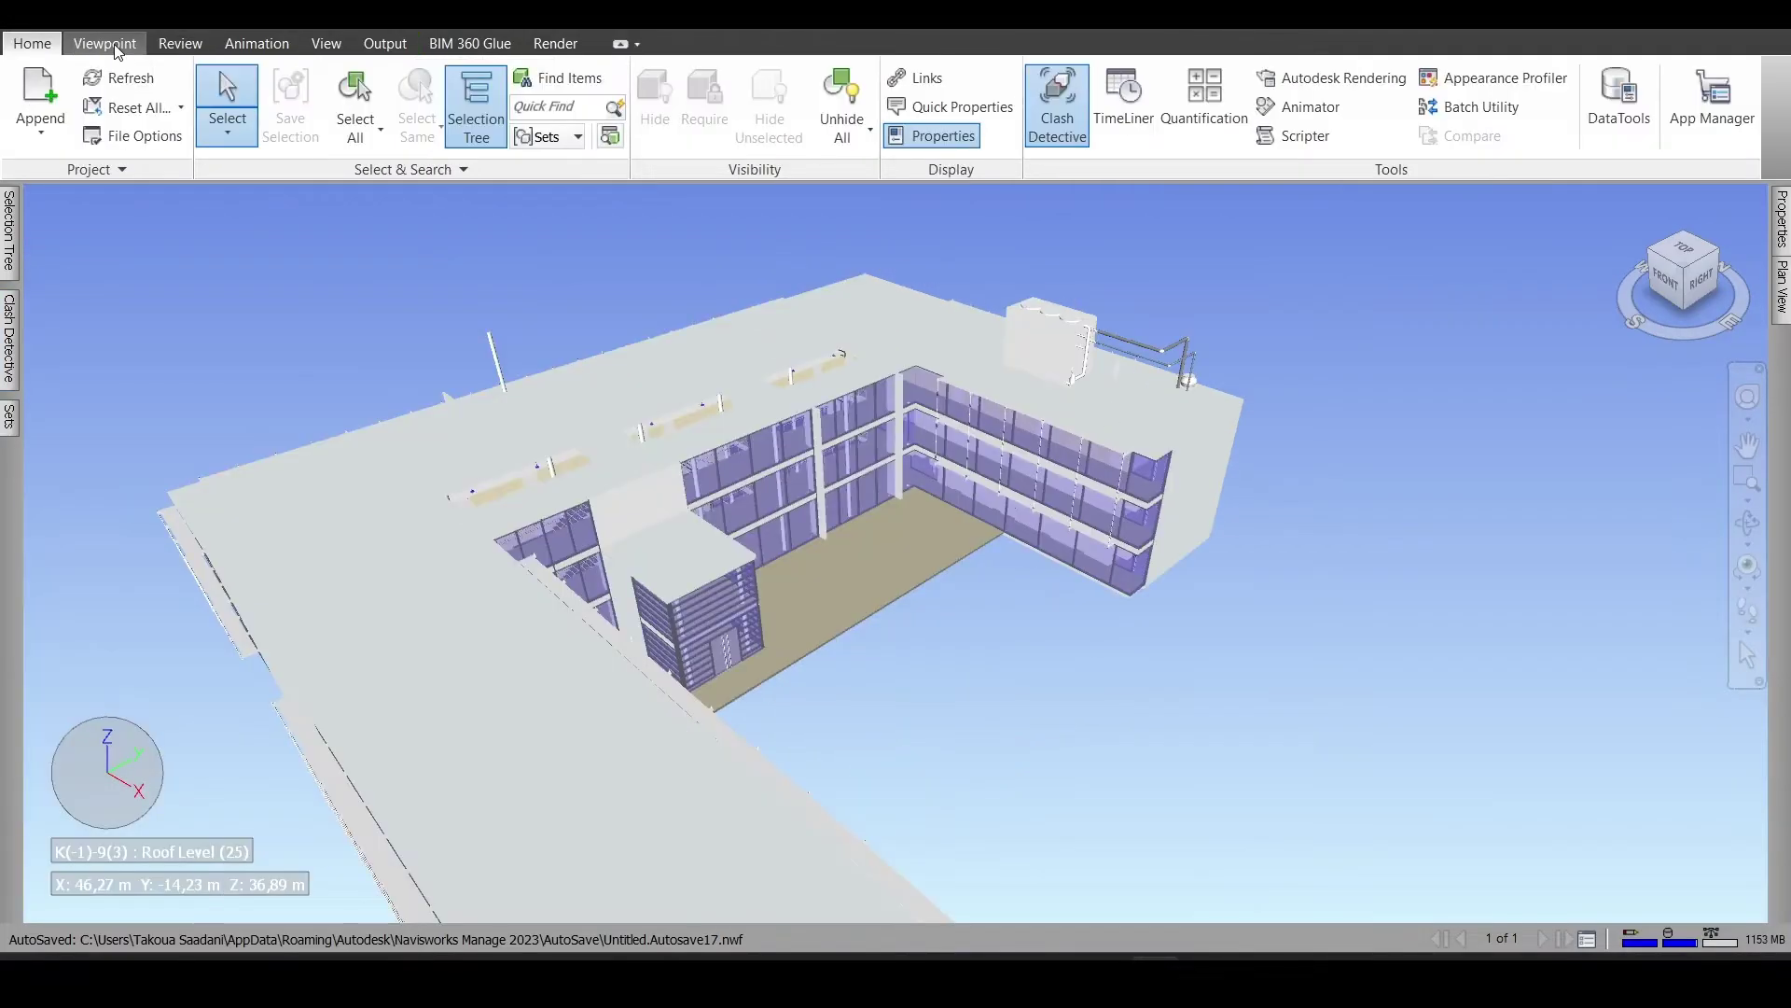
Clear the existing Find Items conditions and limit the search to MEP - ARCHI Navisworks test.nwc
{"action": "left_click", "coordinate": [560, 79]}
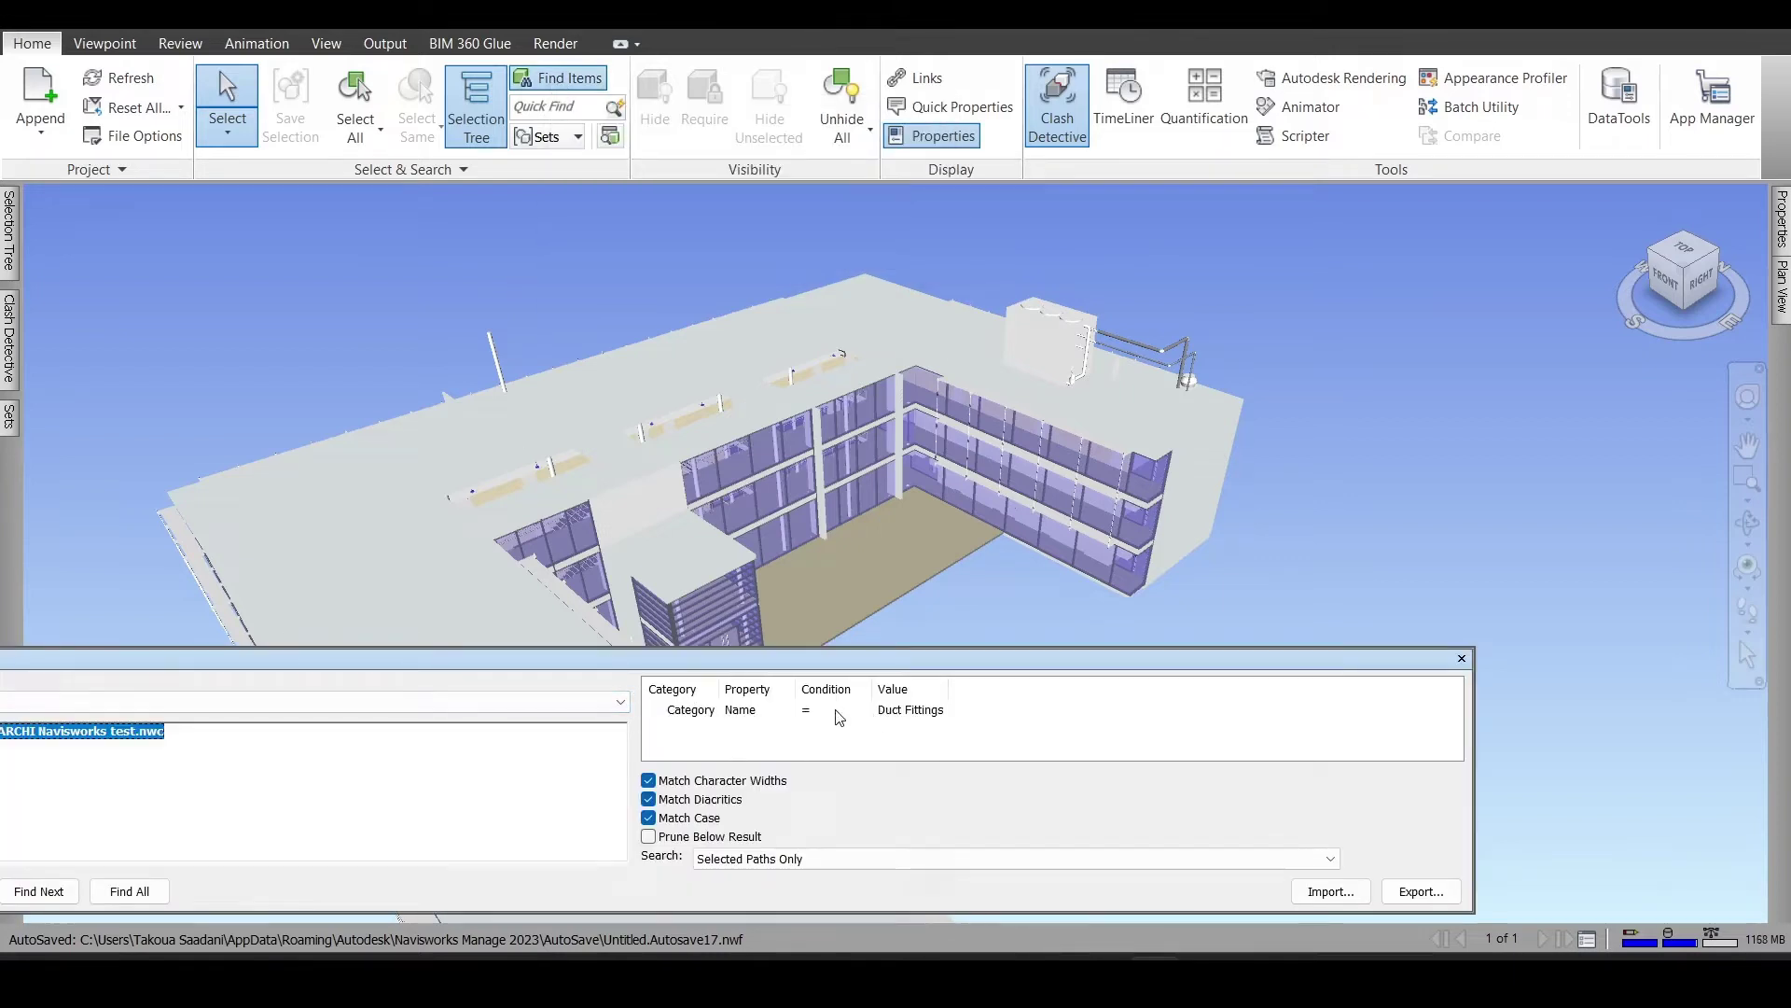
{"action": "left_click", "coordinate": [693, 716]}
{"action": "right_click", "coordinate": [670, 712]}
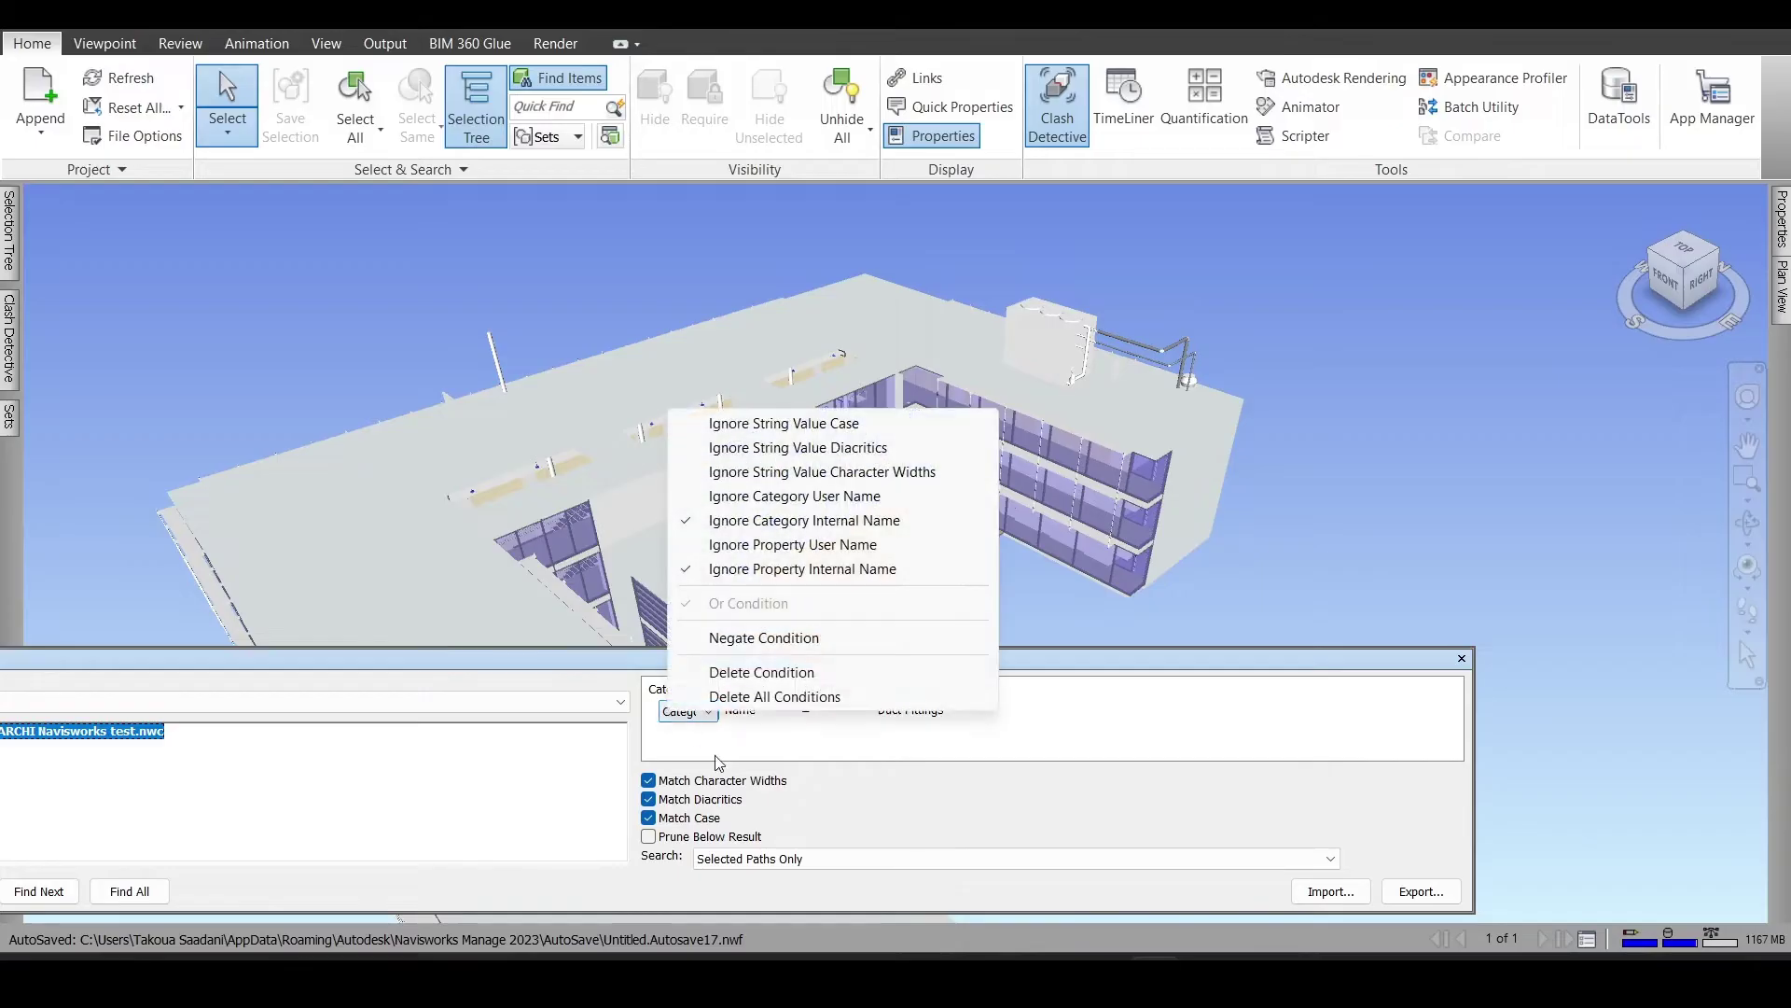
{"action": "left_click", "coordinate": [751, 672]}
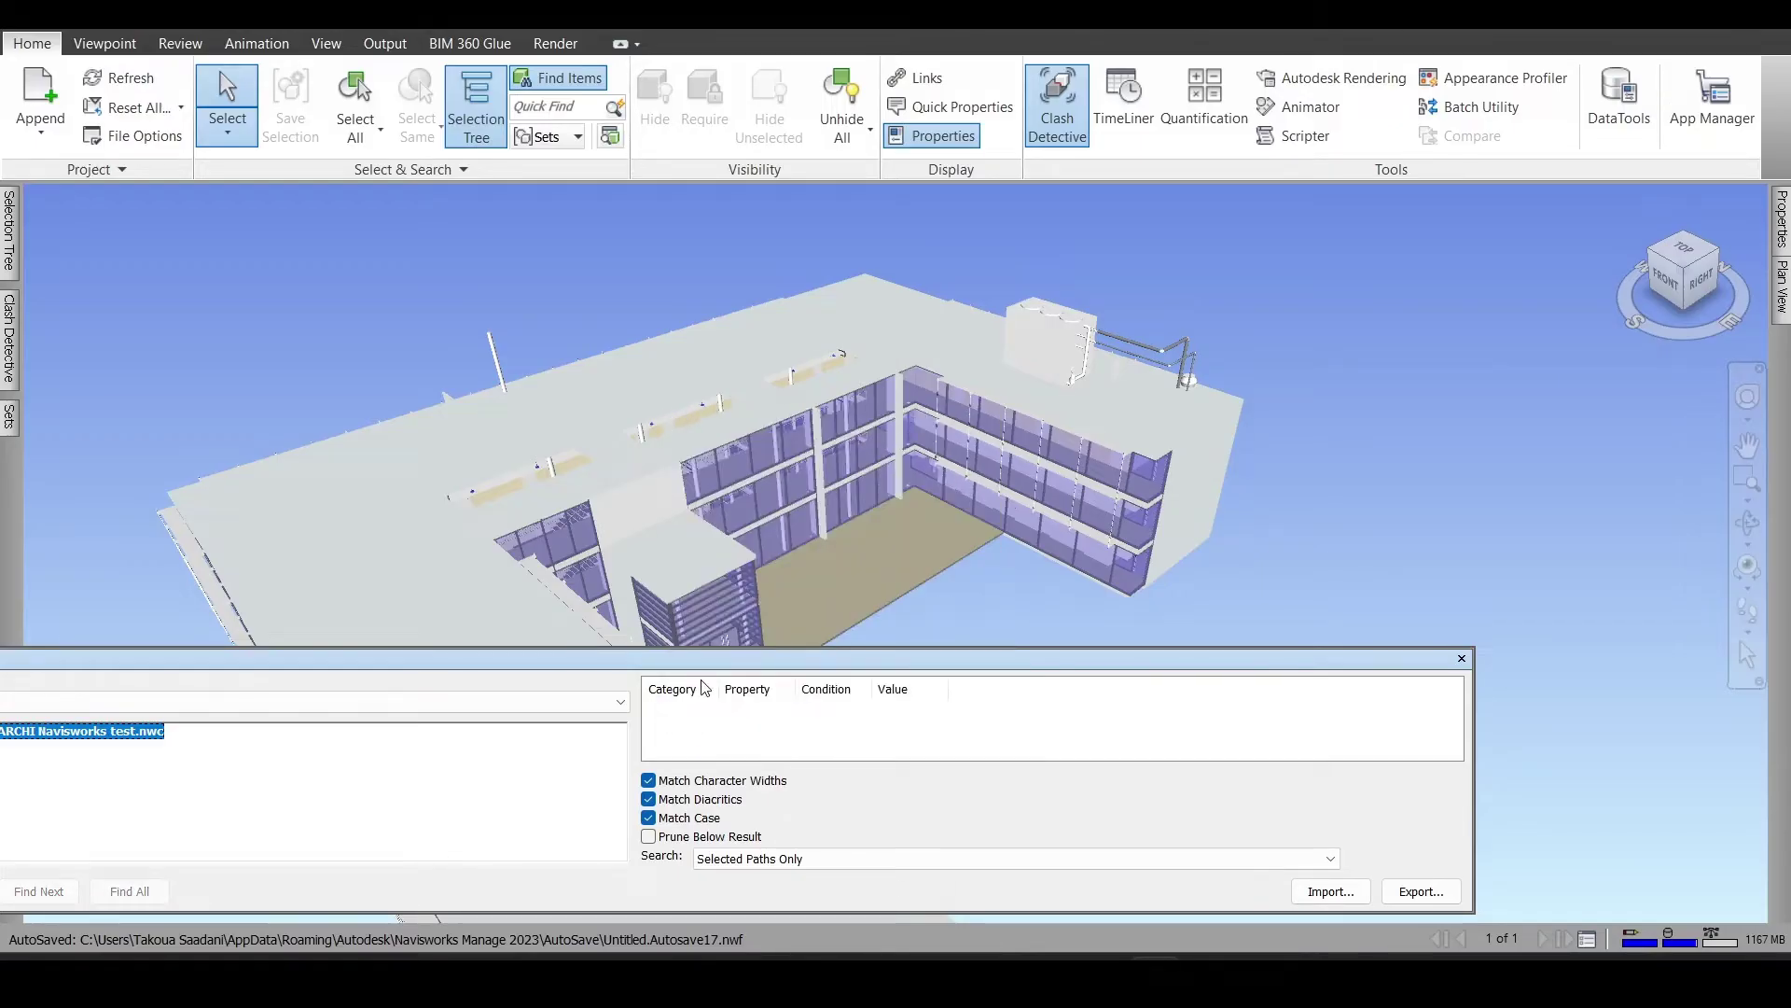
{"action": "left_click_drag", "start_coordinate": [519, 663], "coordinate": [736, 611]}
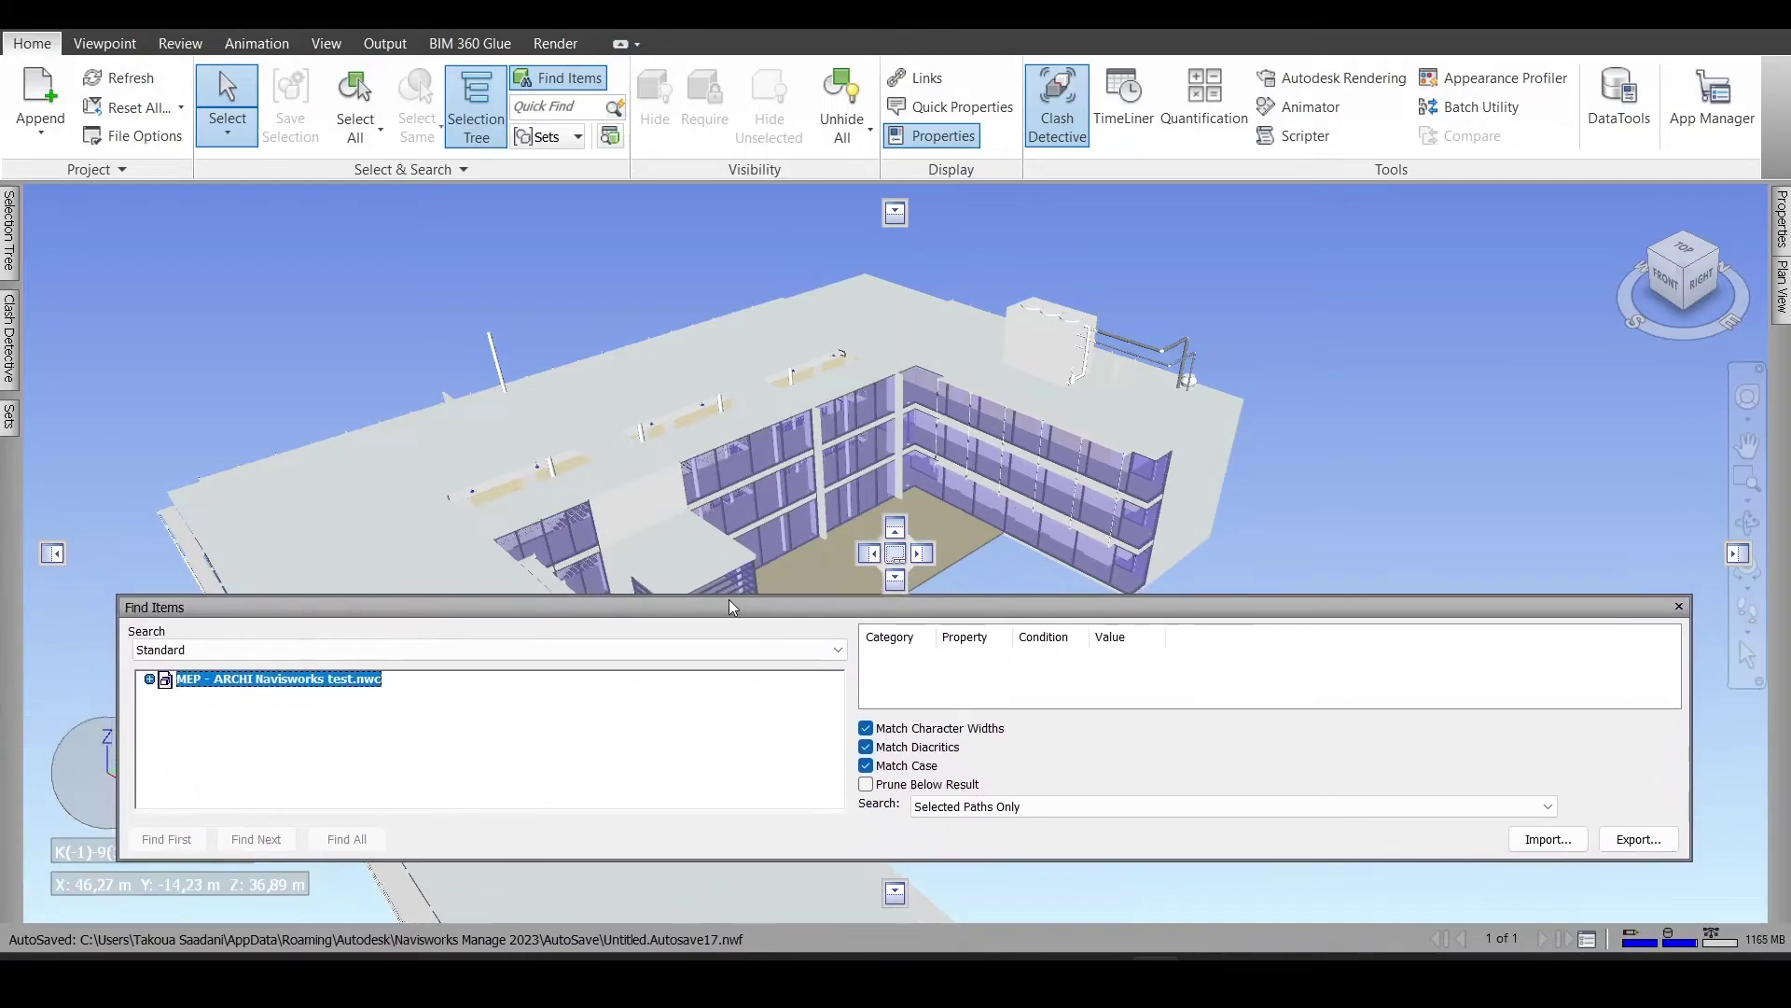
{"action": "left_click", "coordinate": [345, 684]}
{"action": "left_click", "coordinate": [492, 726]}
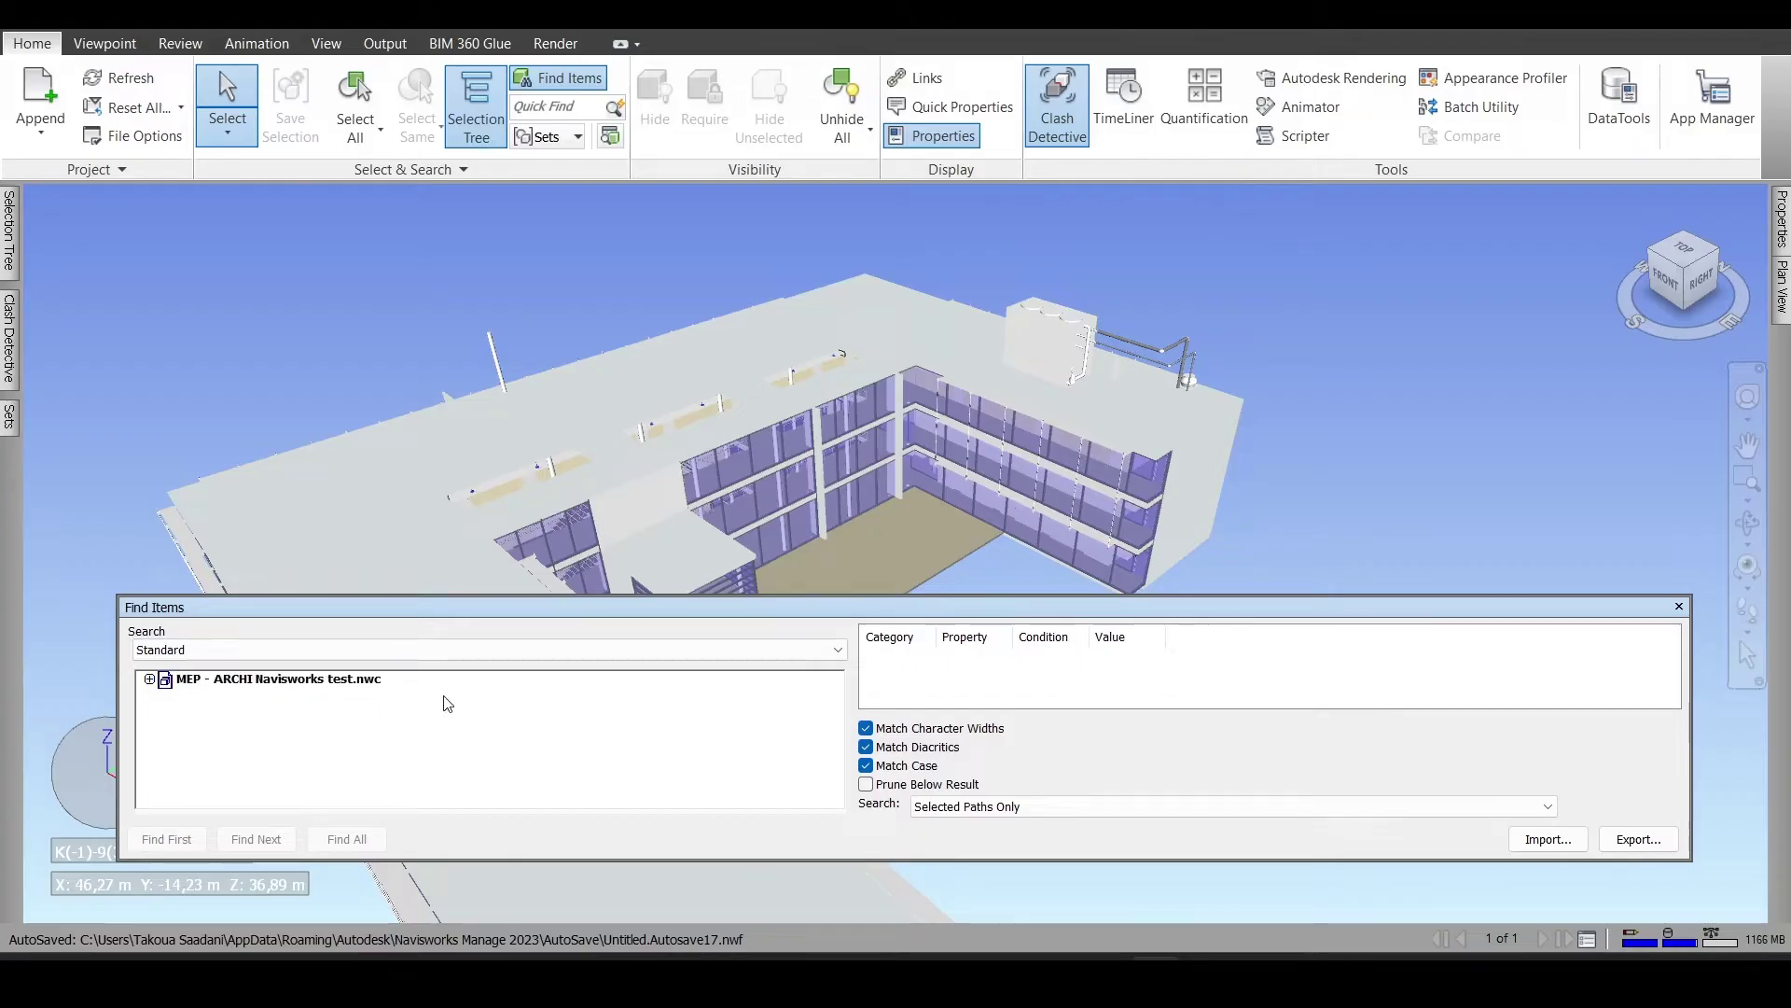
{"action": "left_click", "coordinate": [427, 687]}
Add the search condition Category > Name = Ducts
{"action": "left_click", "coordinate": [910, 666]}
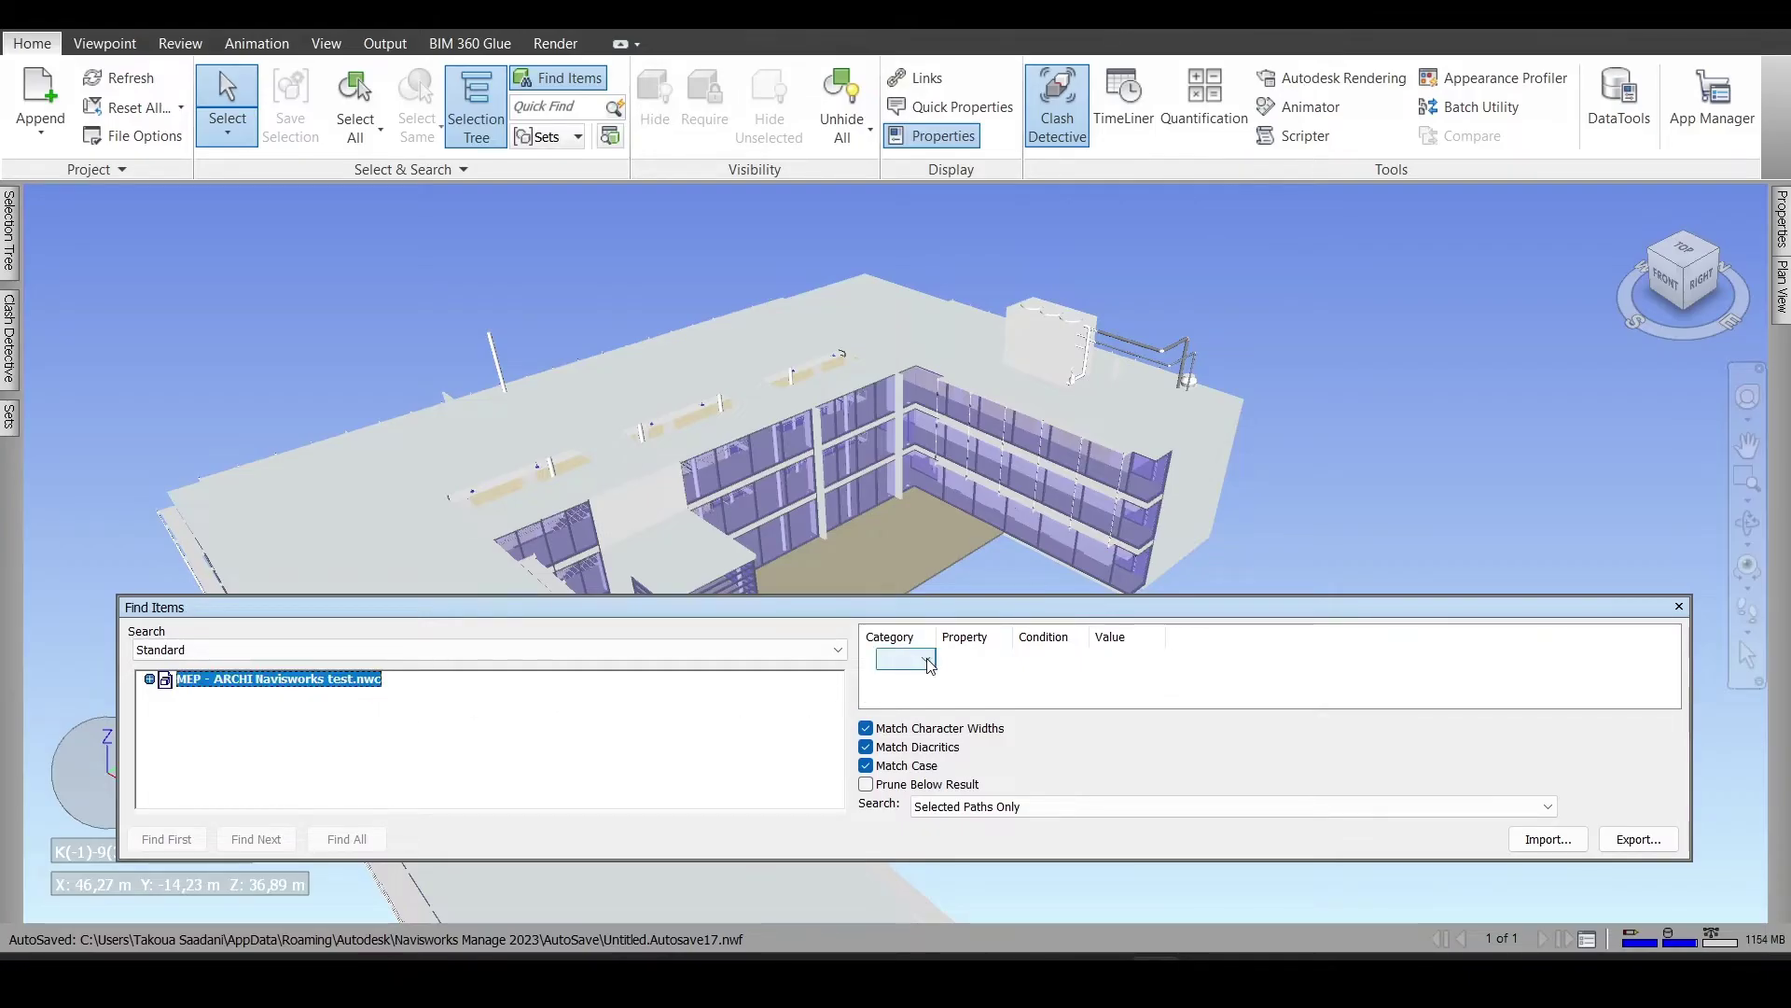
{"action": "left_click", "coordinate": [926, 659]}
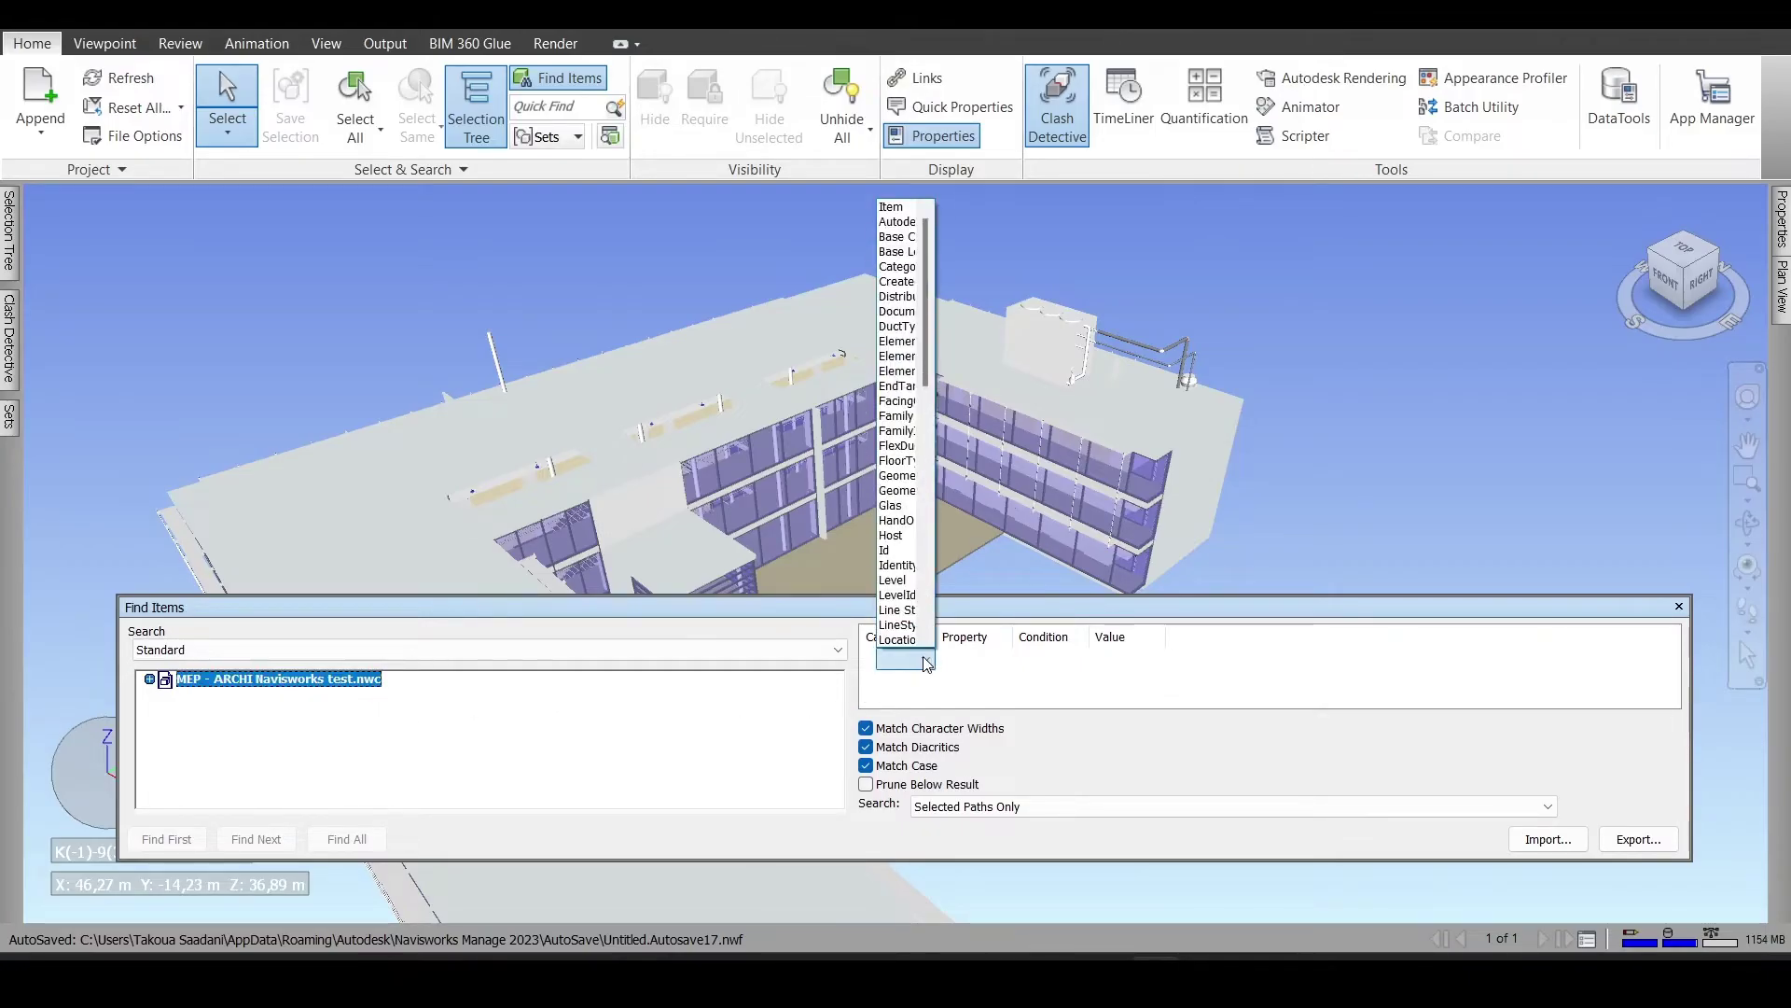
{"action": "left_click", "coordinate": [896, 268]}
{"action": "left_click", "coordinate": [975, 658]}
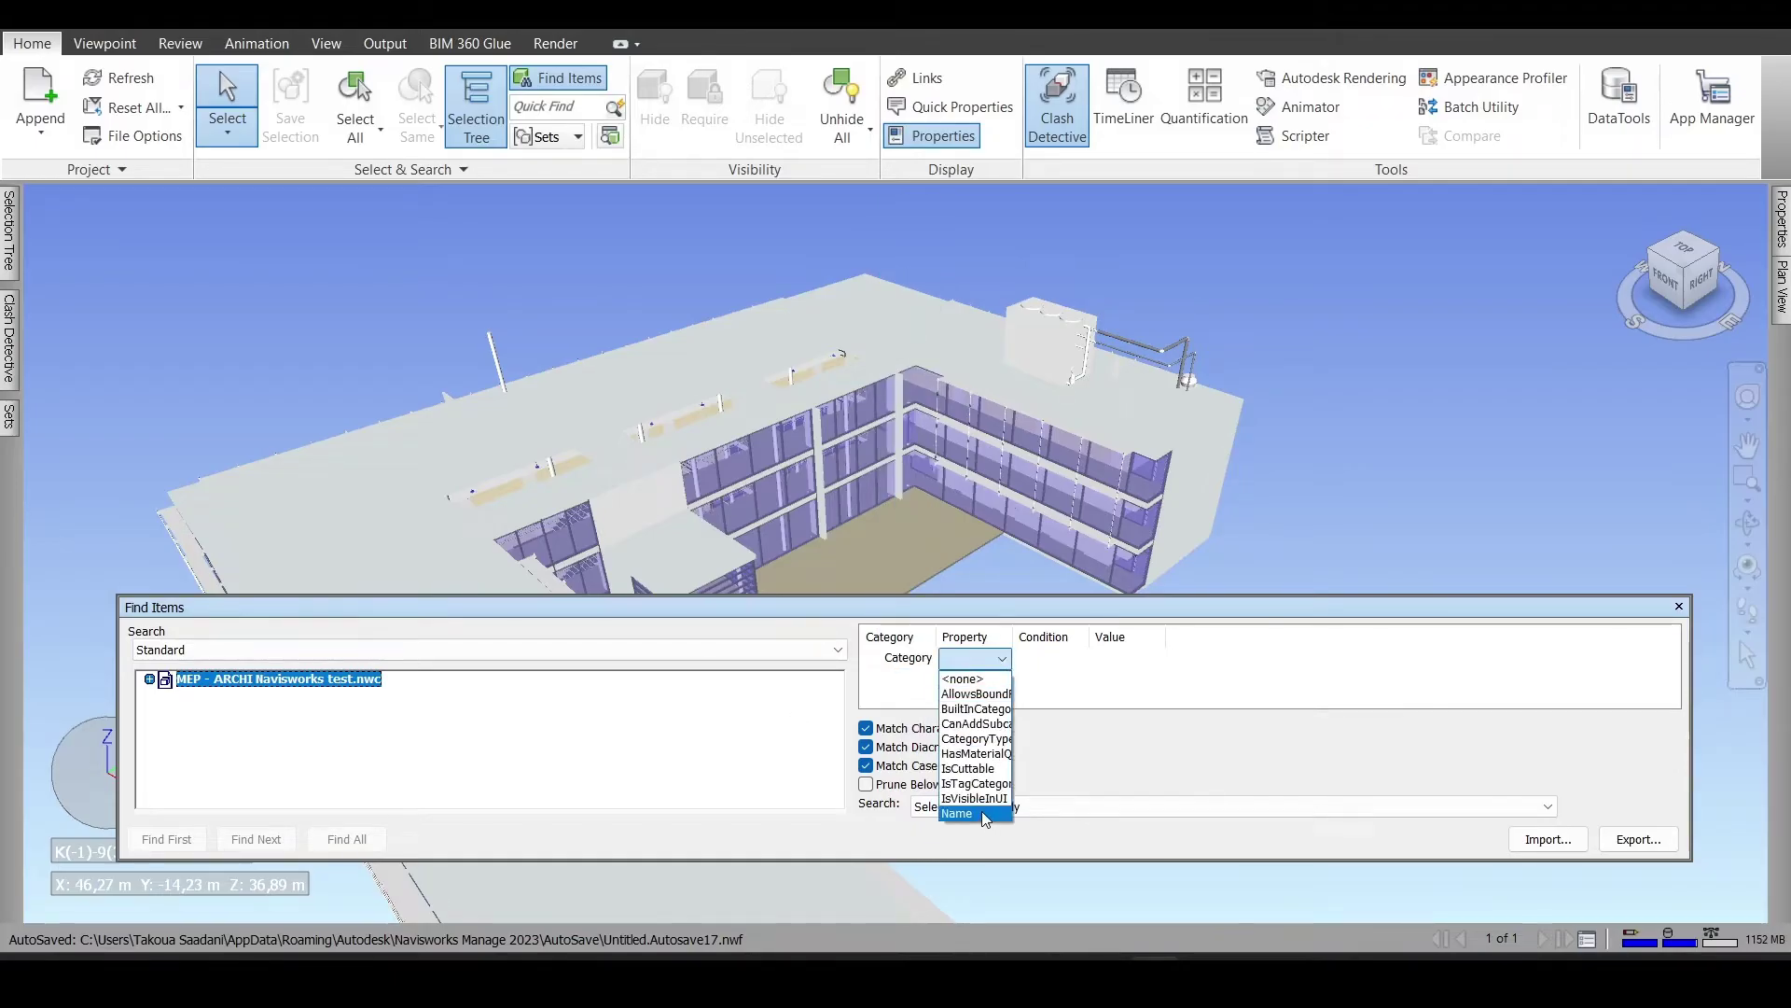
{"action": "left_click", "coordinate": [970, 814]}
{"action": "left_click", "coordinate": [1050, 659]}
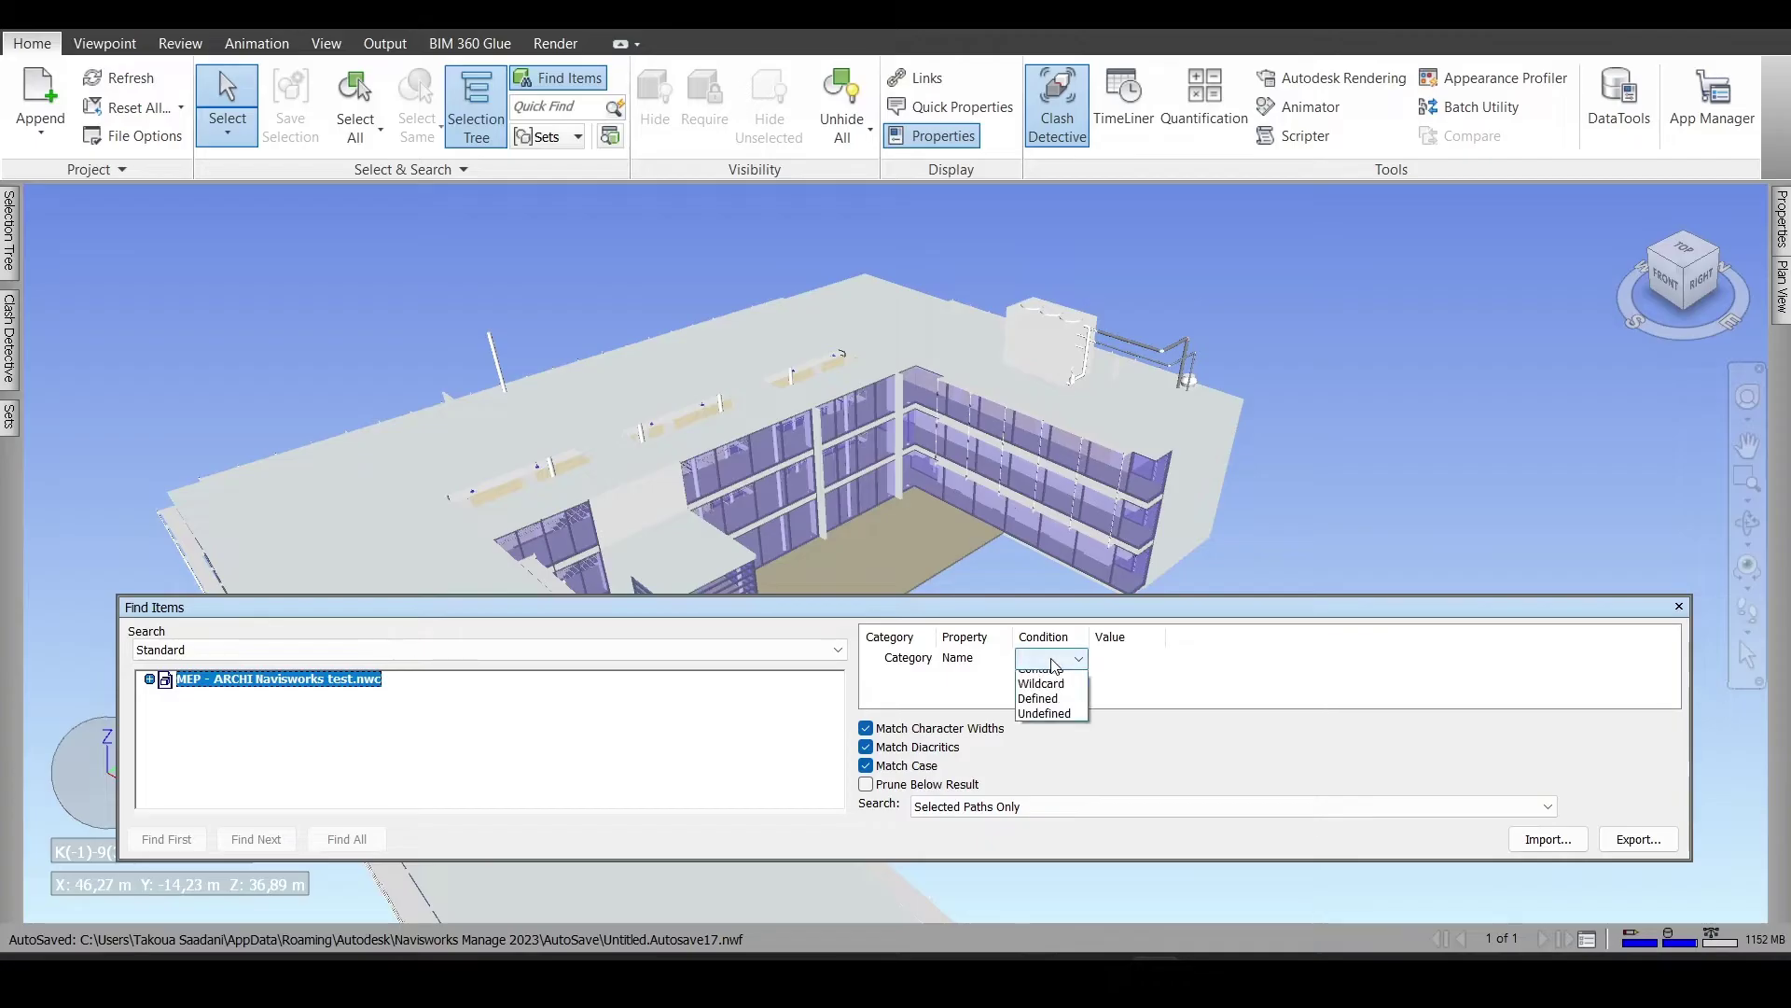
{"action": "left_click", "coordinate": [1050, 677]}
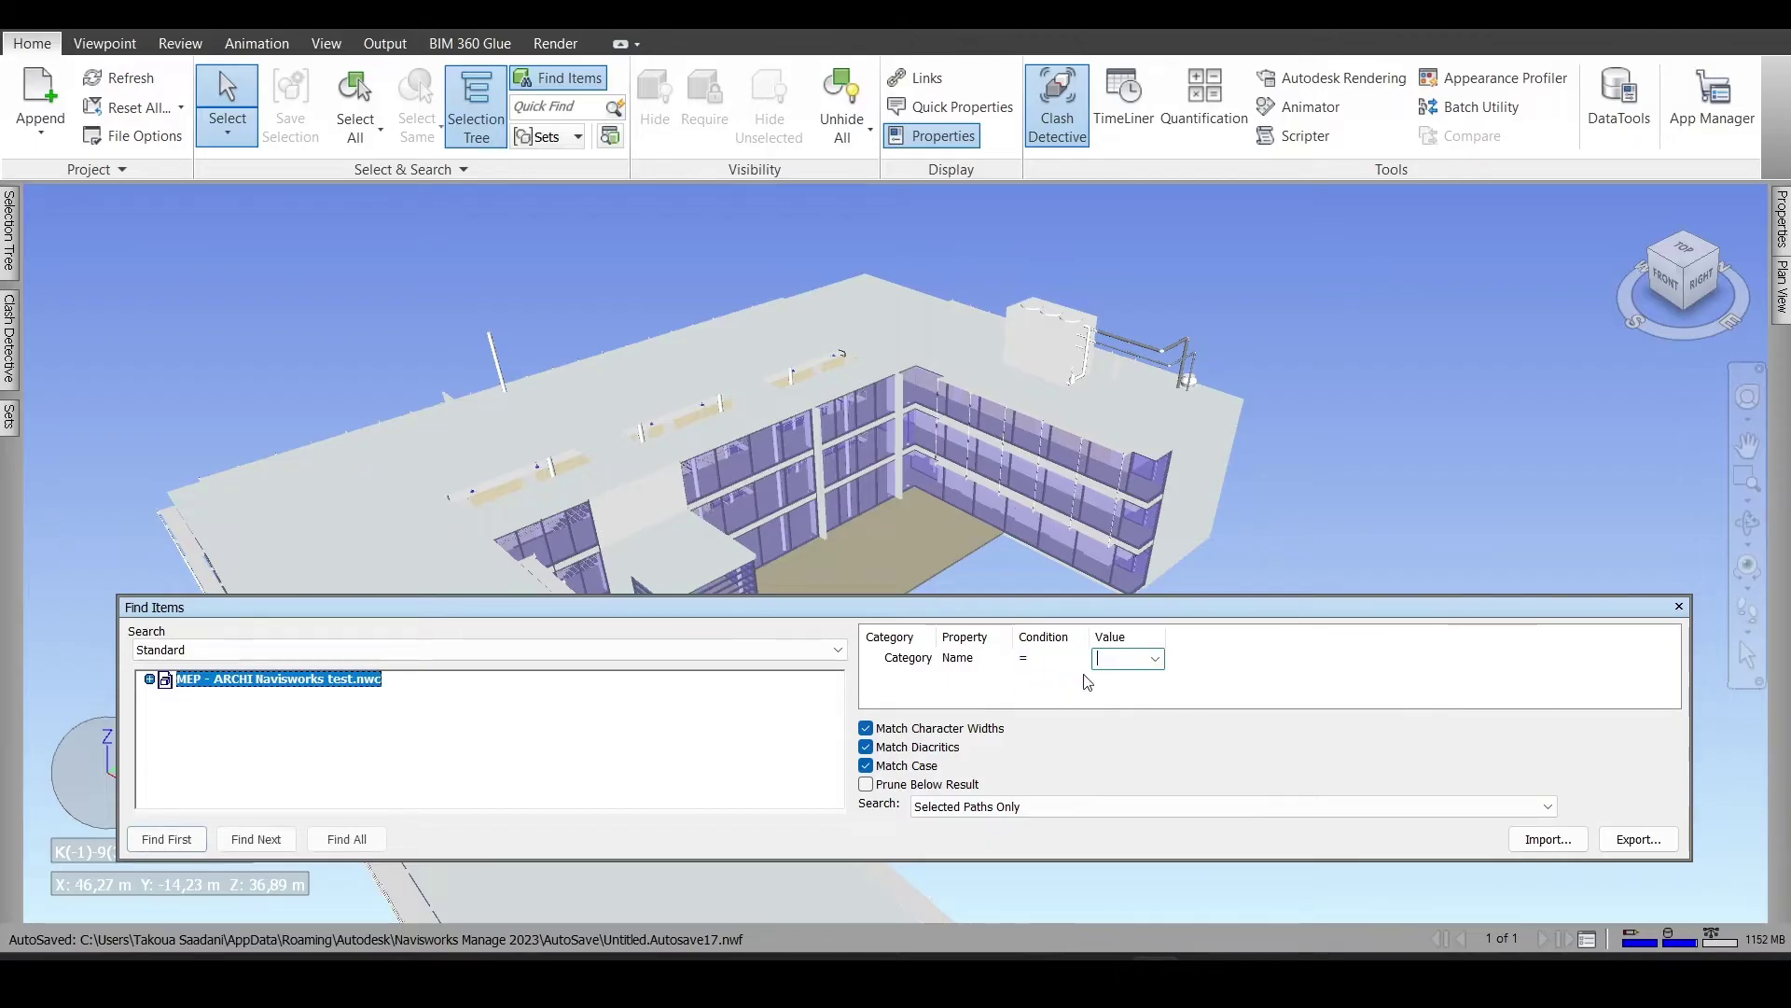
{"action": "left_click", "coordinate": [1153, 659]}
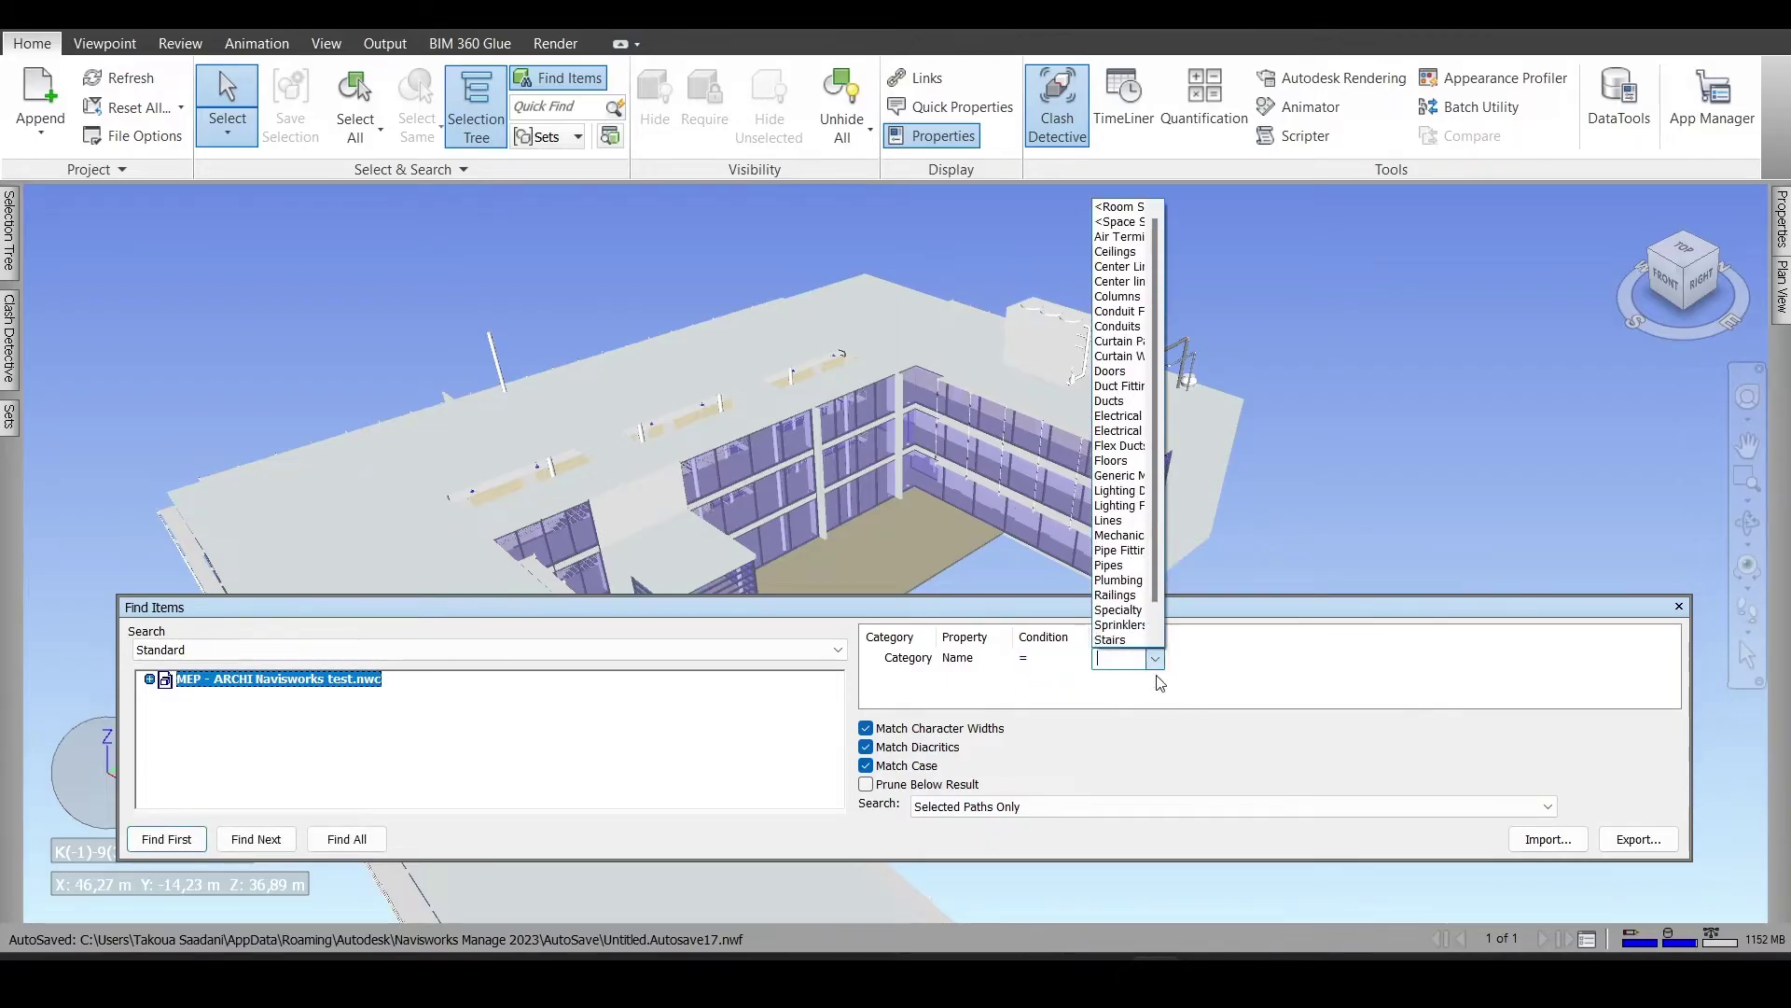
{"action": "left_click", "coordinate": [1129, 403]}
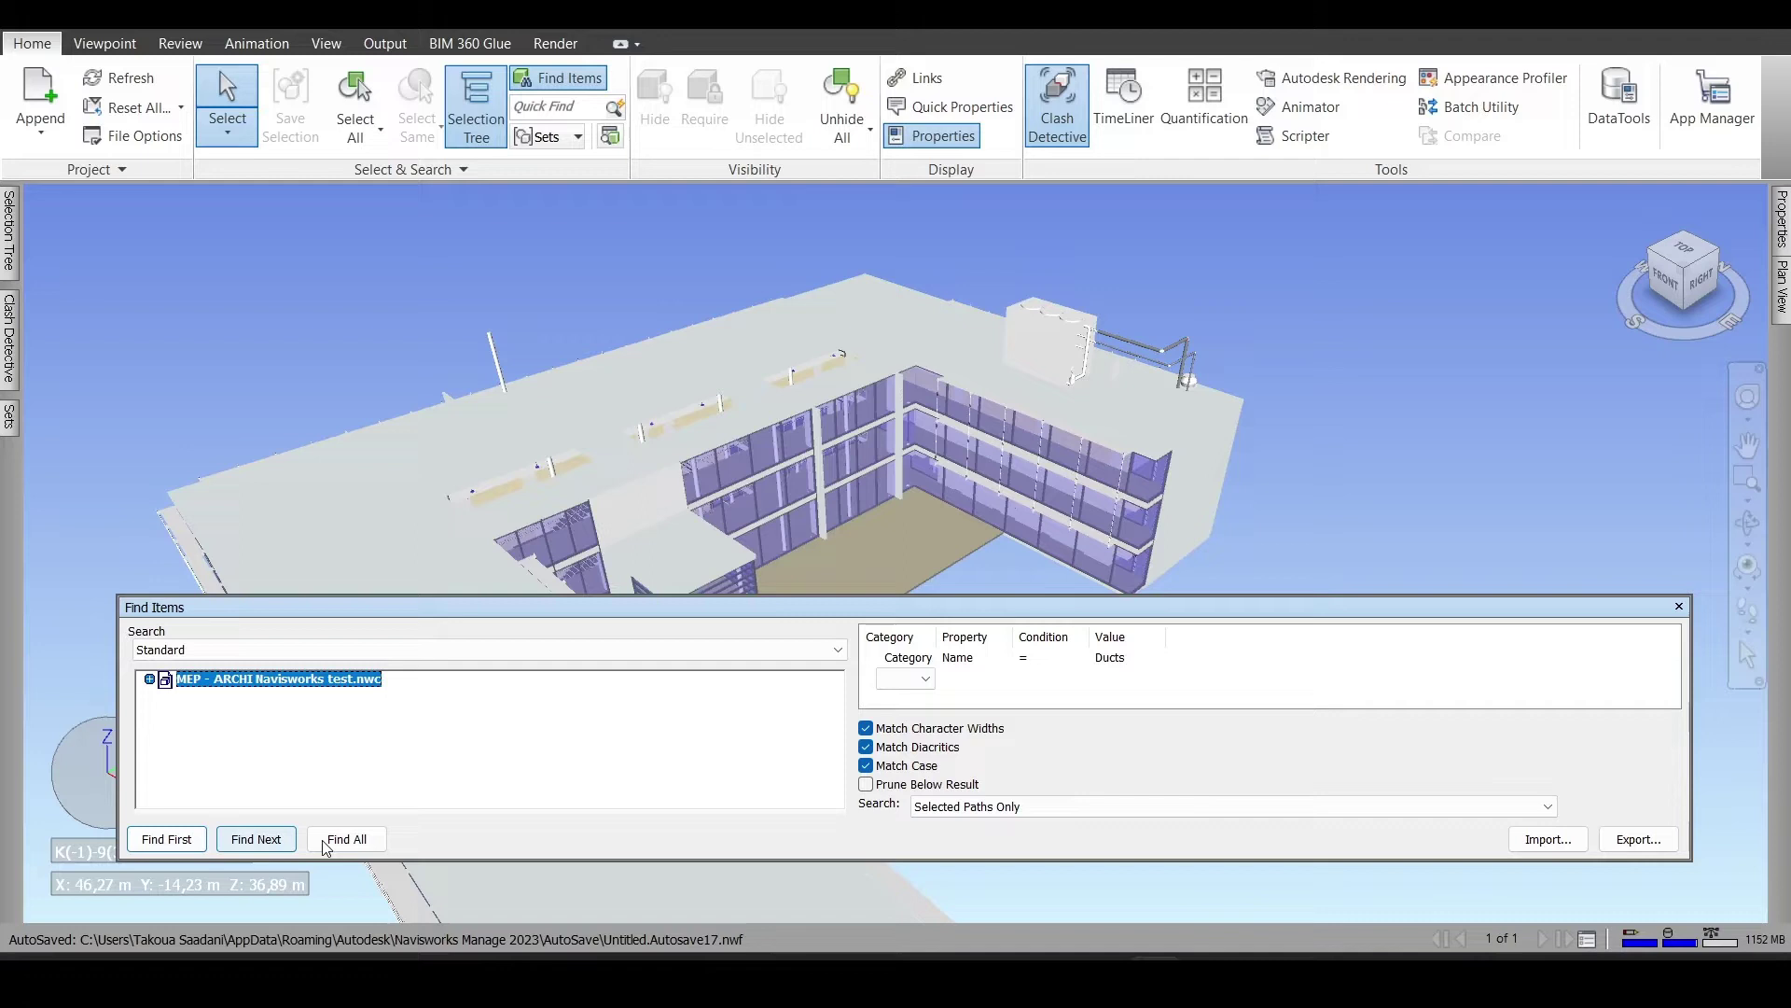
Run Find All twice, dismissing the 'No objects found' message each time
{"action": "left_click", "coordinate": [348, 841]}
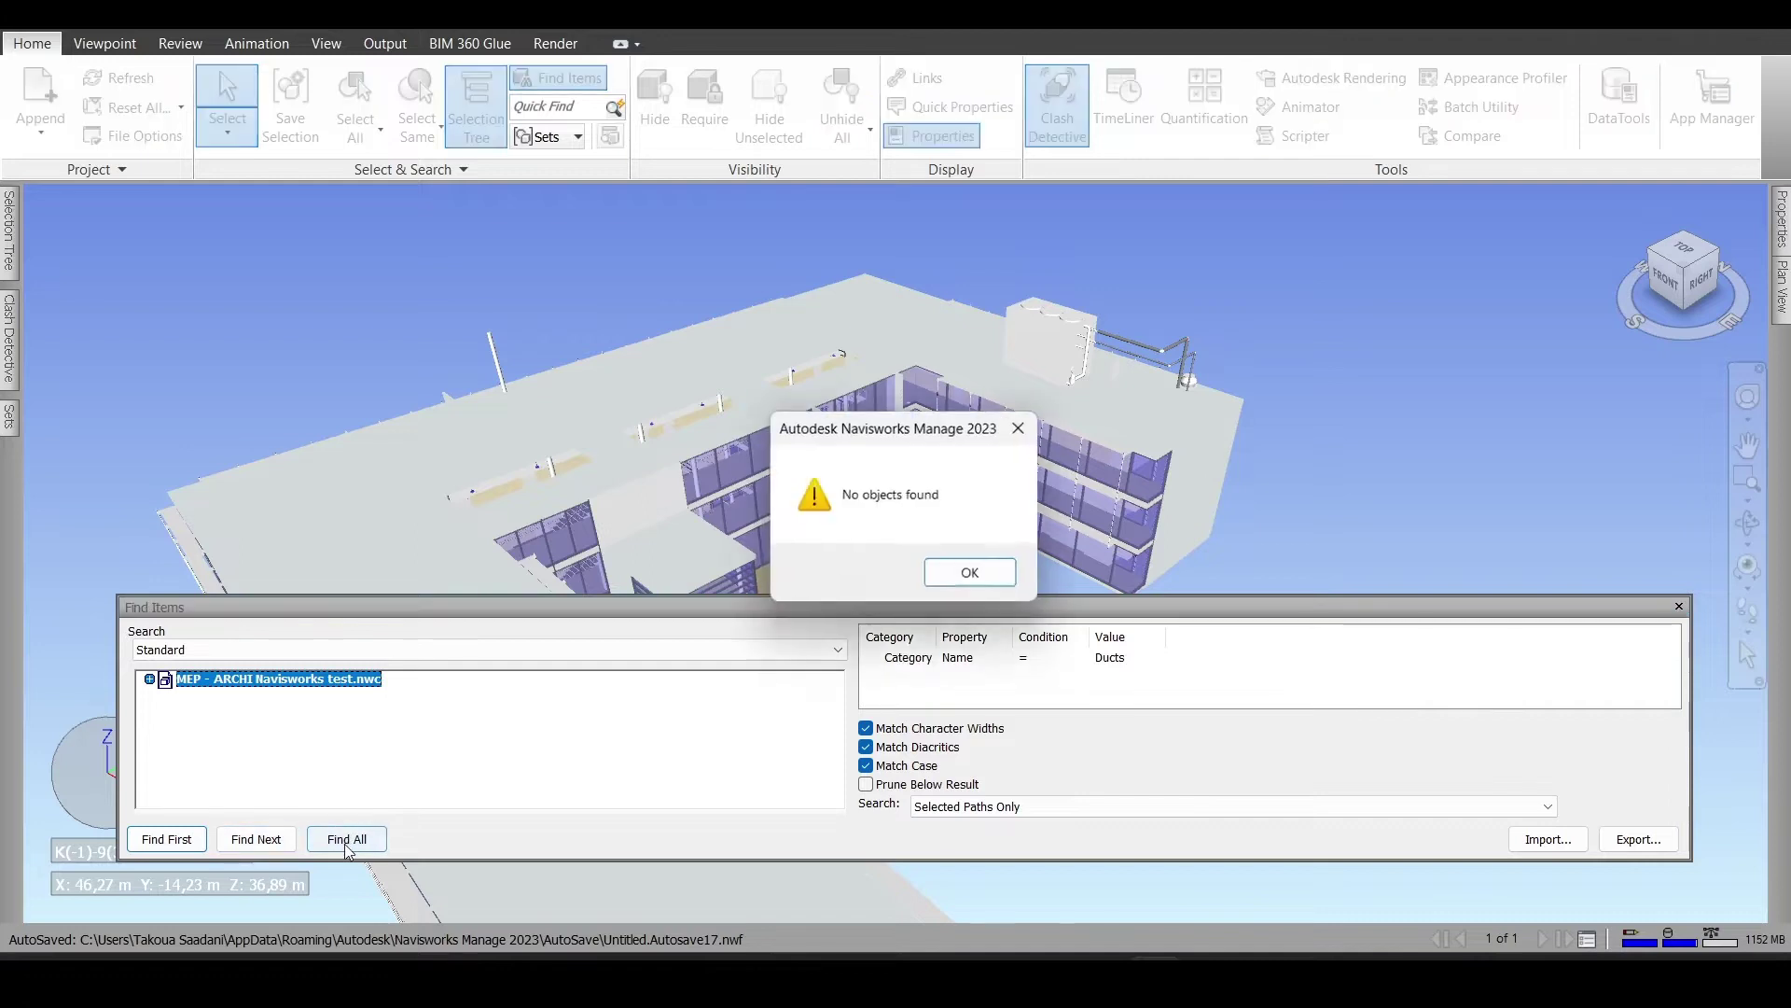
{"action": "left_click", "coordinate": [971, 574]}
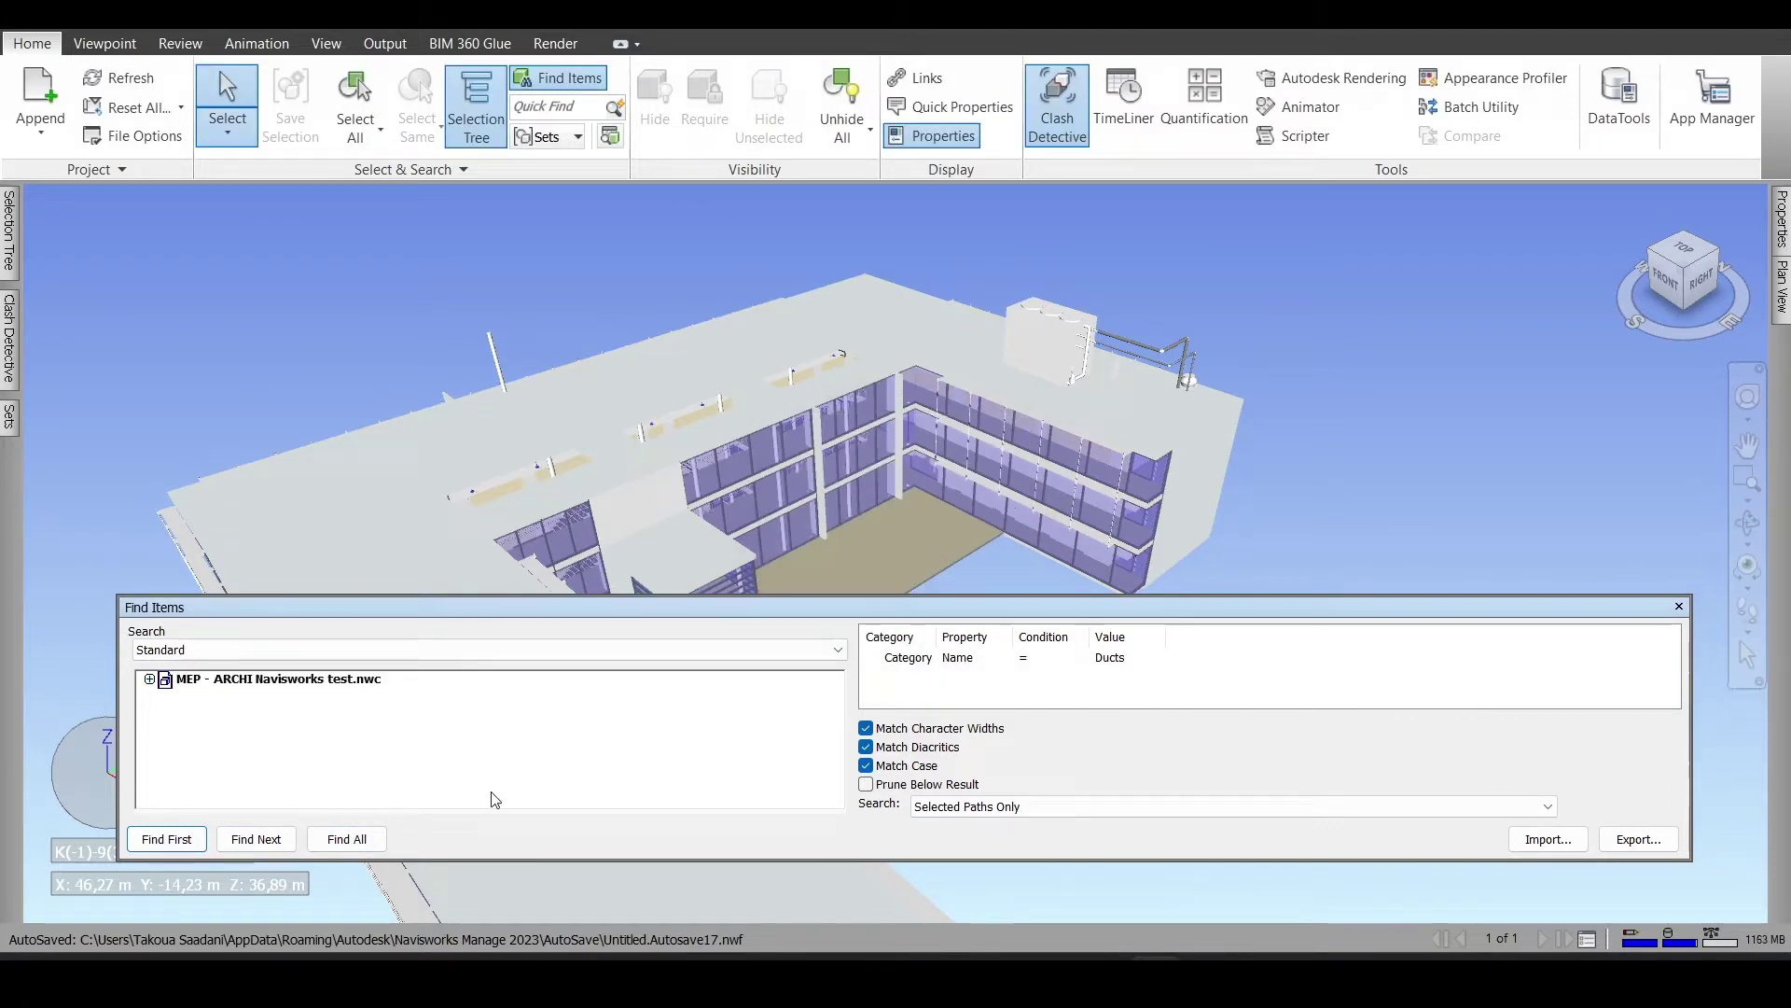
{"action": "left_click", "coordinate": [354, 848]}
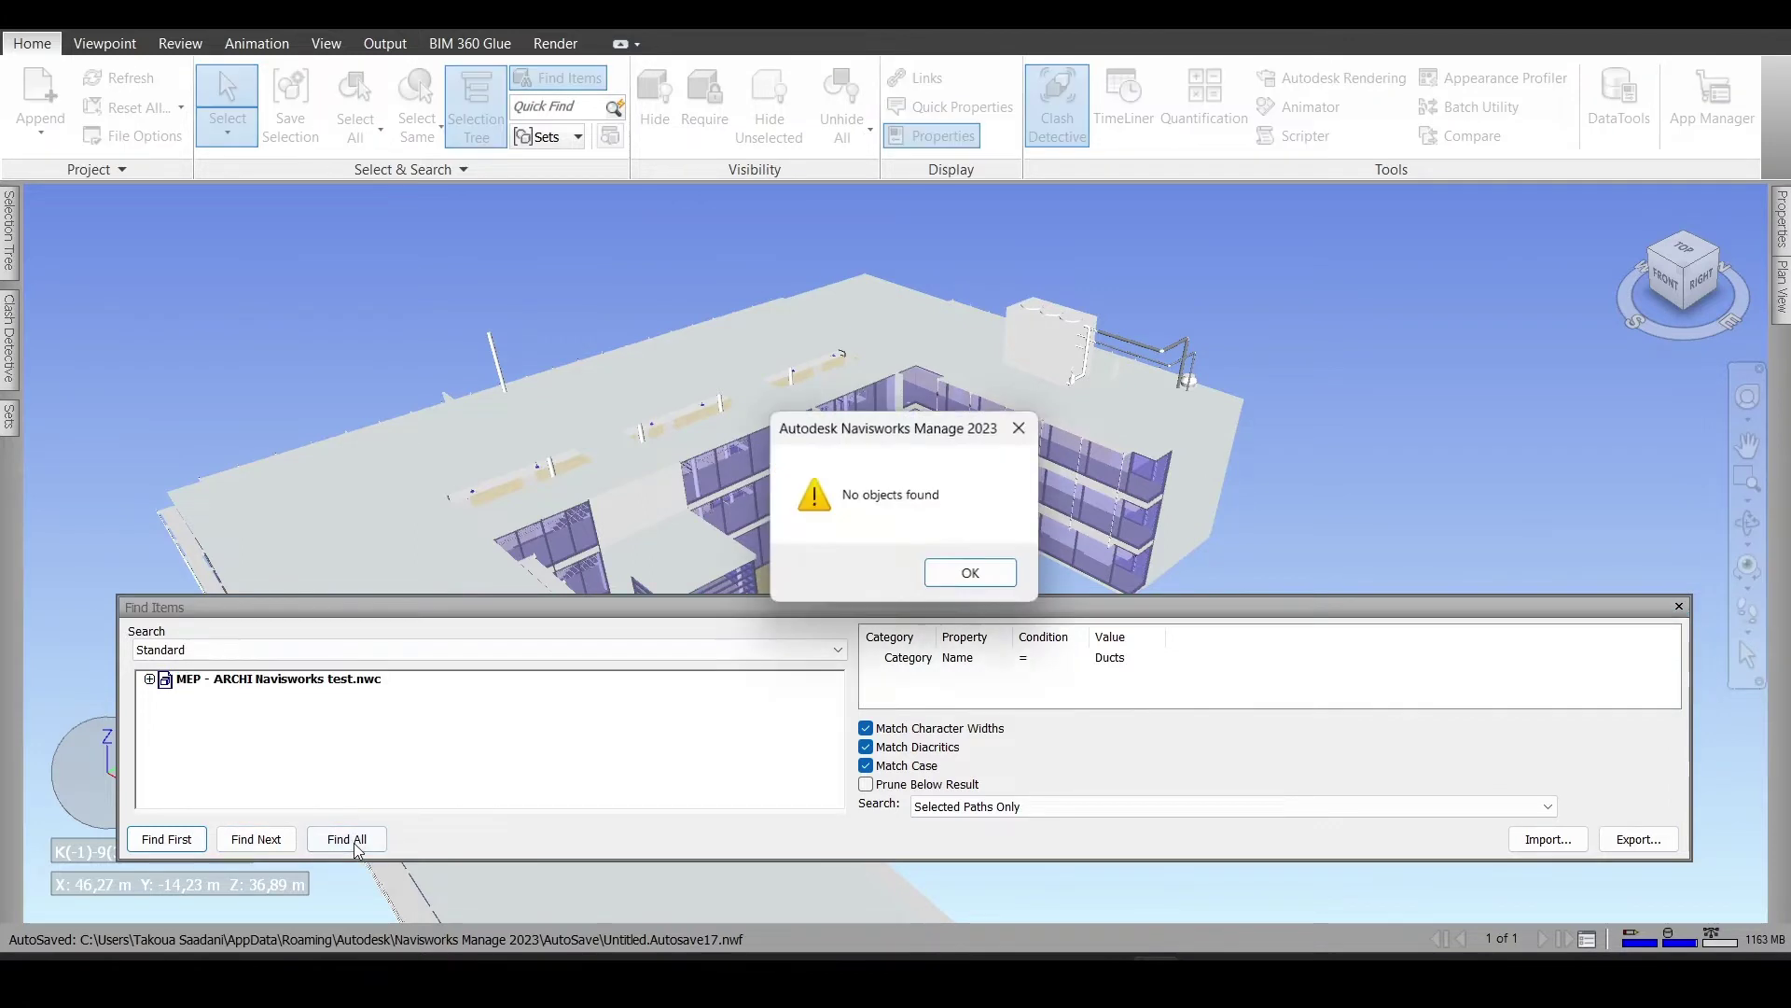
{"action": "left_click", "coordinate": [971, 574]}
Switch the search scope from Selected Paths Only to Default and find all Ducts items
{"action": "left_click", "coordinate": [970, 806]}
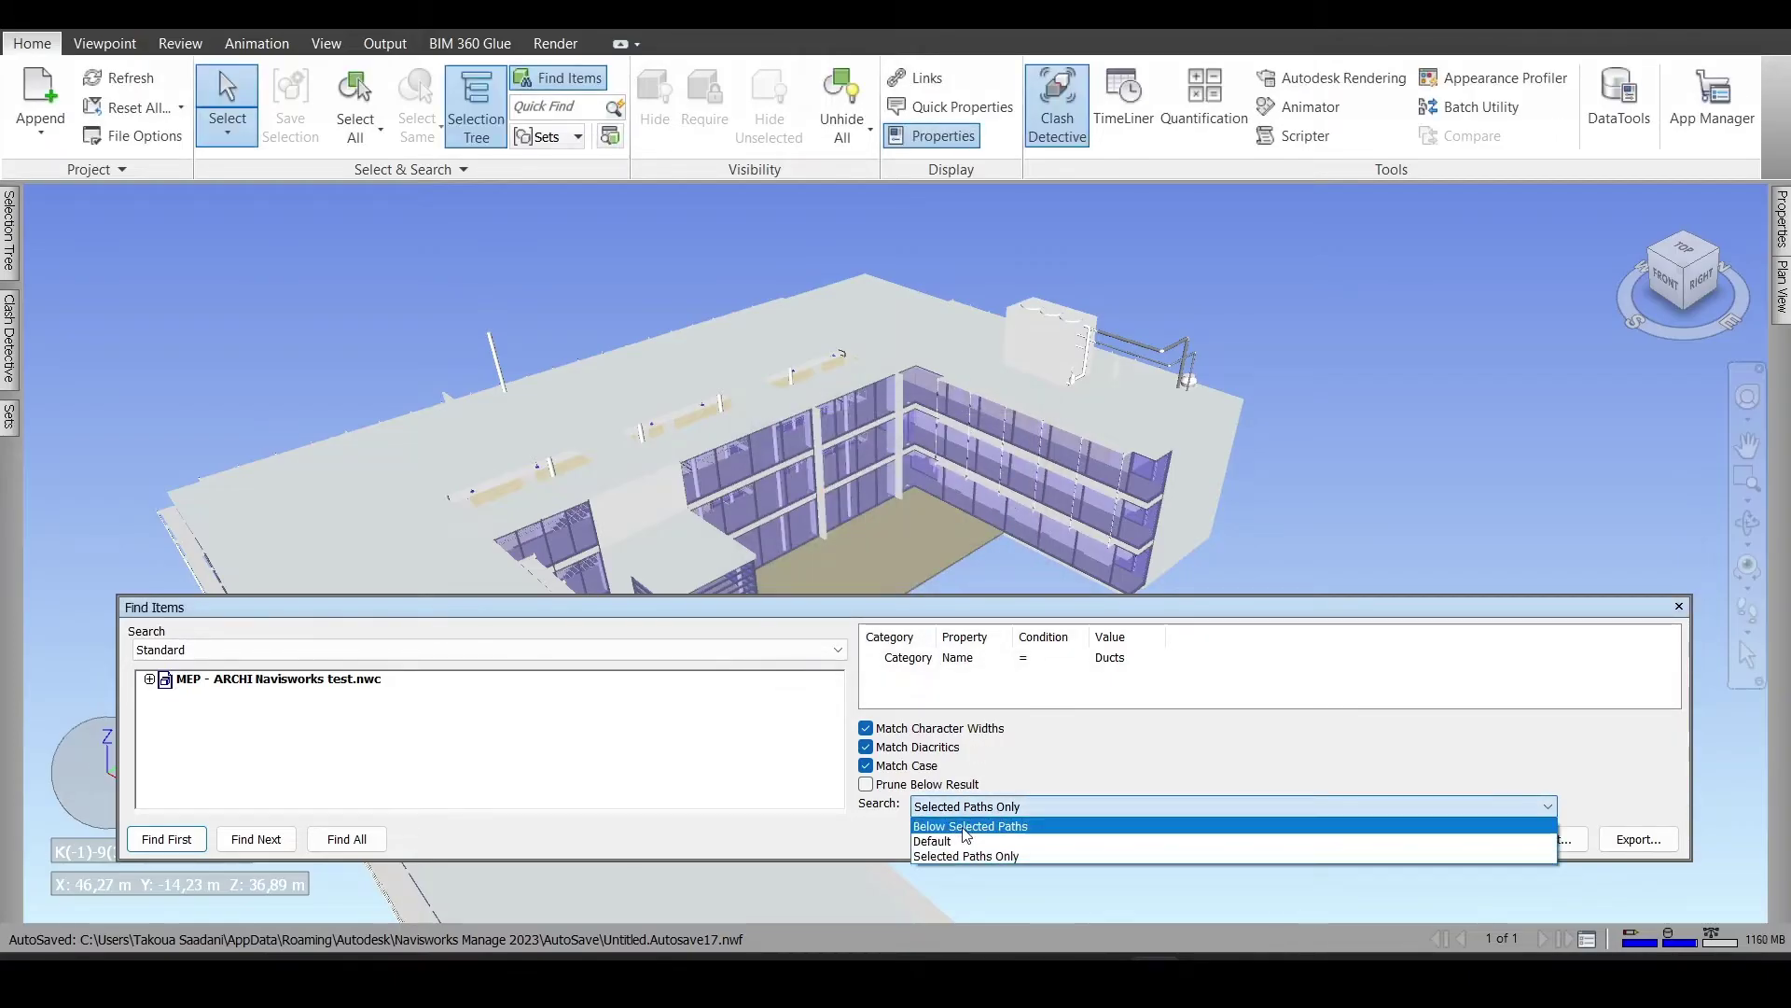
{"action": "left_click", "coordinate": [961, 840]}
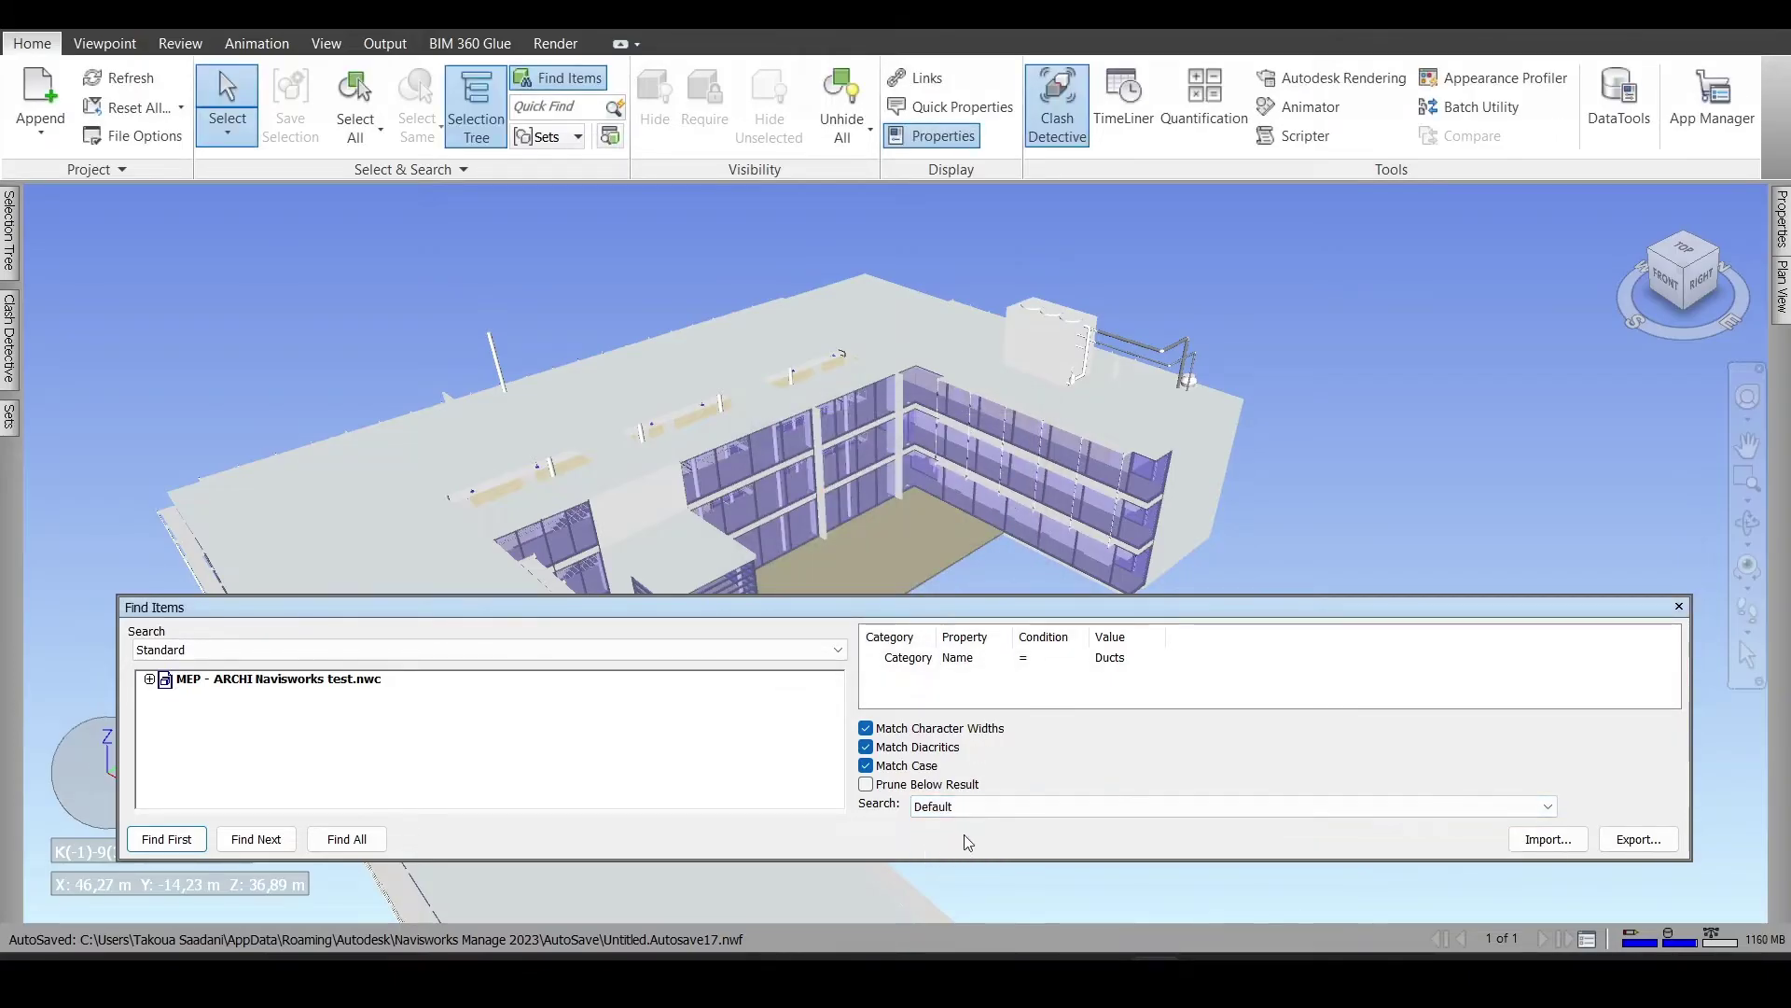
{"action": "left_click", "coordinate": [354, 843]}
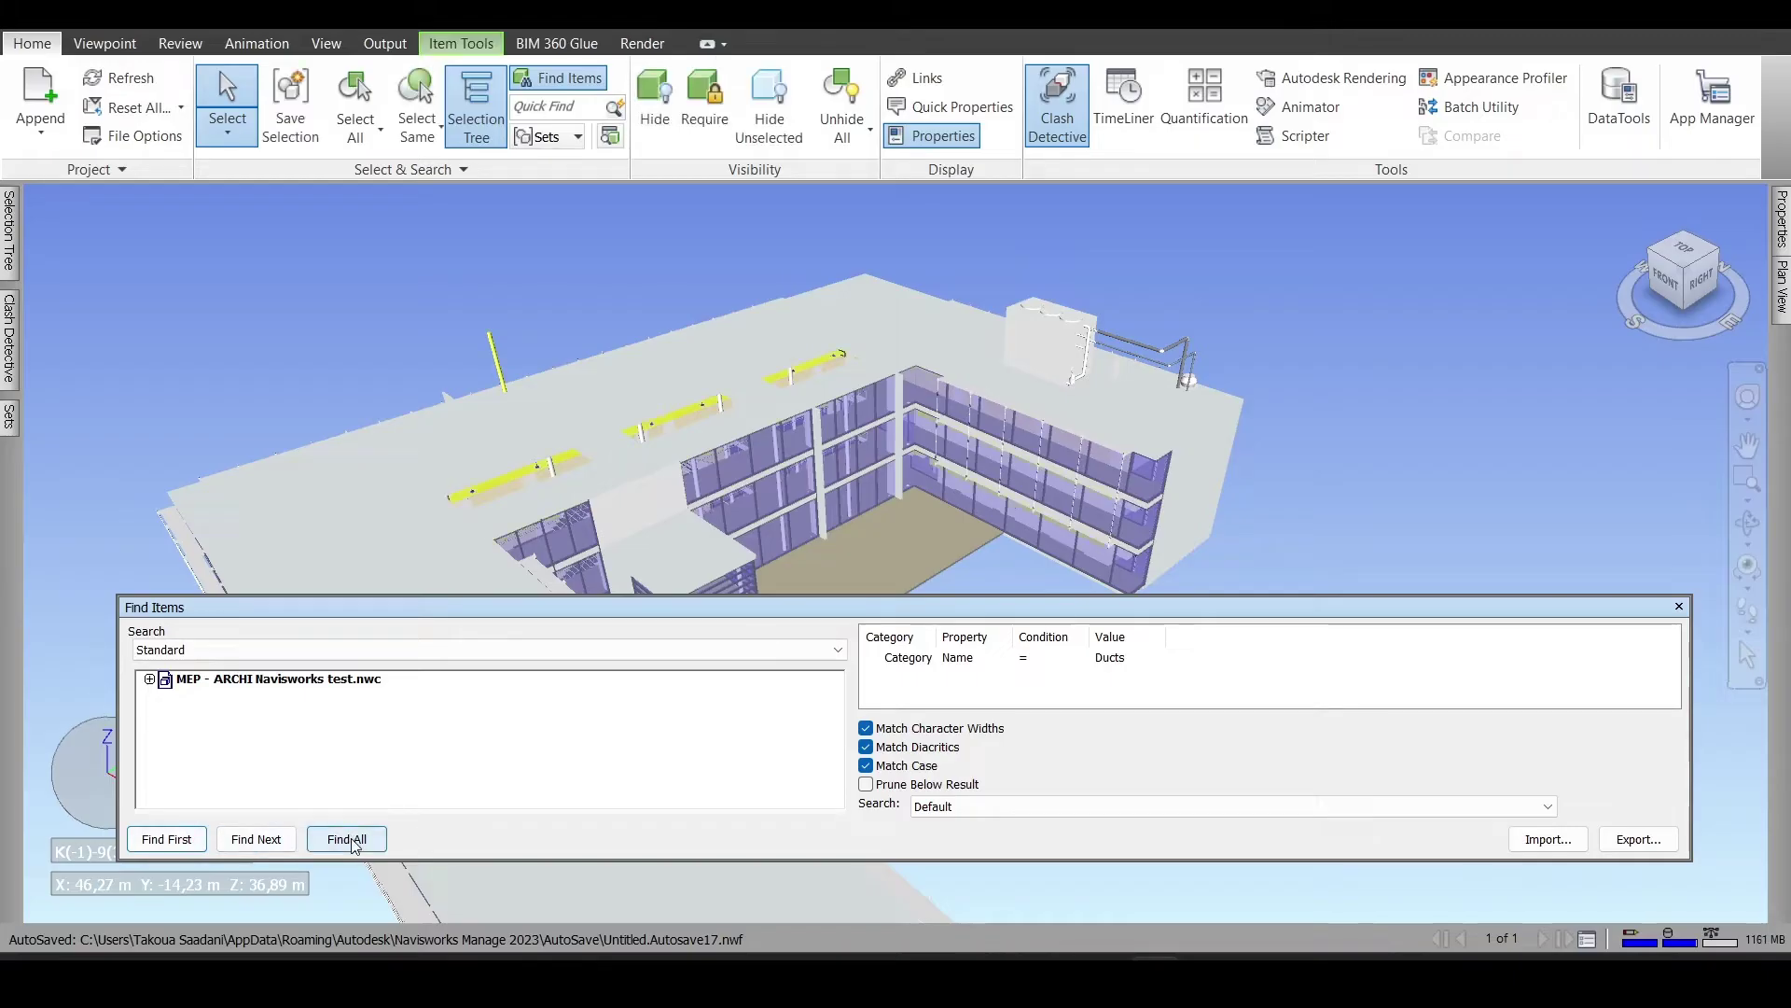
Orbit and zoom the model to inspect the selected ducts
{"action": "left_click_drag", "start_coordinate": [1431, 613], "coordinate": [1453, 751]}
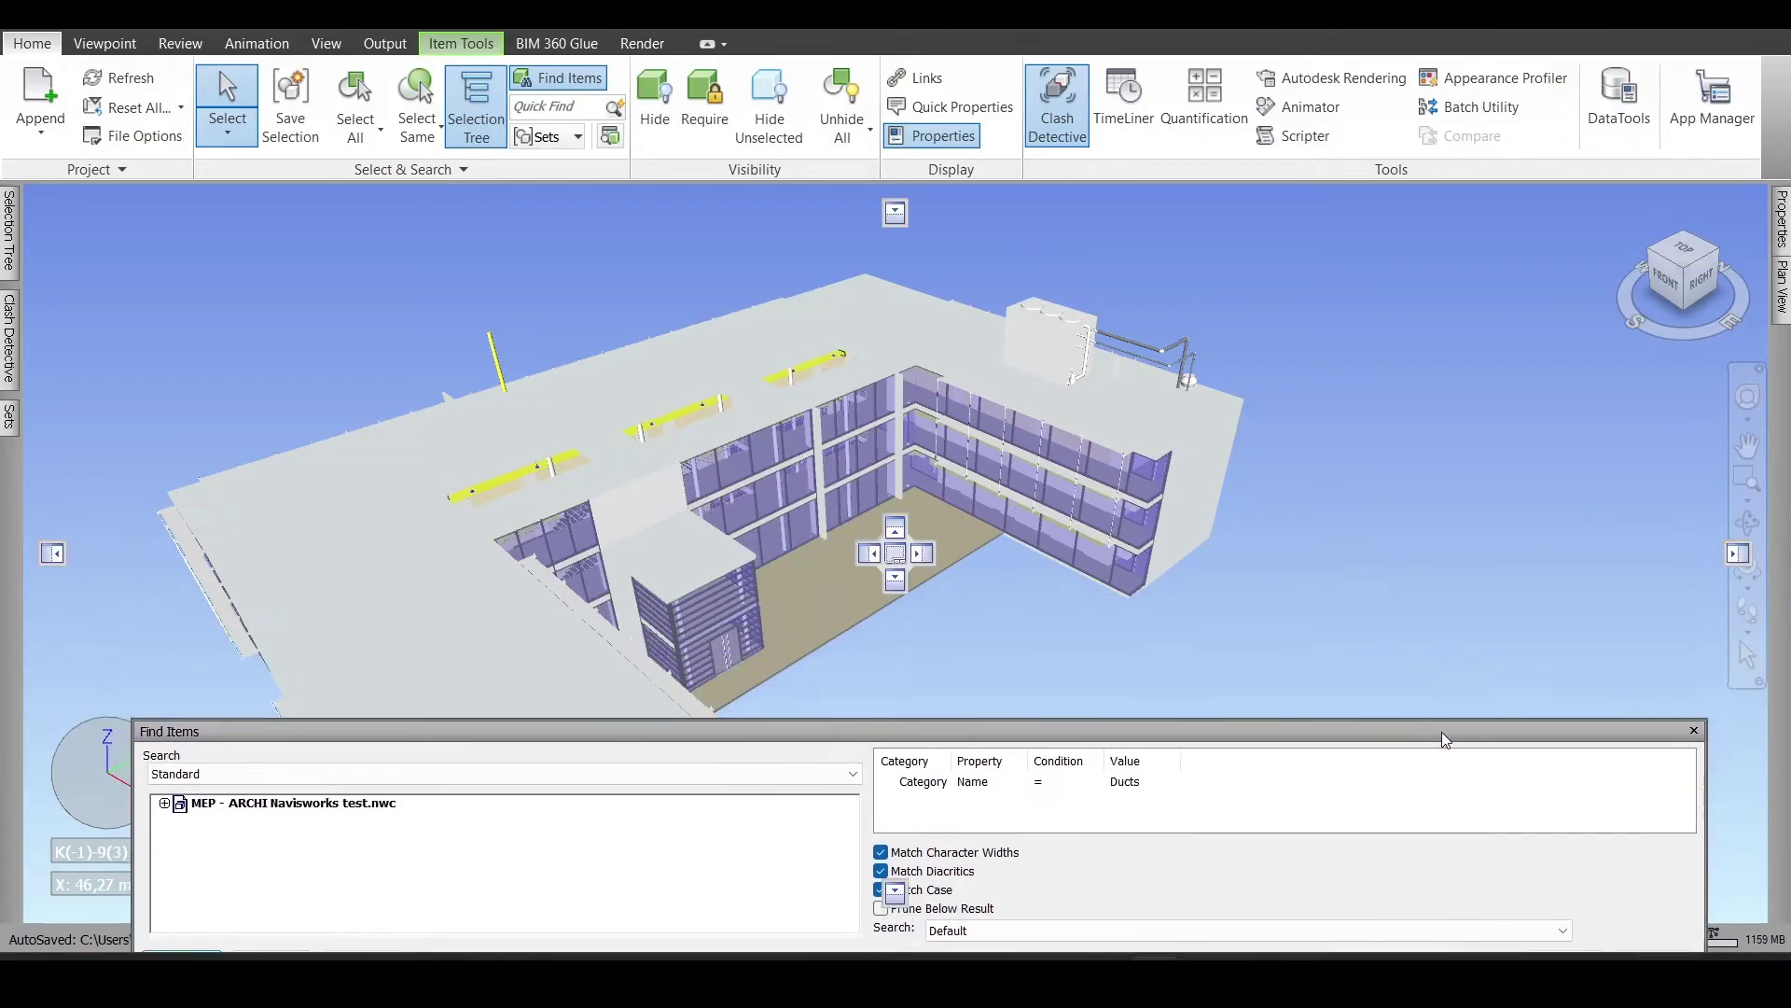
{"action": "left_click_drag", "start_coordinate": [1694, 271], "coordinate": [1586, 266]}
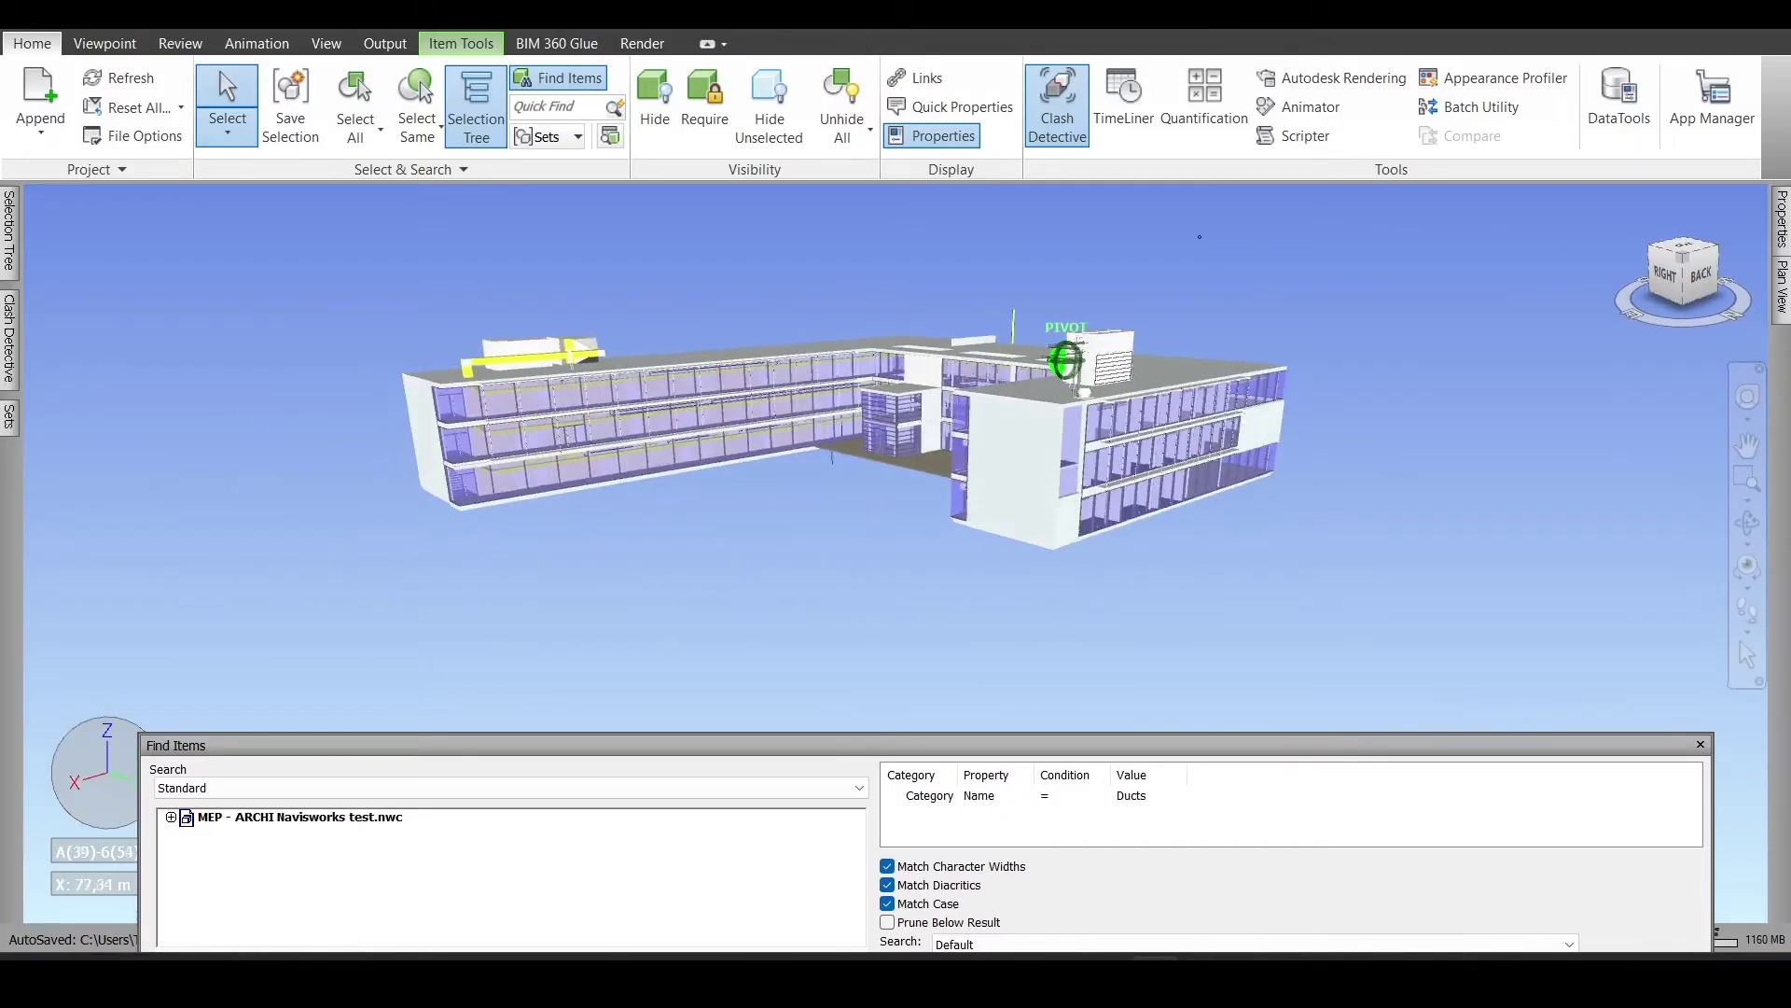
{"action": "left_click_drag", "start_coordinate": [1257, 236], "coordinate": [1458, 326]}
{"action": "scroll", "coordinate": [812, 425], "scroll_direction": "up", "scroll_amount": 2}
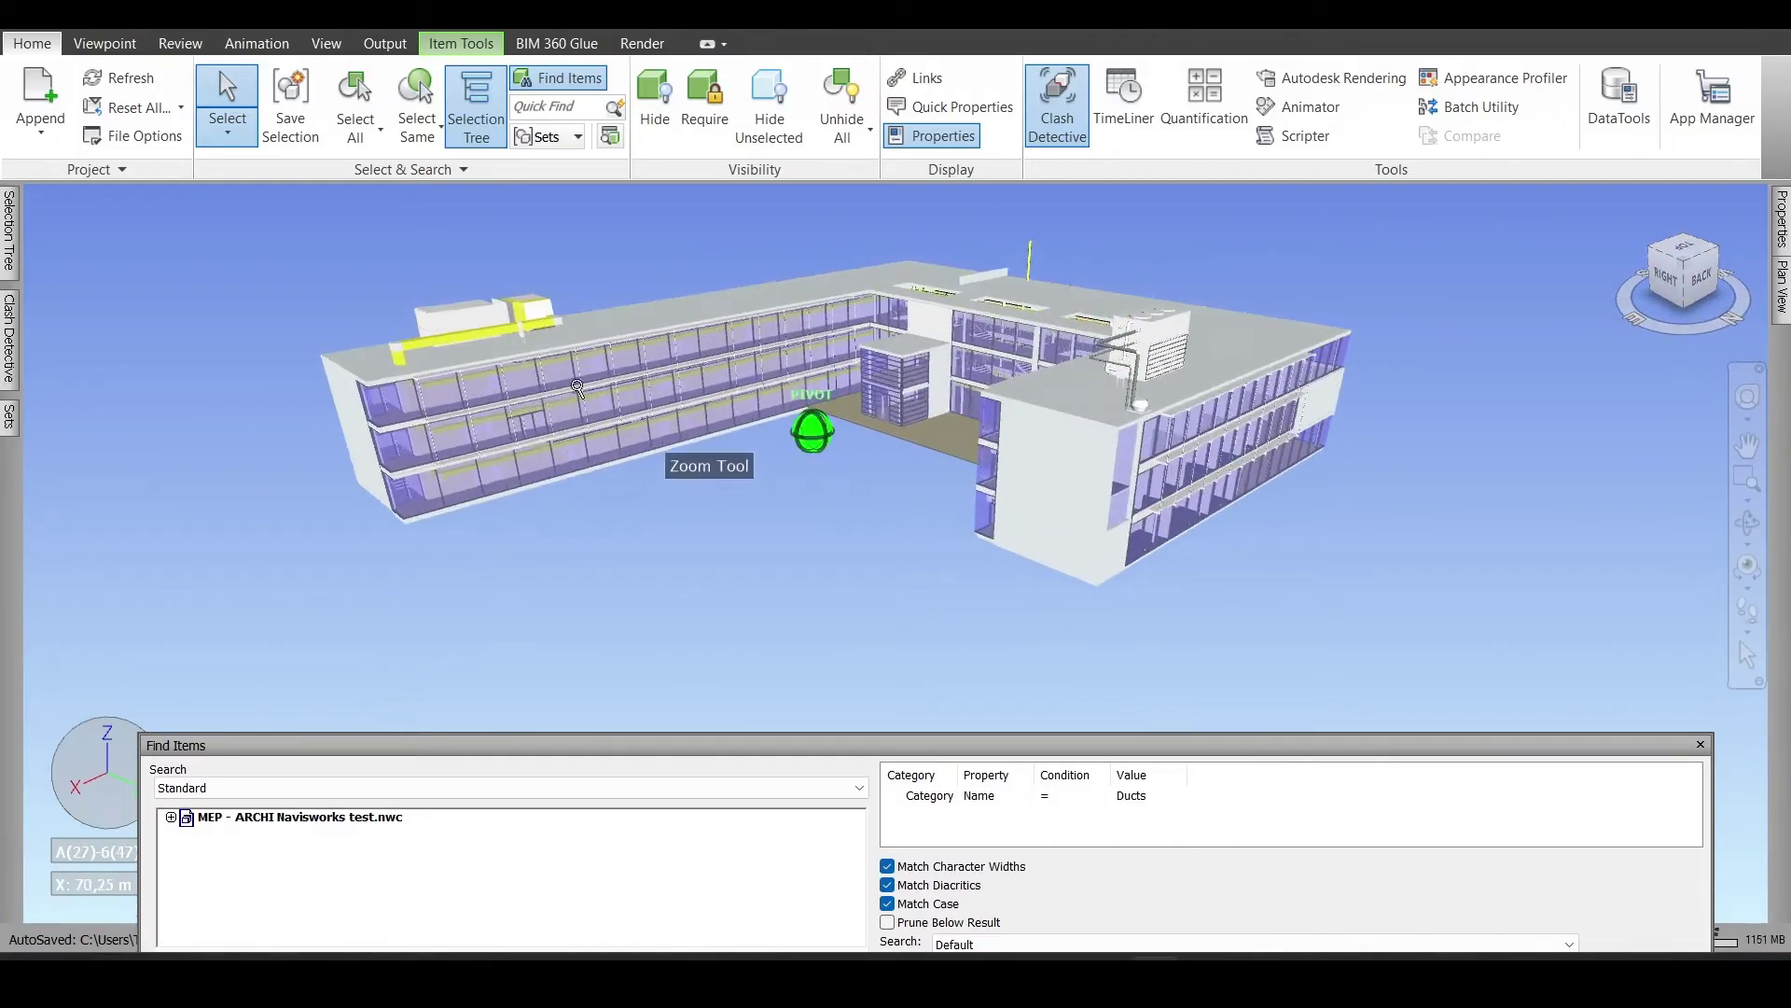
{"action": "scroll", "coordinate": [811, 424], "scroll_direction": "up", "scroll_amount": 2}
{"action": "scroll", "coordinate": [811, 425], "scroll_direction": "up", "scroll_amount": 2}
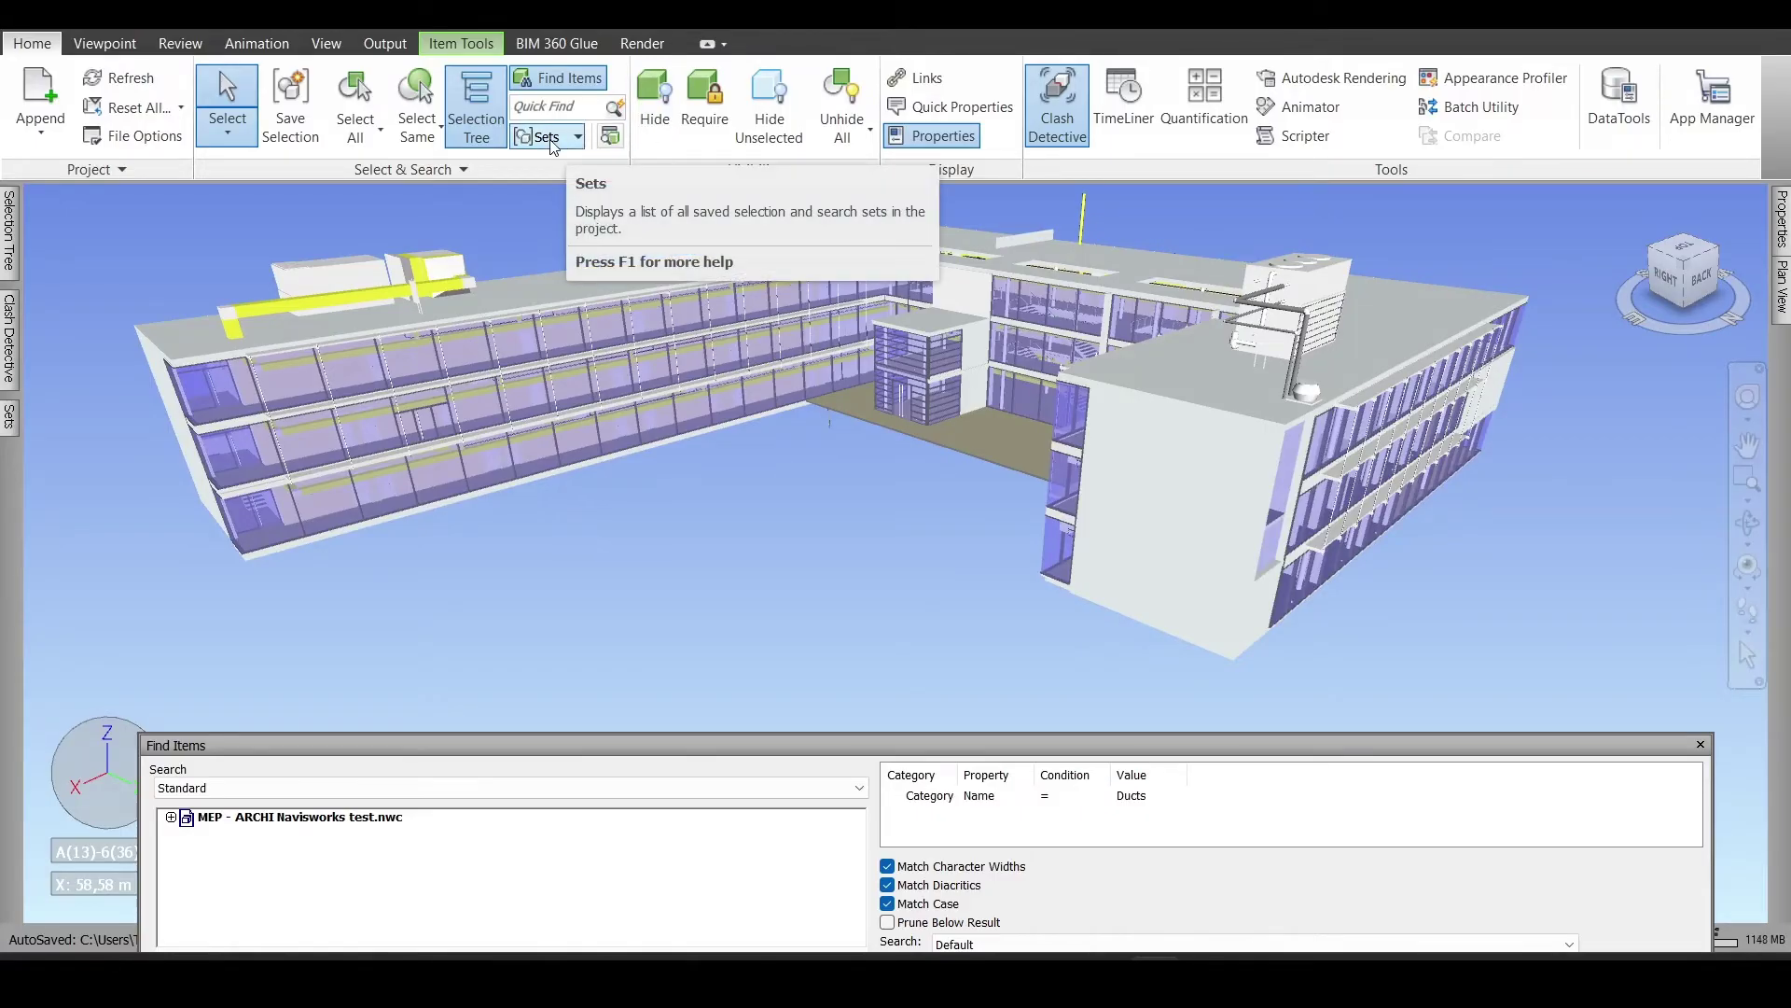
Save the current duct selection as a set named 'MEP Ducts' in Manage Sets
{"action": "left_click", "coordinate": [573, 145]}
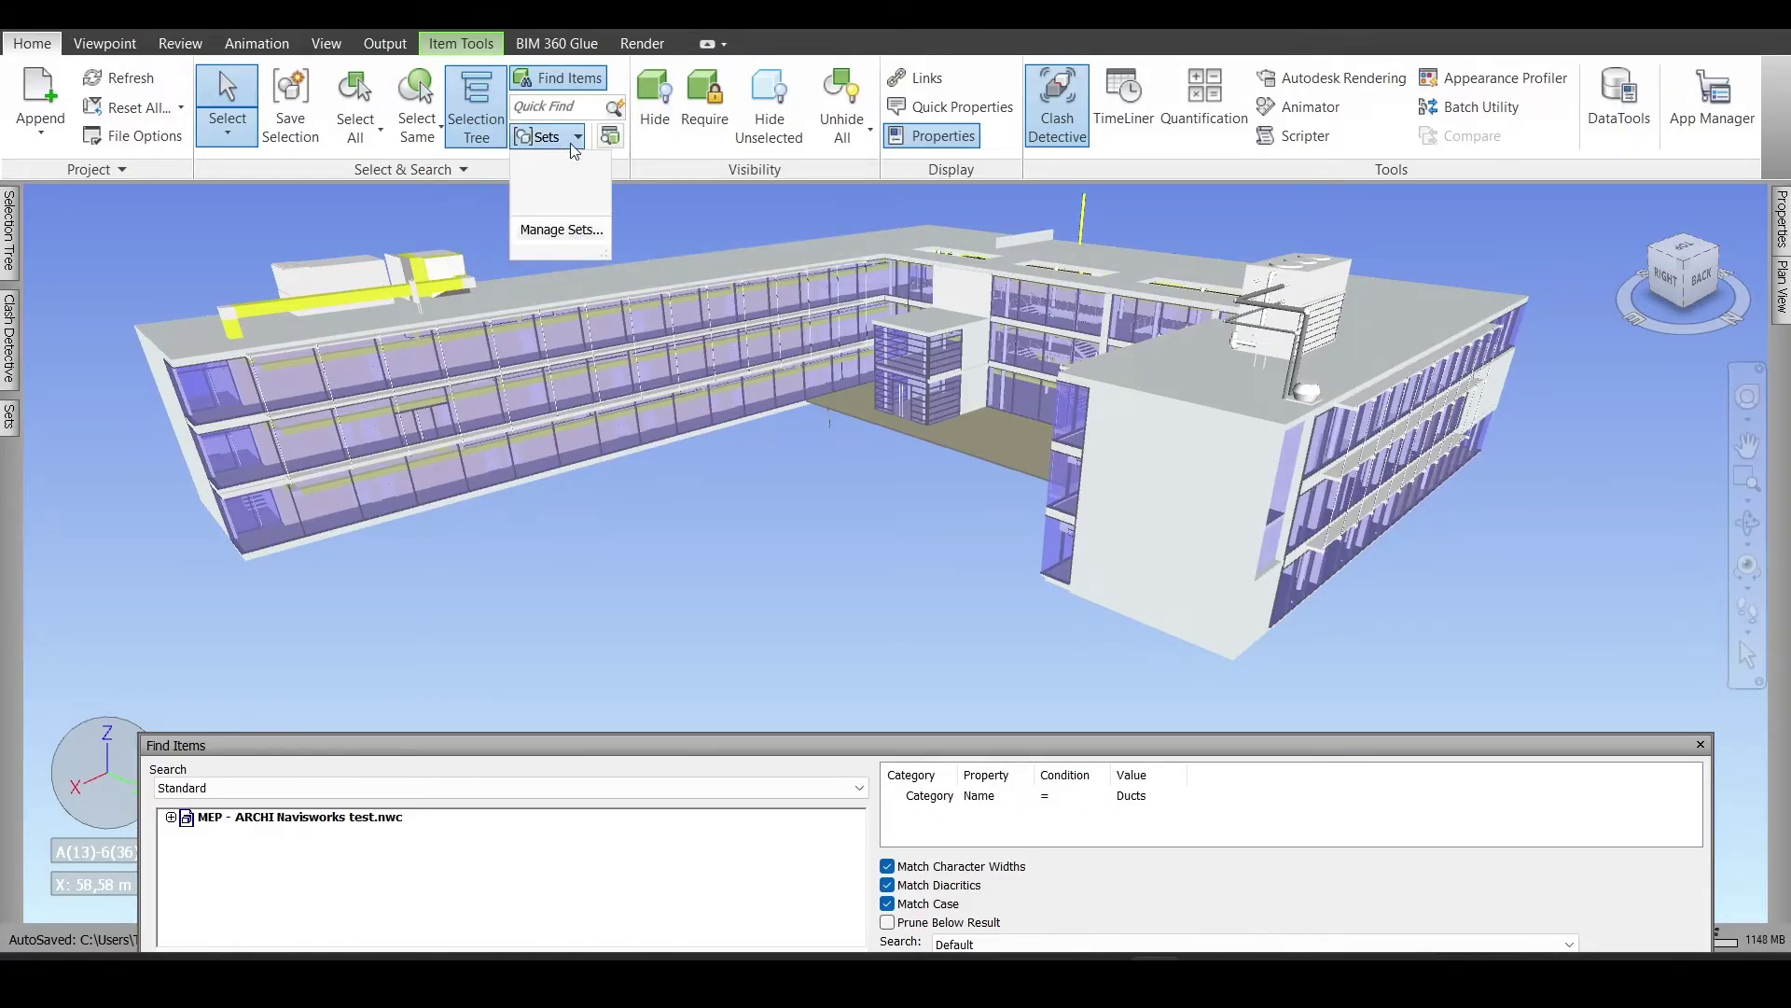
{"action": "left_click", "coordinate": [551, 229]}
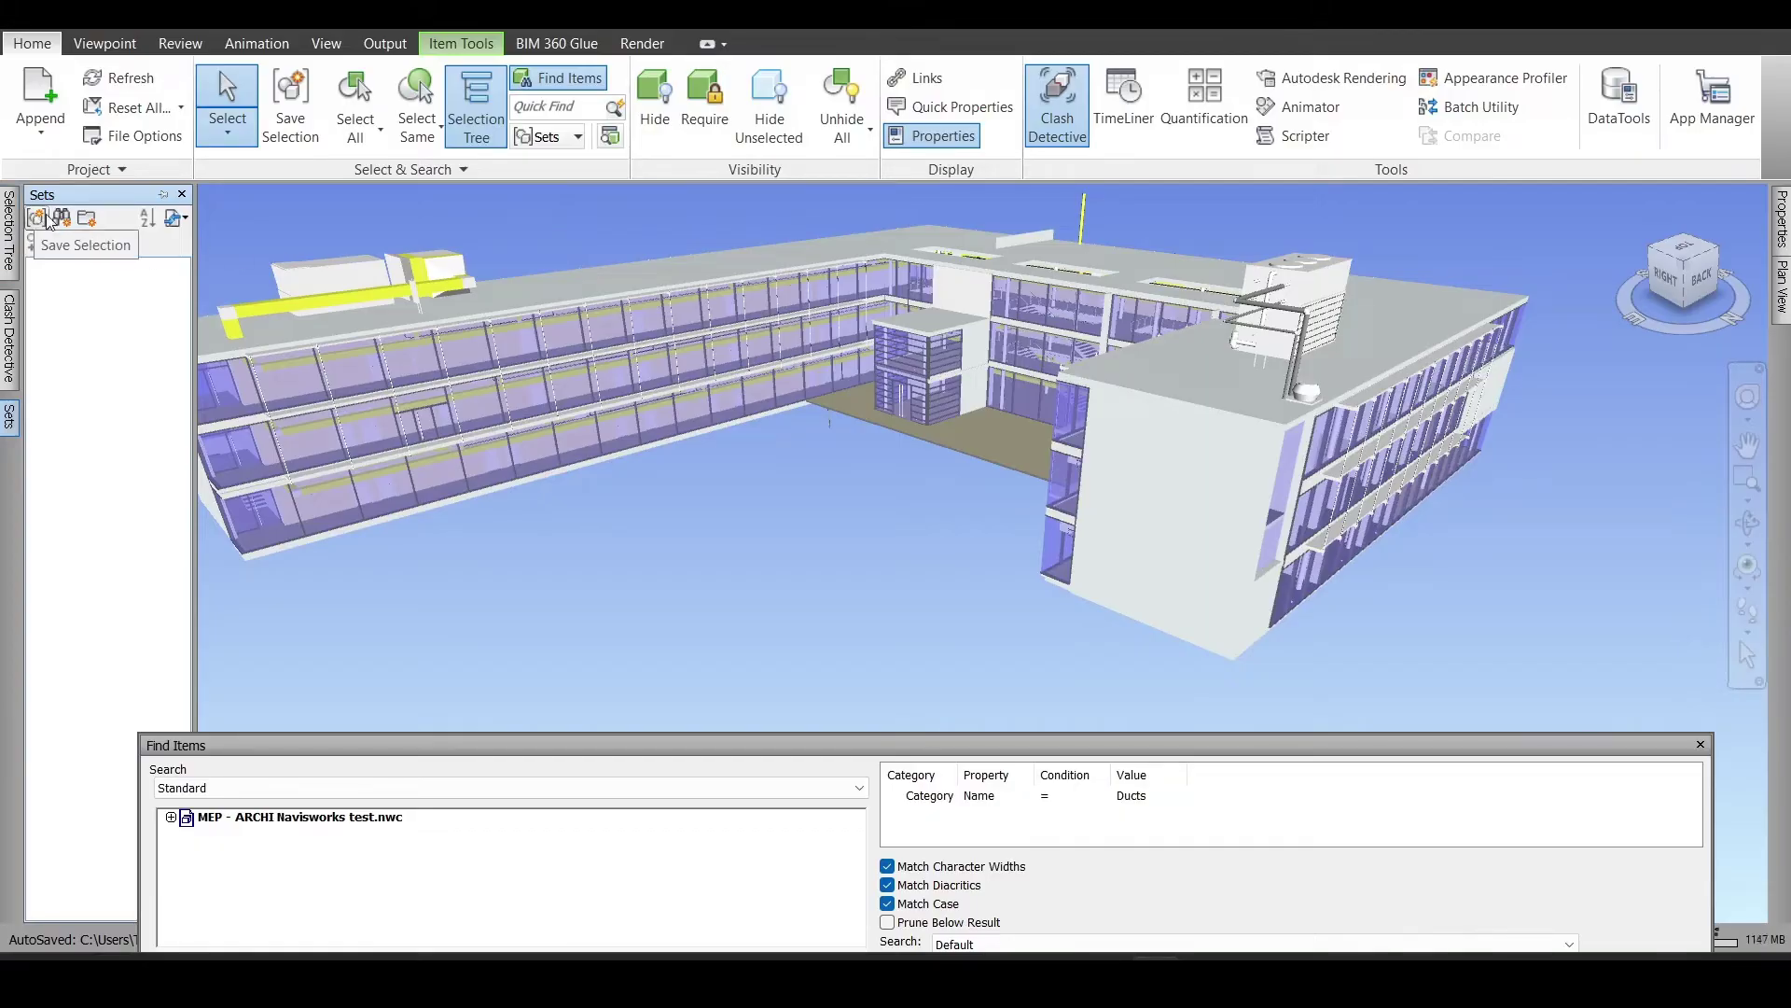
{"action": "left_click", "coordinate": [35, 220]}
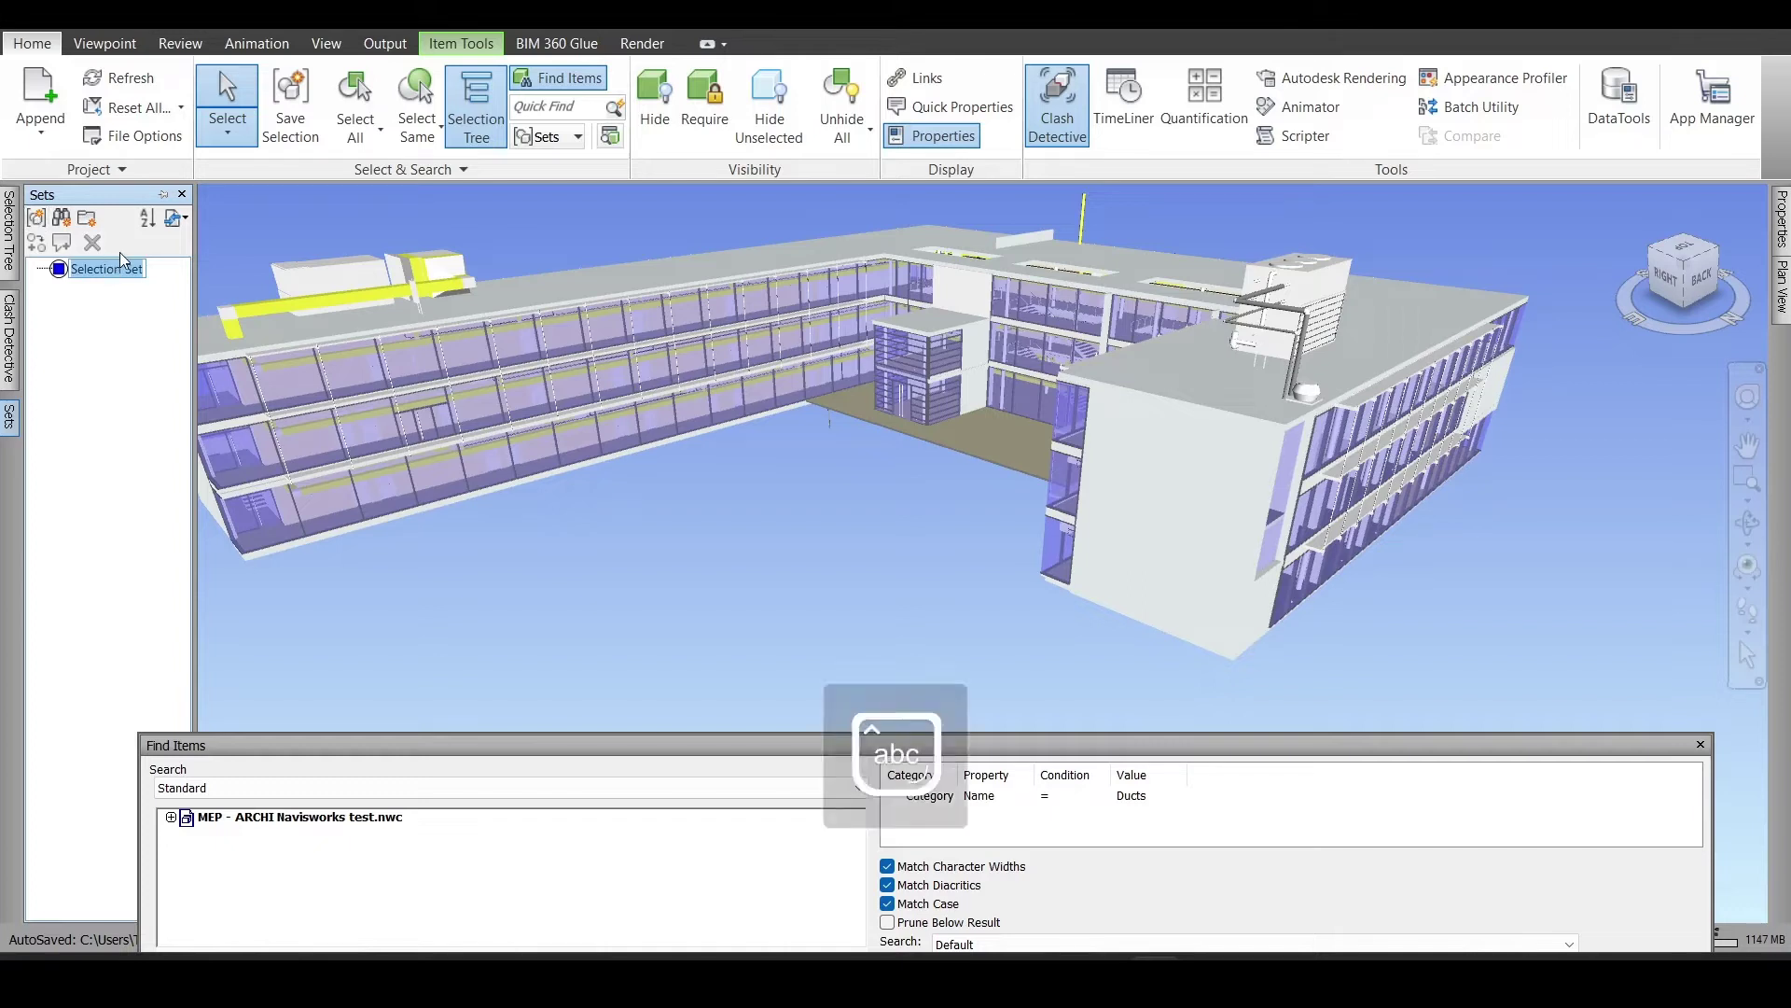
{"action": "type", "text": "MEP D"}
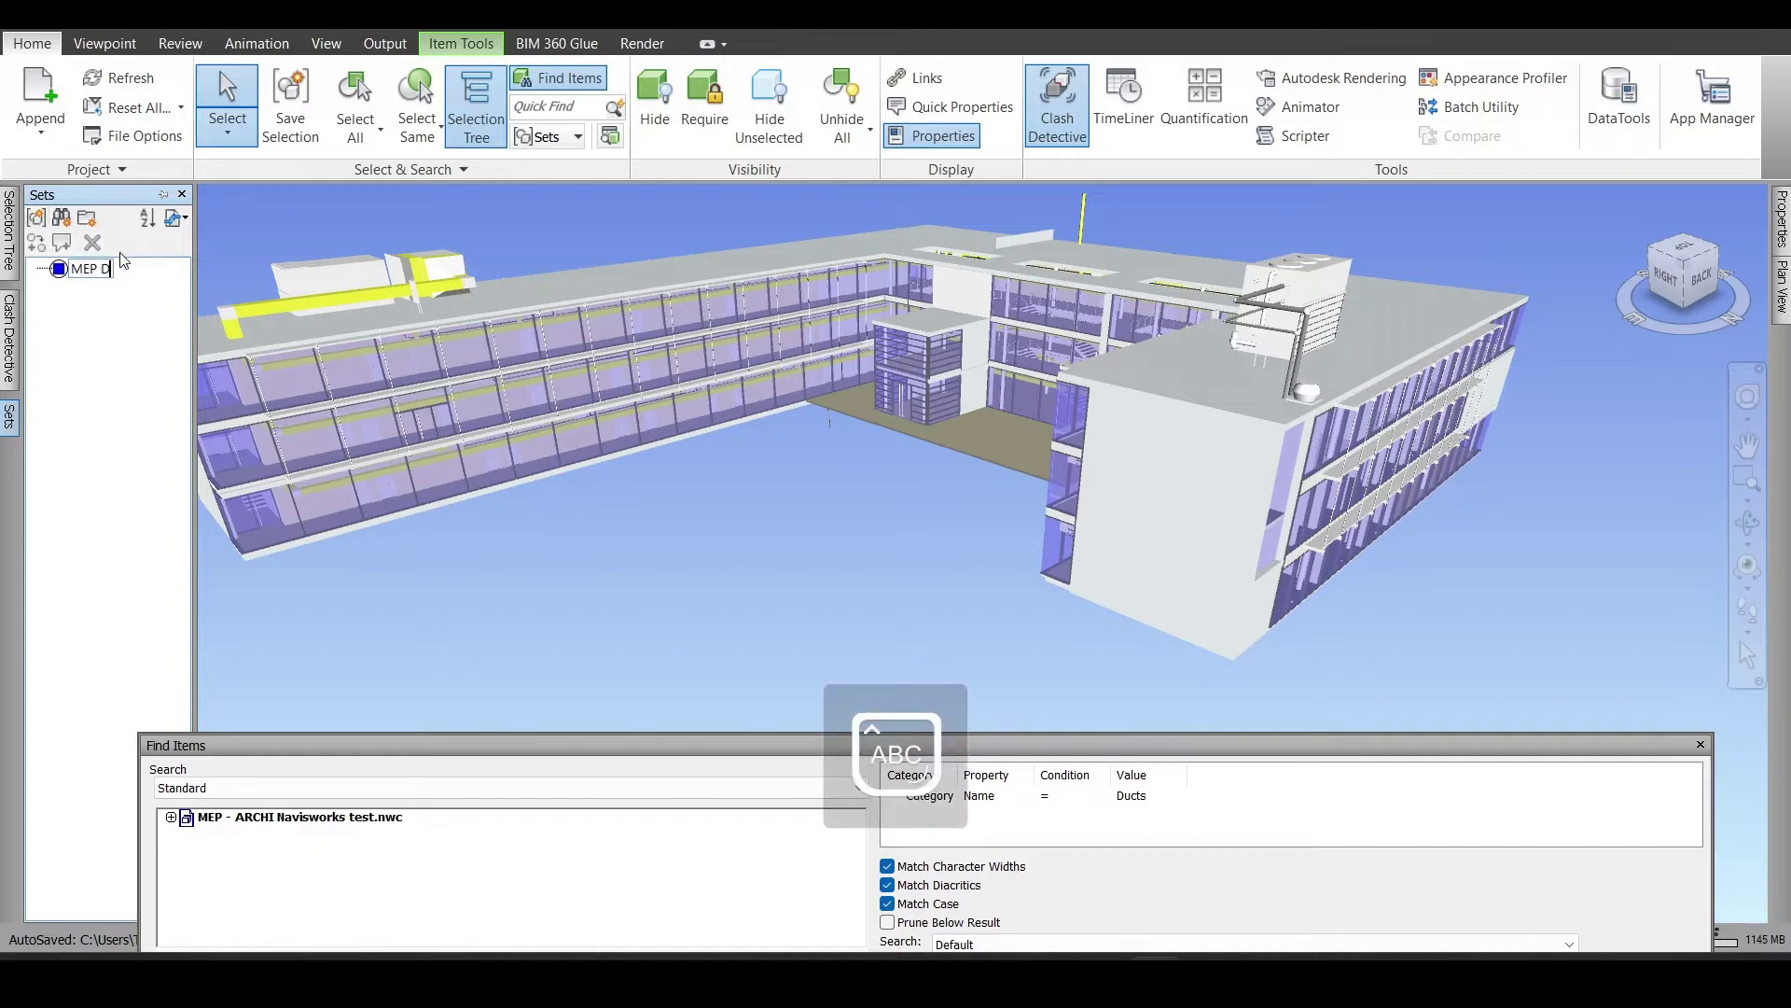
{"action": "type", "text": "ucts"}
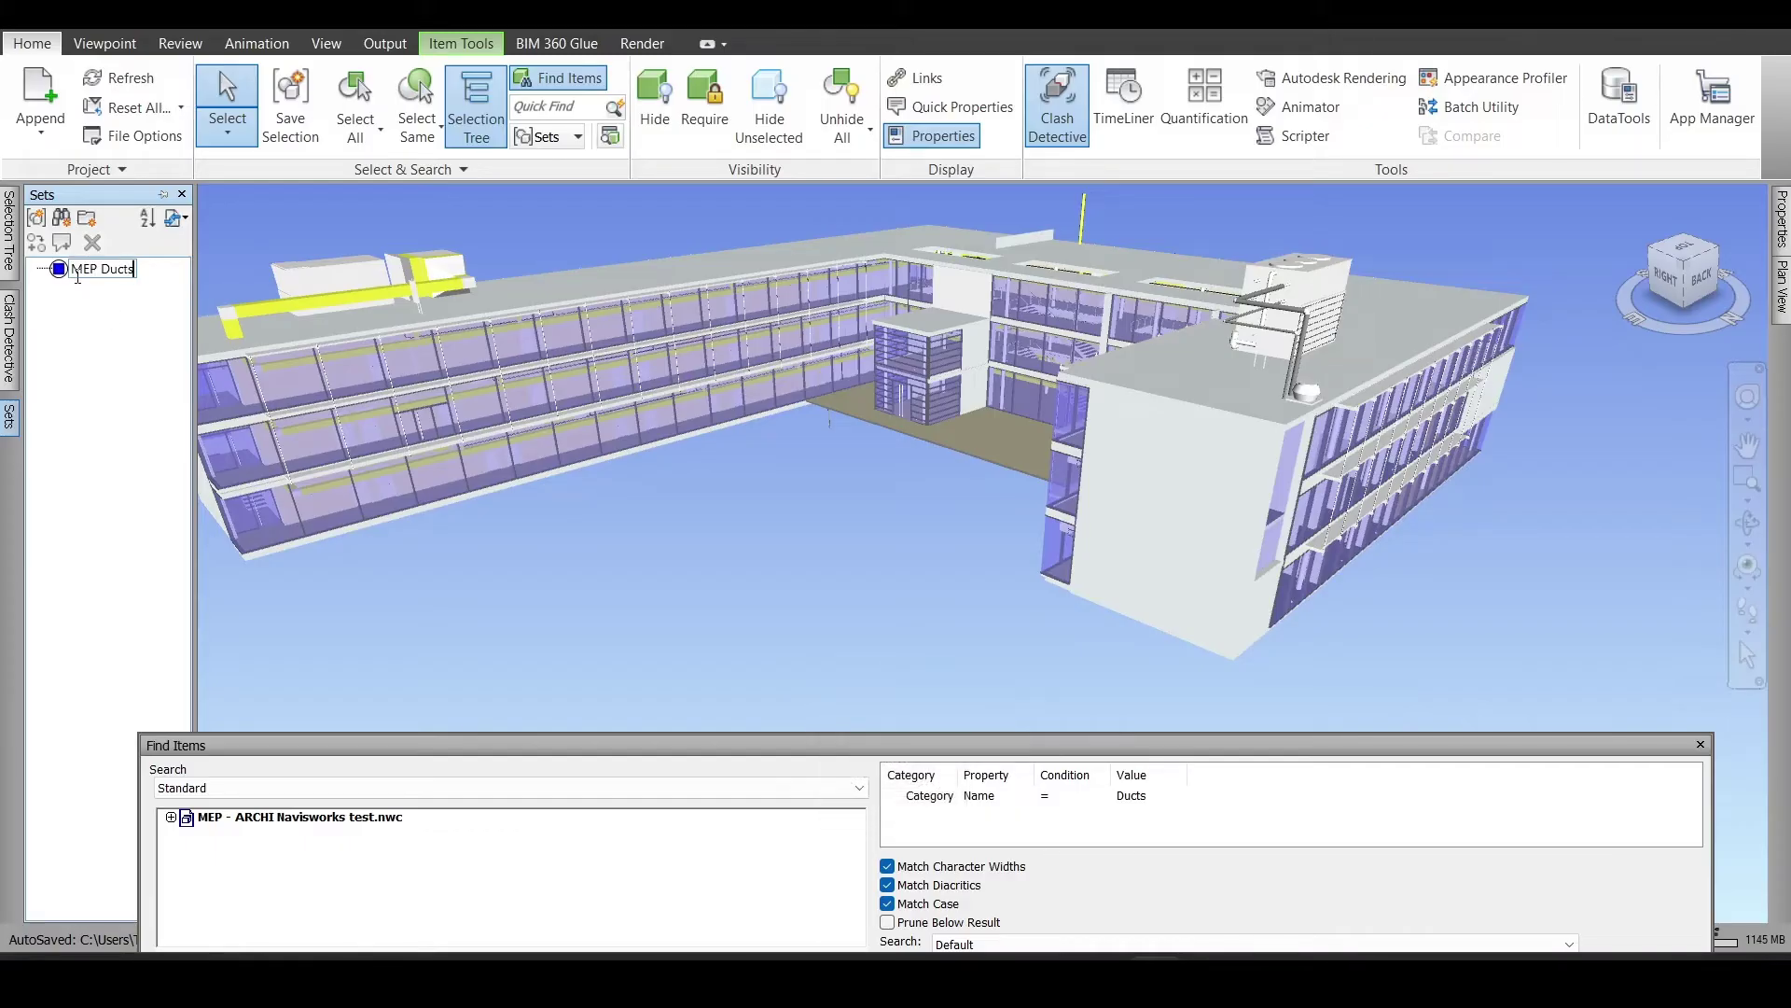
{"action": "key", "text": "Return"}
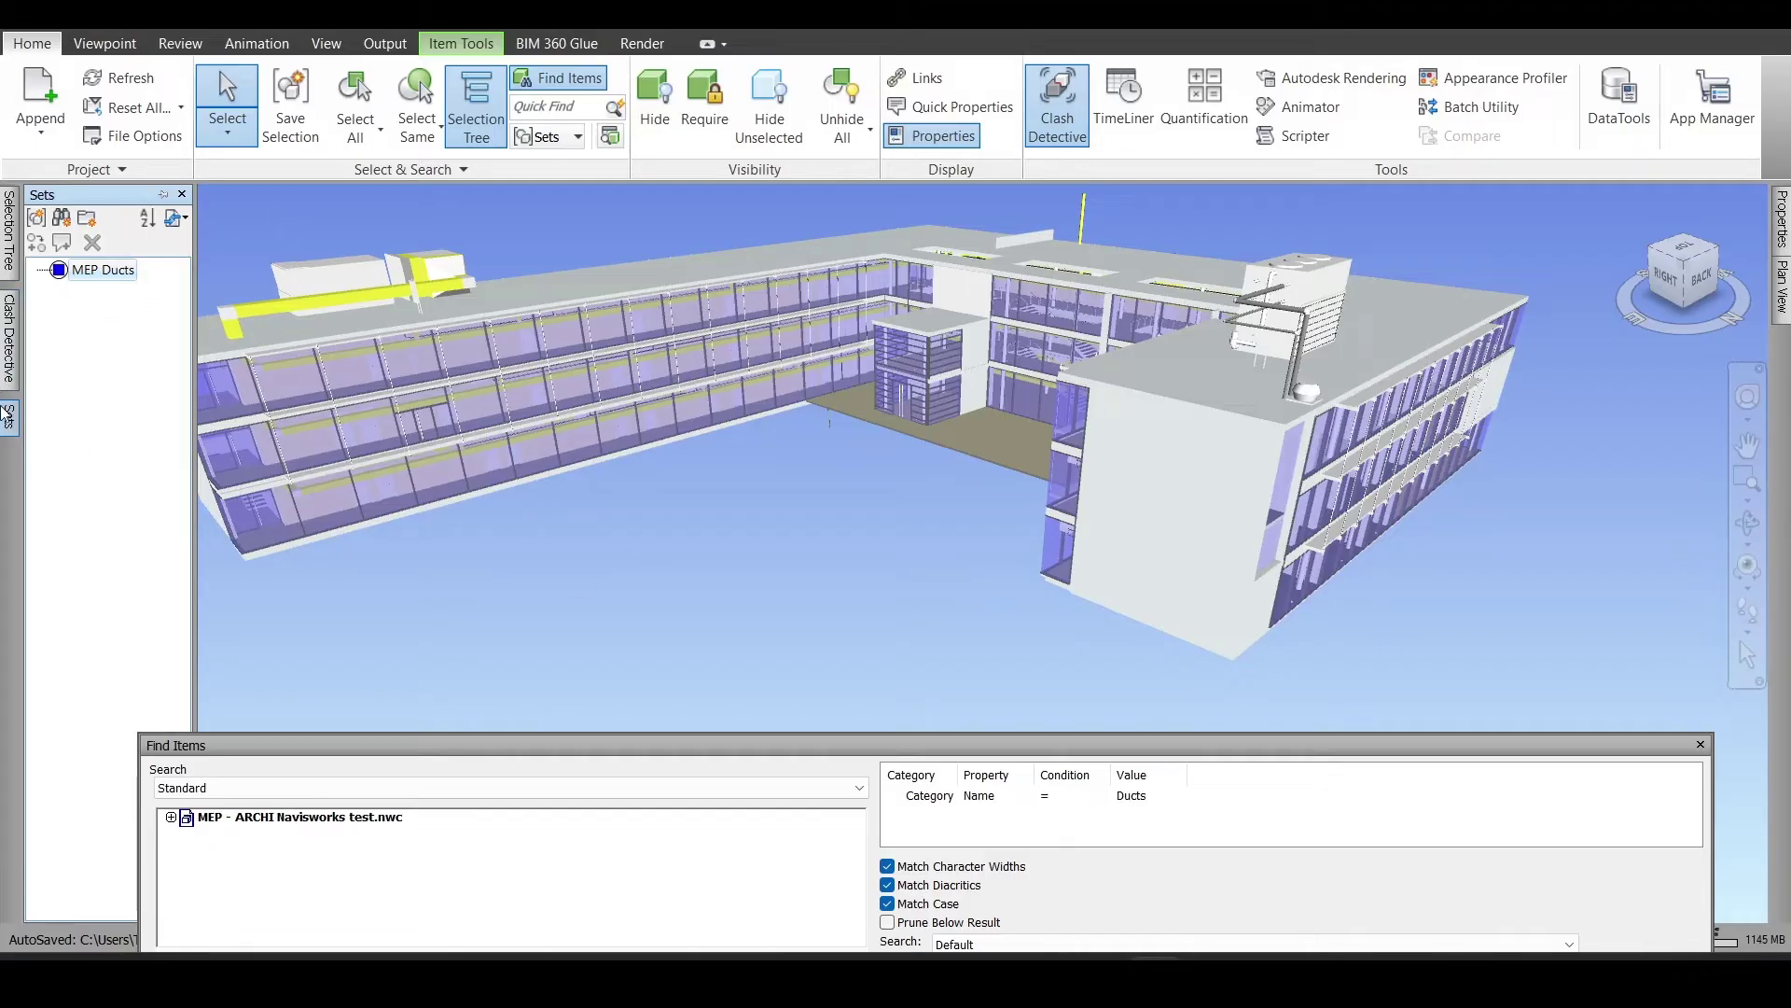
Clear the selection and add a second condition Category > Name = Duct Fittings
{"action": "left_click", "coordinate": [254, 254]}
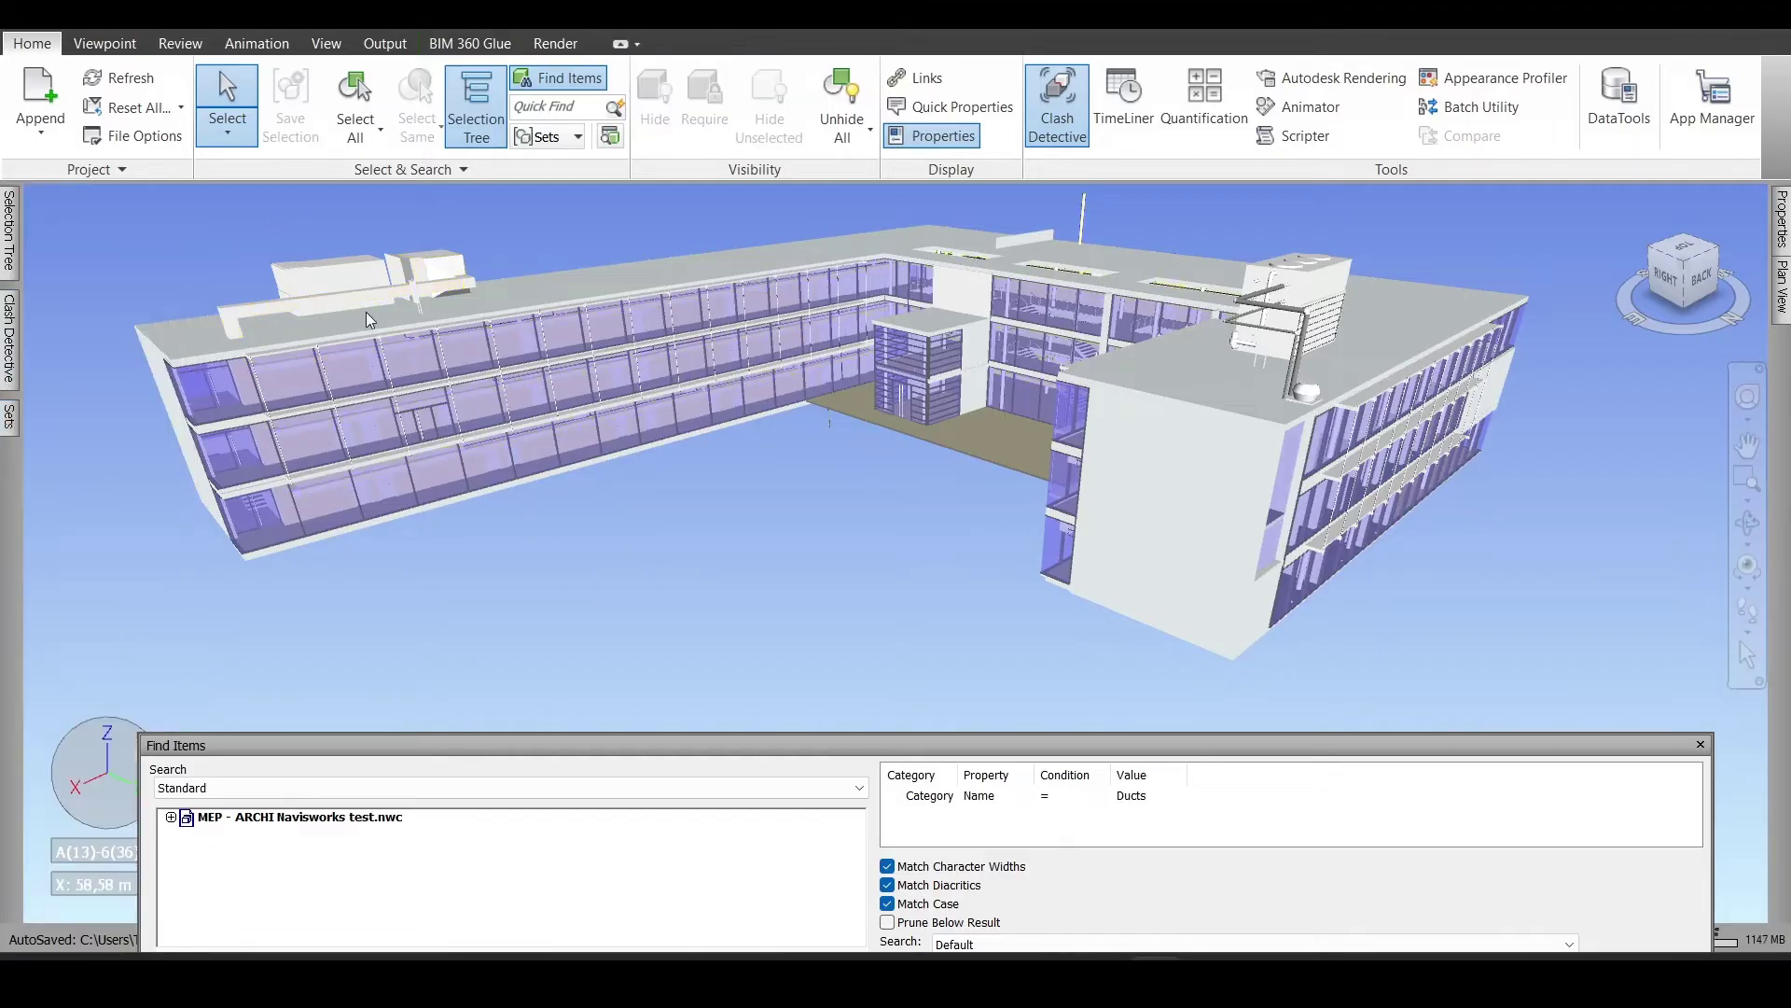
{"action": "scroll", "coordinate": [662, 598], "scroll_direction": "down", "scroll_amount": 1}
{"action": "left_click_drag", "start_coordinate": [869, 760], "coordinate": [851, 642]}
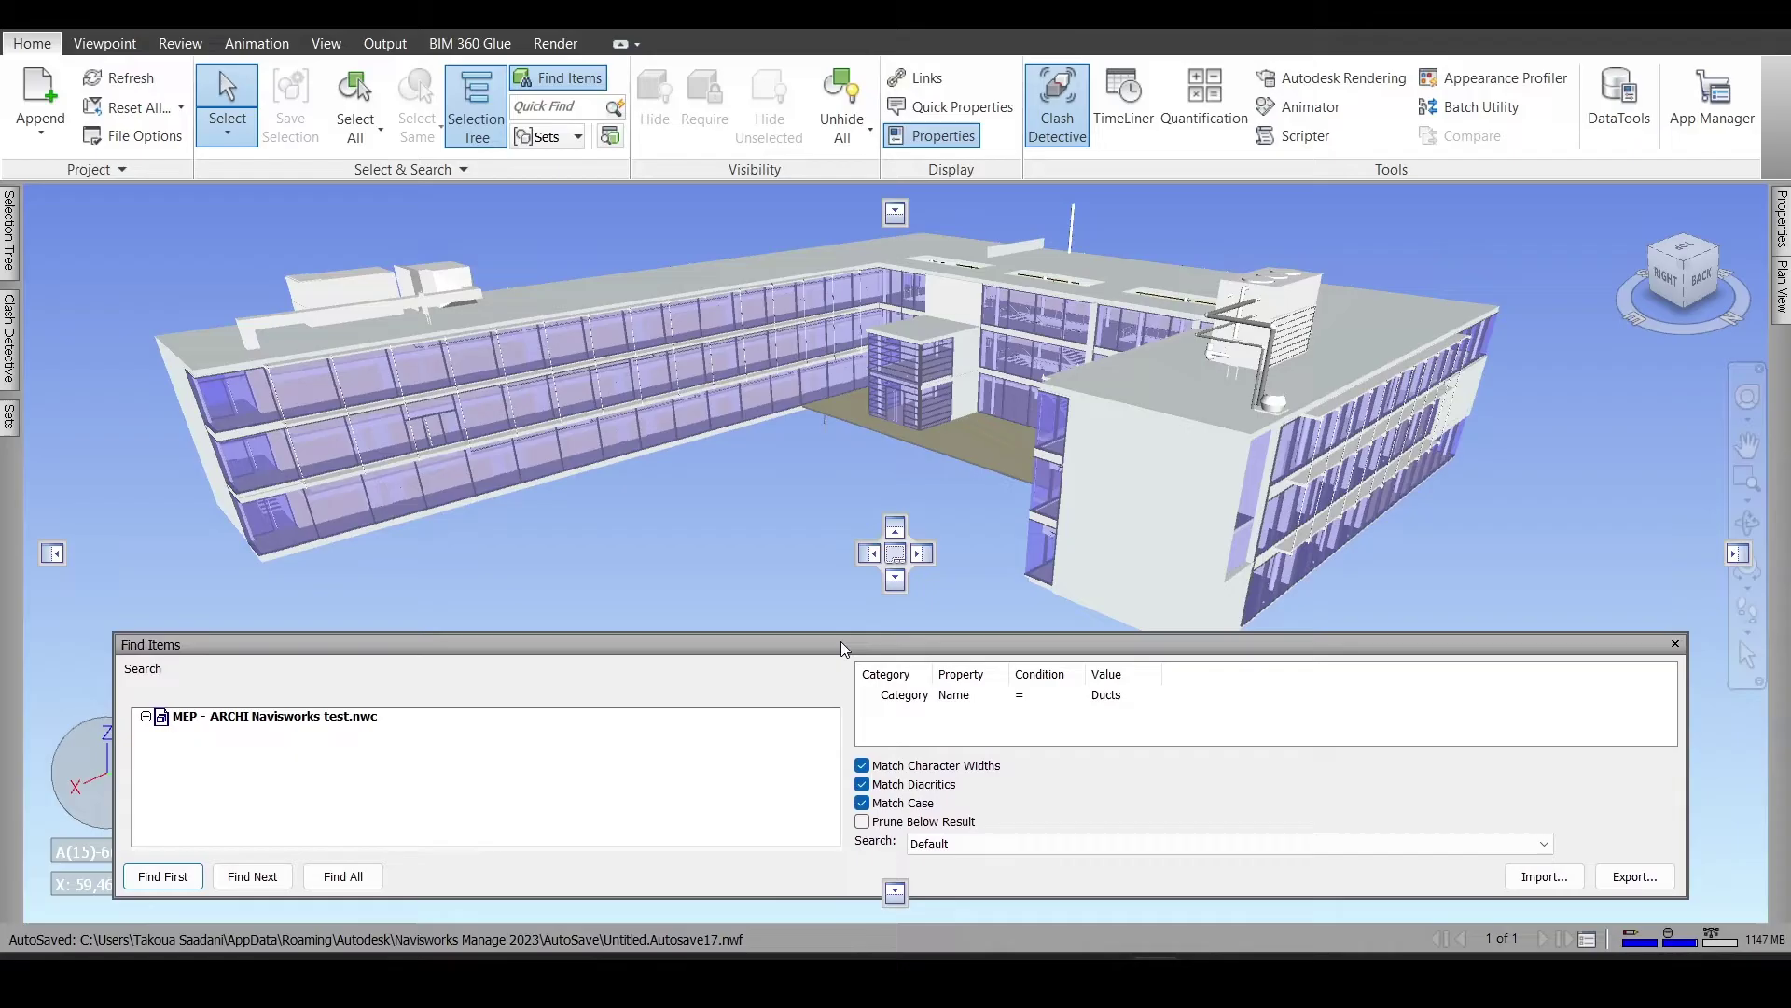
{"action": "left_click", "coordinate": [933, 709]}
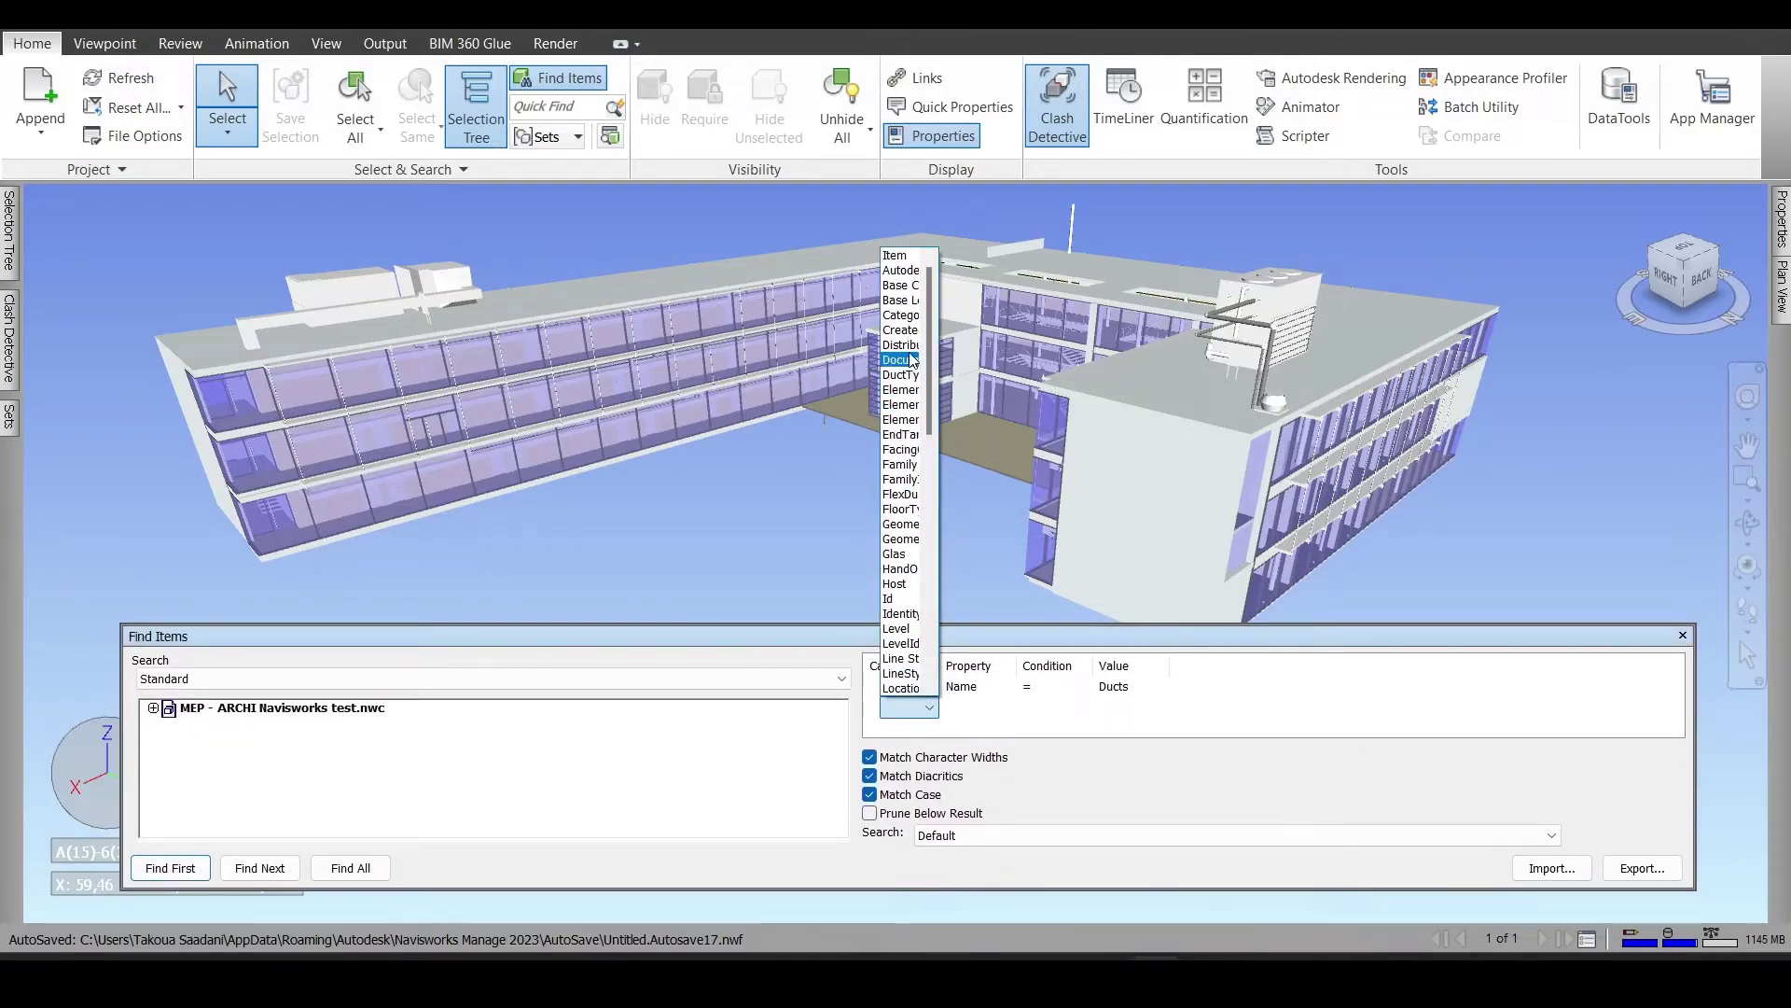
{"action": "left_click", "coordinate": [901, 316]}
{"action": "left_click", "coordinate": [997, 709]}
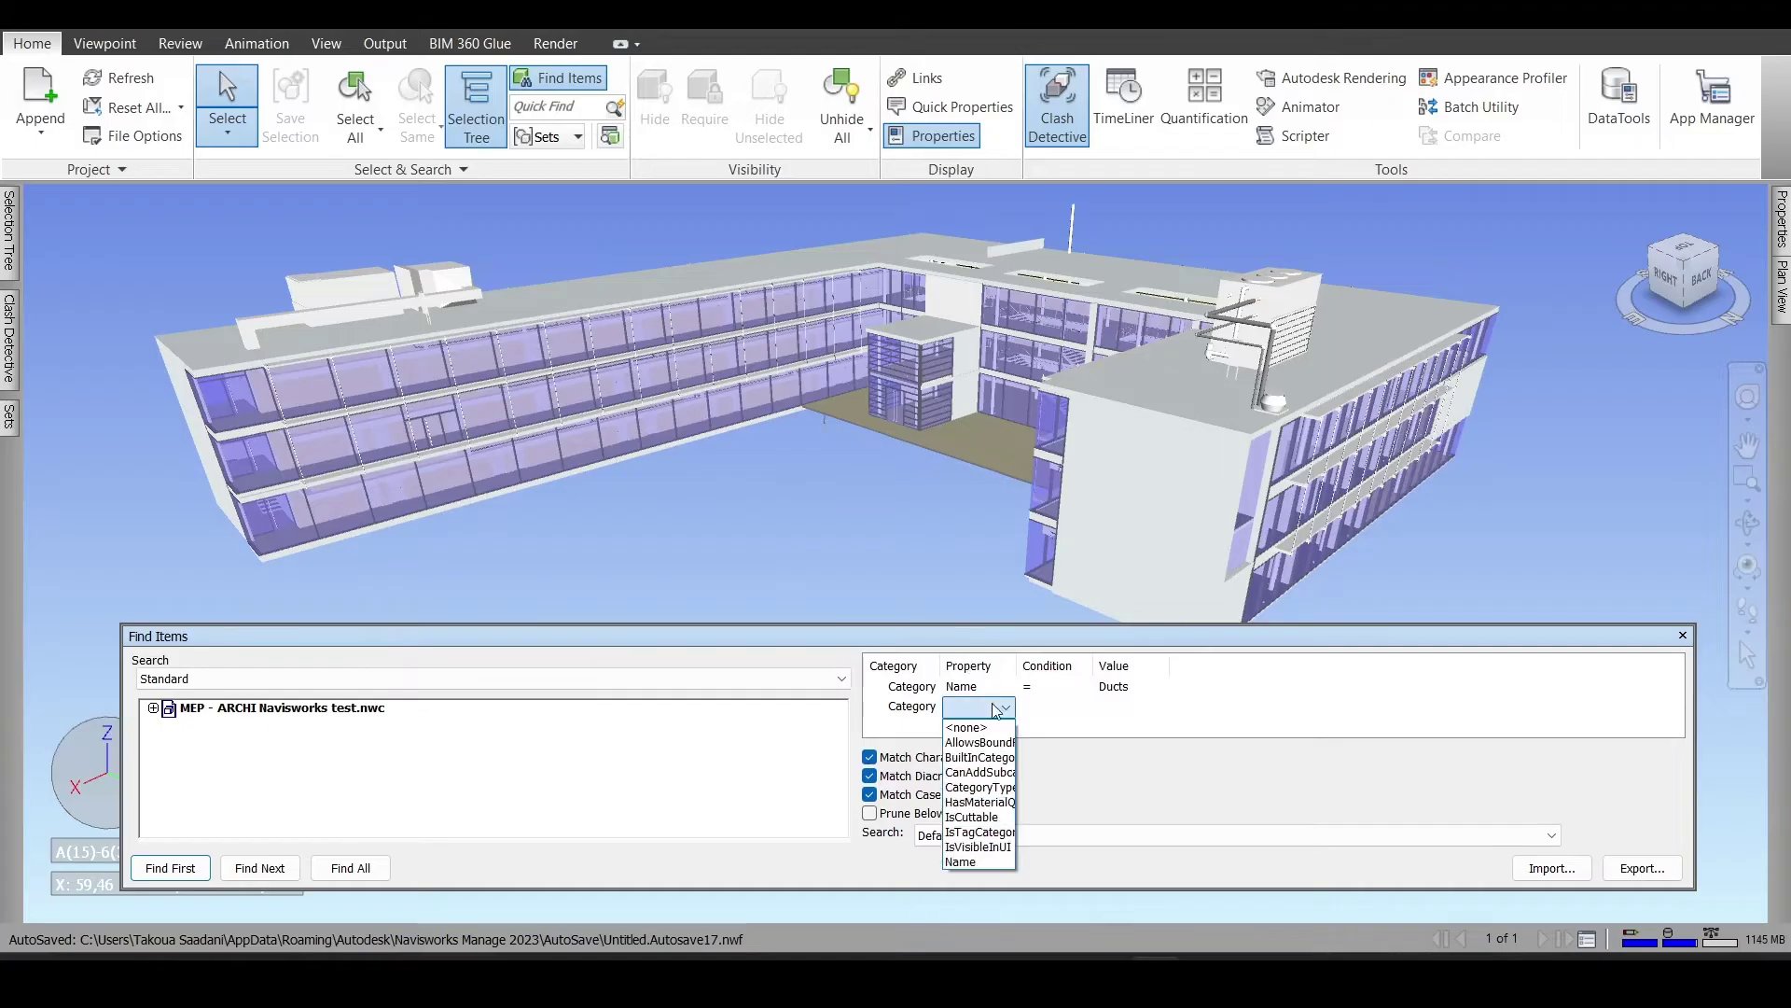
{"action": "left_click", "coordinate": [961, 861]}
{"action": "left_click", "coordinate": [1049, 709]}
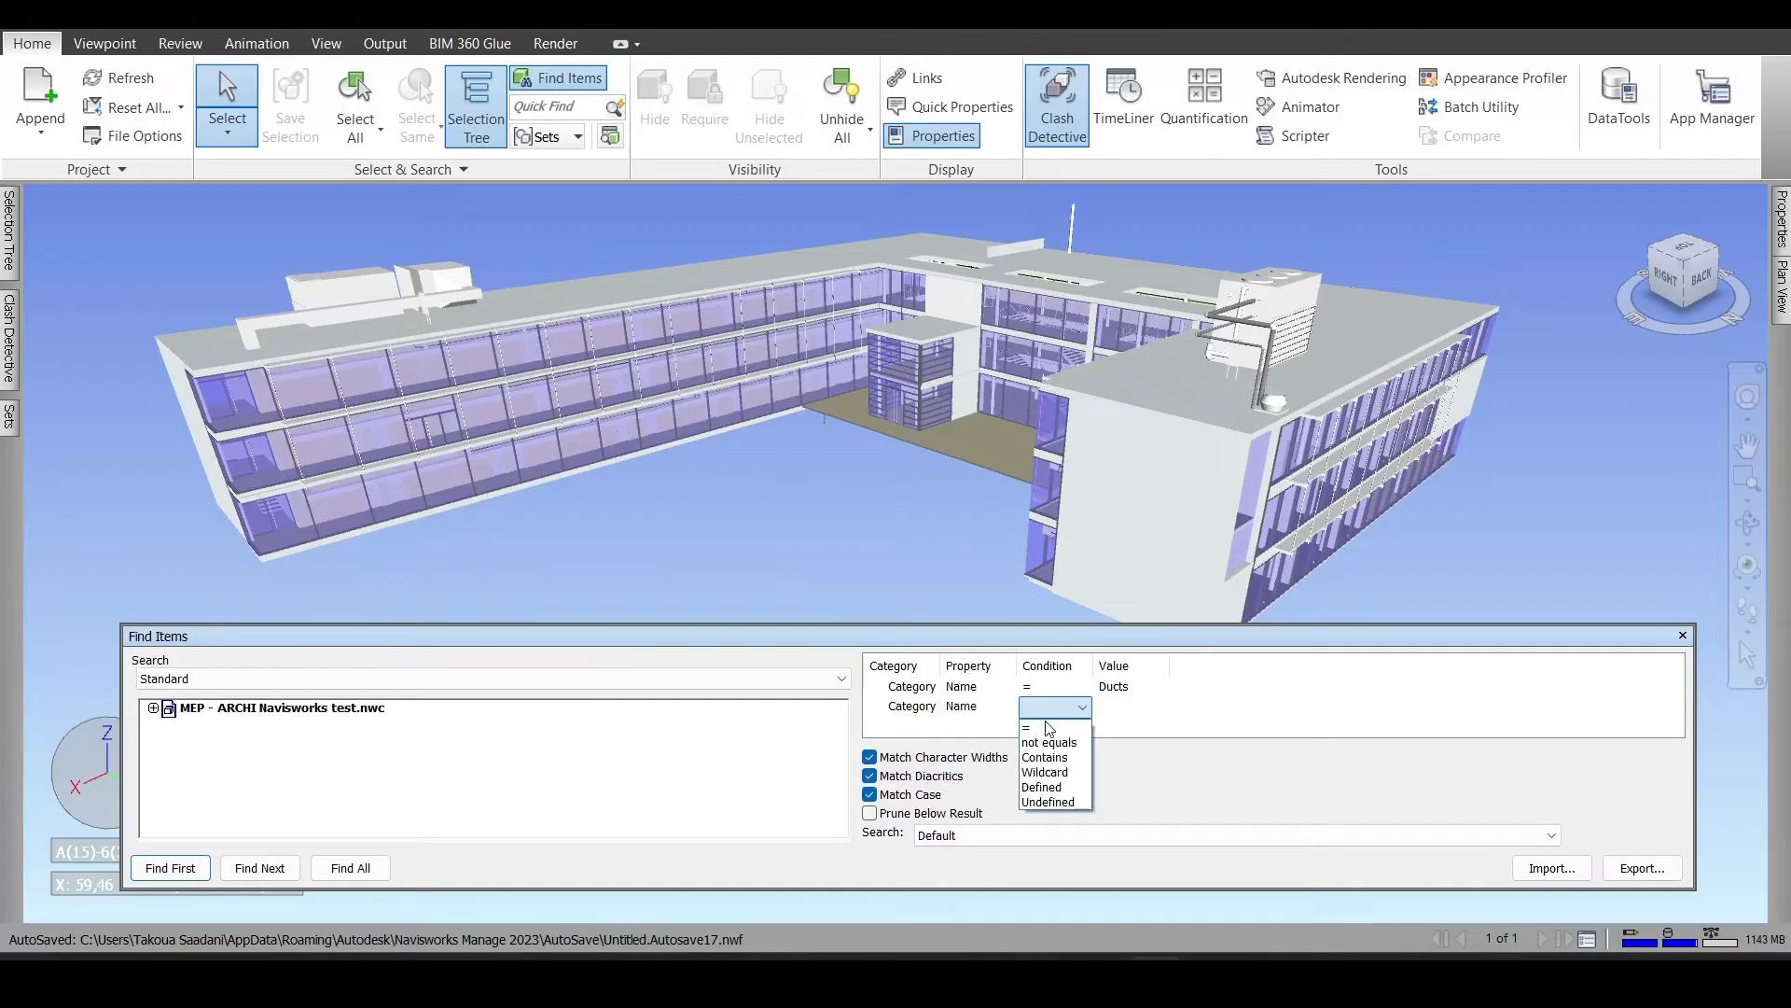
{"action": "left_click", "coordinate": [1050, 729]}
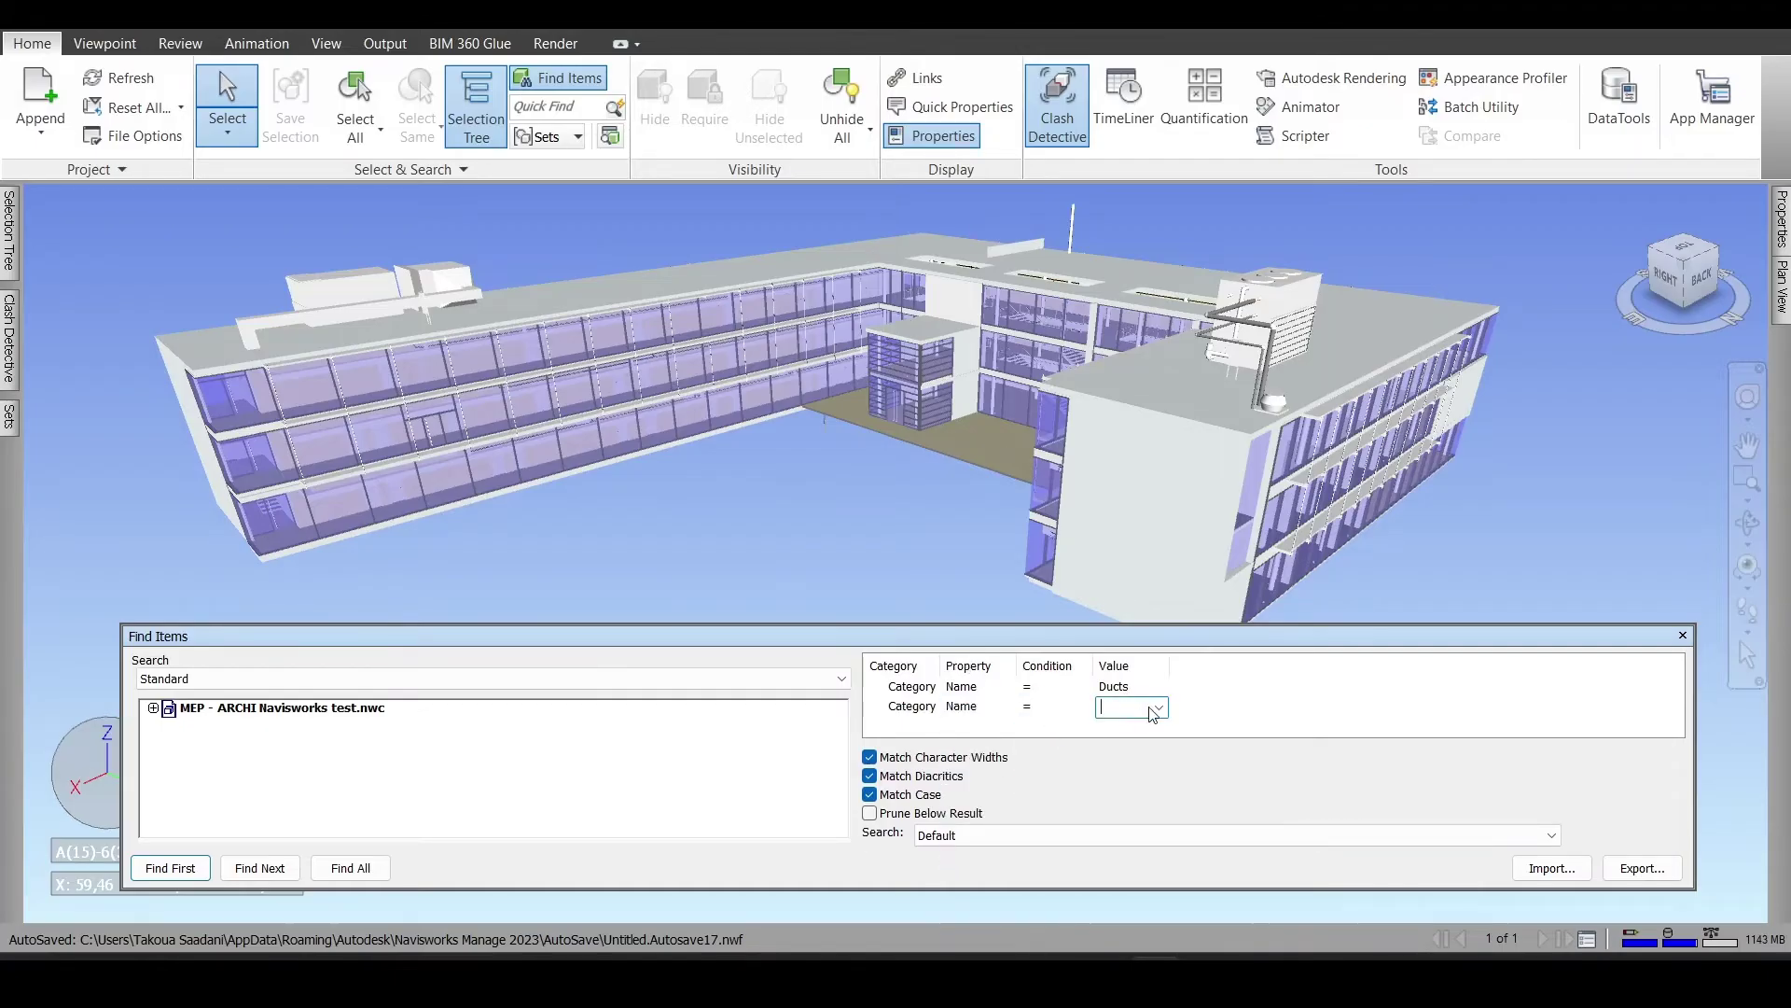
{"action": "left_click", "coordinate": [1155, 709]}
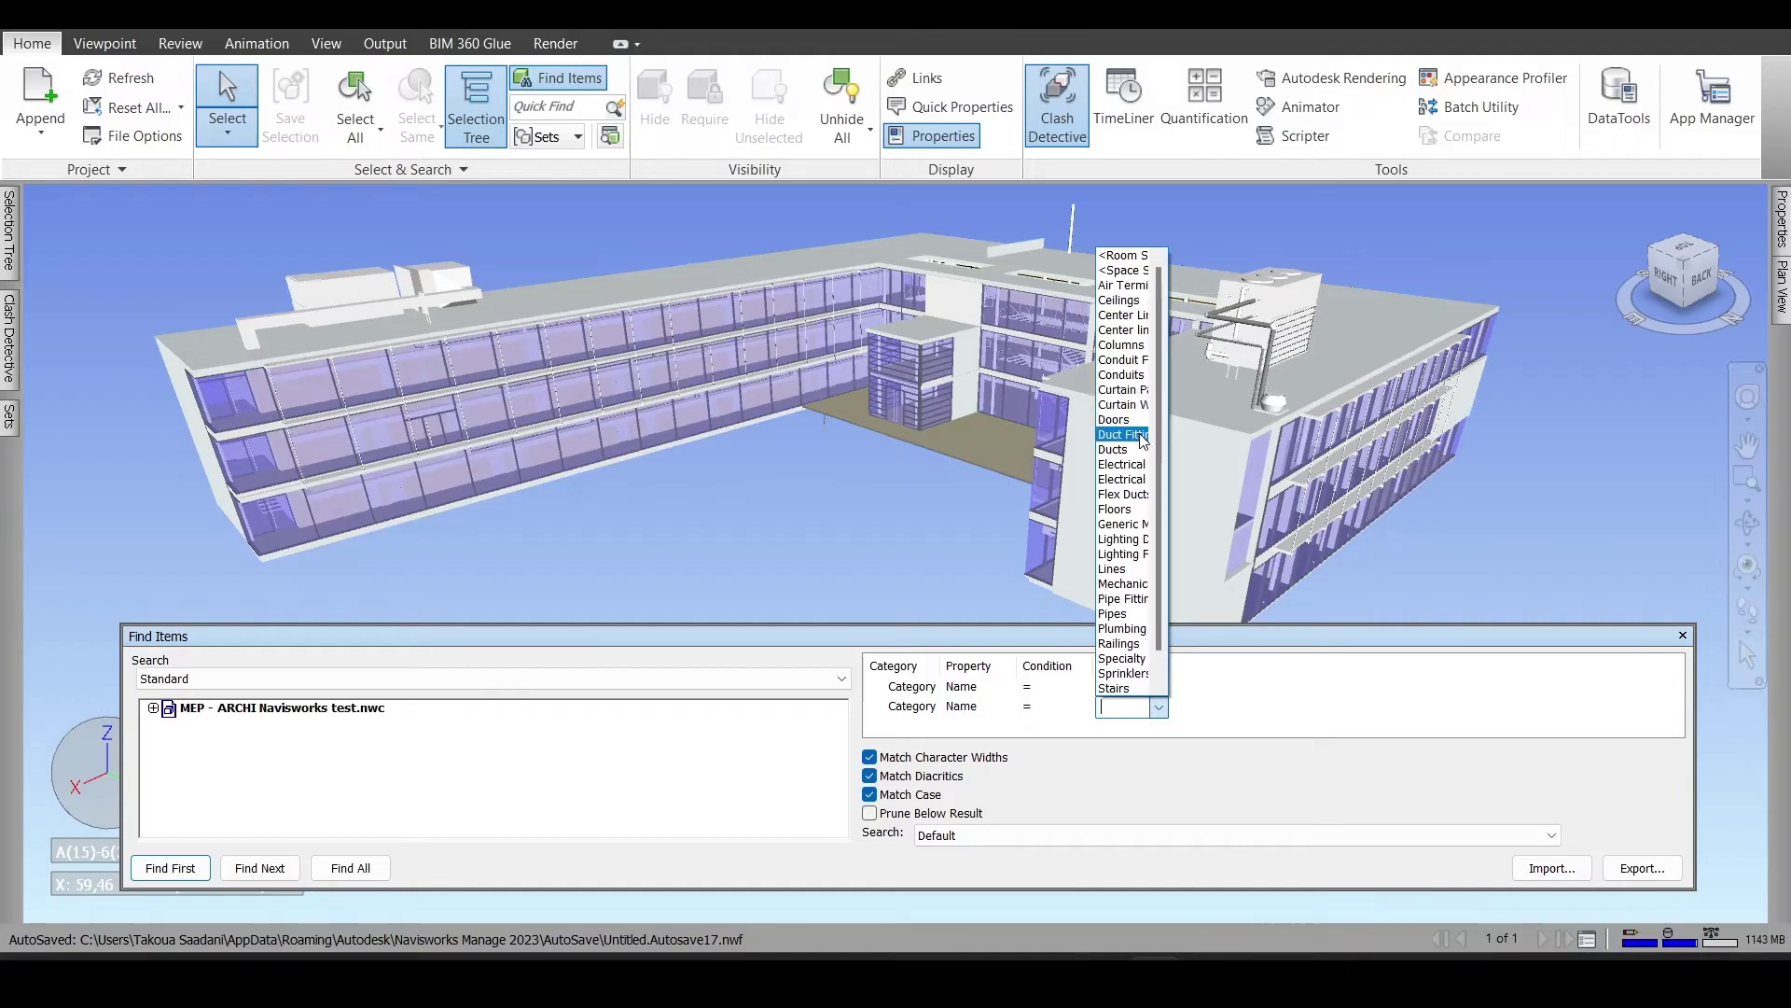
{"action": "left_click", "coordinate": [1127, 435]}
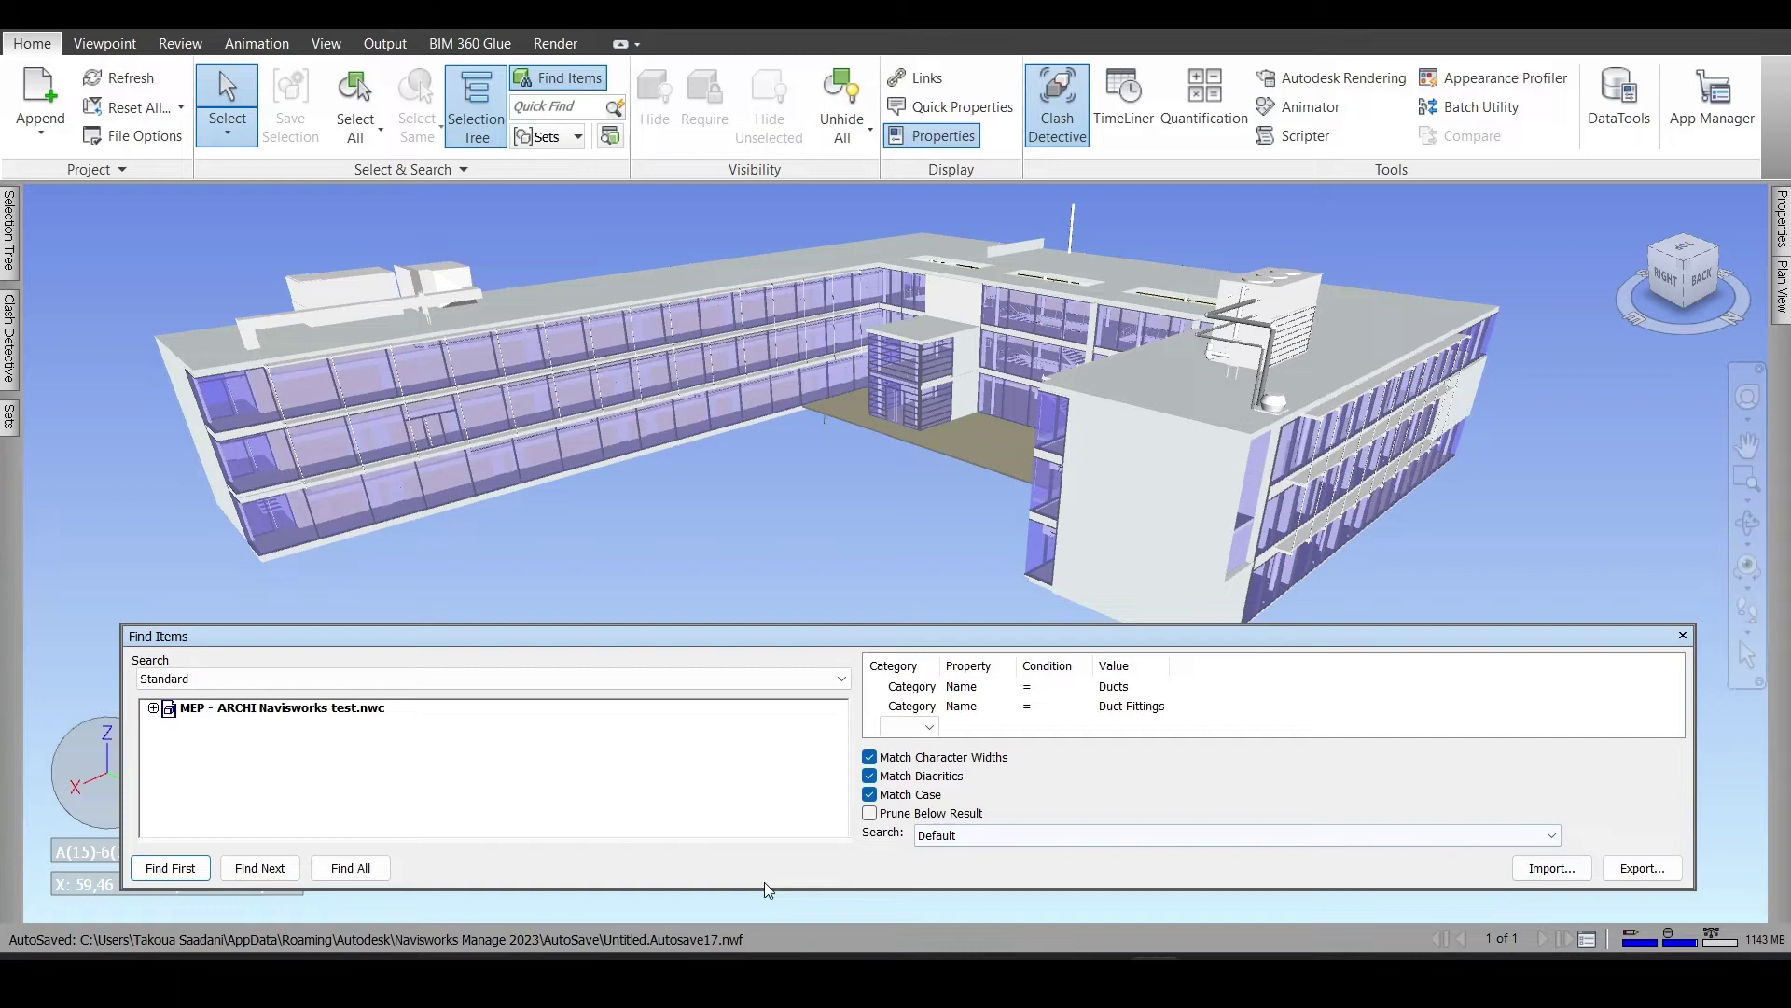
Run Find All, dismiss 'No objects found', and bring up the first condition's options
{"action": "left_click", "coordinate": [333, 866]}
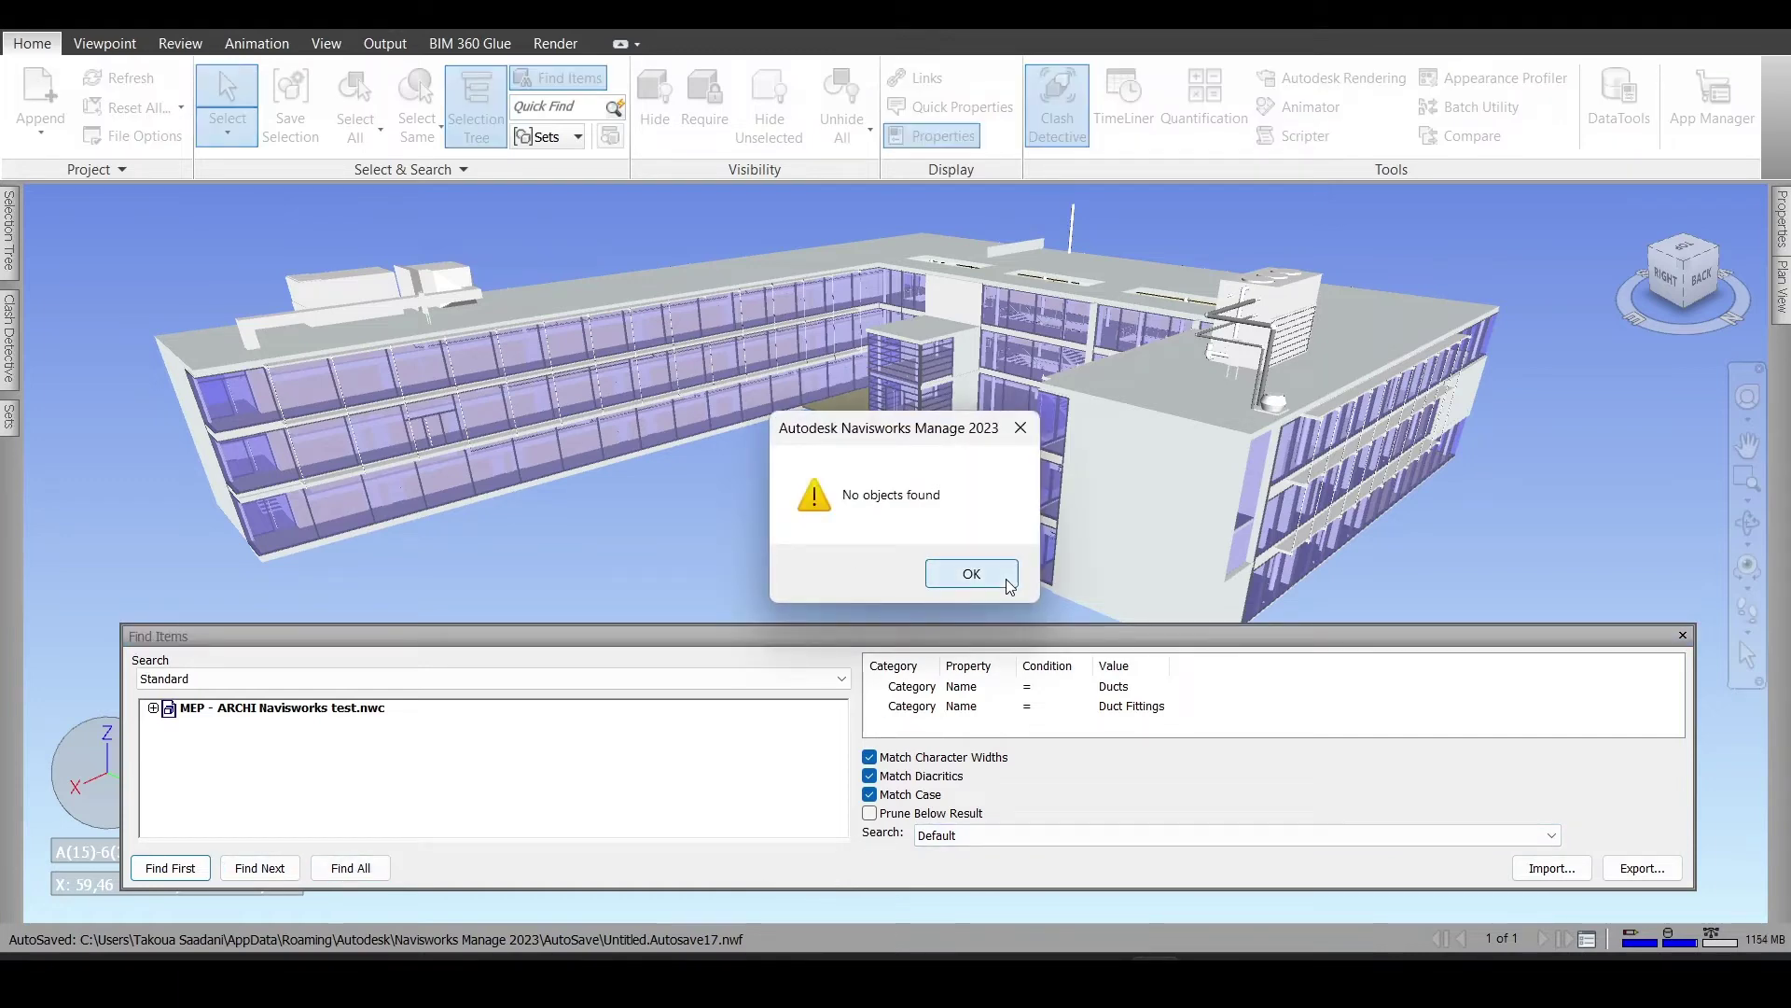
{"action": "left_click", "coordinate": [971, 573]}
{"action": "right_click", "coordinate": [881, 706]}
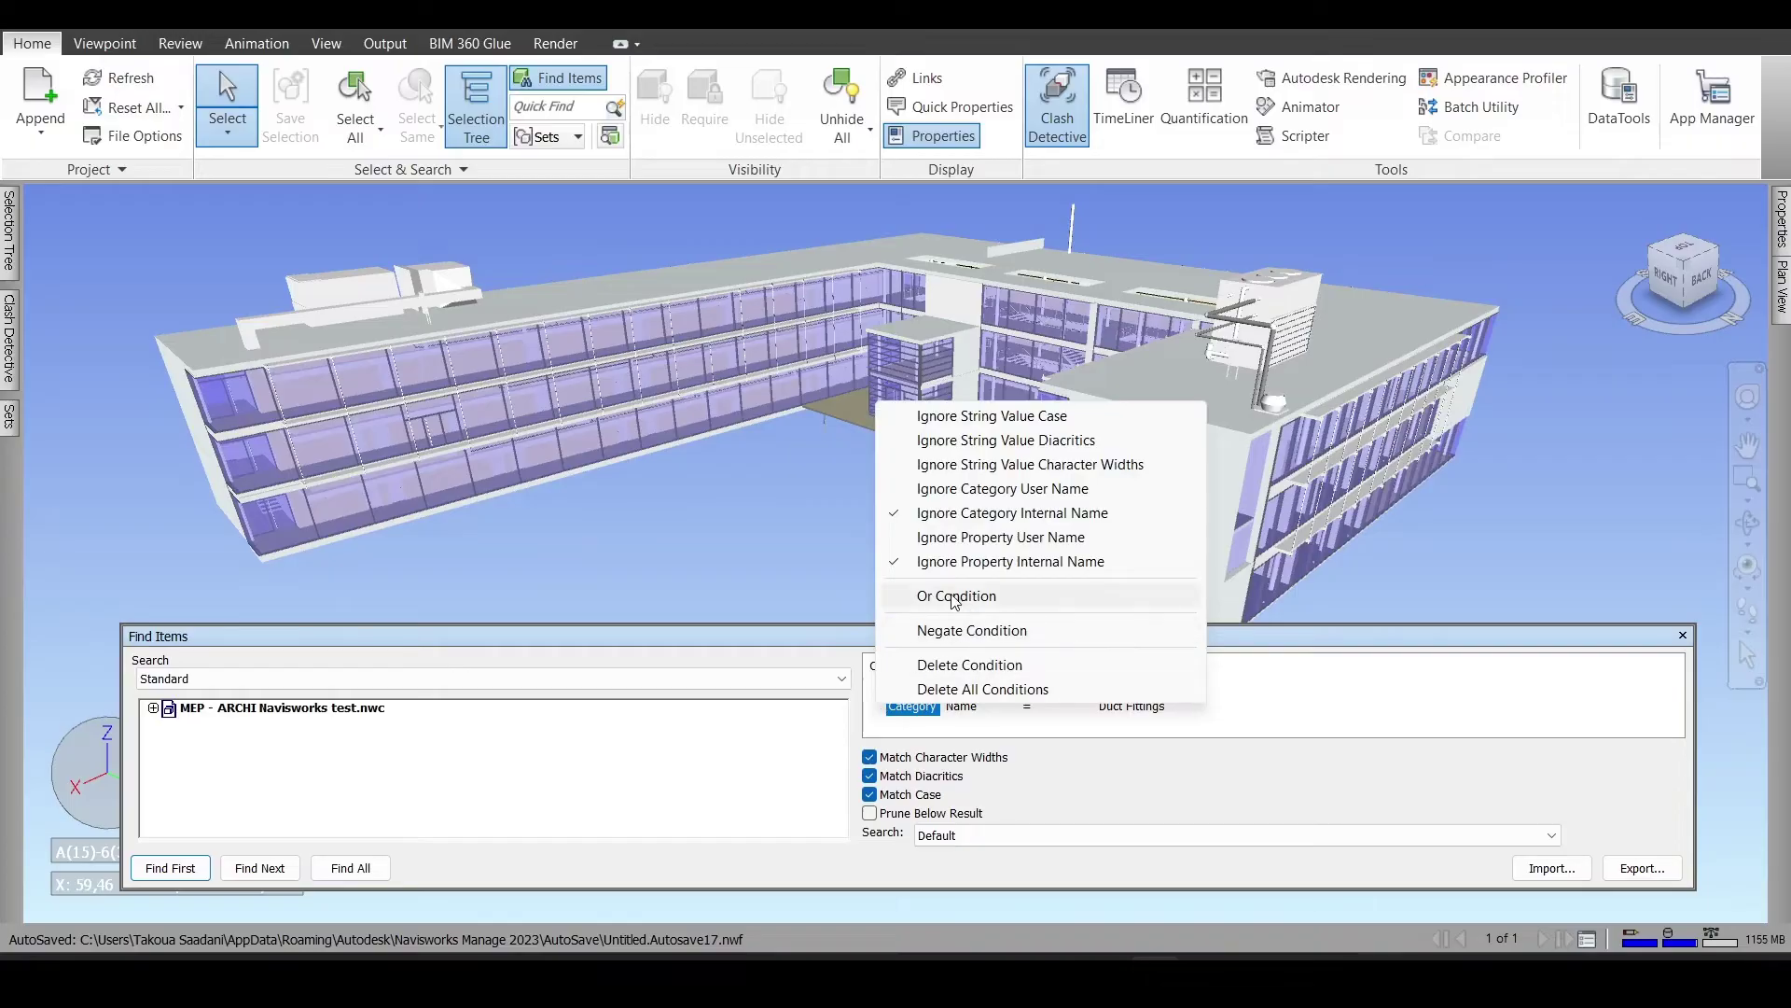
Make Duct Fittings an Or condition and find all ducts and duct fittings
{"action": "left_click", "coordinate": [980, 602]}
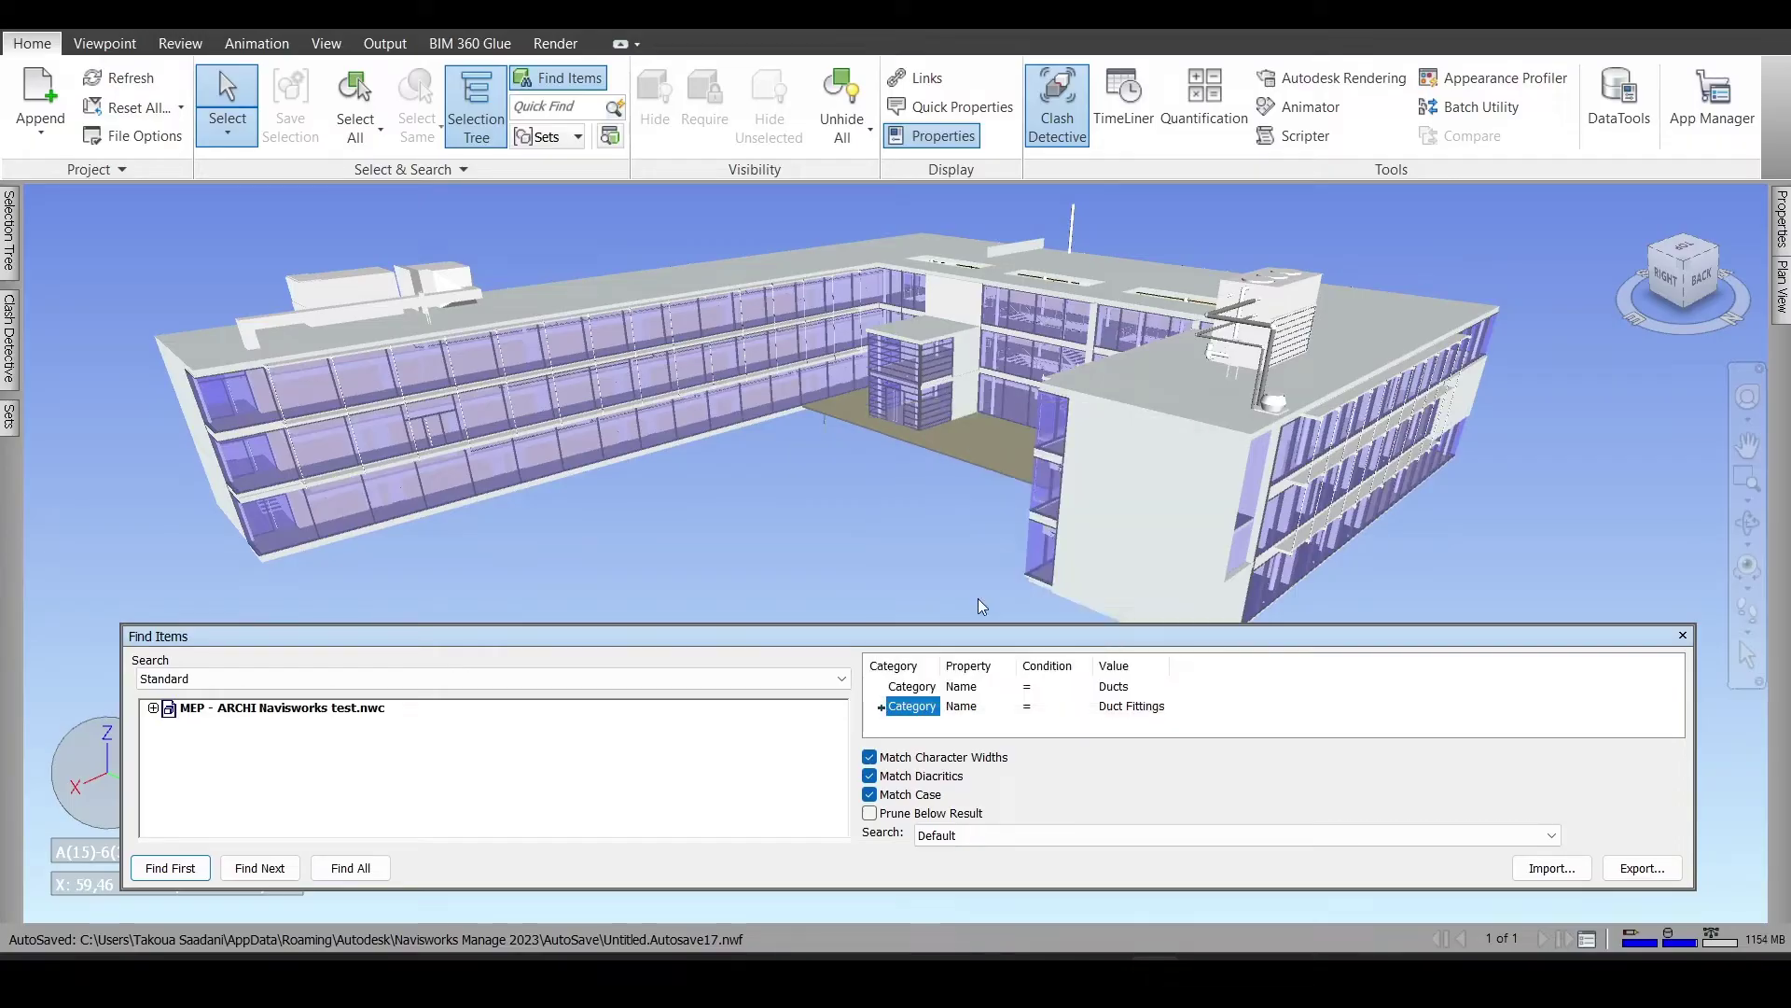
{"action": "left_click", "coordinate": [351, 866]}
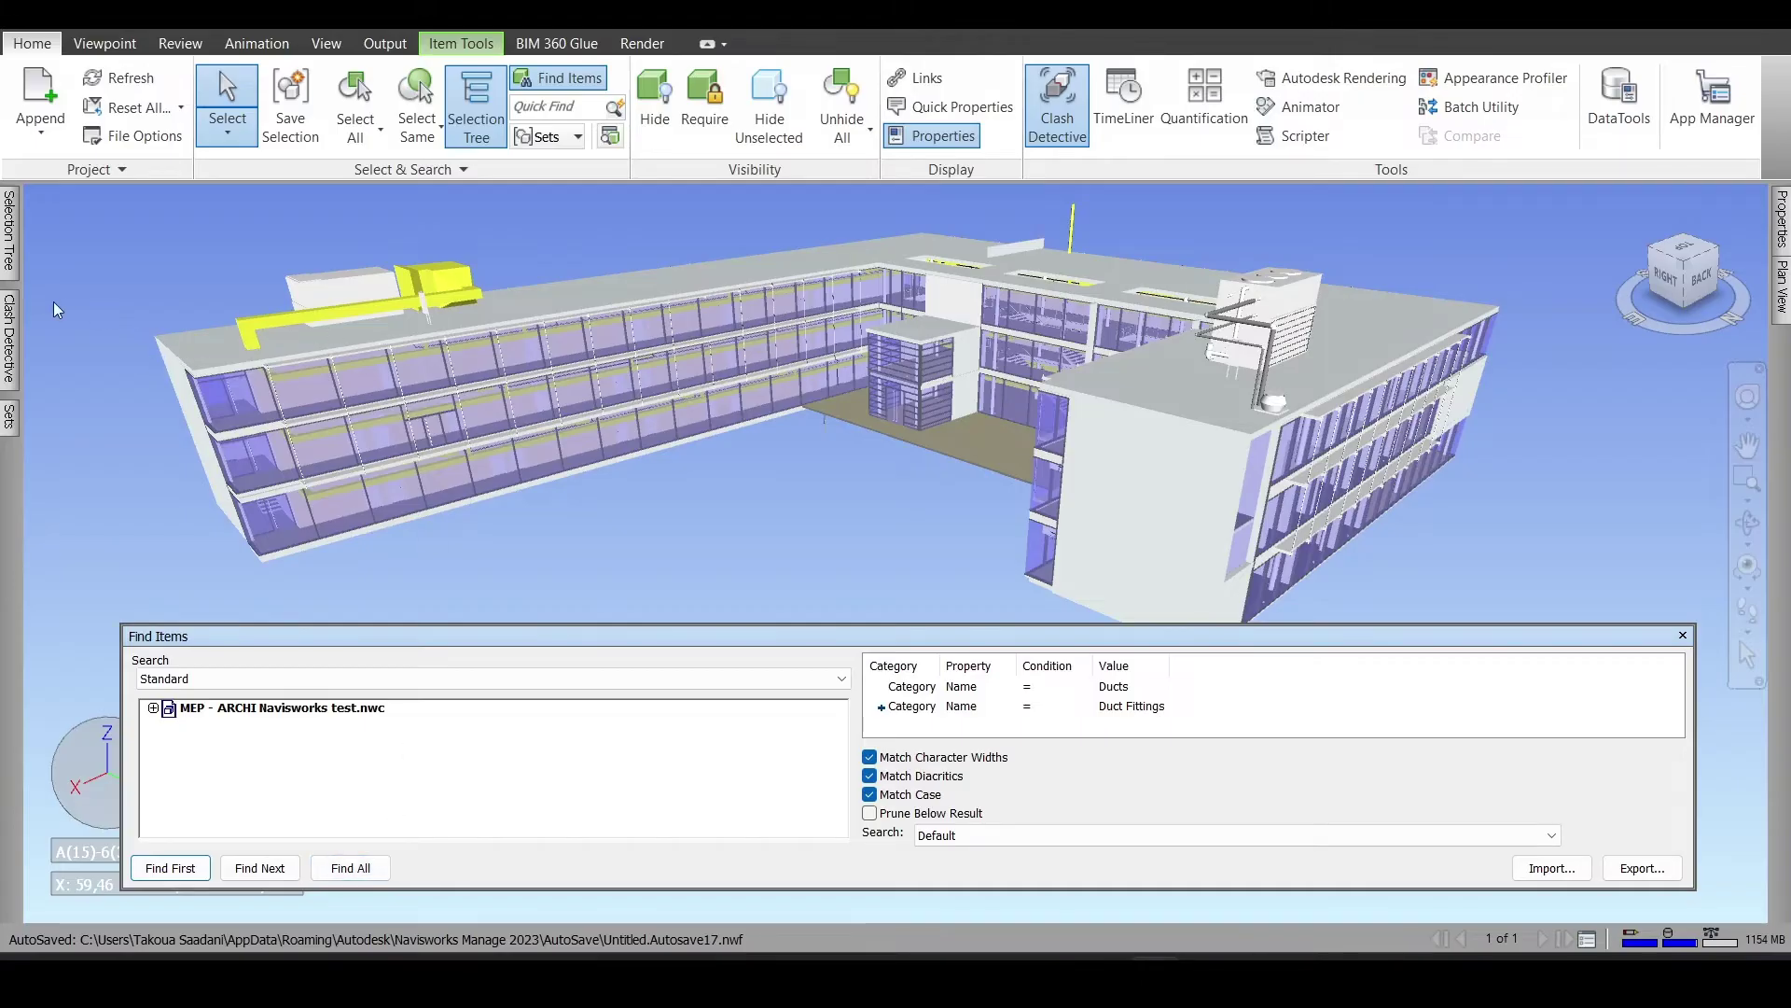
{"action": "right_click", "coordinate": [111, 272]}
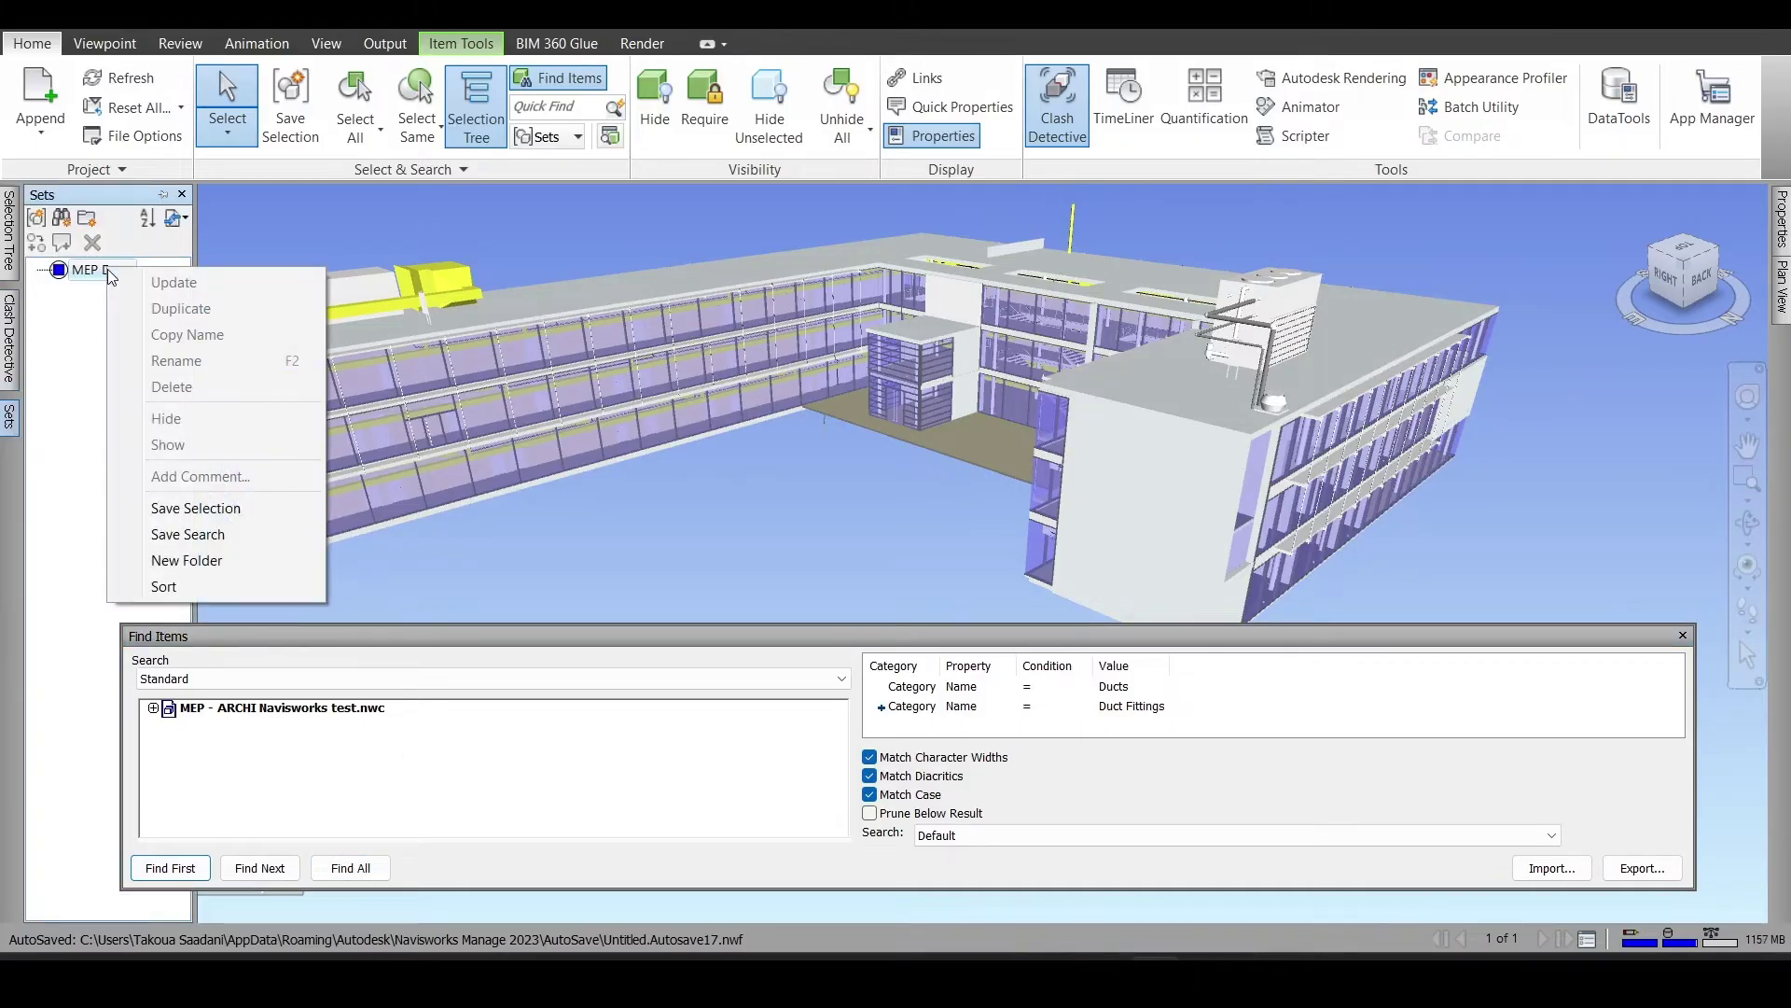
{"action": "left_click", "coordinate": [88, 283]}
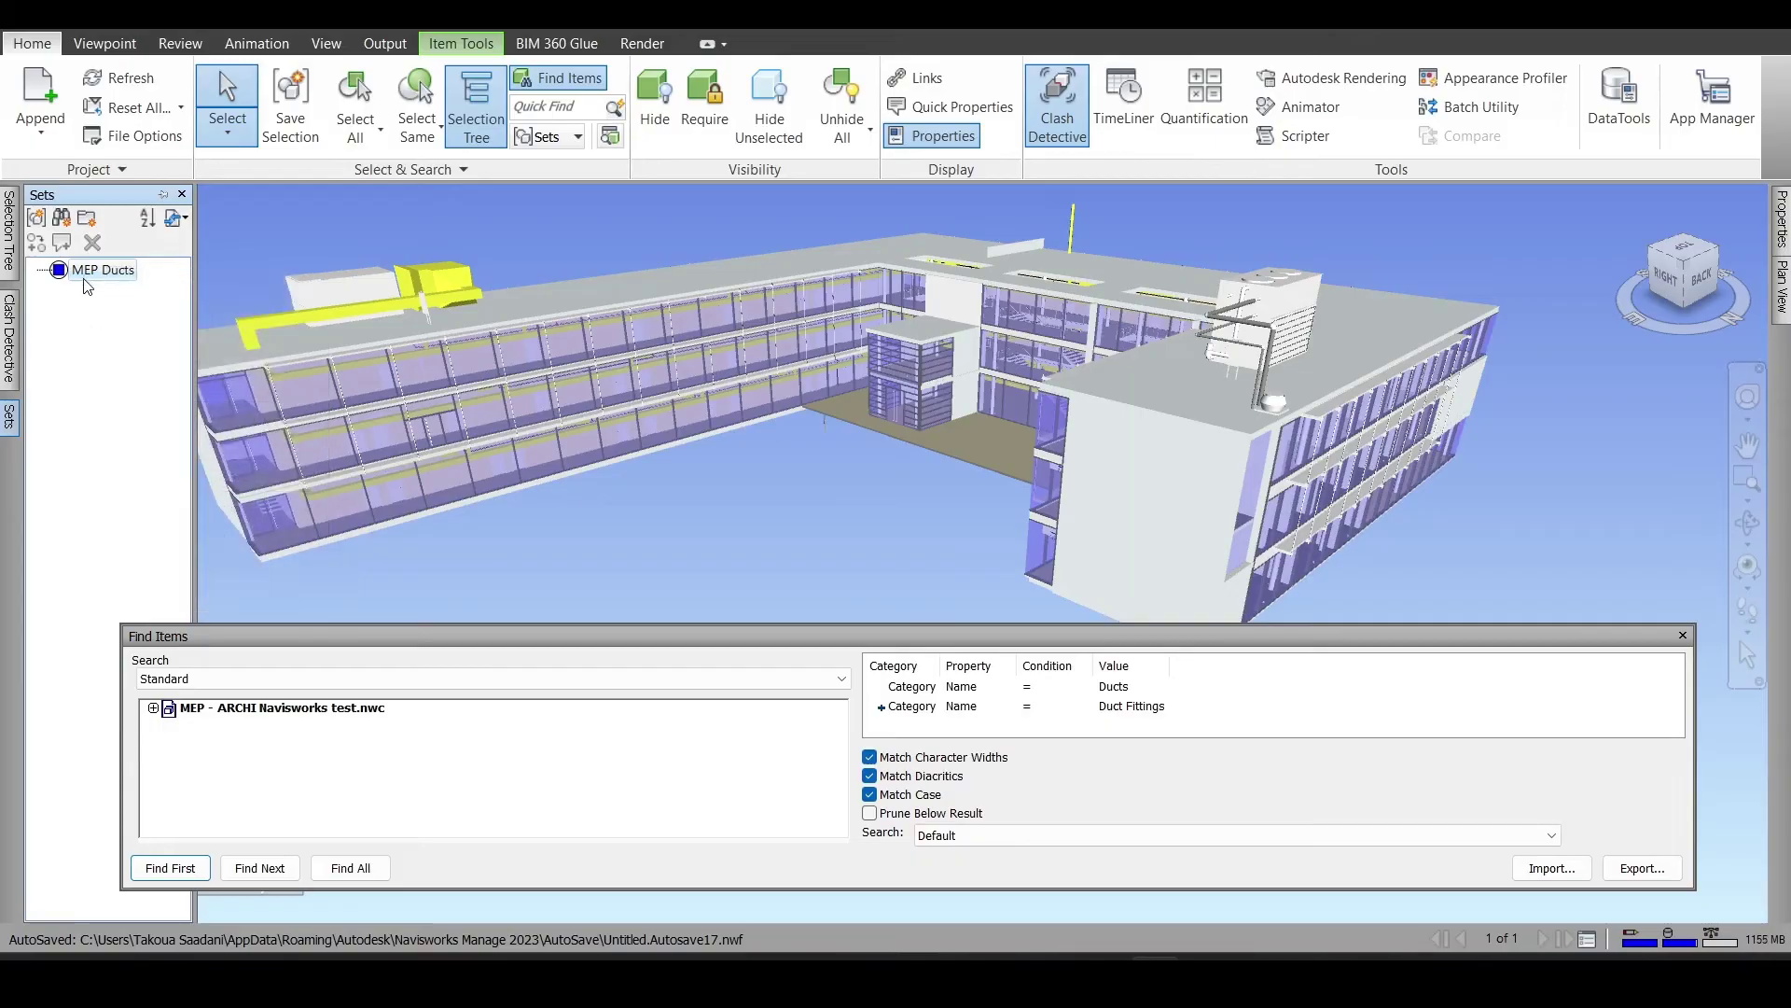
Save the found items as the set 'MEP Ducts 2' and close Find Items
{"action": "left_click", "coordinate": [36, 218]}
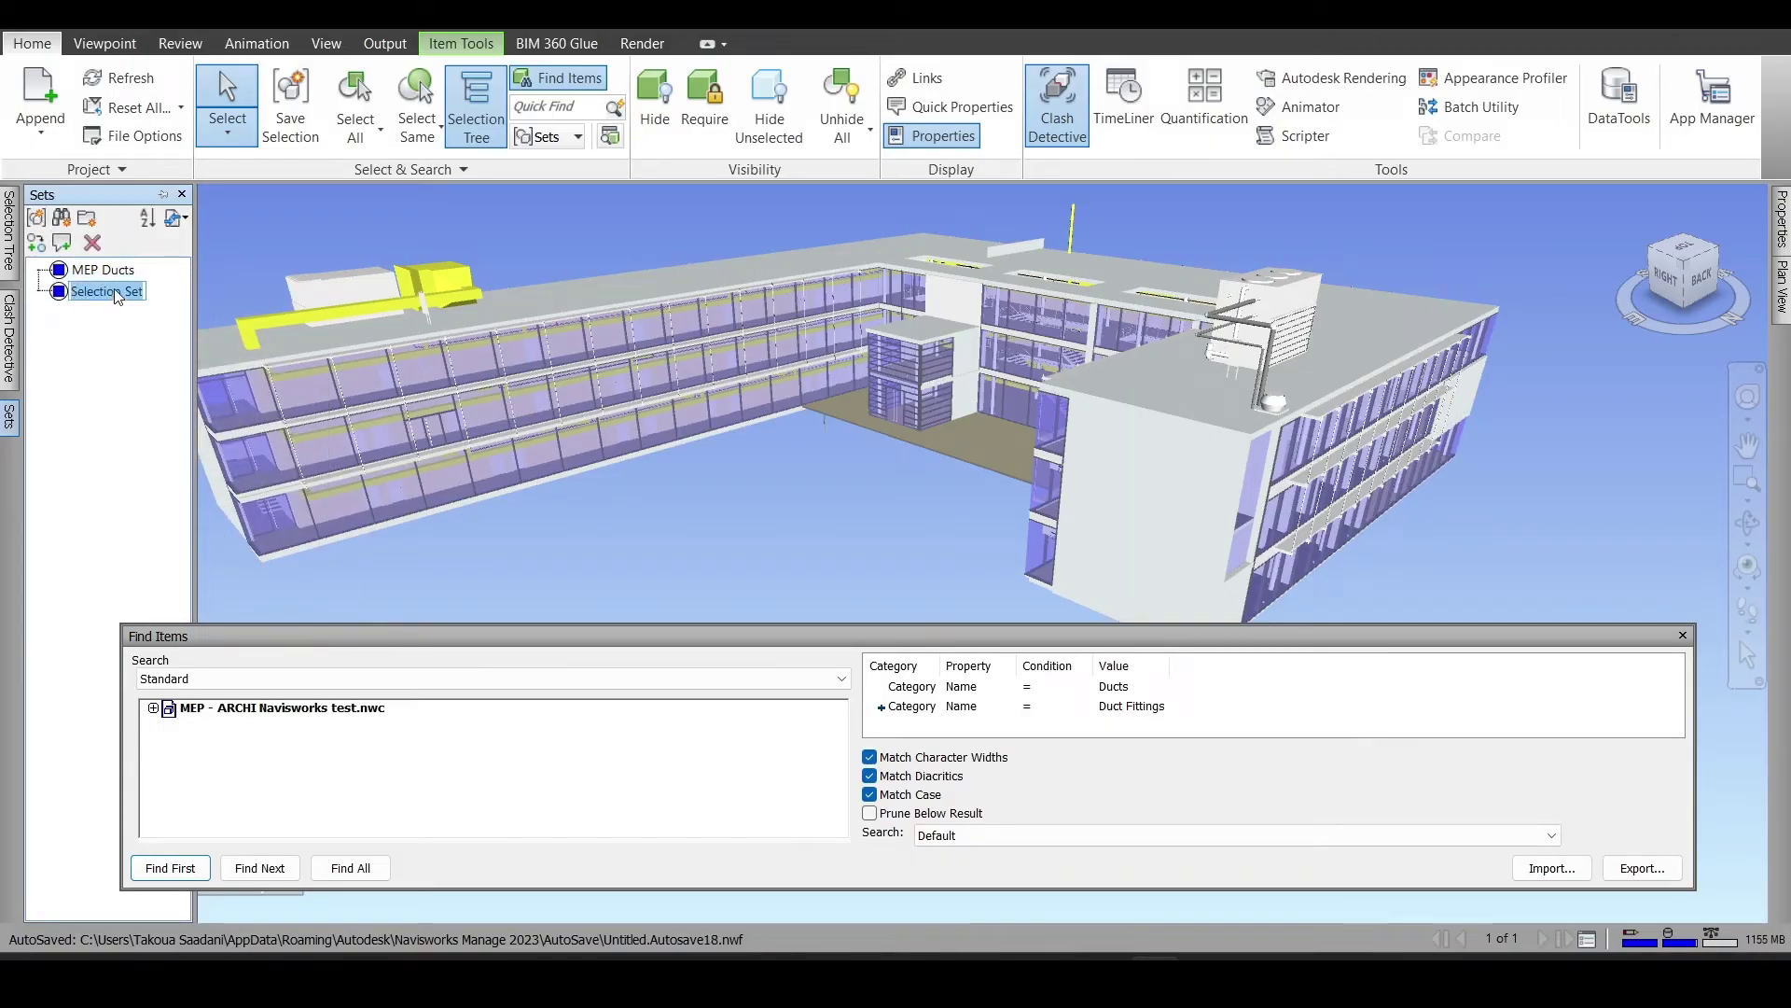
{"action": "key", "text": "BackSpace"}
{"action": "type", "text": "M"}
{"action": "key", "text": "Caps_Lock"}
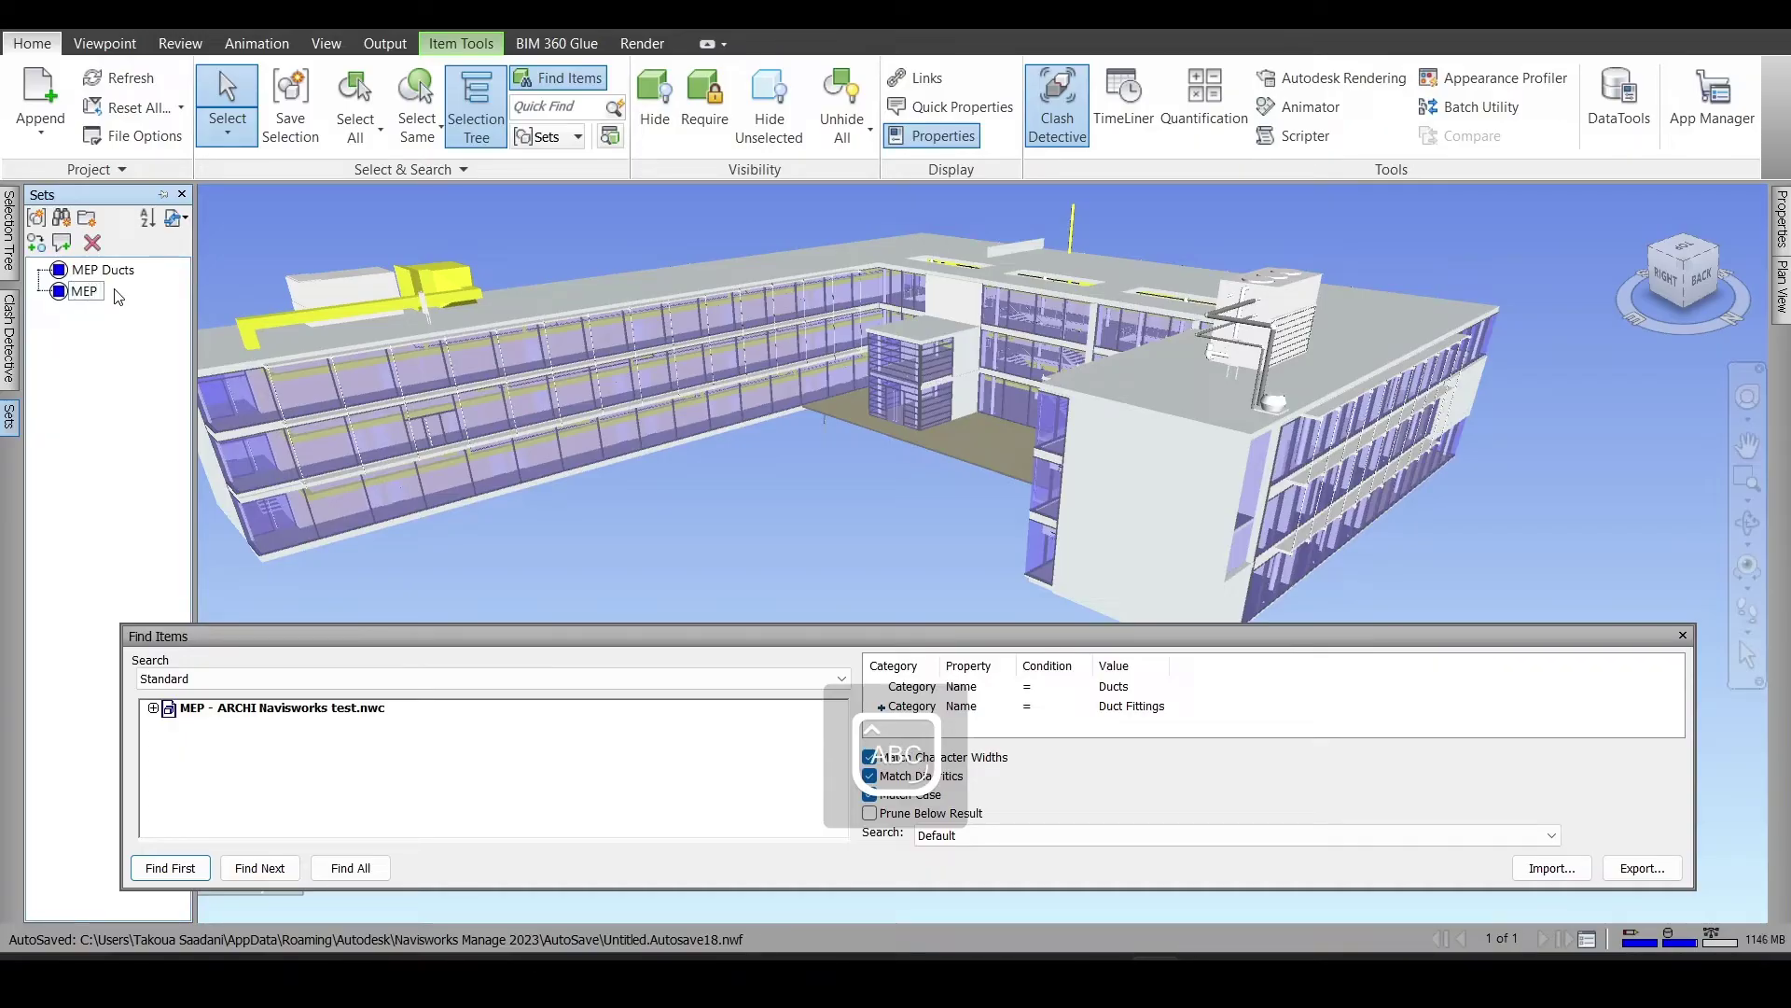
{"action": "key", "text": "Caps_Lock"}
{"action": "type", "text": "Ducts"}
{"action": "type", "text": " 2"}
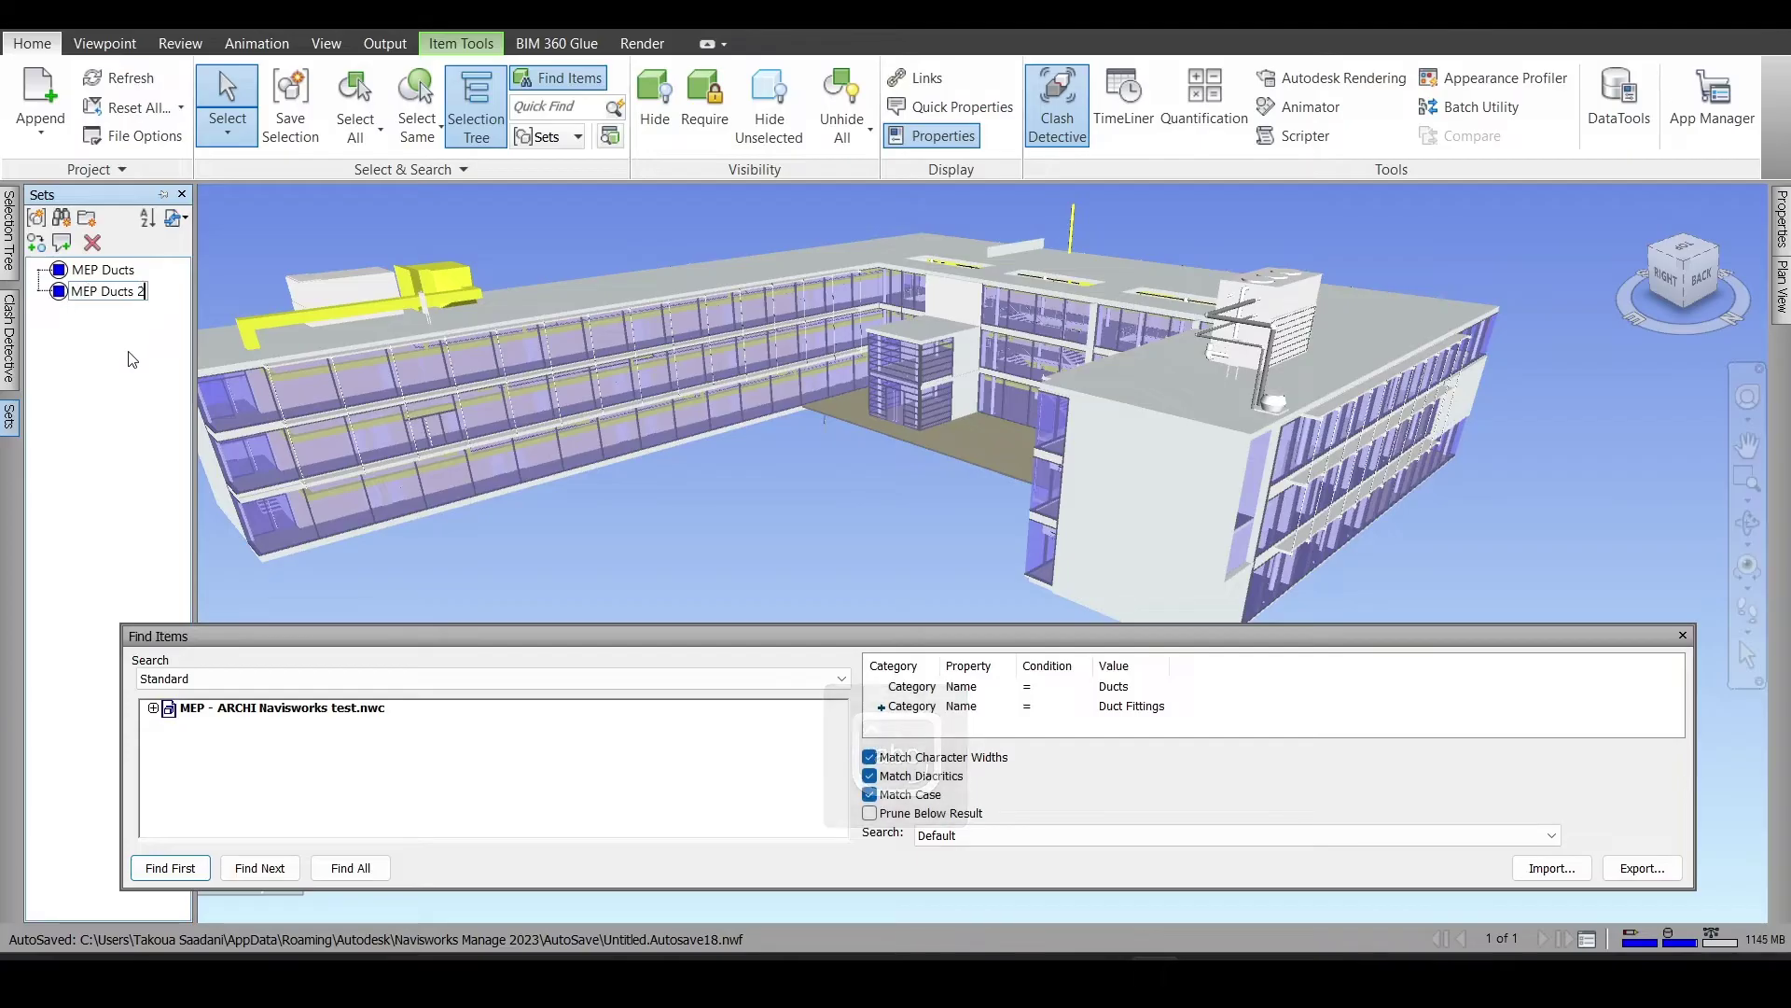
{"action": "left_click", "coordinate": [118, 291]}
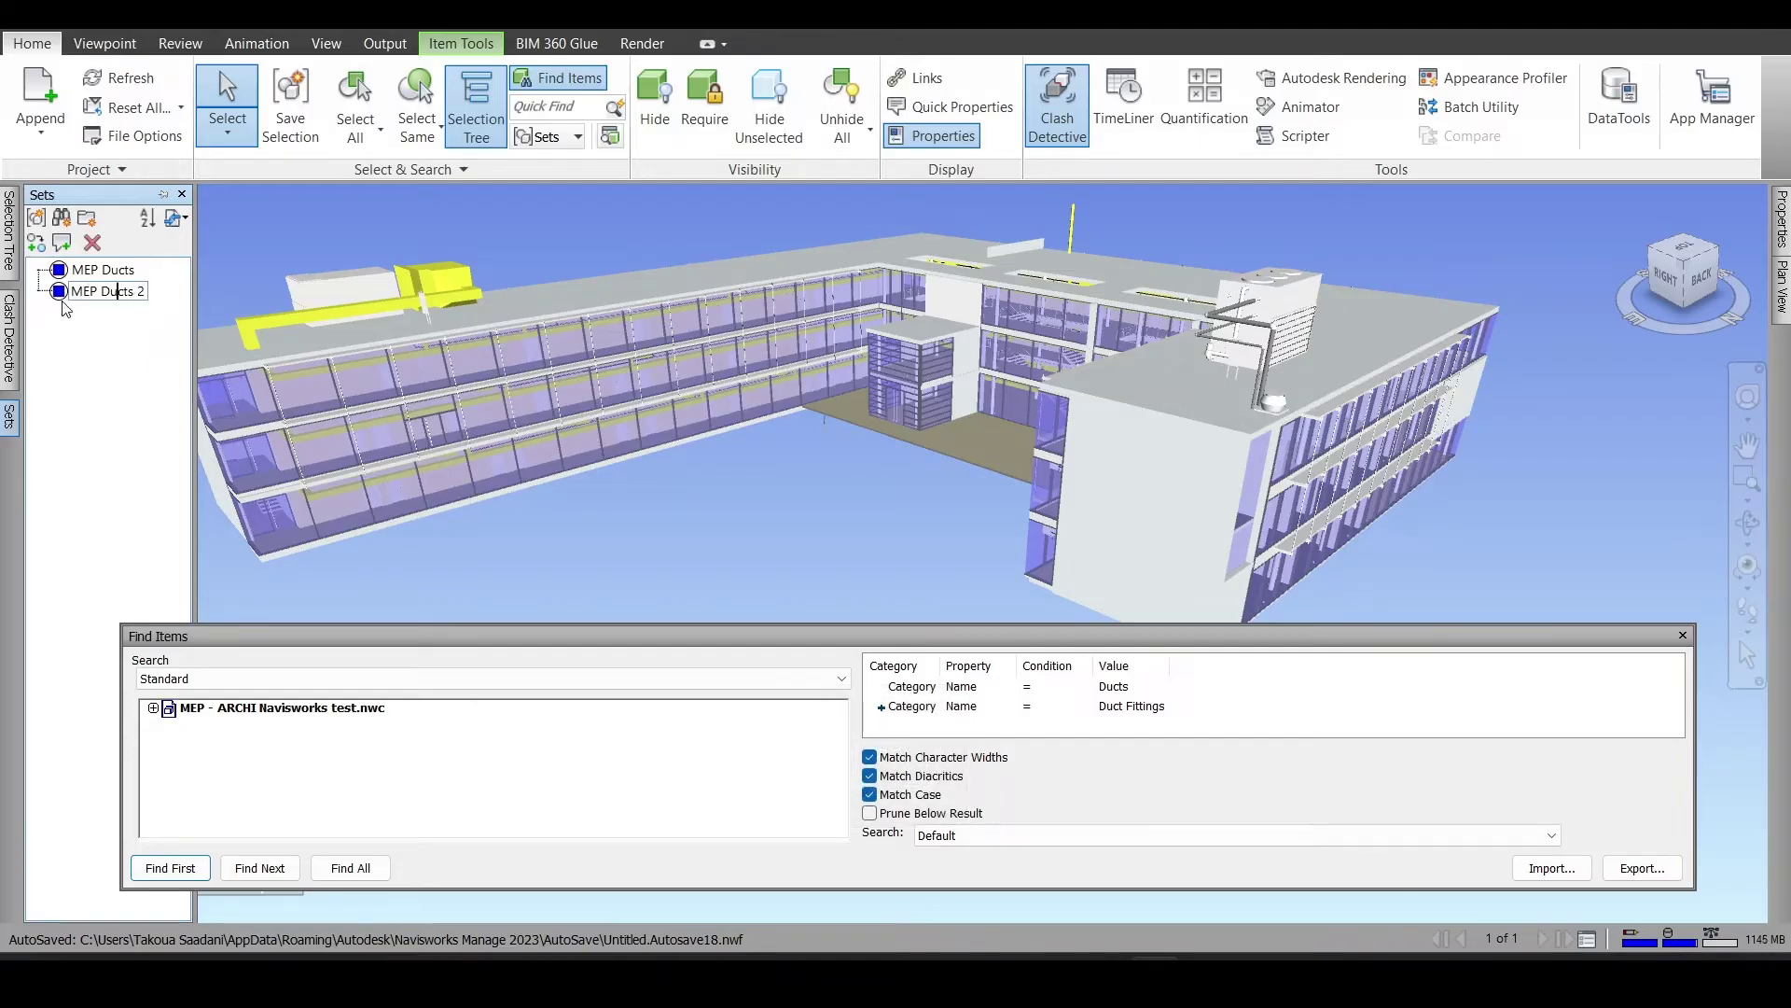
{"action": "key", "text": "Return"}
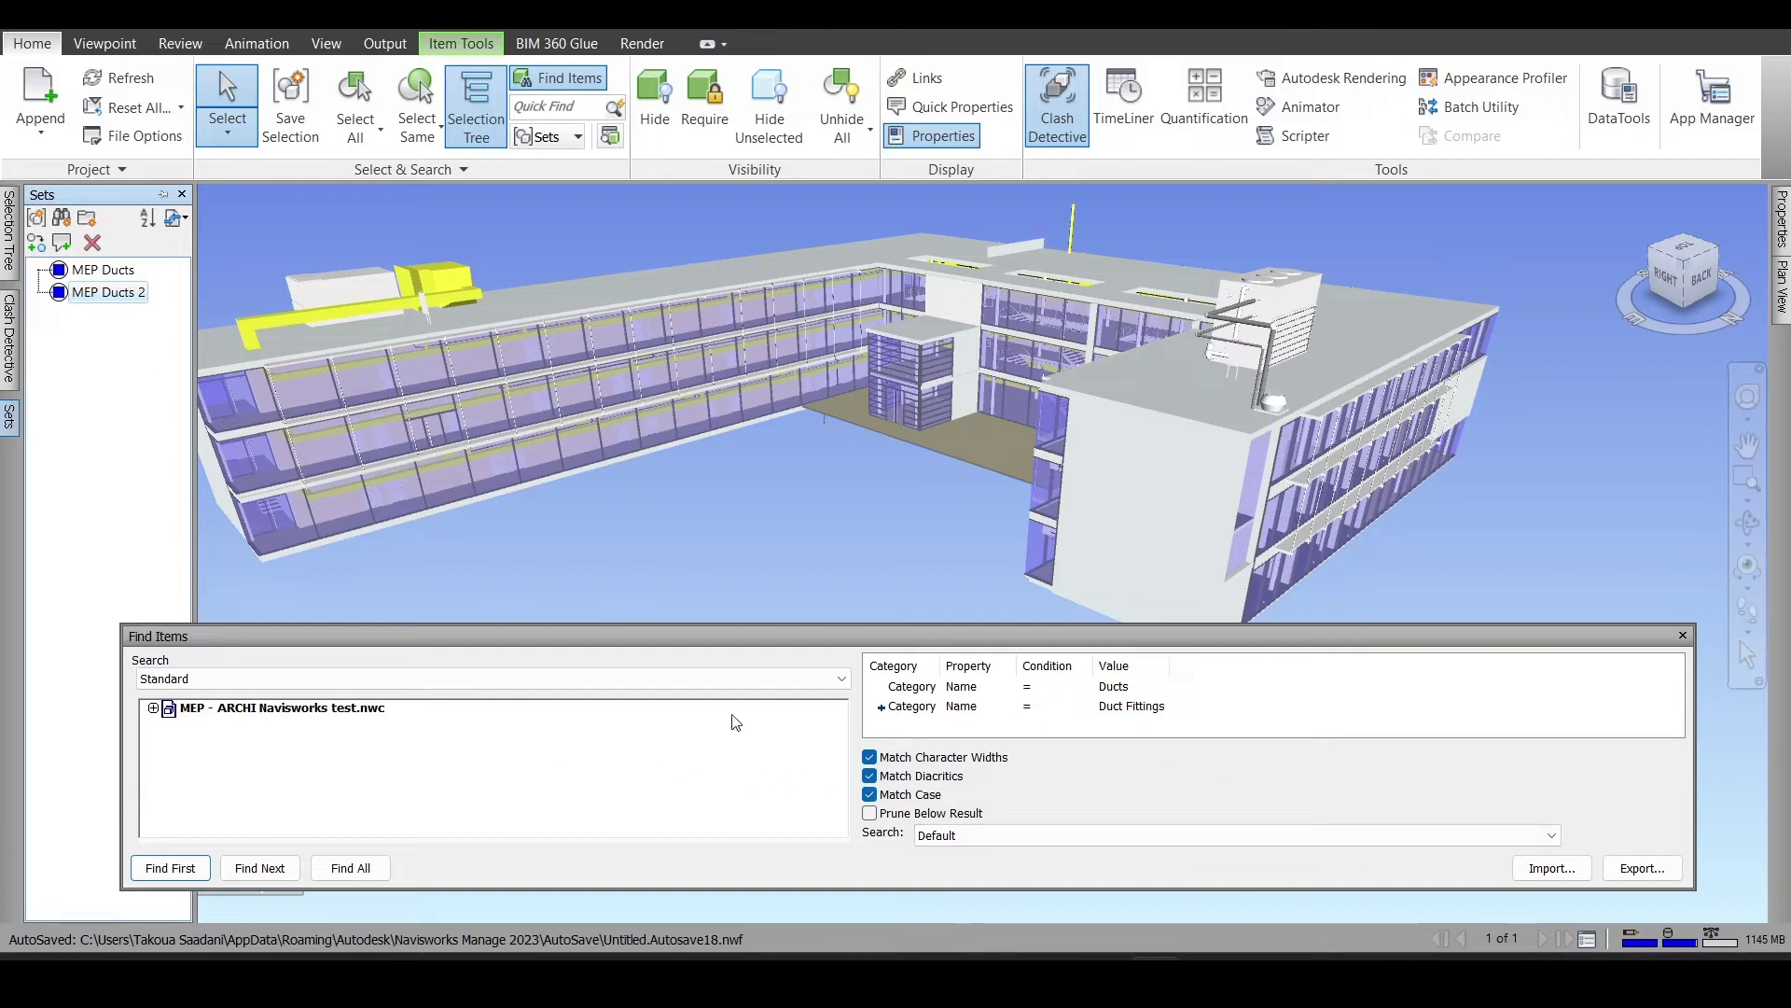
{"action": "left_click", "coordinate": [1684, 635]}
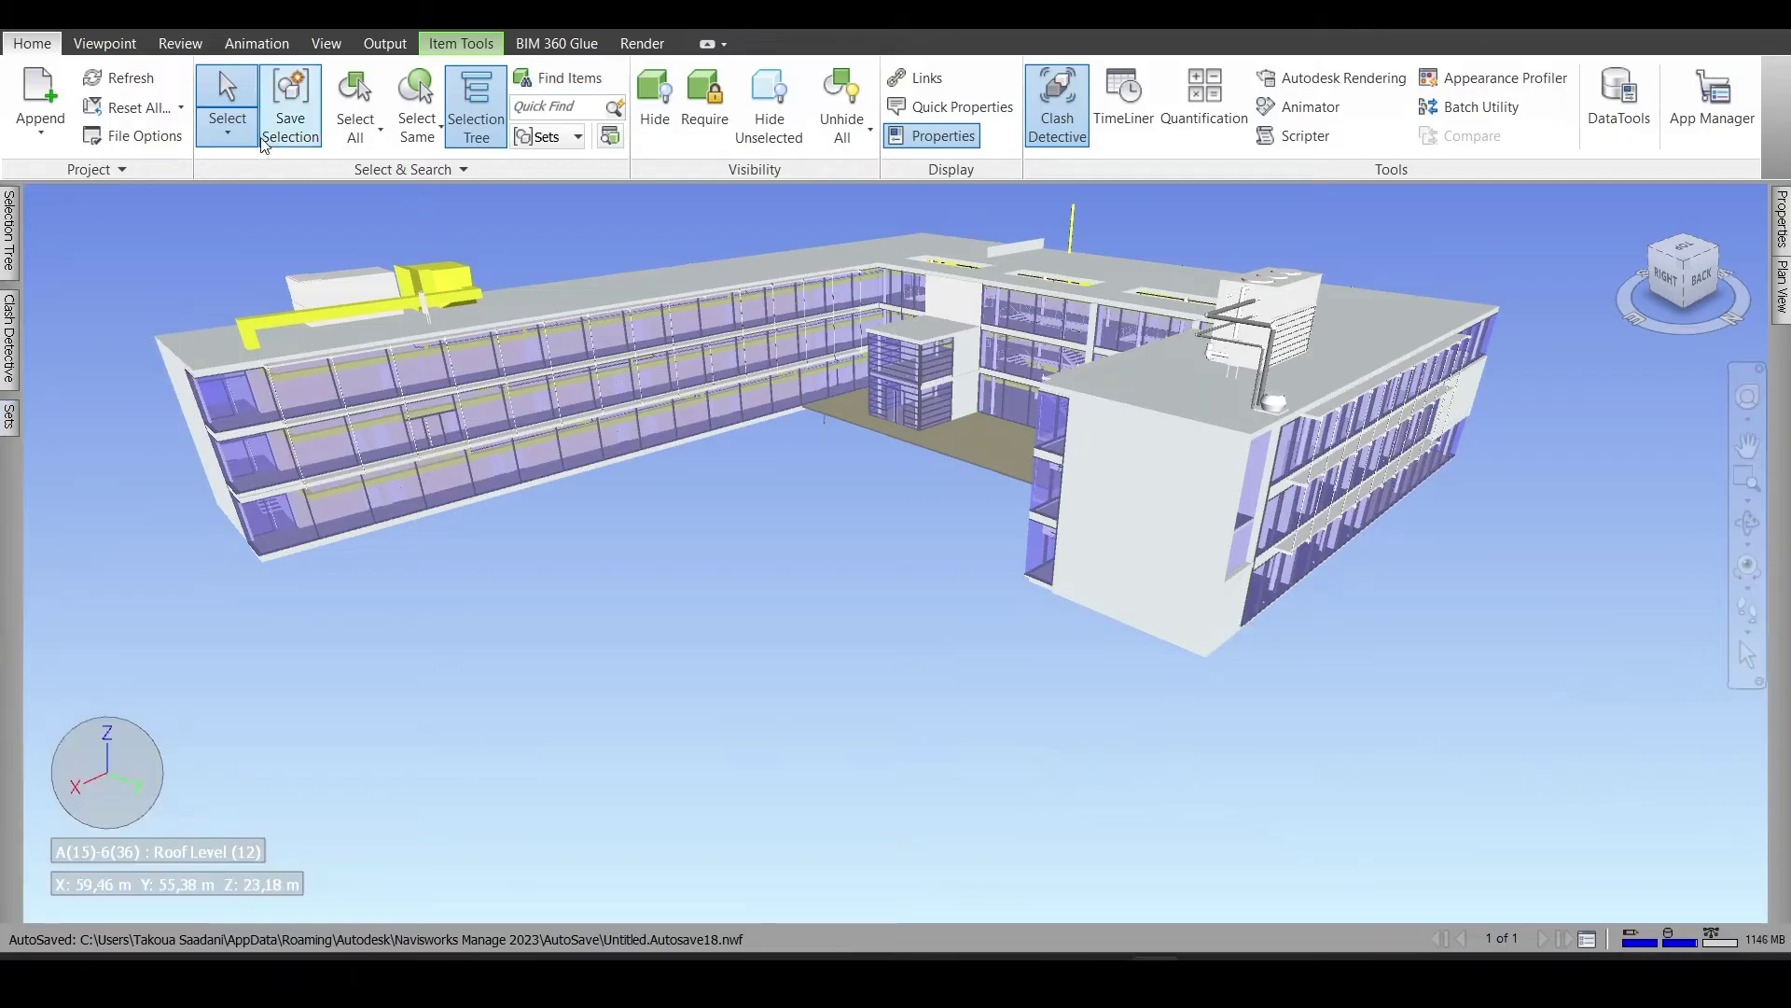
Select the MEP Ducts x MEP Ducts test and set Selection A to sets MEP Ducts and MEP Ducts 2
{"action": "left_click", "coordinate": [11, 350]}
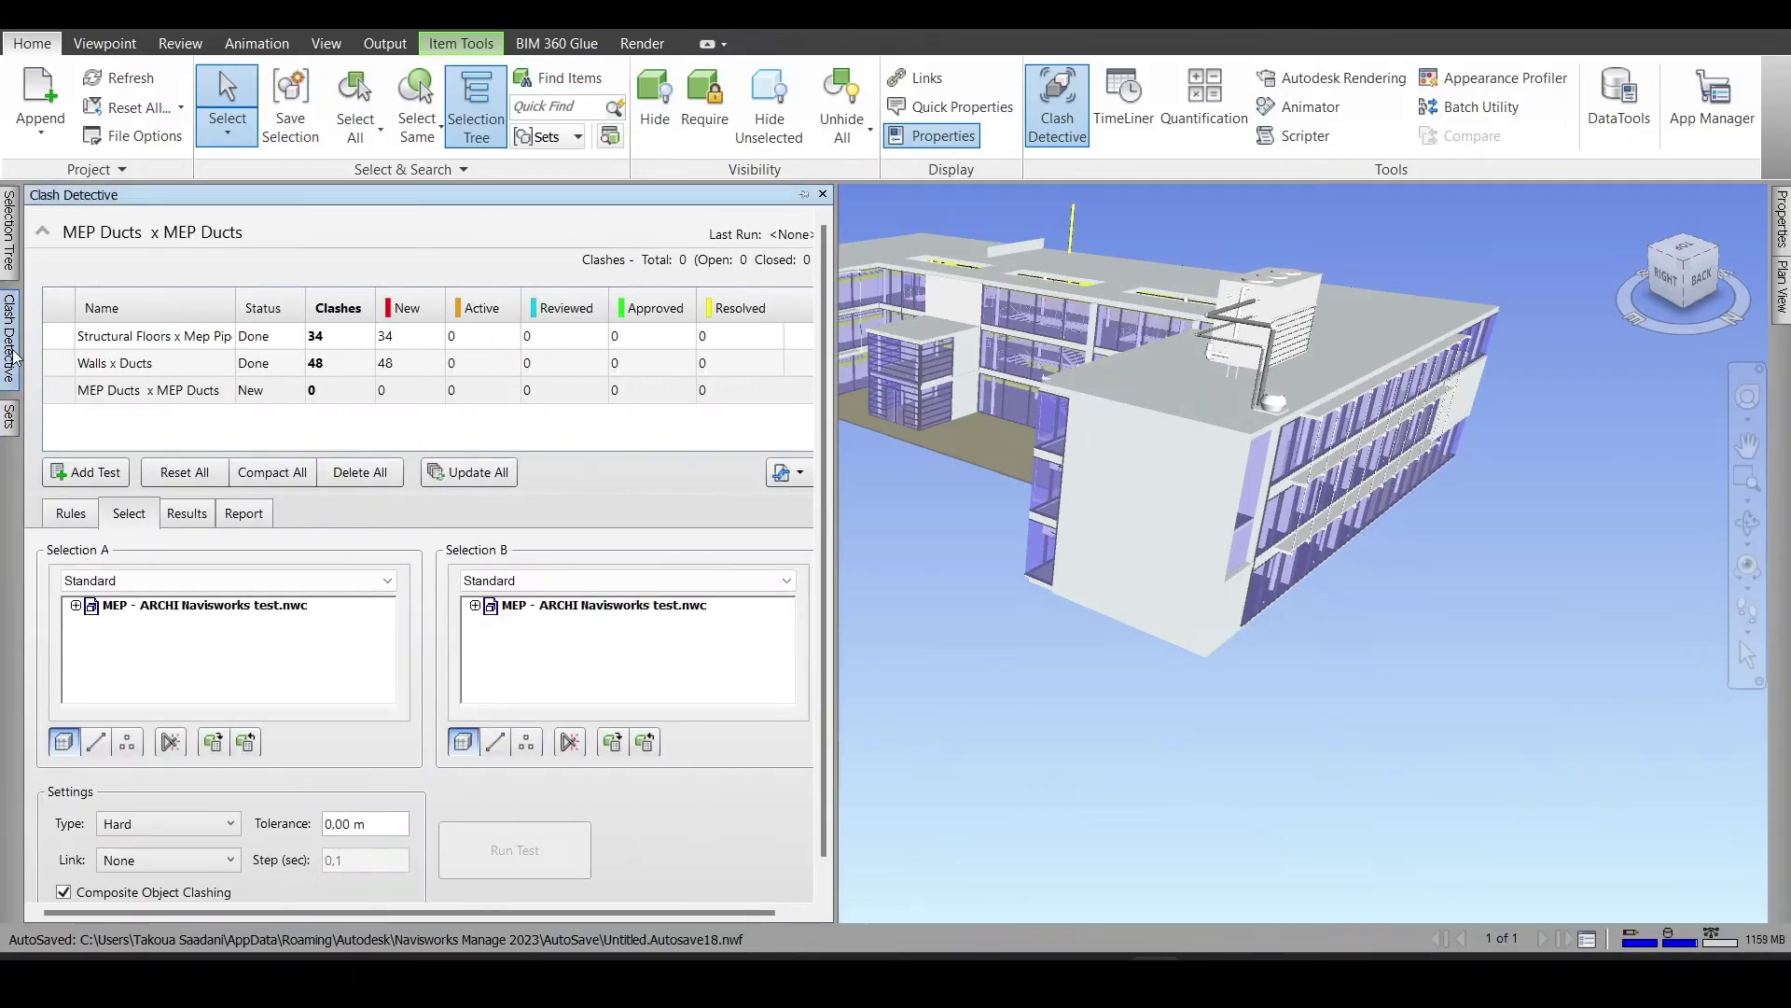
{"action": "left_click", "coordinate": [204, 396]}
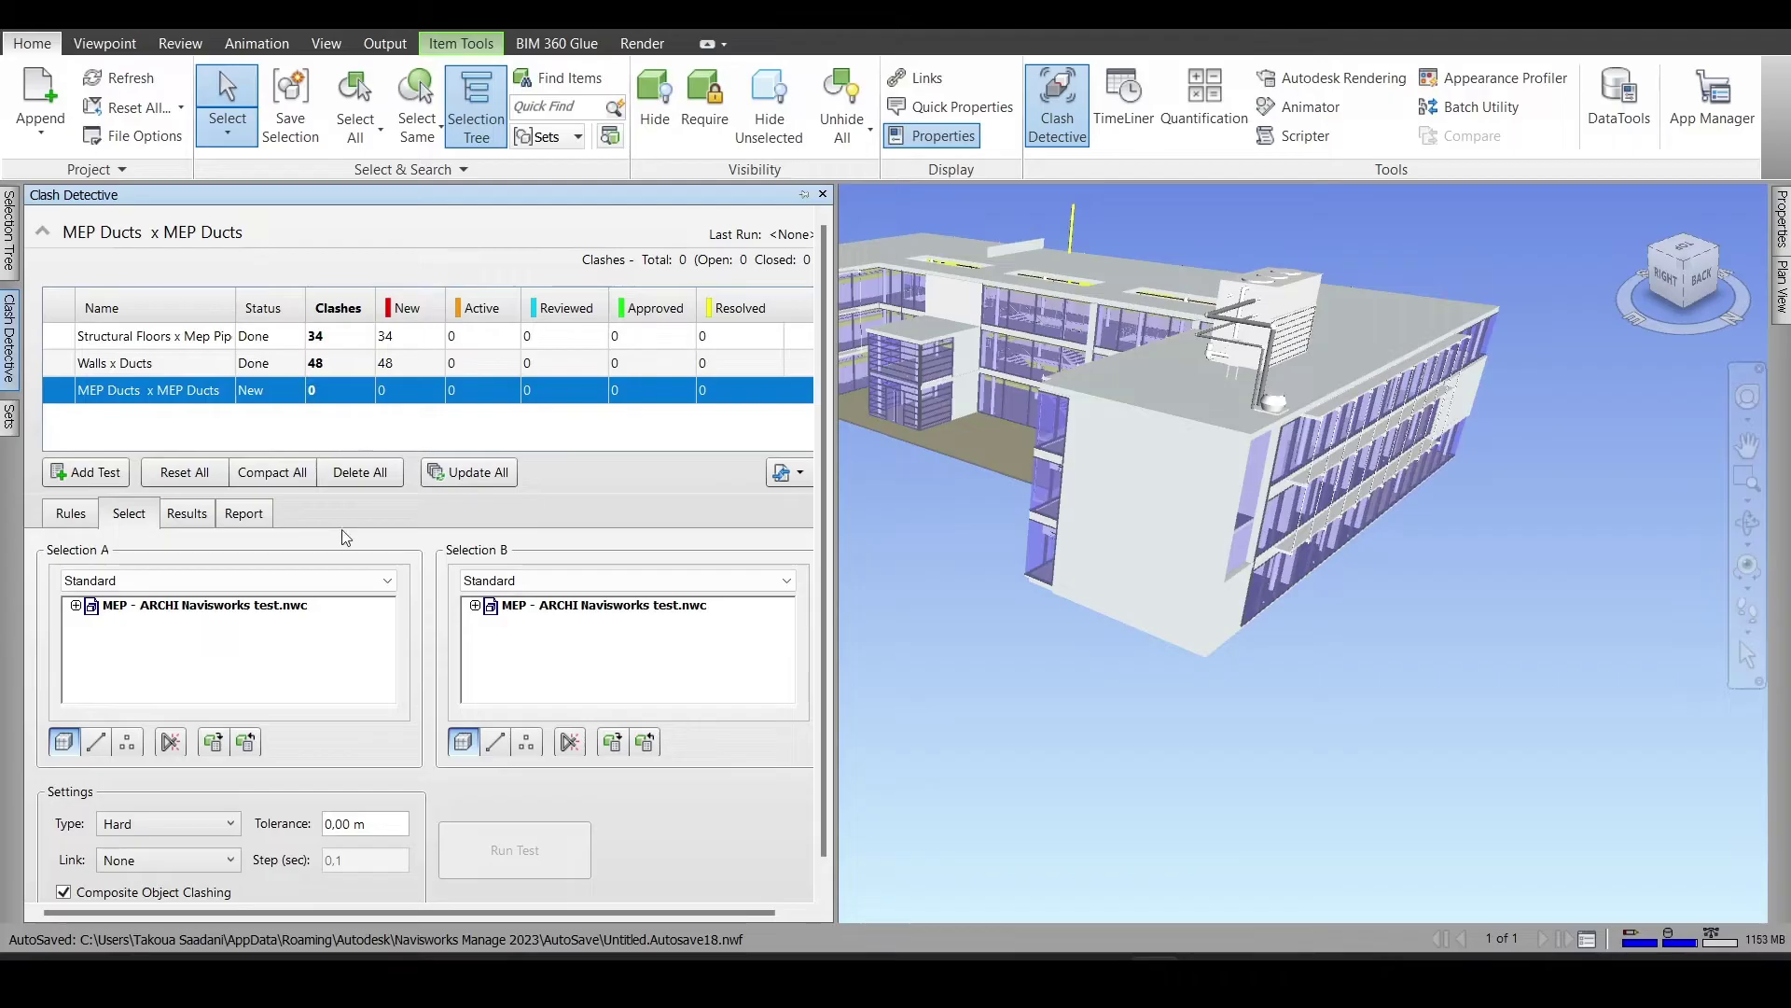
{"action": "left_click", "coordinate": [276, 582]}
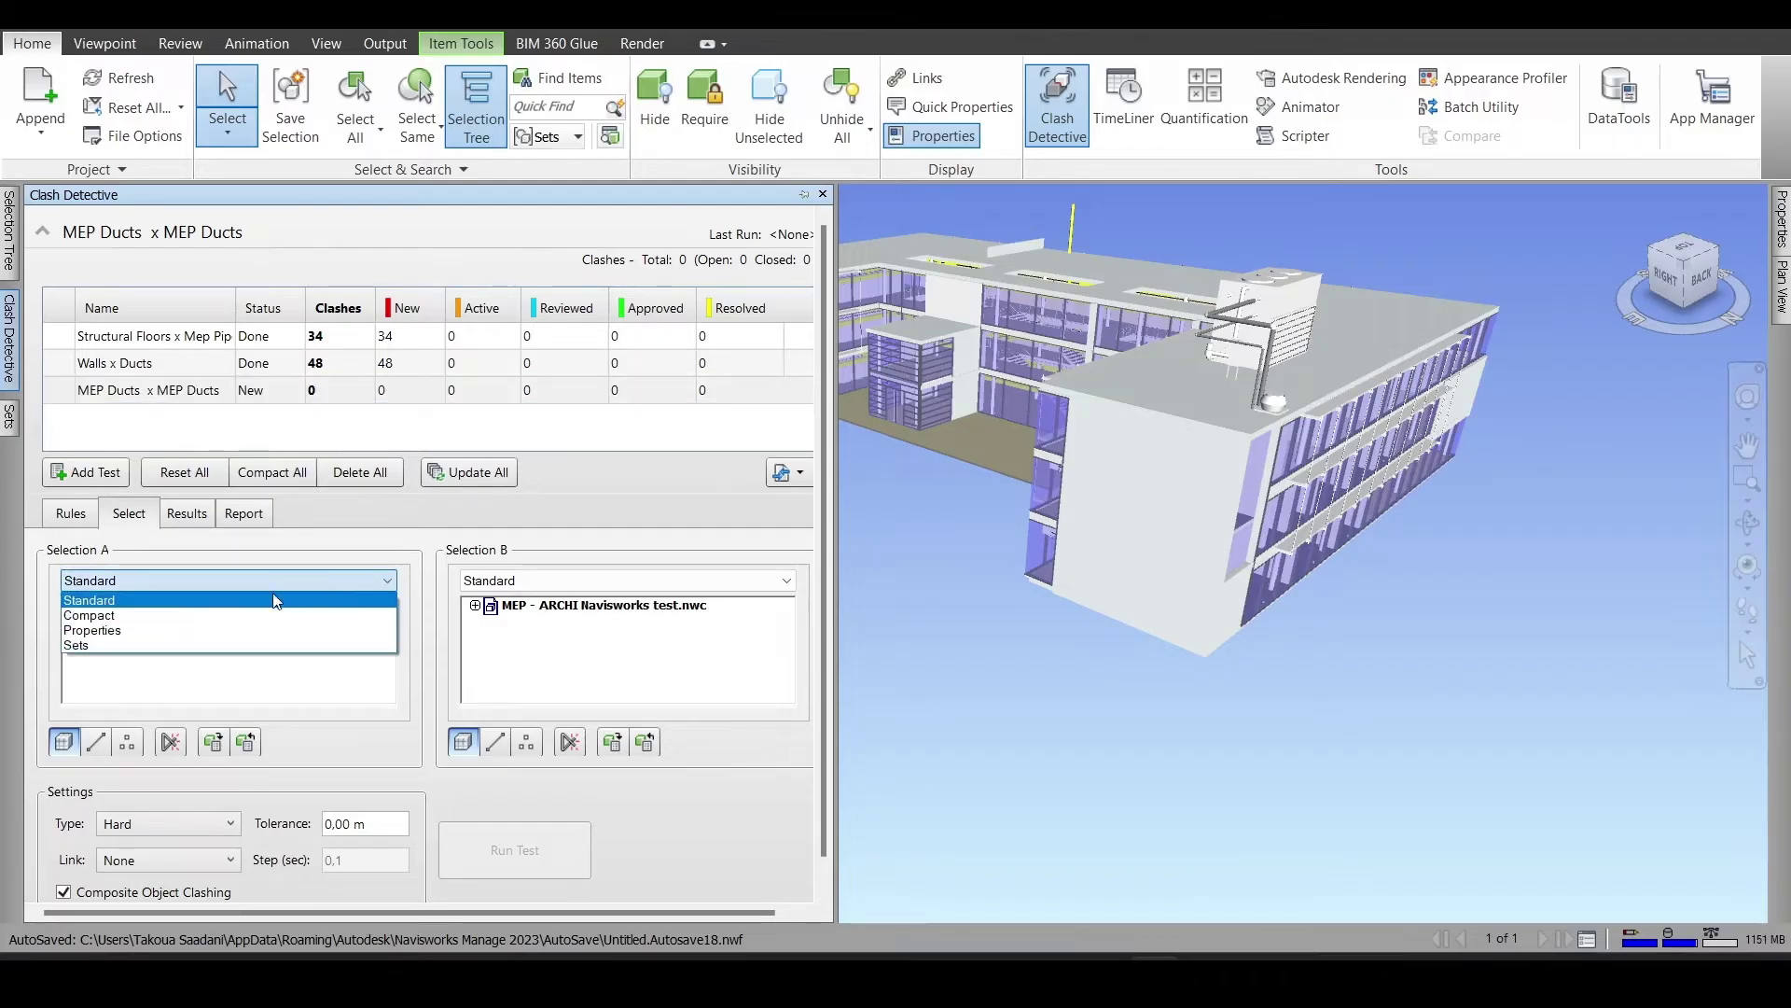
{"action": "left_click", "coordinate": [94, 648]}
{"action": "left_click", "coordinate": [150, 612]}
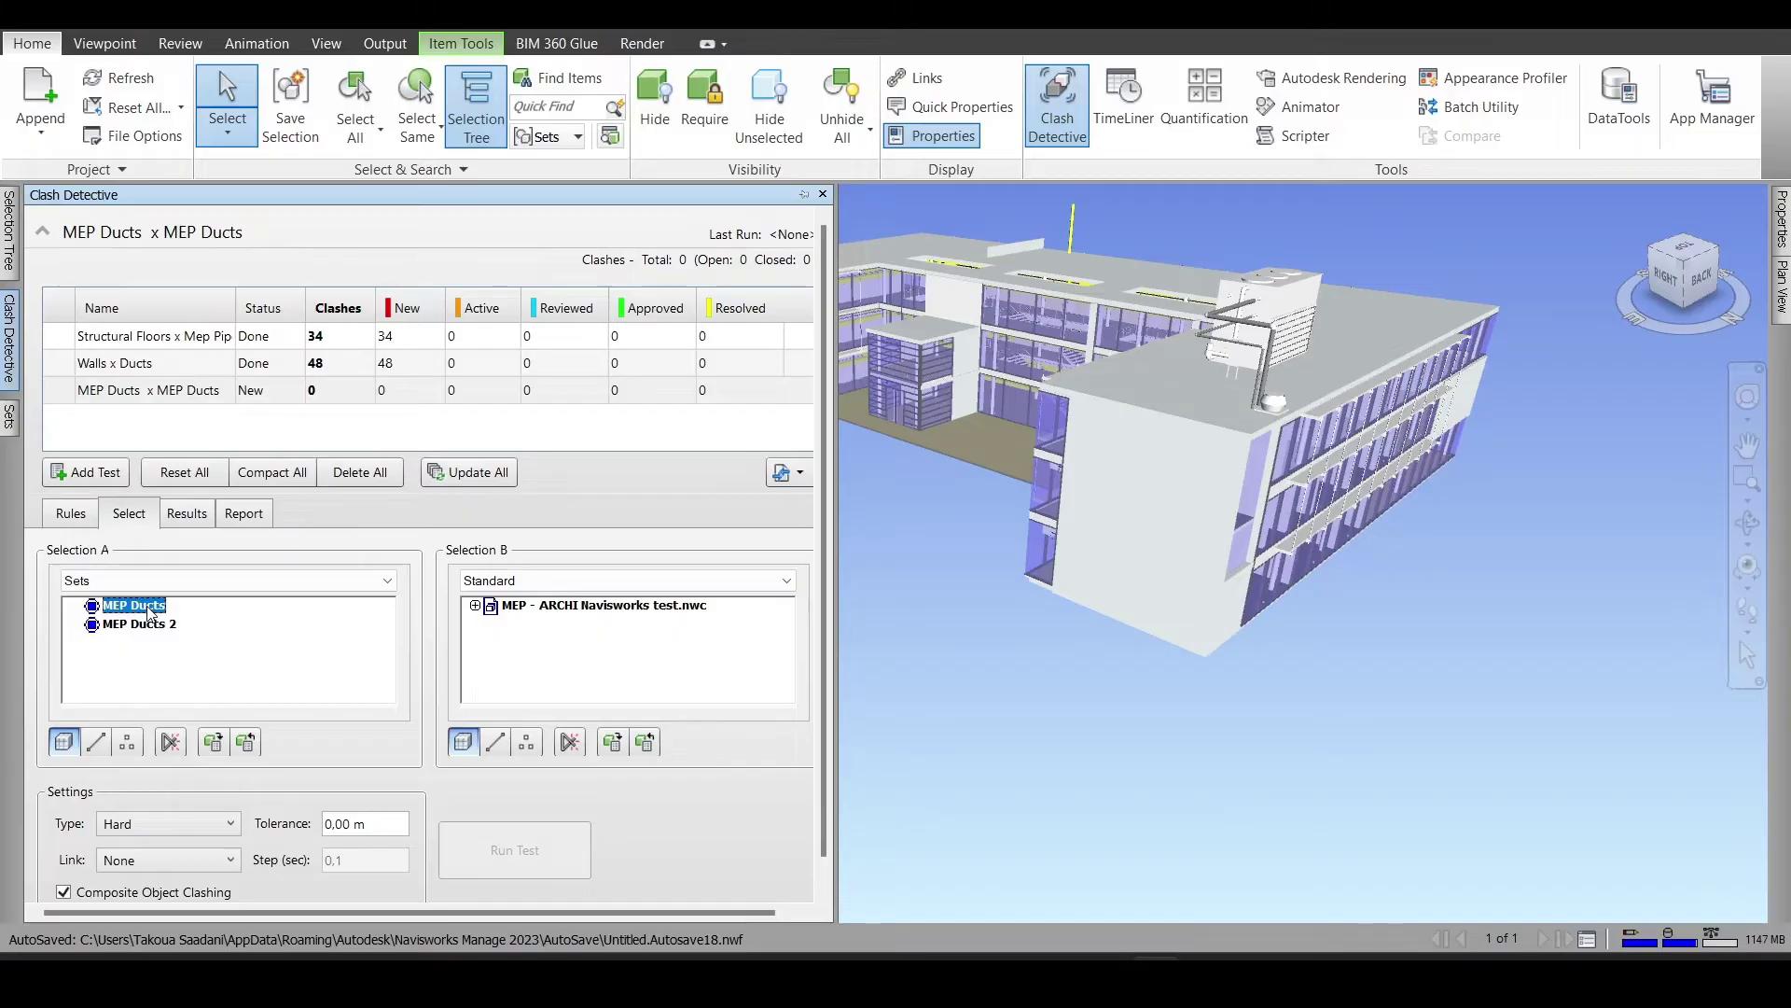
{"action": "left_click", "coordinate": [159, 626], "text": "ctrl"}
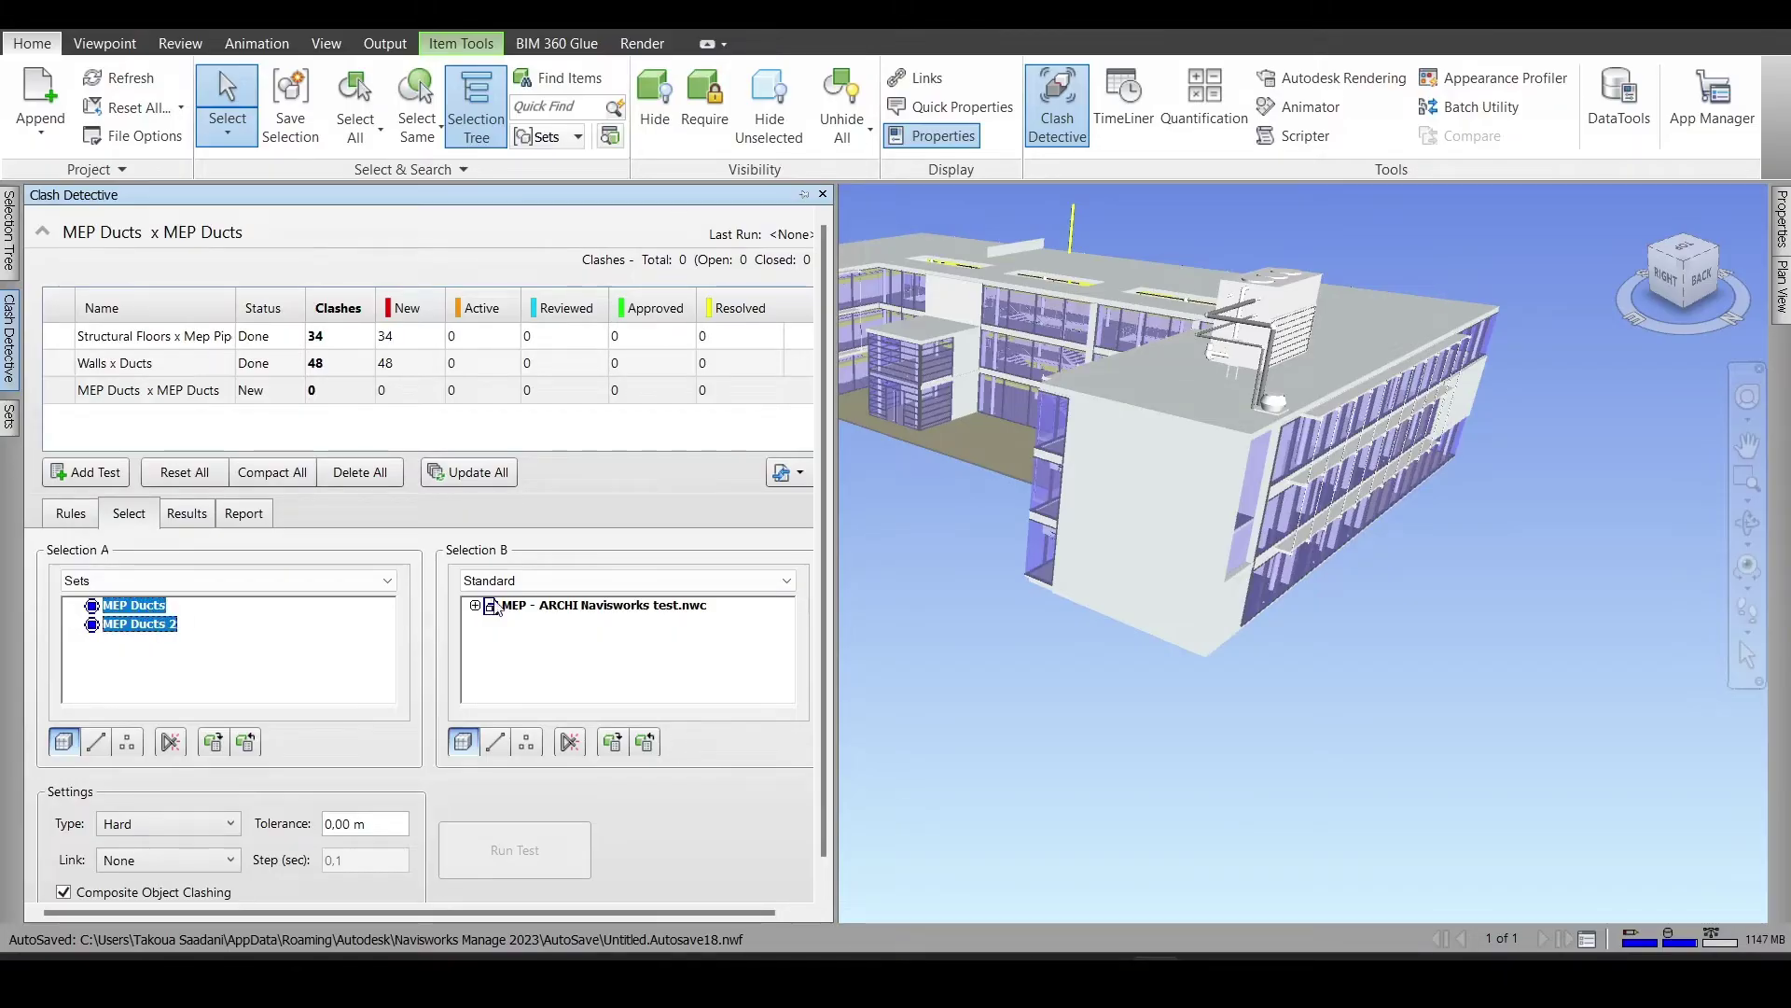
Set Selection B to the MEP Ducts and MEP Ducts 2 sets as well
{"action": "left_click", "coordinate": [495, 581]}
{"action": "left_click", "coordinate": [508, 644]}
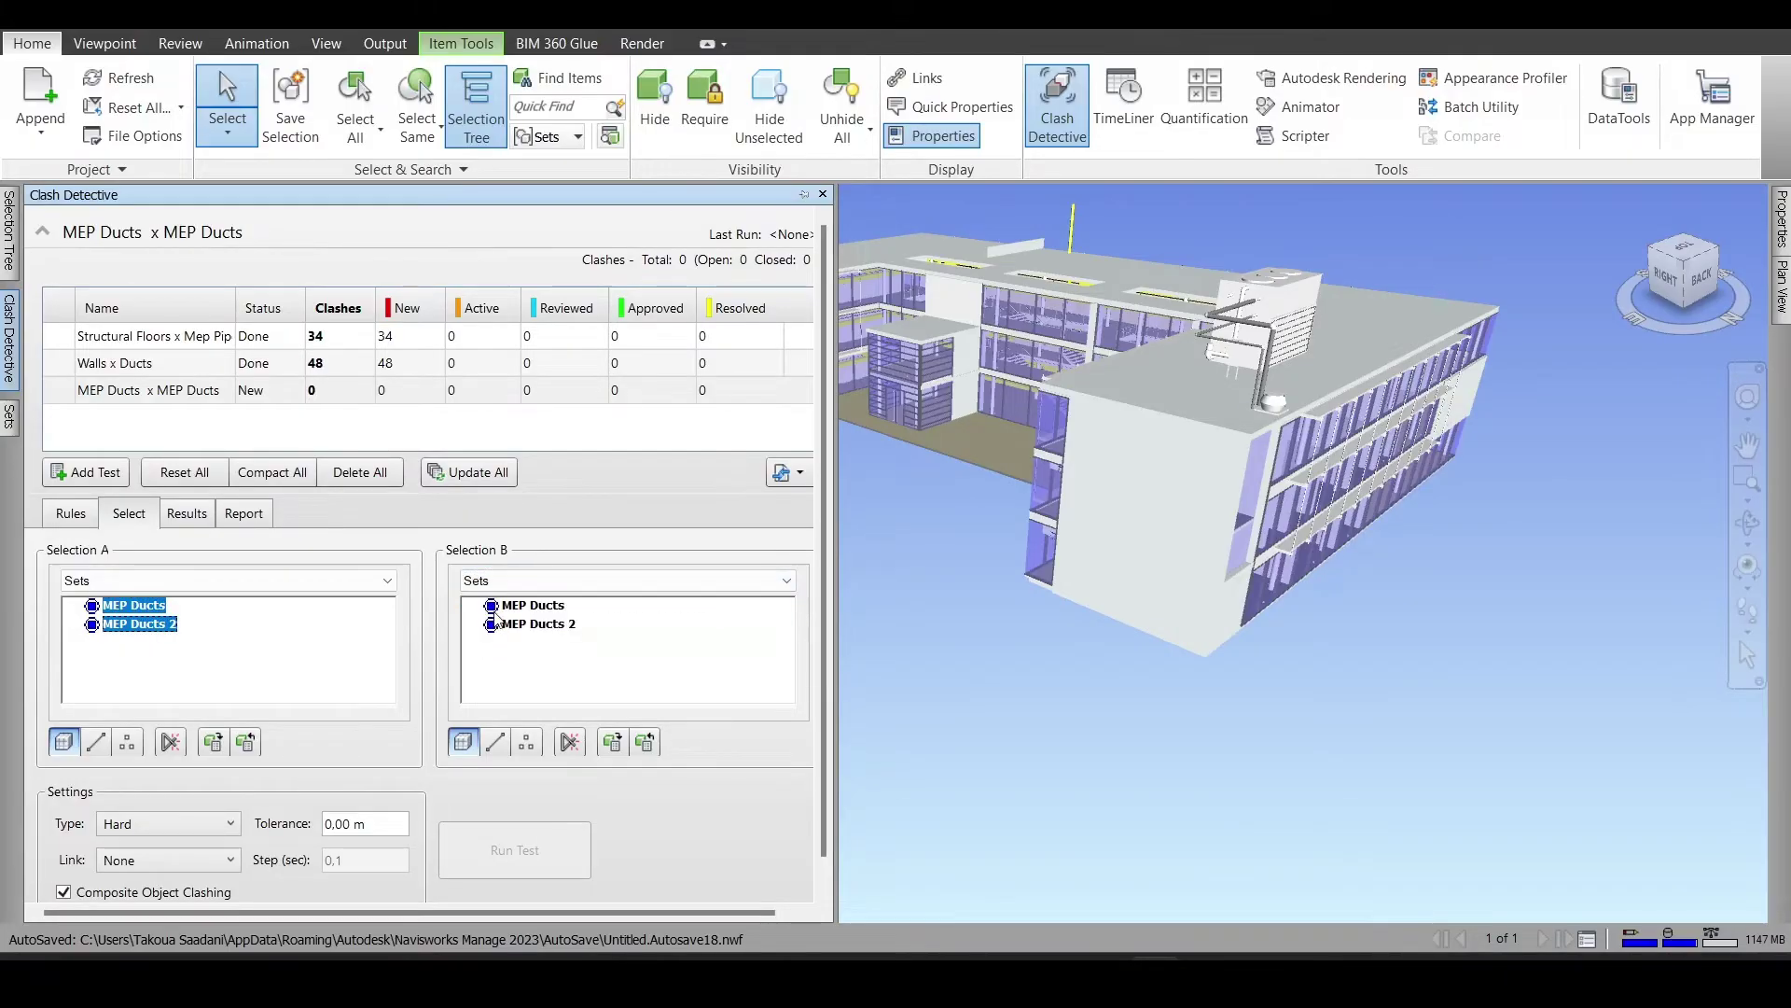
{"action": "left_click", "coordinate": [504, 608]}
{"action": "left_click", "coordinate": [521, 627], "text": "ctrl"}
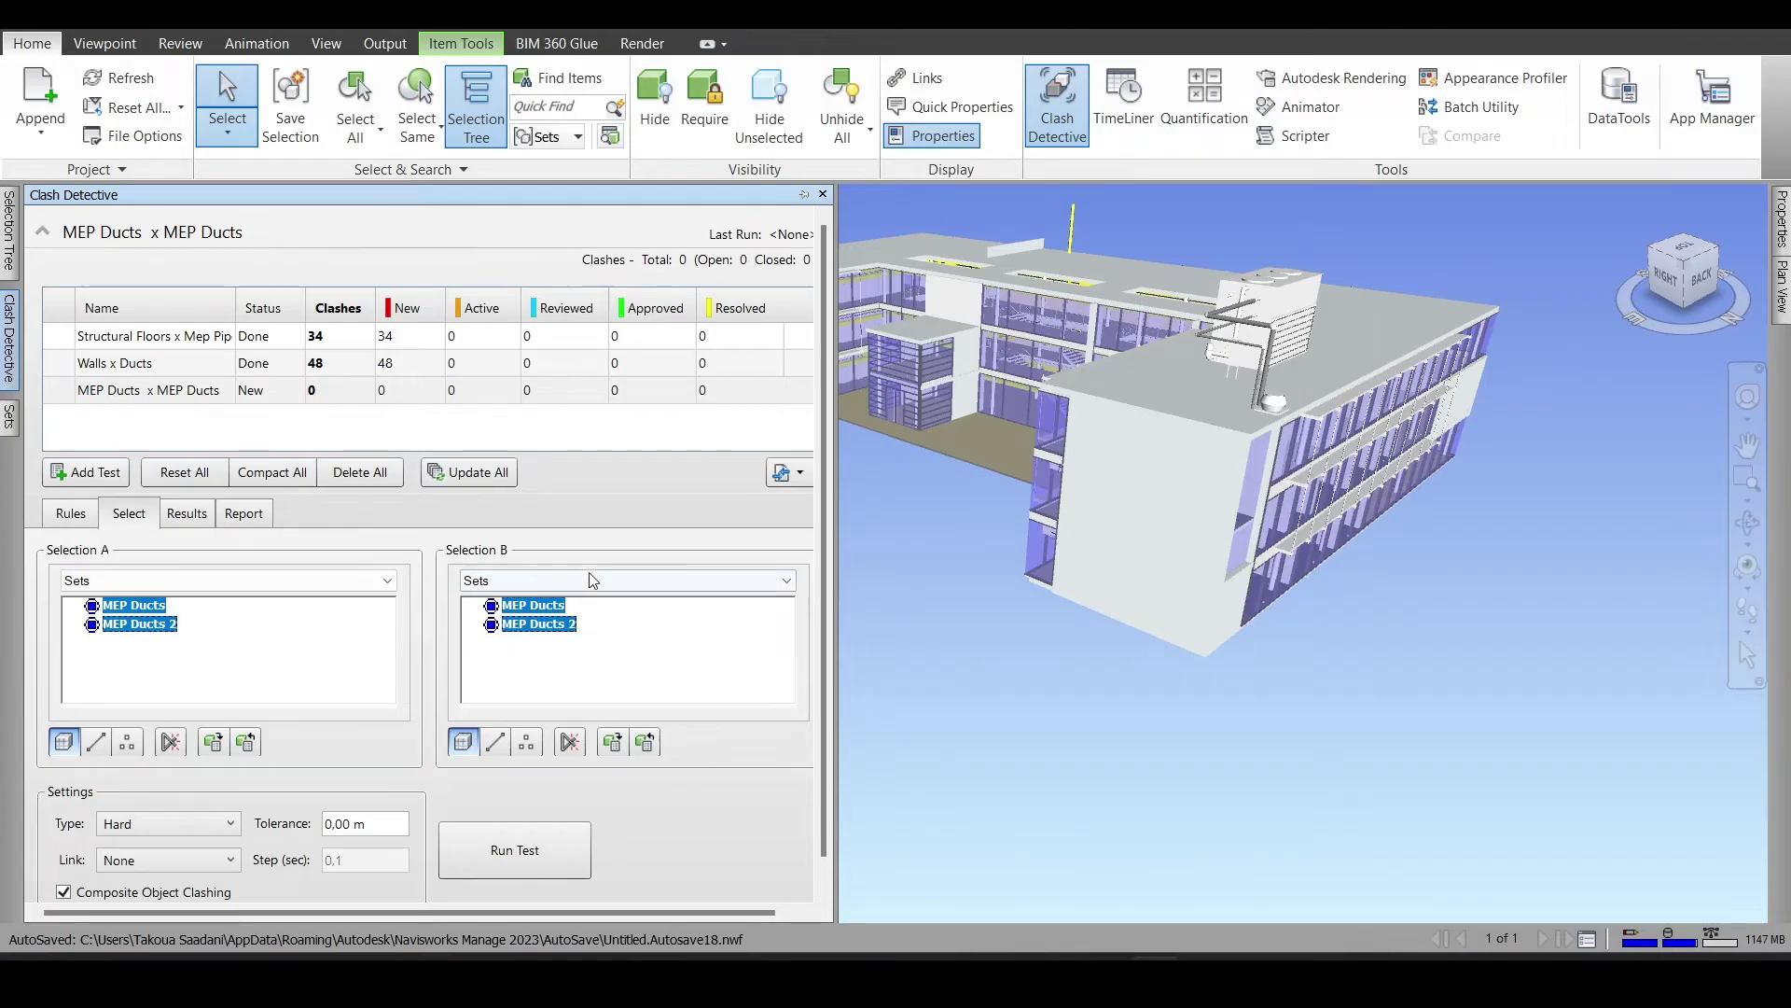
{"action": "scroll", "coordinate": [285, 793], "scroll_direction": "down", "scroll_amount": 1}
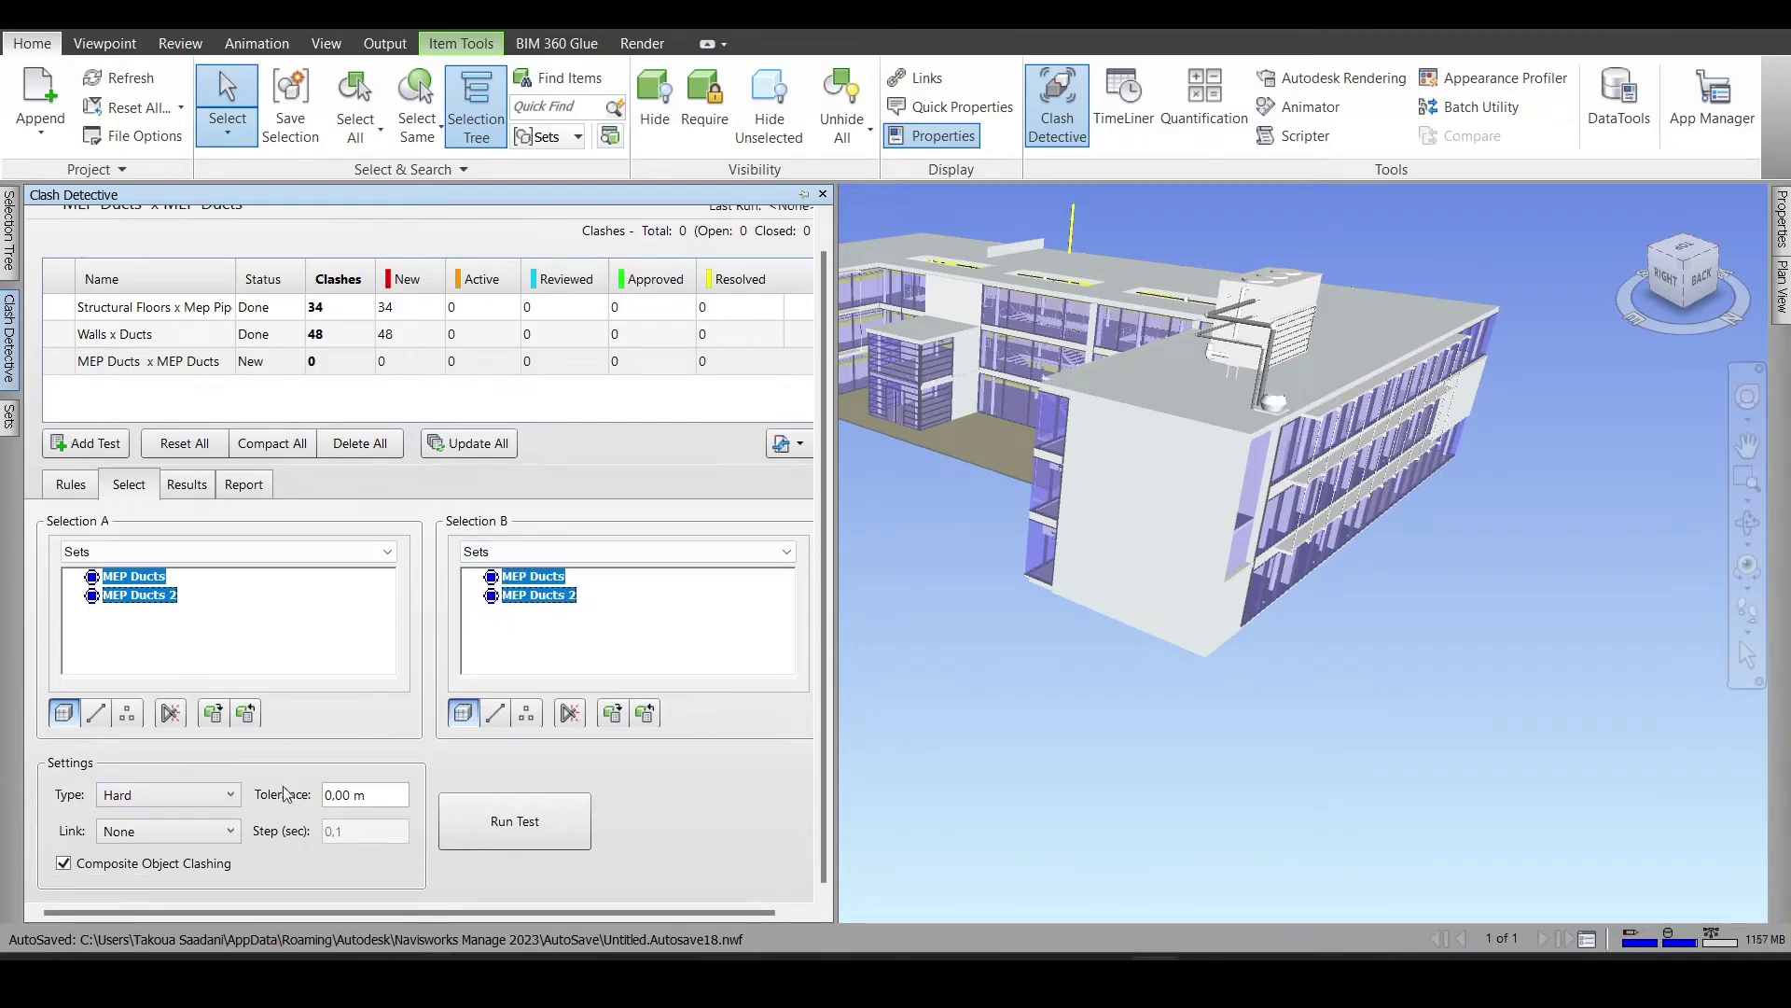
Run the ducts clash test, browse the 1066 results, and view Clash1 and Clash2
{"action": "left_click", "coordinate": [490, 812]}
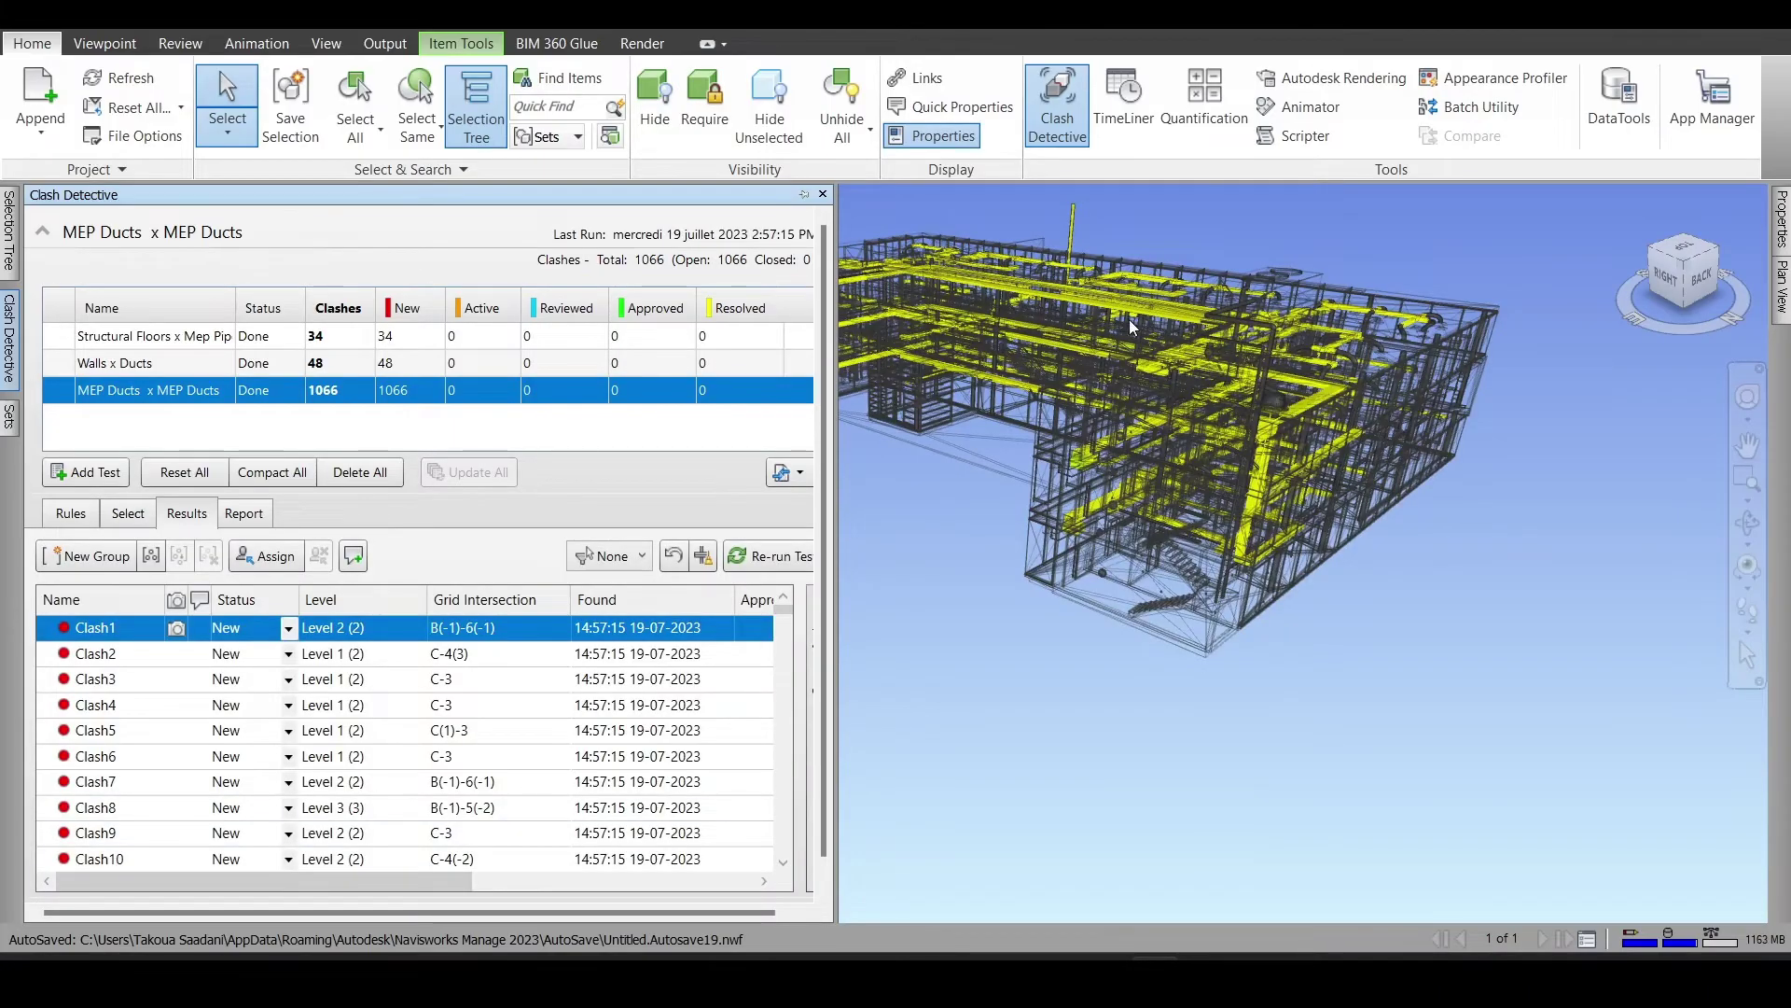
{"action": "scroll", "coordinate": [230, 702], "scroll_direction": "down", "scroll_amount": 4}
{"action": "scroll", "coordinate": [230, 702], "scroll_direction": "down", "scroll_amount": 9}
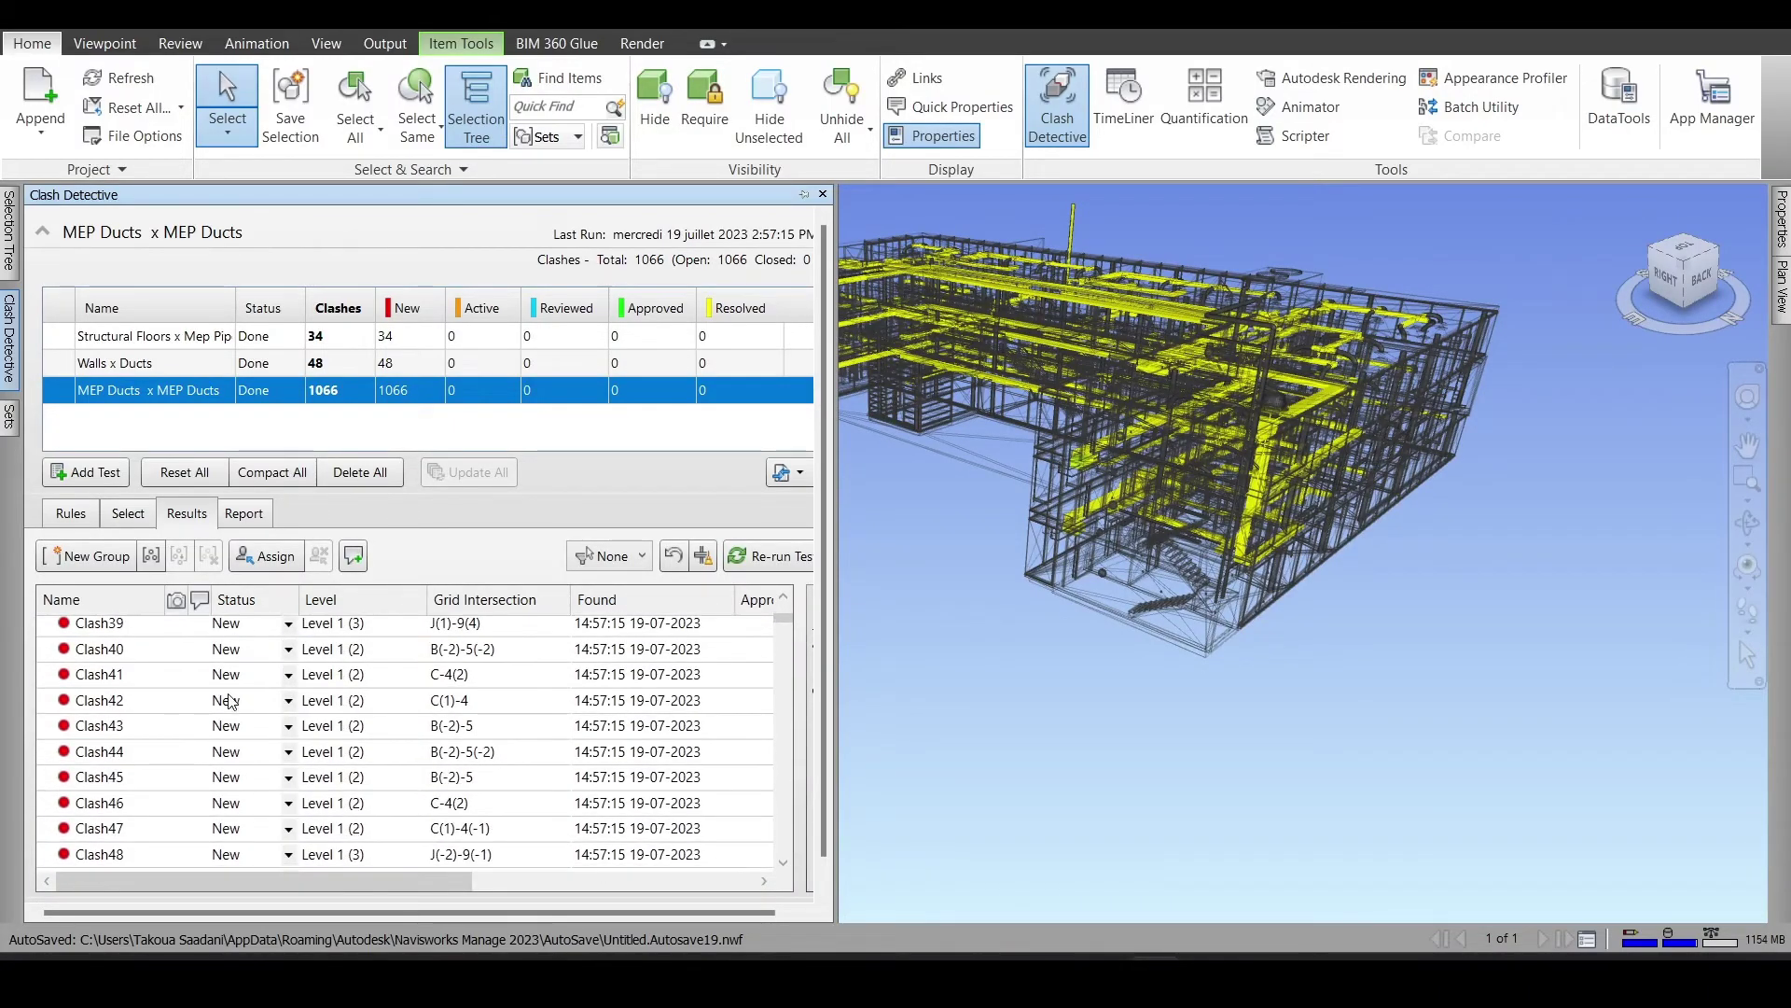
{"action": "scroll", "coordinate": [231, 702], "scroll_direction": "up", "scroll_amount": 2}
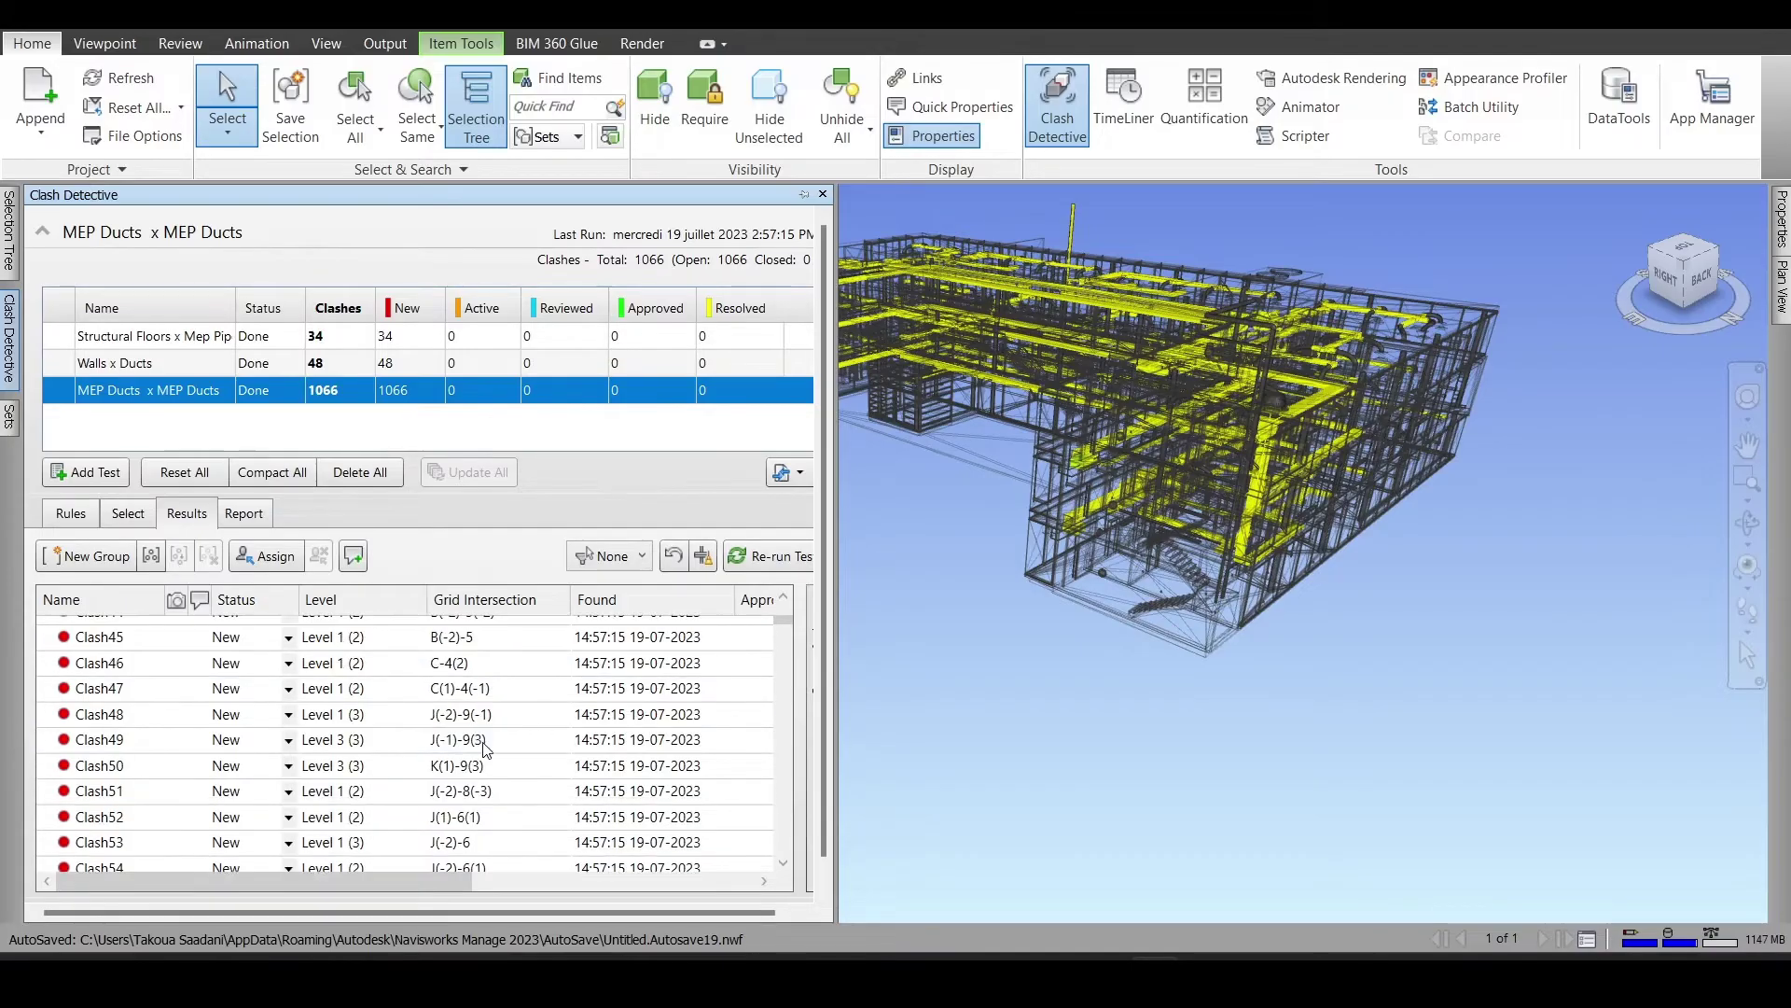
{"action": "scroll", "coordinate": [420, 709], "scroll_direction": "down", "scroll_amount": 7}
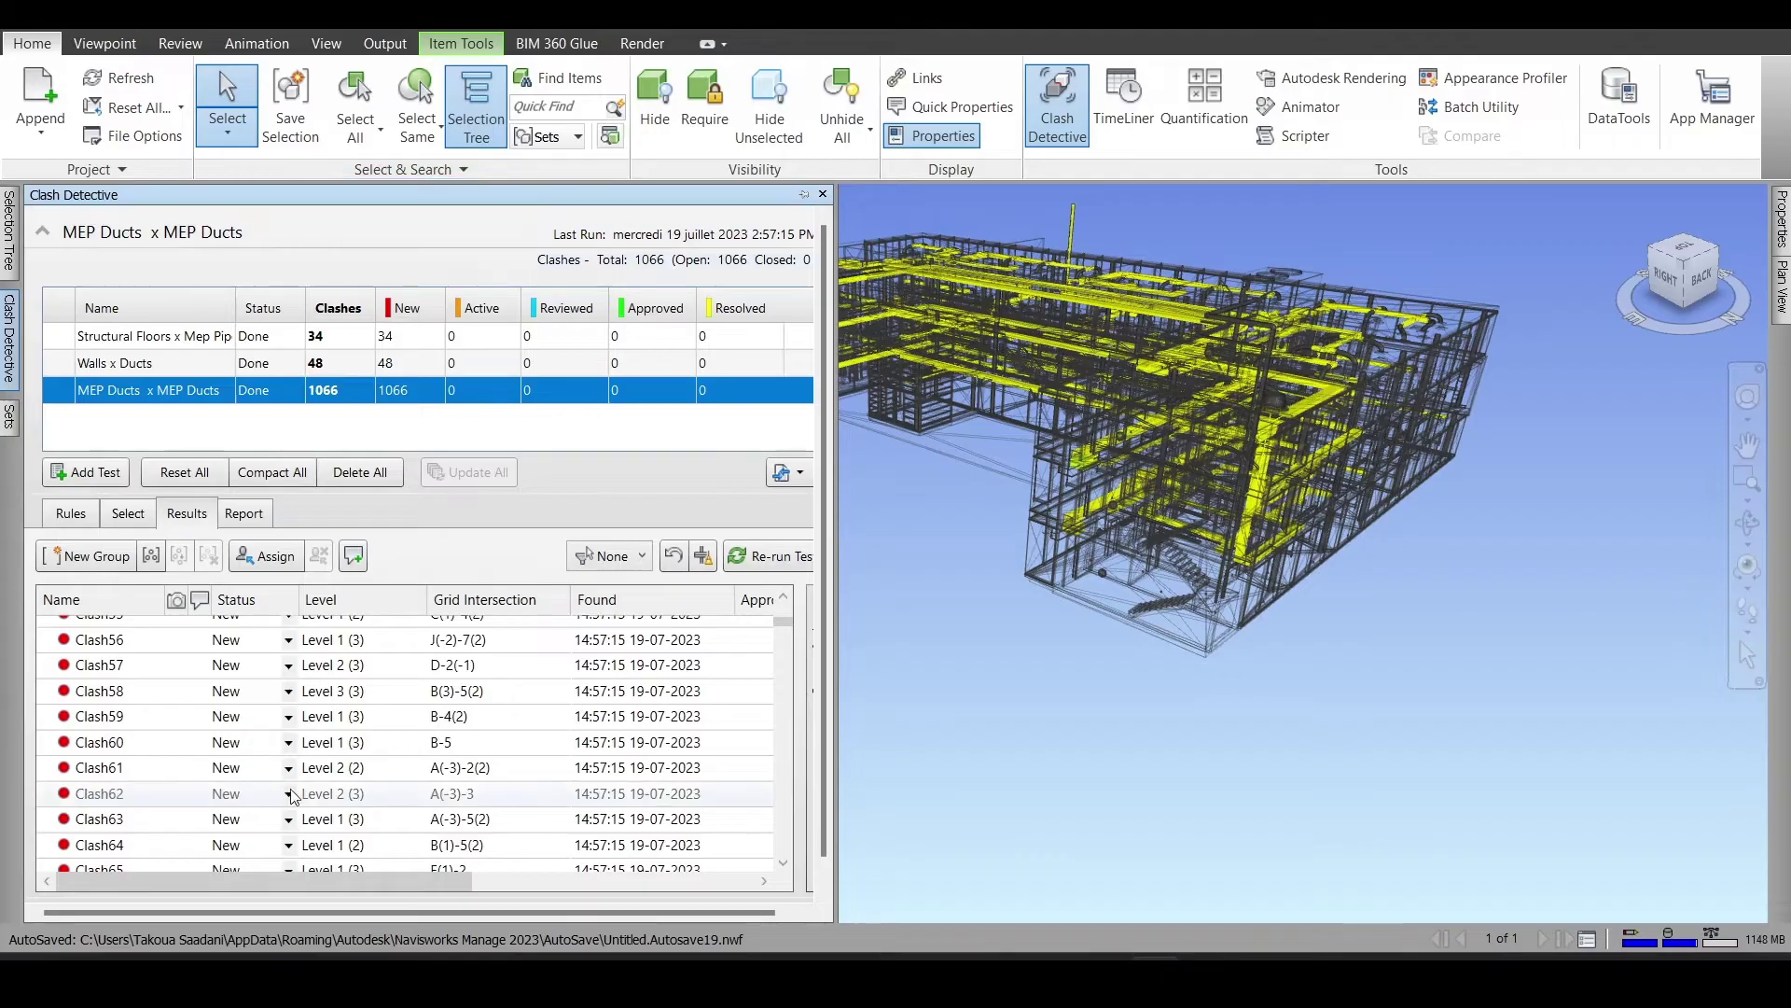
{"action": "scroll", "coordinate": [234, 737], "scroll_direction": "up", "scroll_amount": 18}
{"action": "left_click", "coordinate": [102, 627]}
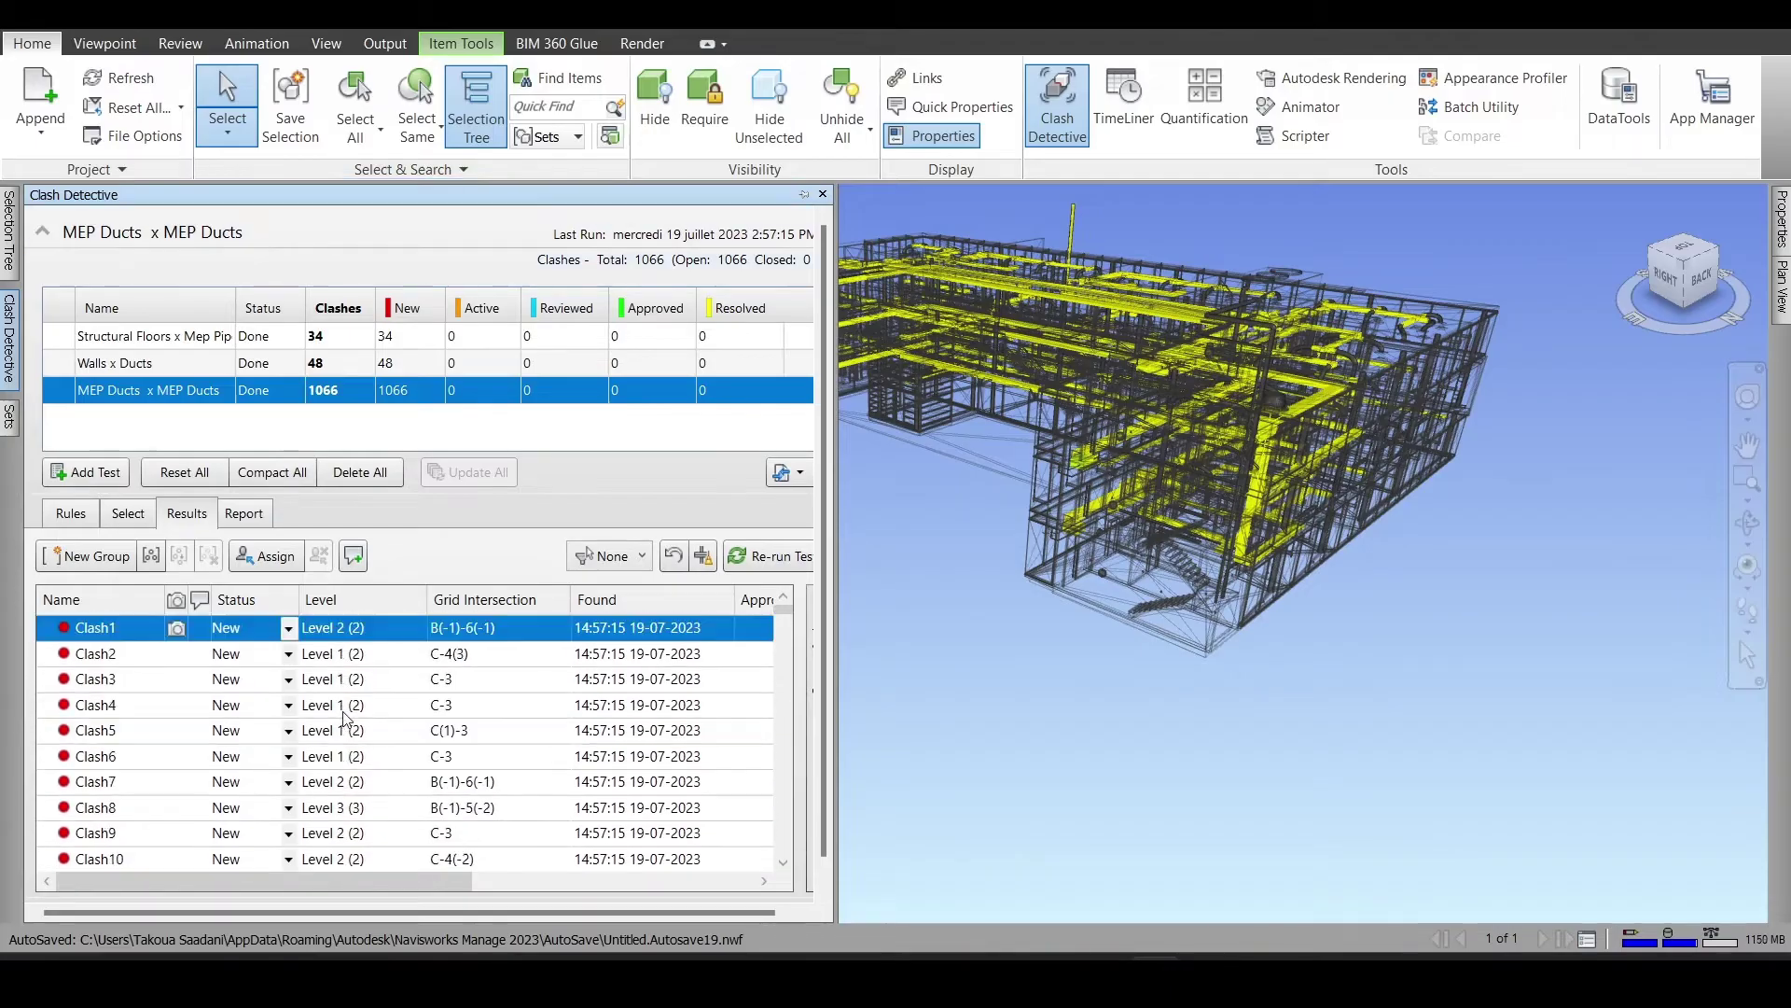
{"action": "left_click", "coordinate": [135, 653]}
Step through the duct clash results from Clash1 to Clash14, viewing each in the model
{"action": "left_click", "coordinate": [134, 686]}
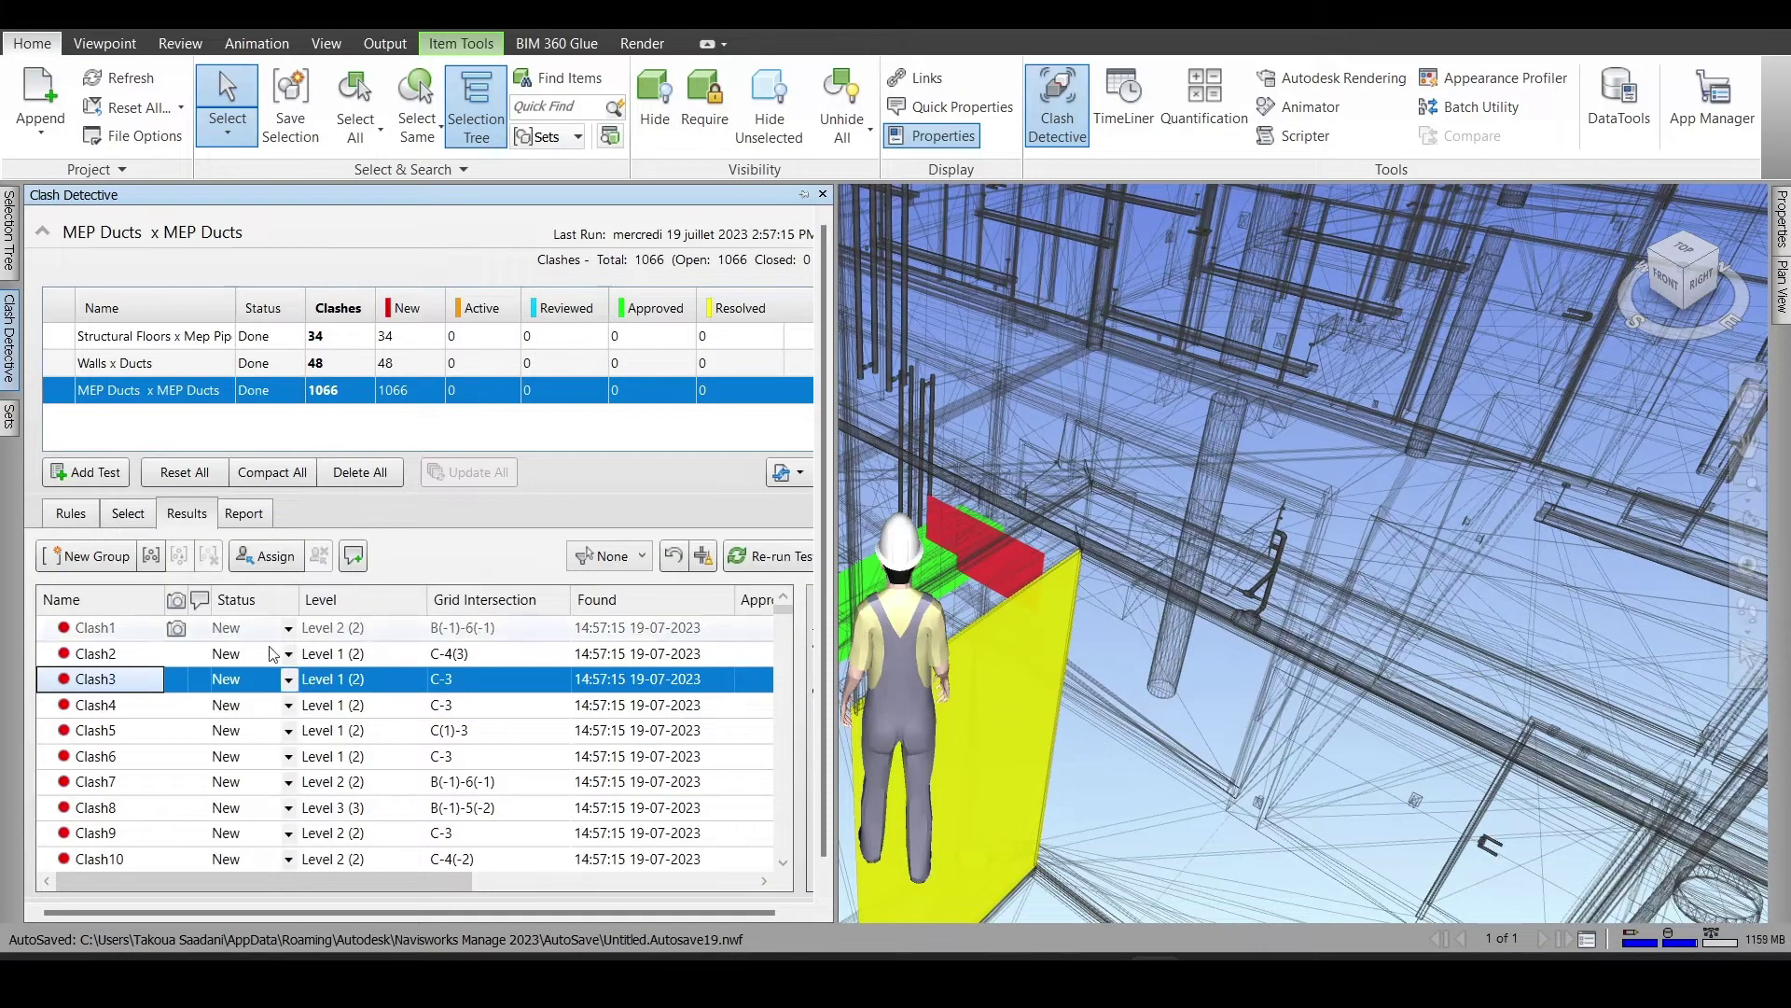
{"action": "left_click", "coordinate": [244, 627]}
{"action": "scroll", "coordinate": [1272, 345], "scroll_direction": "up", "scroll_amount": 3}
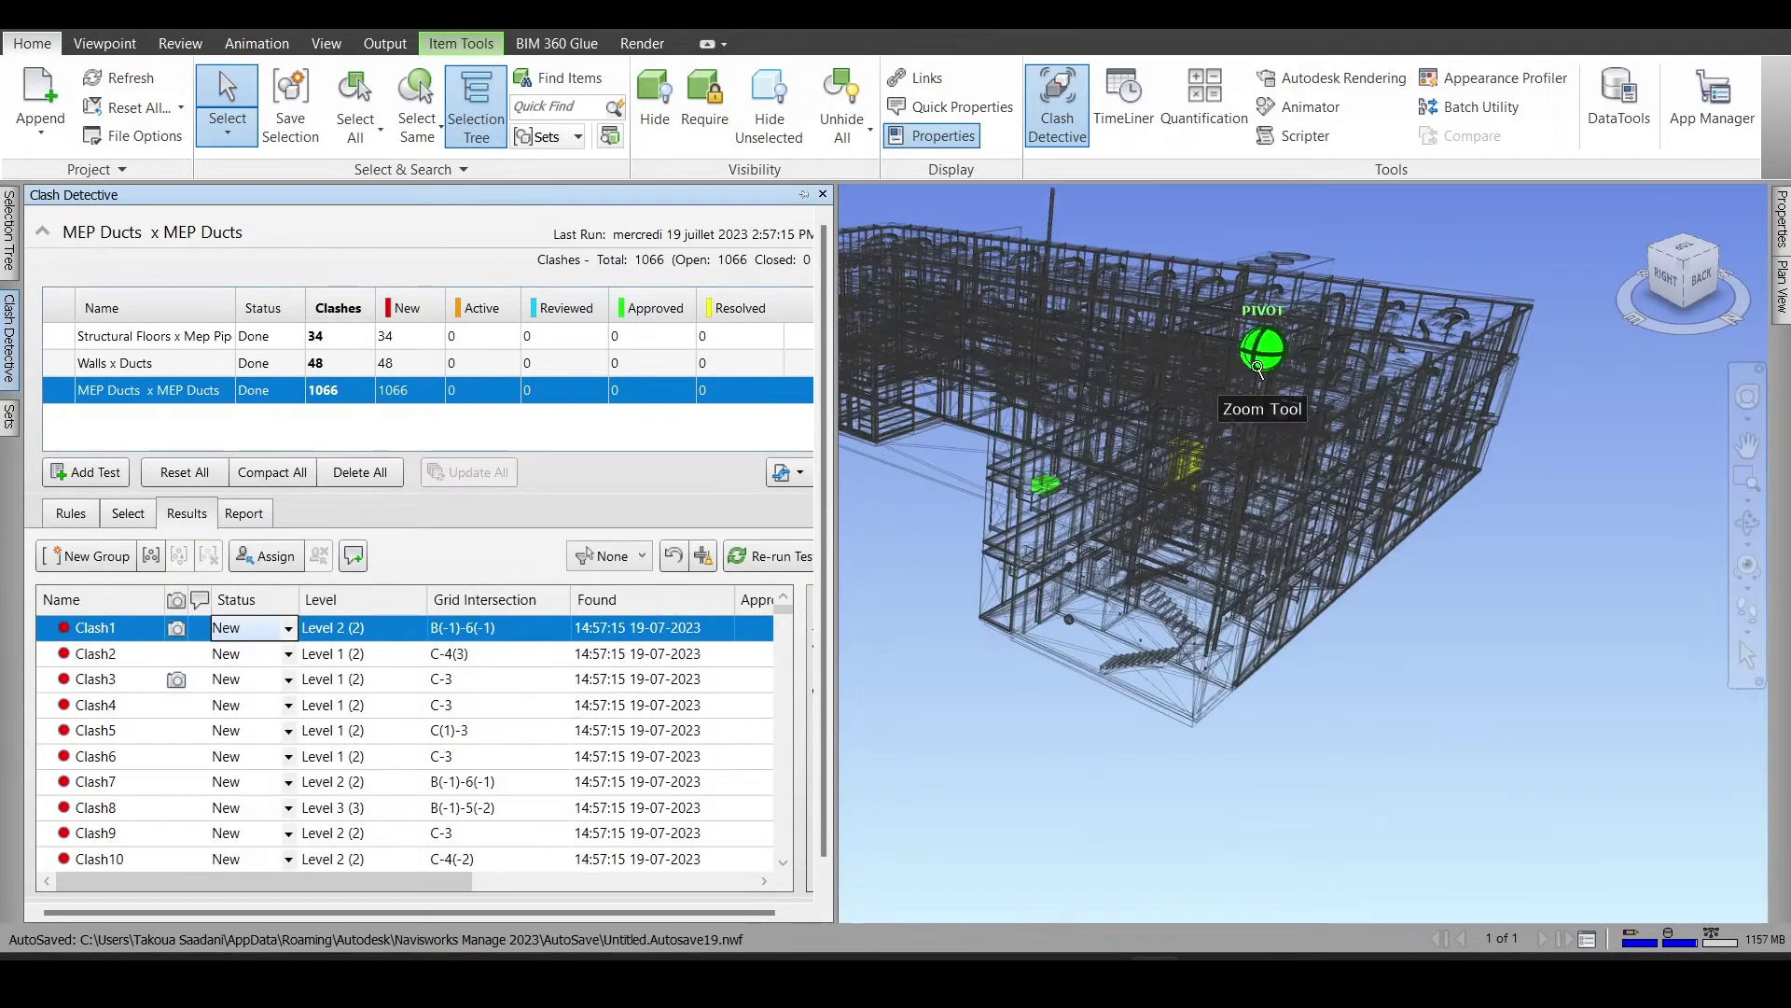
{"action": "scroll", "coordinate": [1488, 695], "scroll_direction": "up", "scroll_amount": 3}
{"action": "scroll", "coordinate": [956, 499], "scroll_direction": "up", "scroll_amount": 3}
{"action": "scroll", "coordinate": [956, 499], "scroll_direction": "up", "scroll_amount": 2}
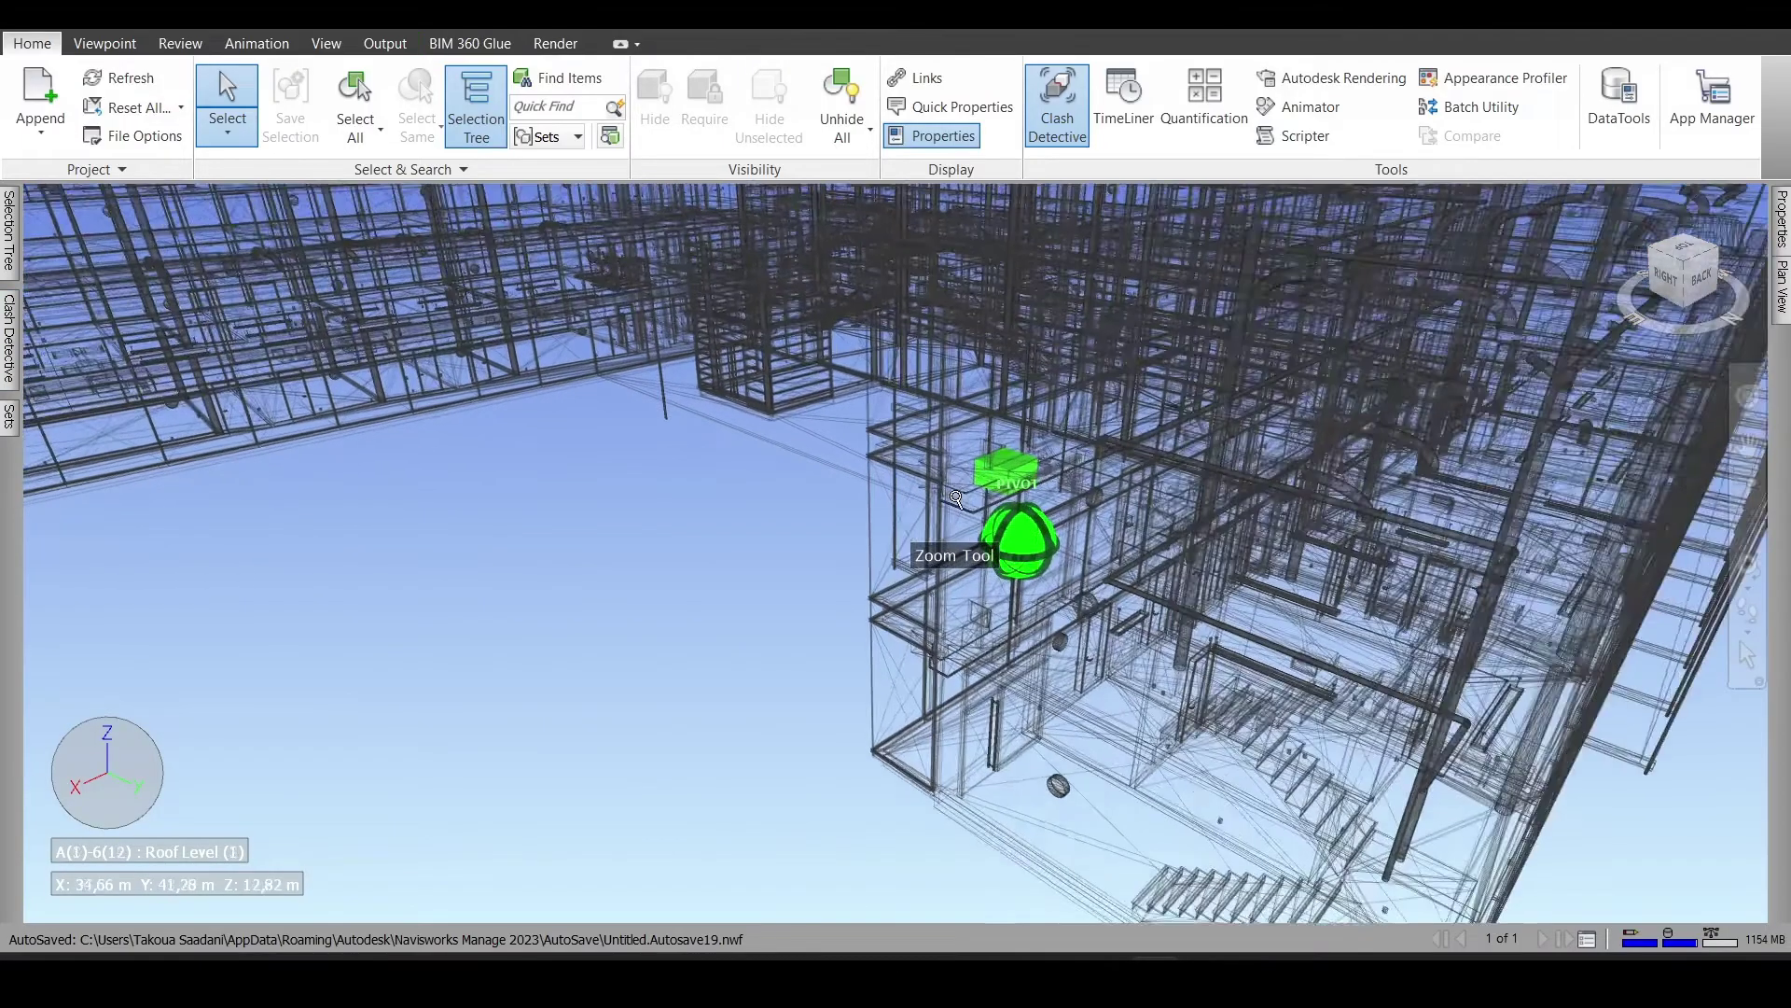
{"action": "scroll", "coordinate": [957, 499], "scroll_direction": "up", "scroll_amount": 2}
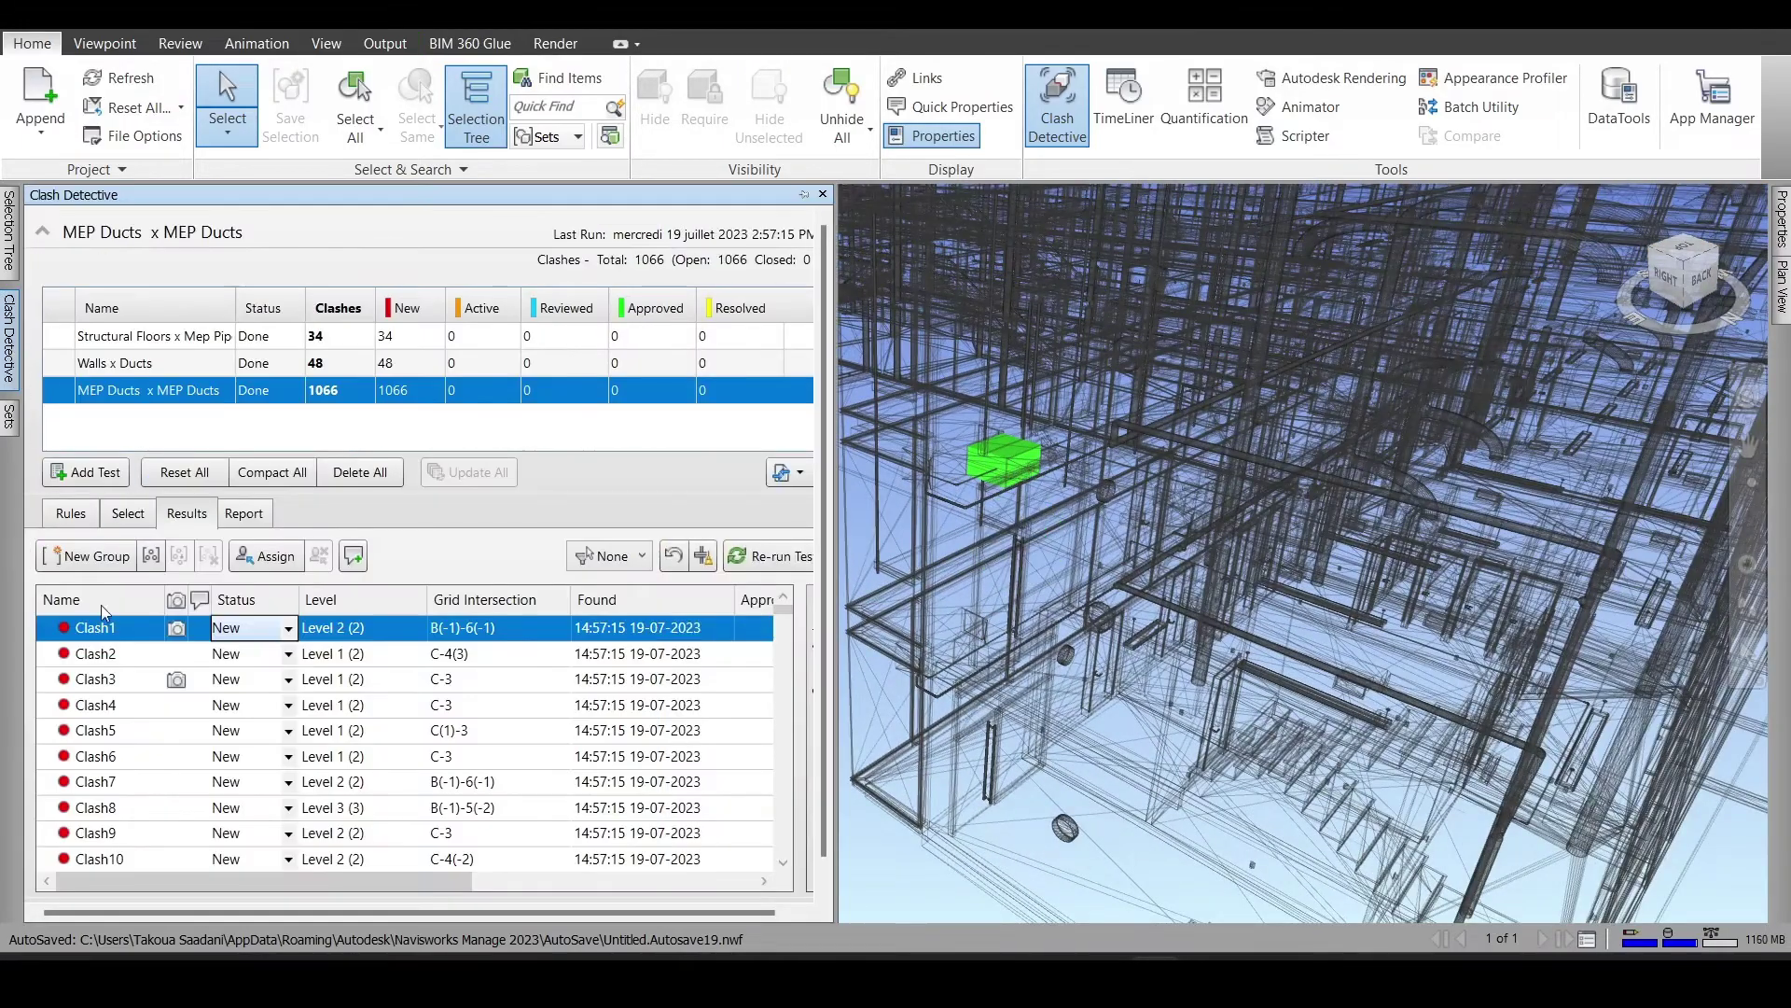
{"action": "left_click", "coordinate": [110, 653]}
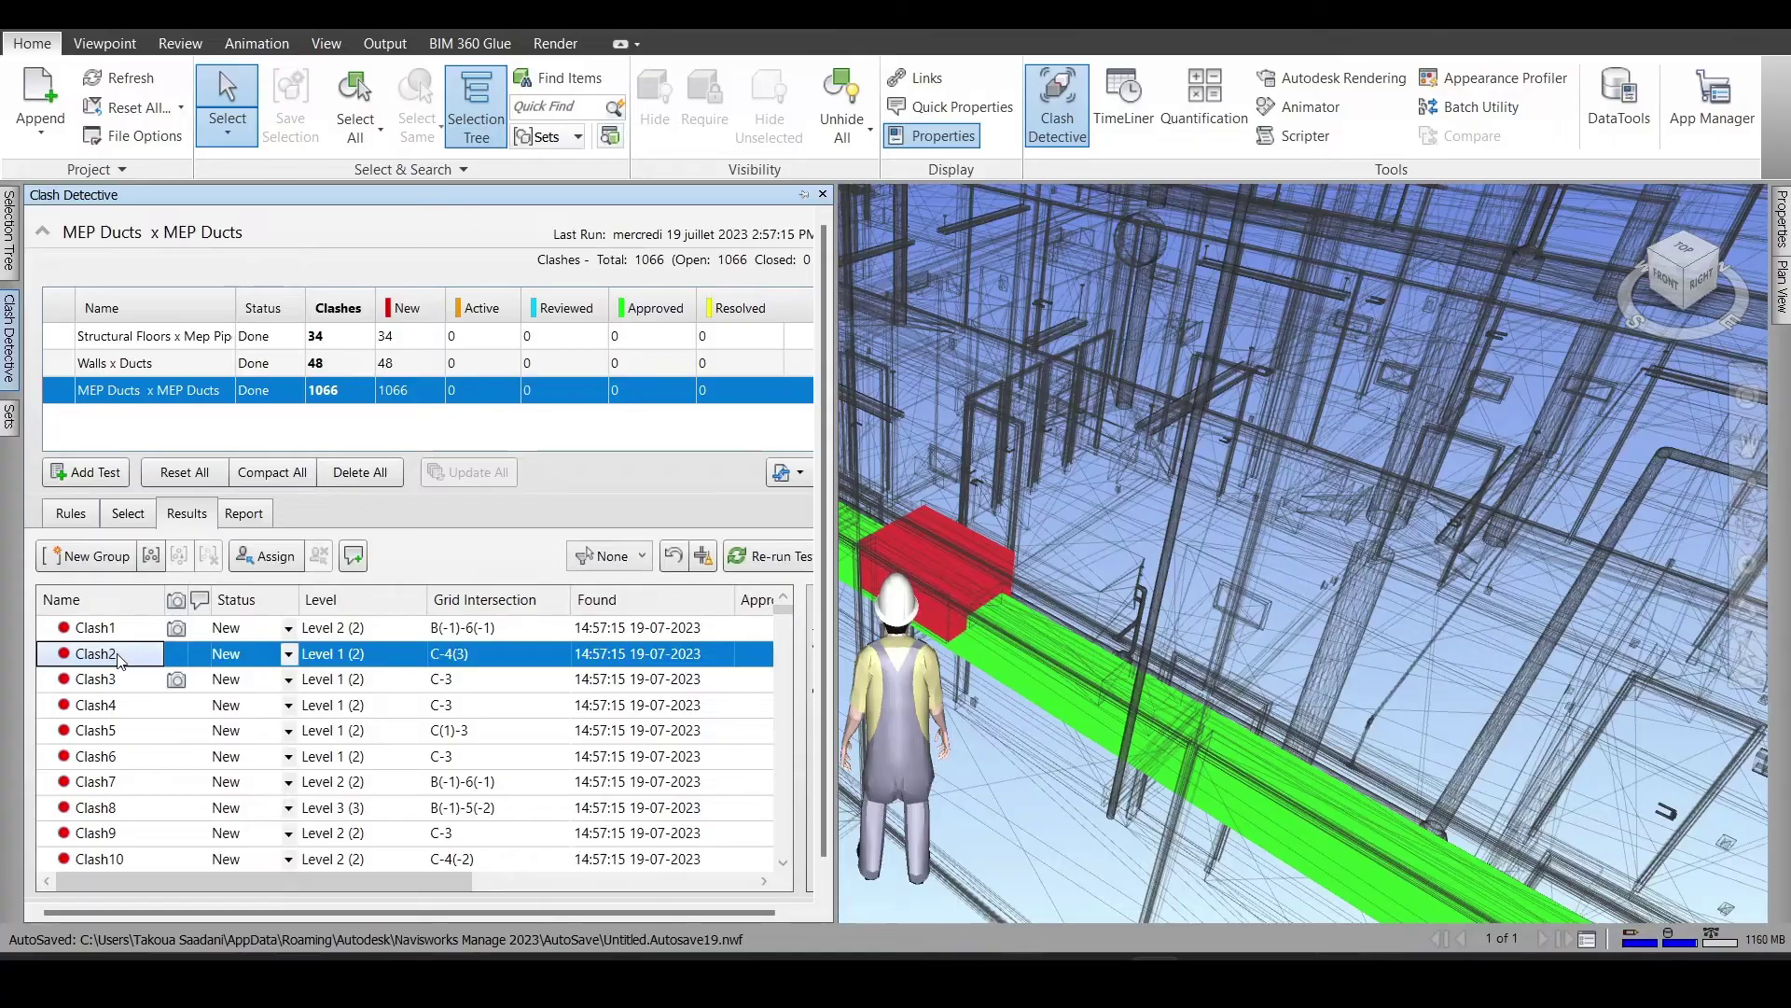
{"action": "left_click", "coordinate": [112, 679]}
{"action": "left_click", "coordinate": [108, 706]}
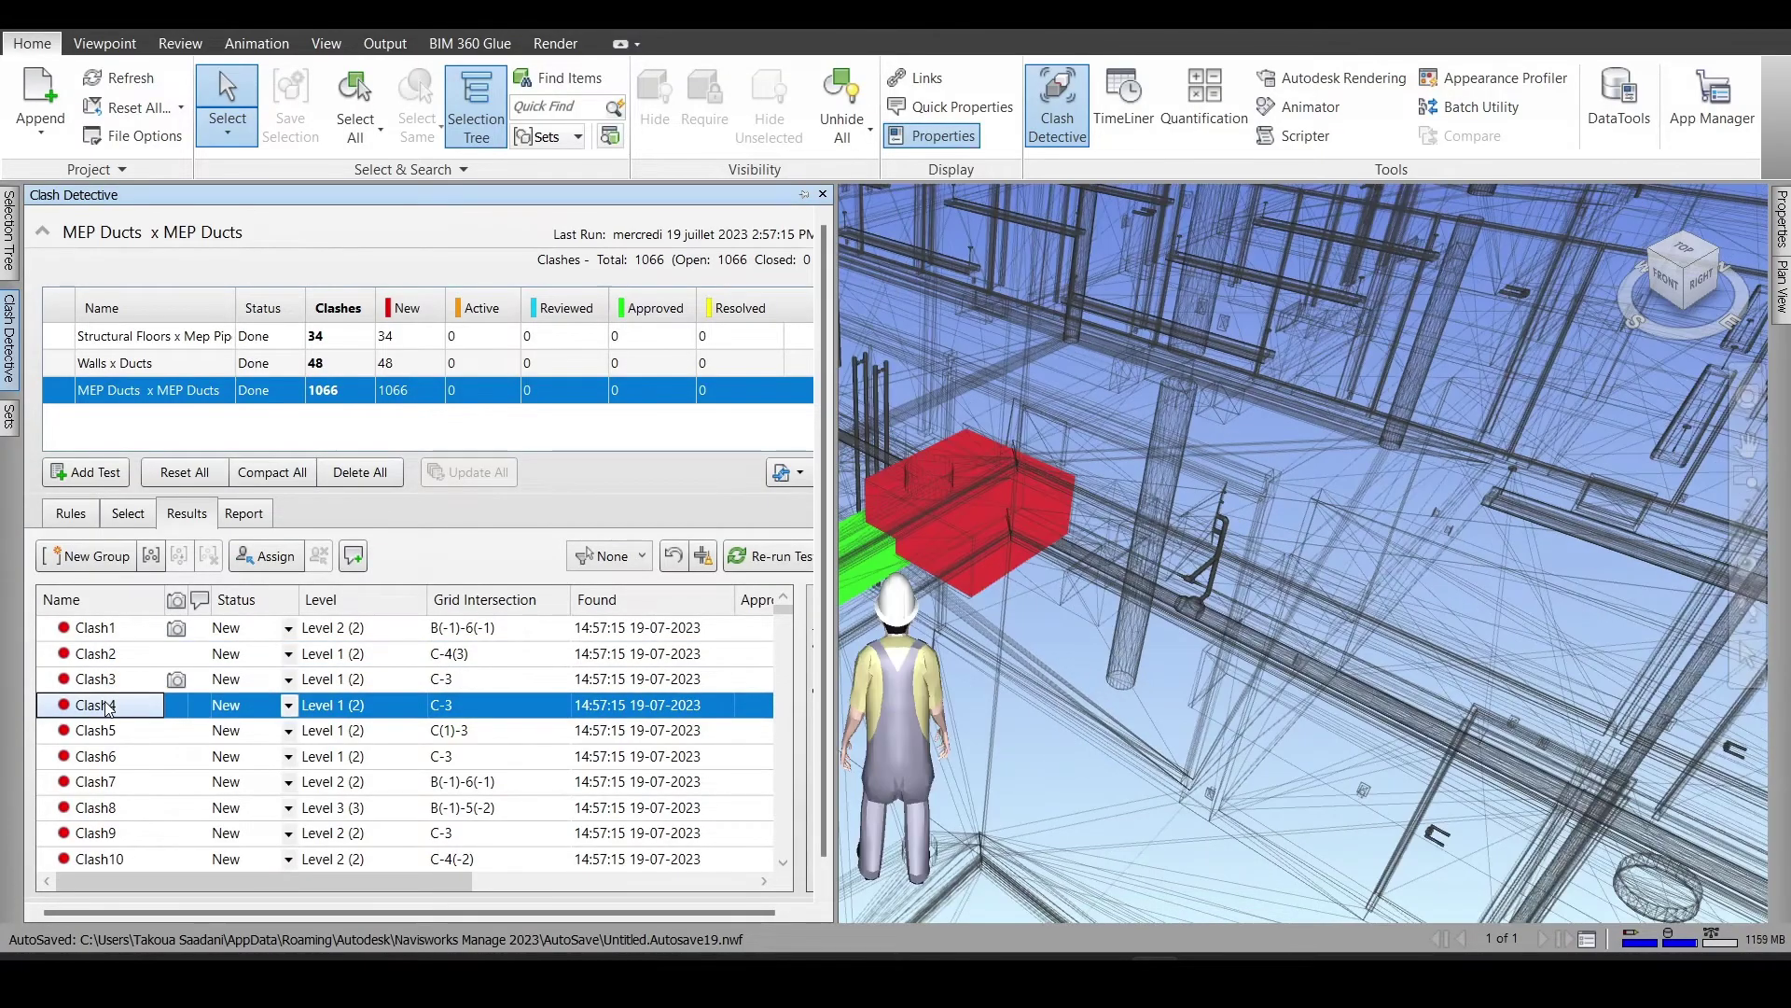
{"action": "left_click", "coordinate": [105, 732]}
{"action": "left_click", "coordinate": [106, 756]}
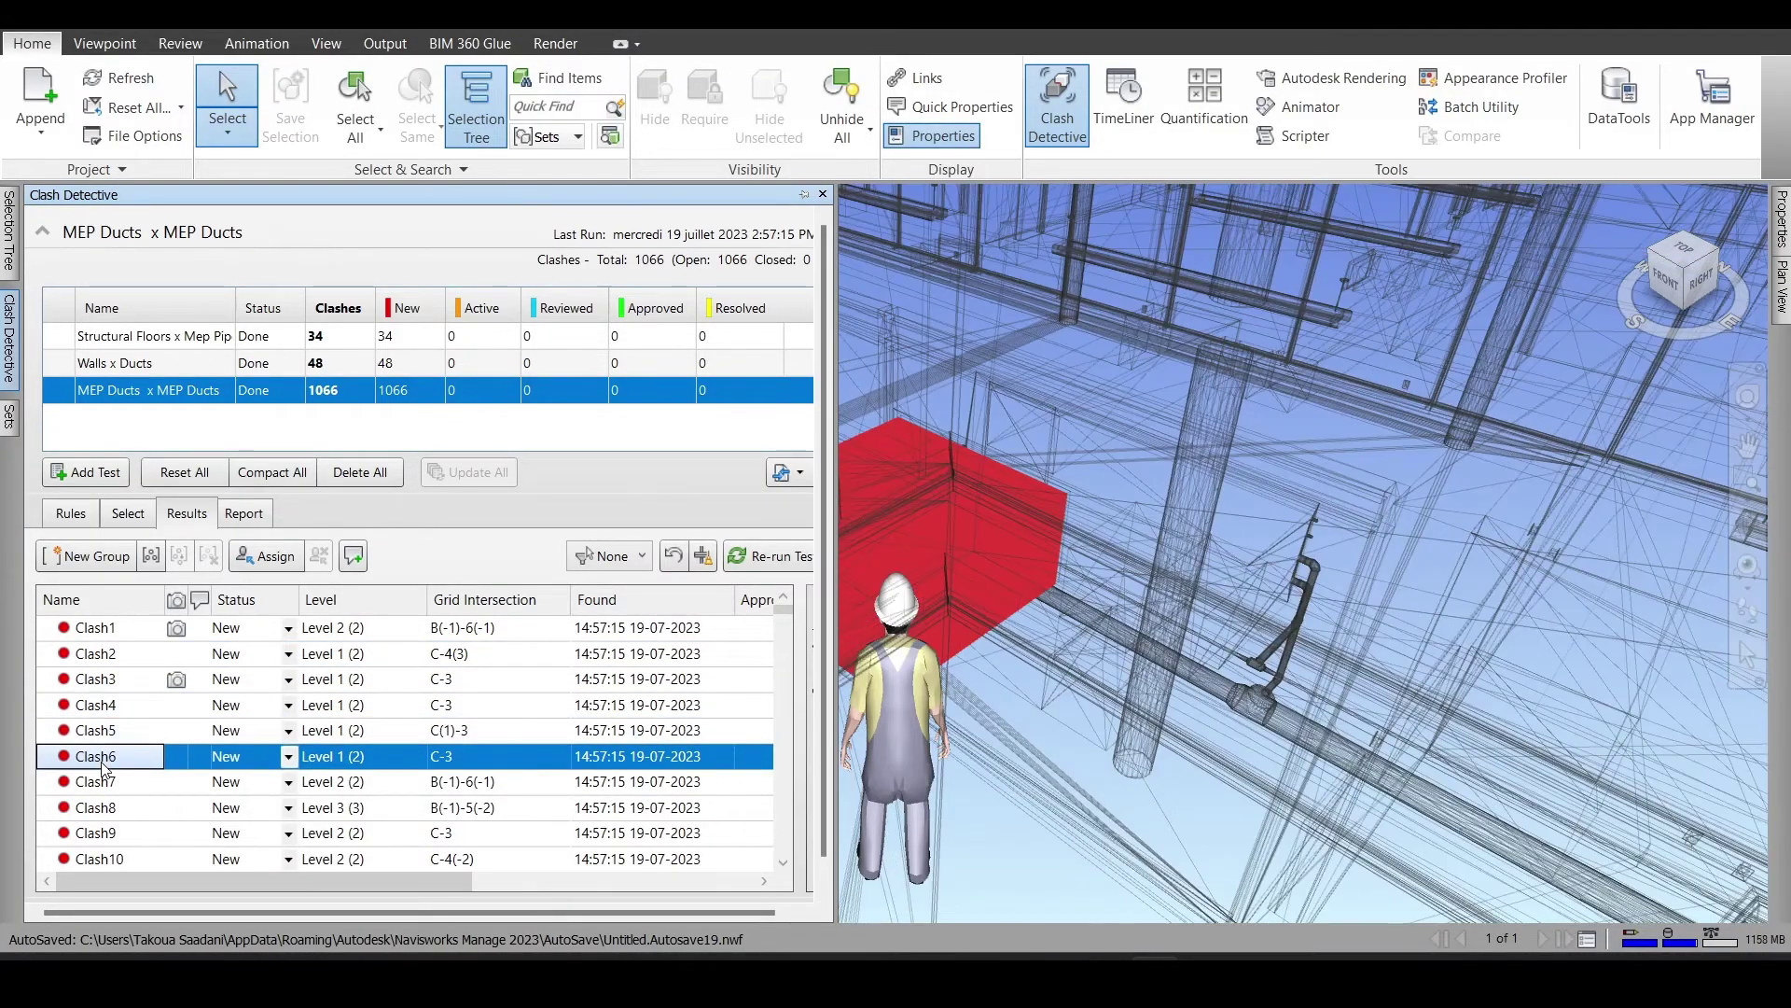
{"action": "left_click", "coordinate": [112, 808]}
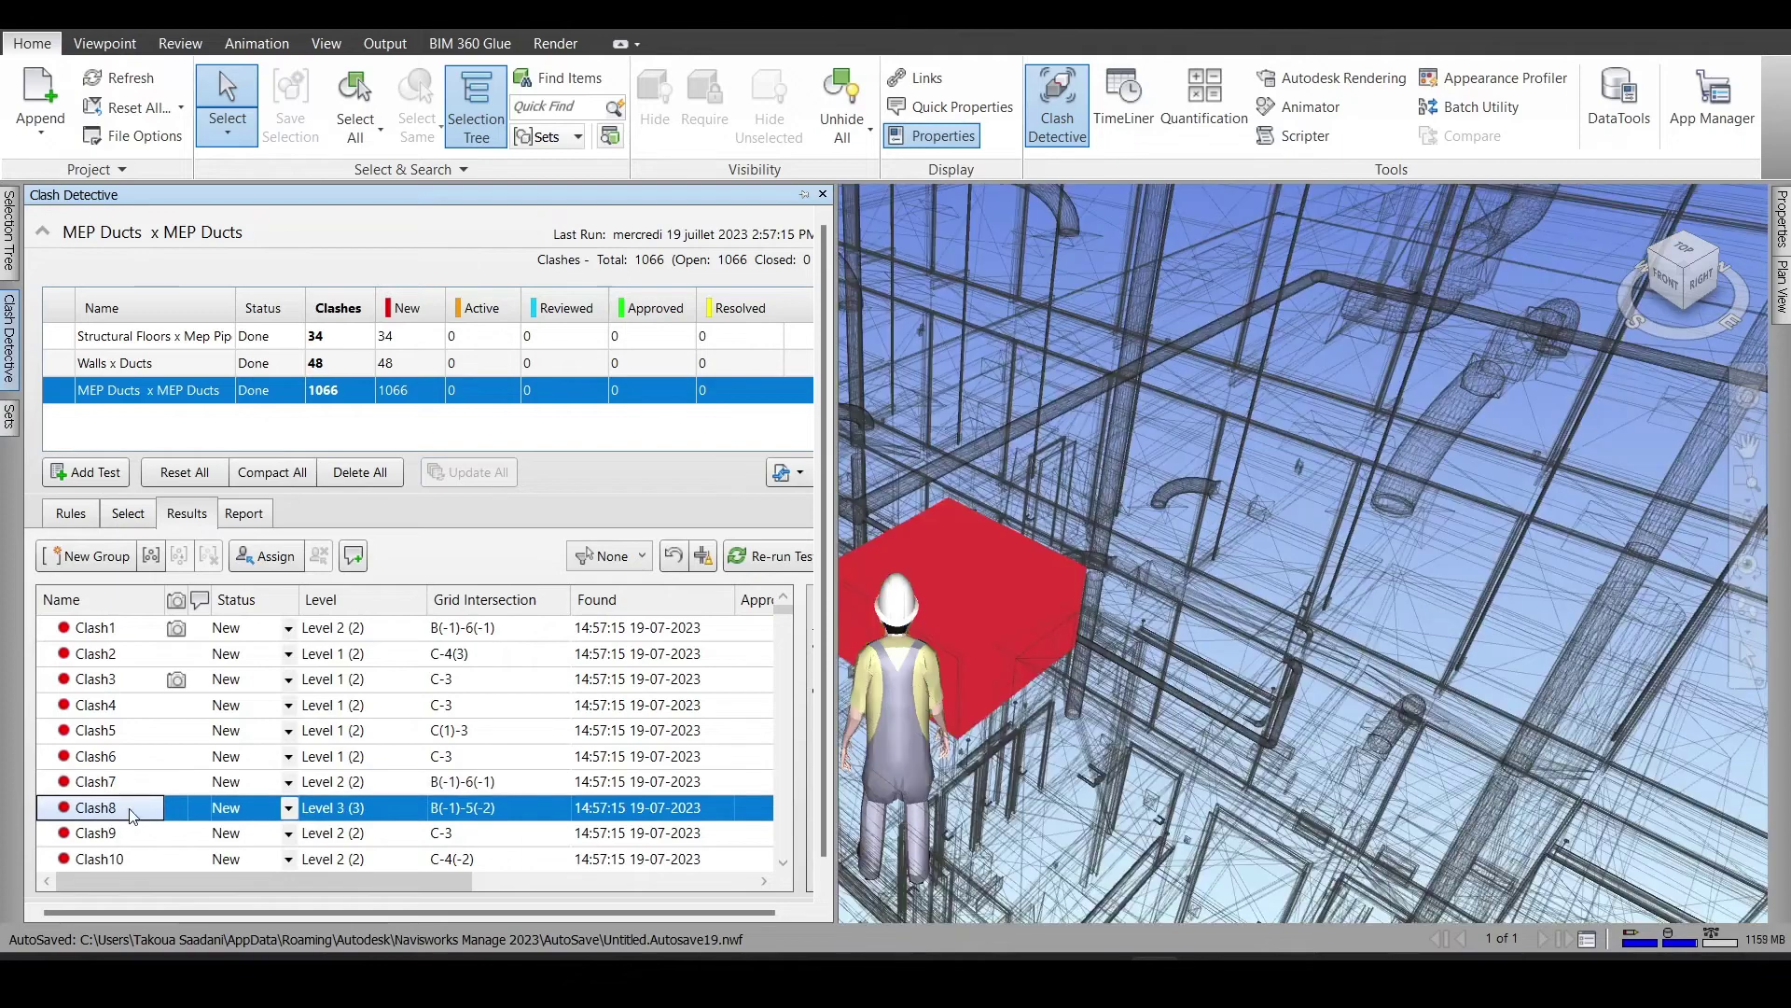
{"action": "scroll", "coordinate": [120, 746], "scroll_direction": "down", "scroll_amount": 4}
{"action": "left_click", "coordinate": [113, 656]}
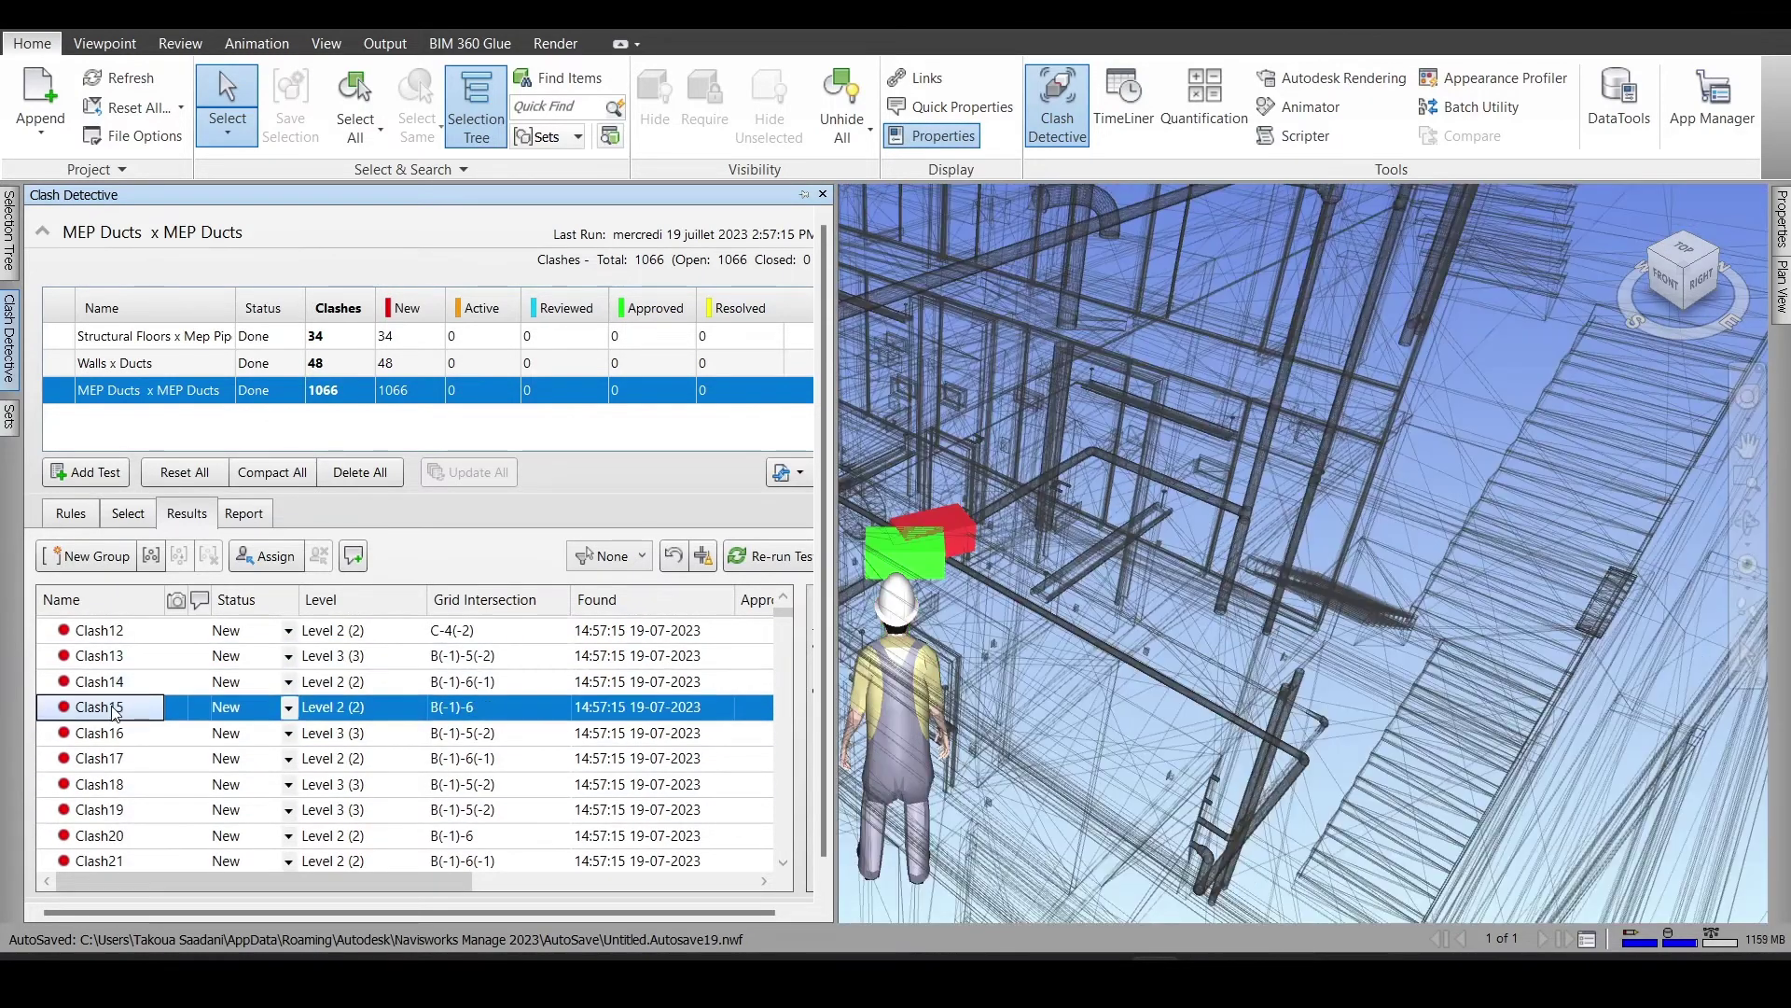
{"action": "scroll", "coordinate": [887, 597], "scroll_direction": "up", "scroll_amount": 5}
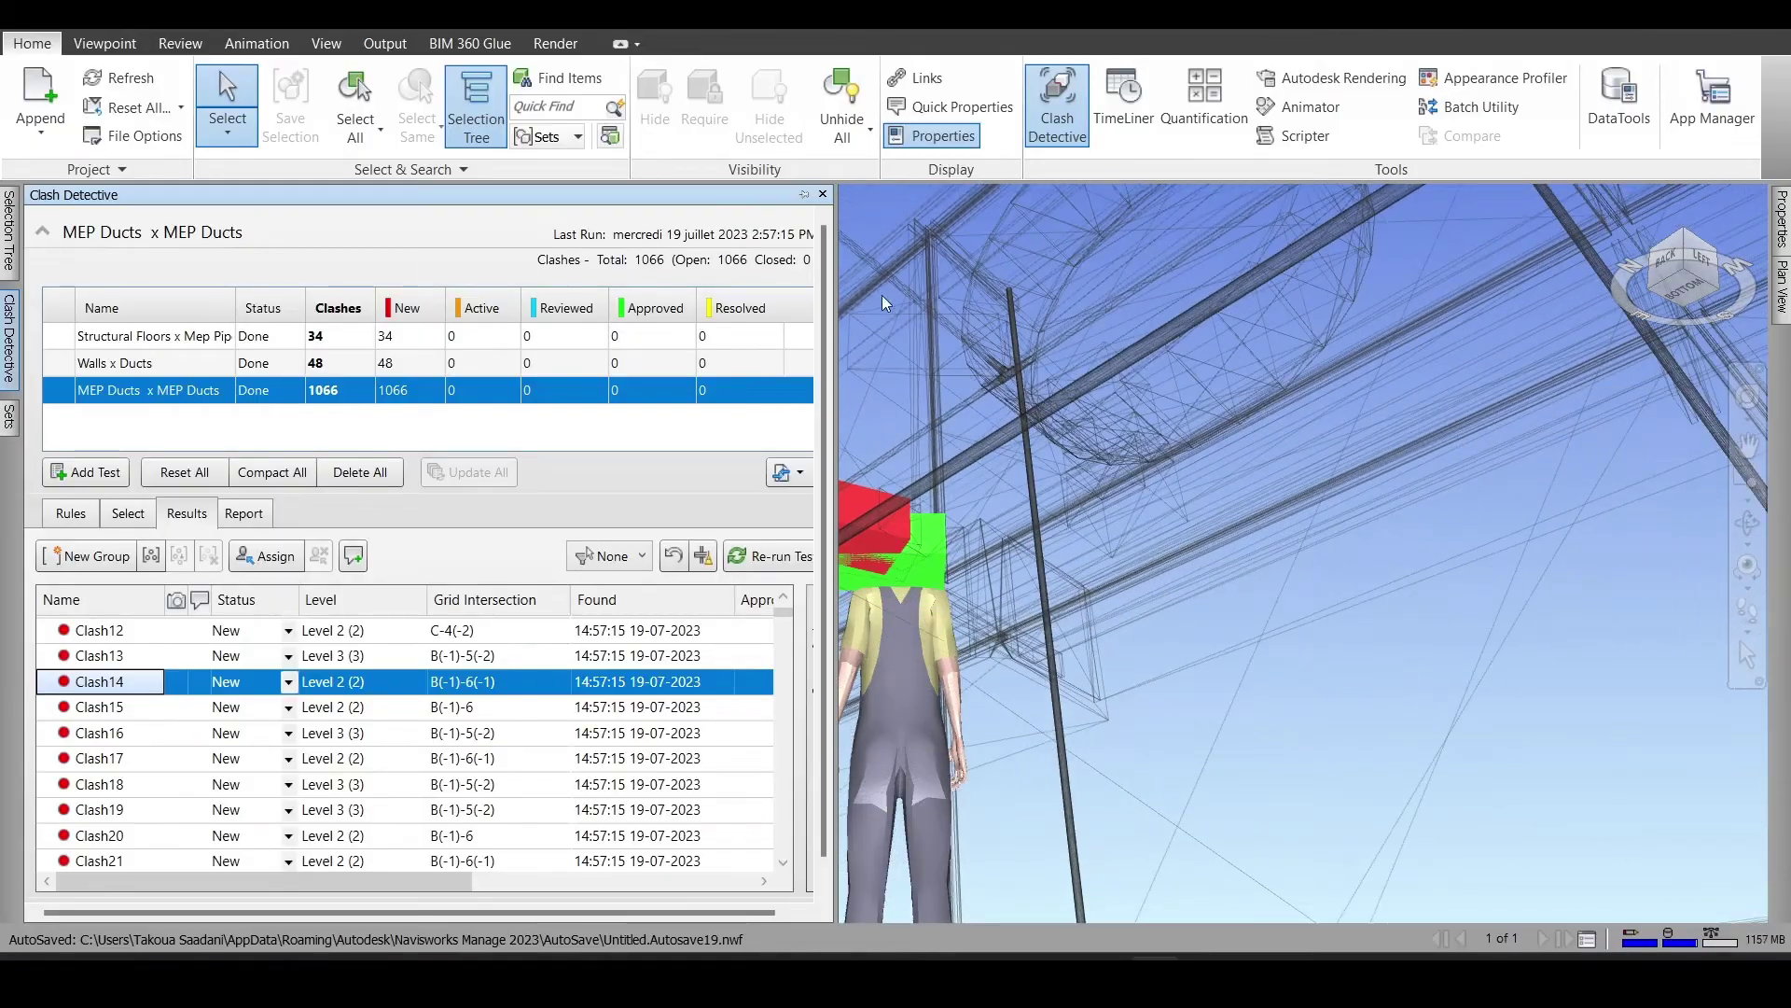
Orbit the view around Clash14 and widen the results list to show the Assigned To column
{"action": "left_click_drag", "start_coordinate": [767, 336], "coordinate": [609, 353]}
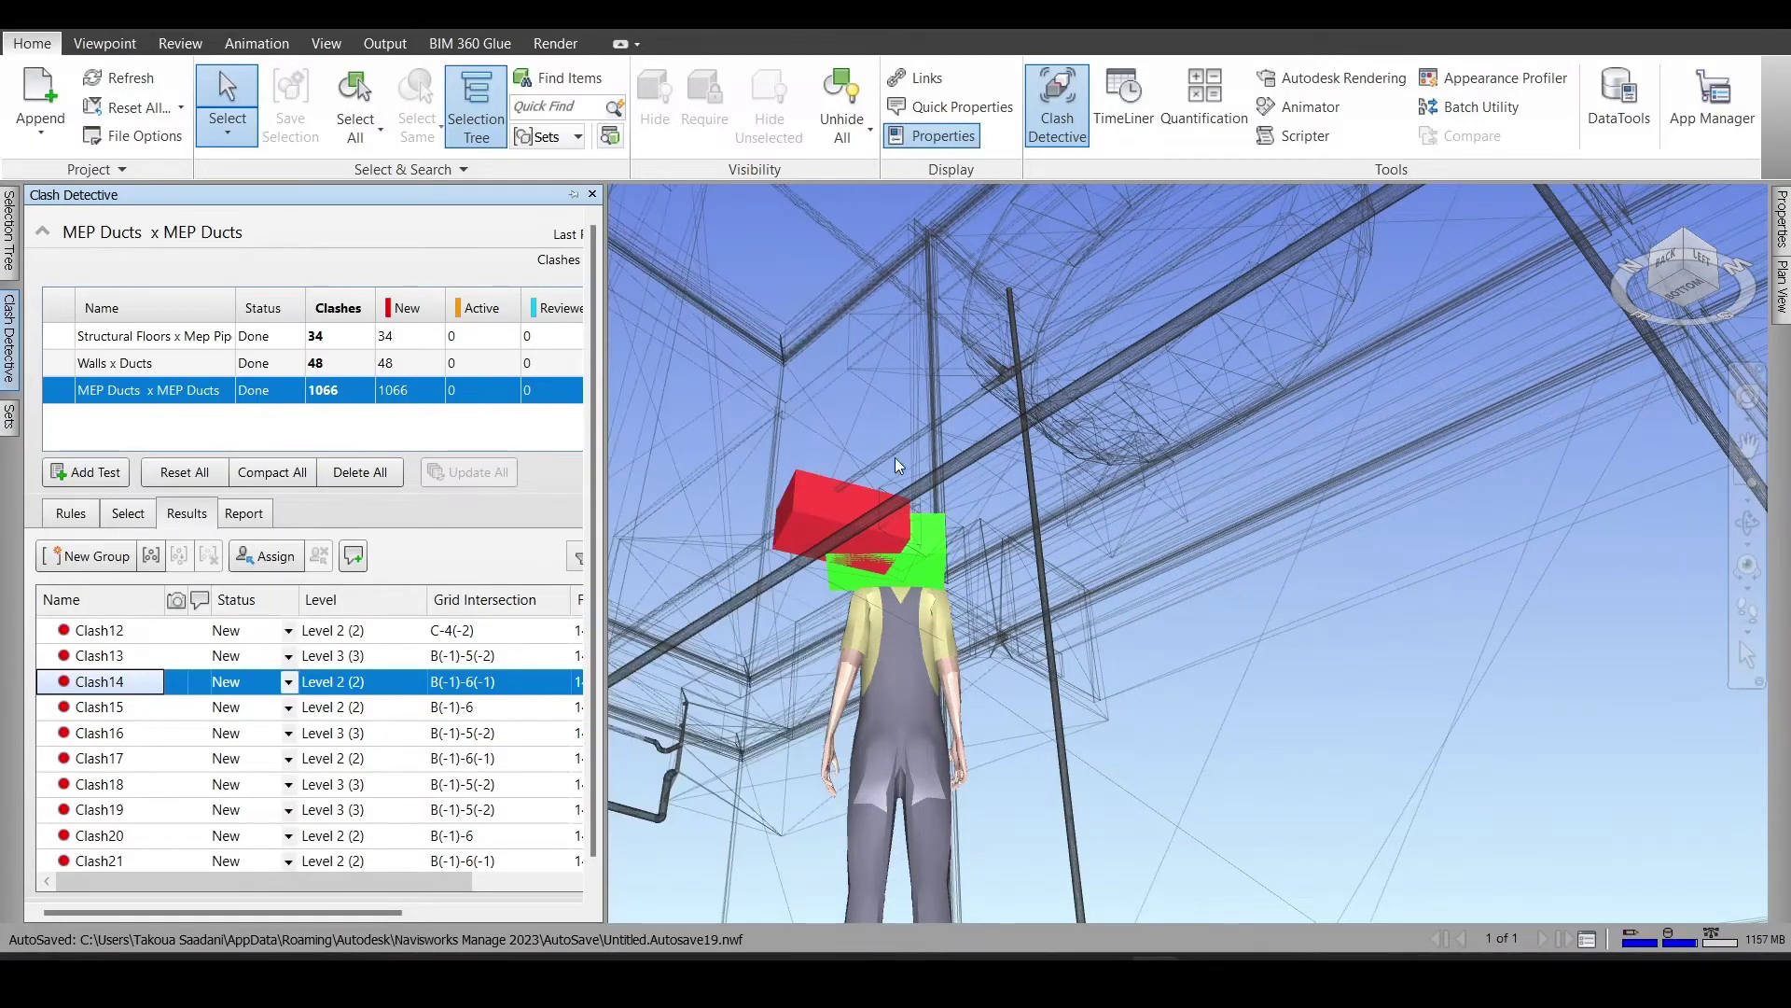
{"action": "middle_click_drag", "start_coordinate": [898, 463], "coordinate": [1166, 495], "text": "shift"}
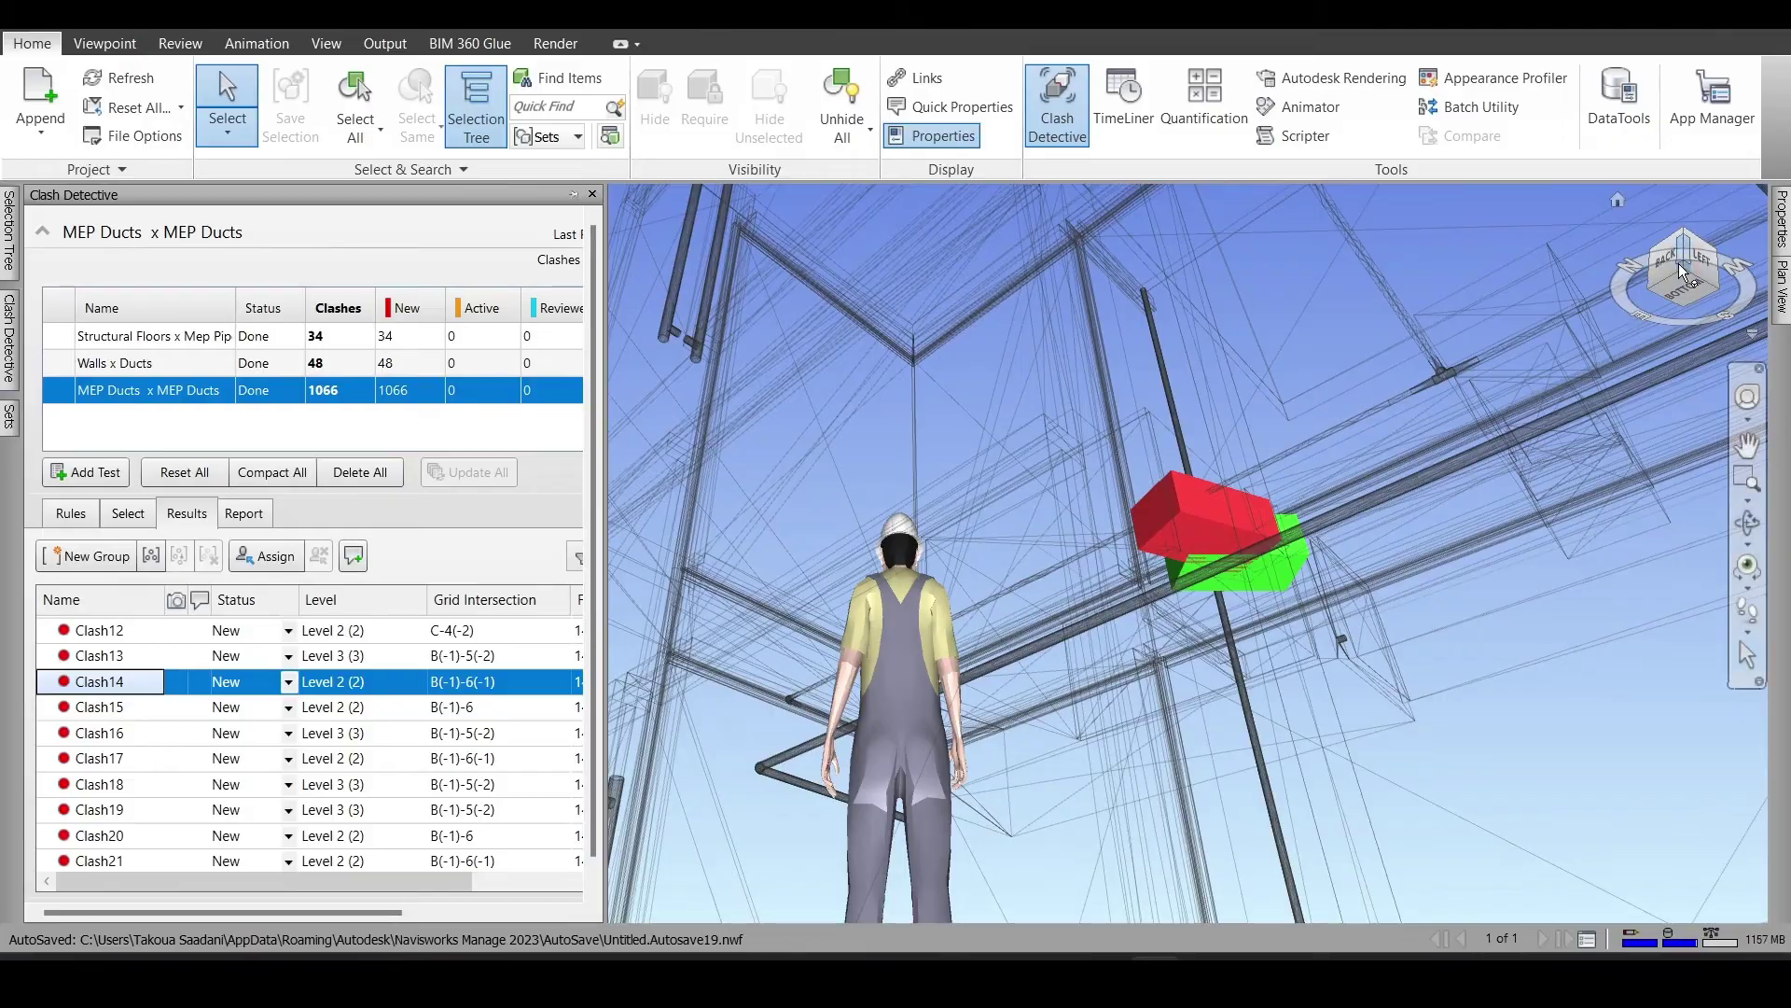
{"action": "left_click", "coordinate": [1683, 270]}
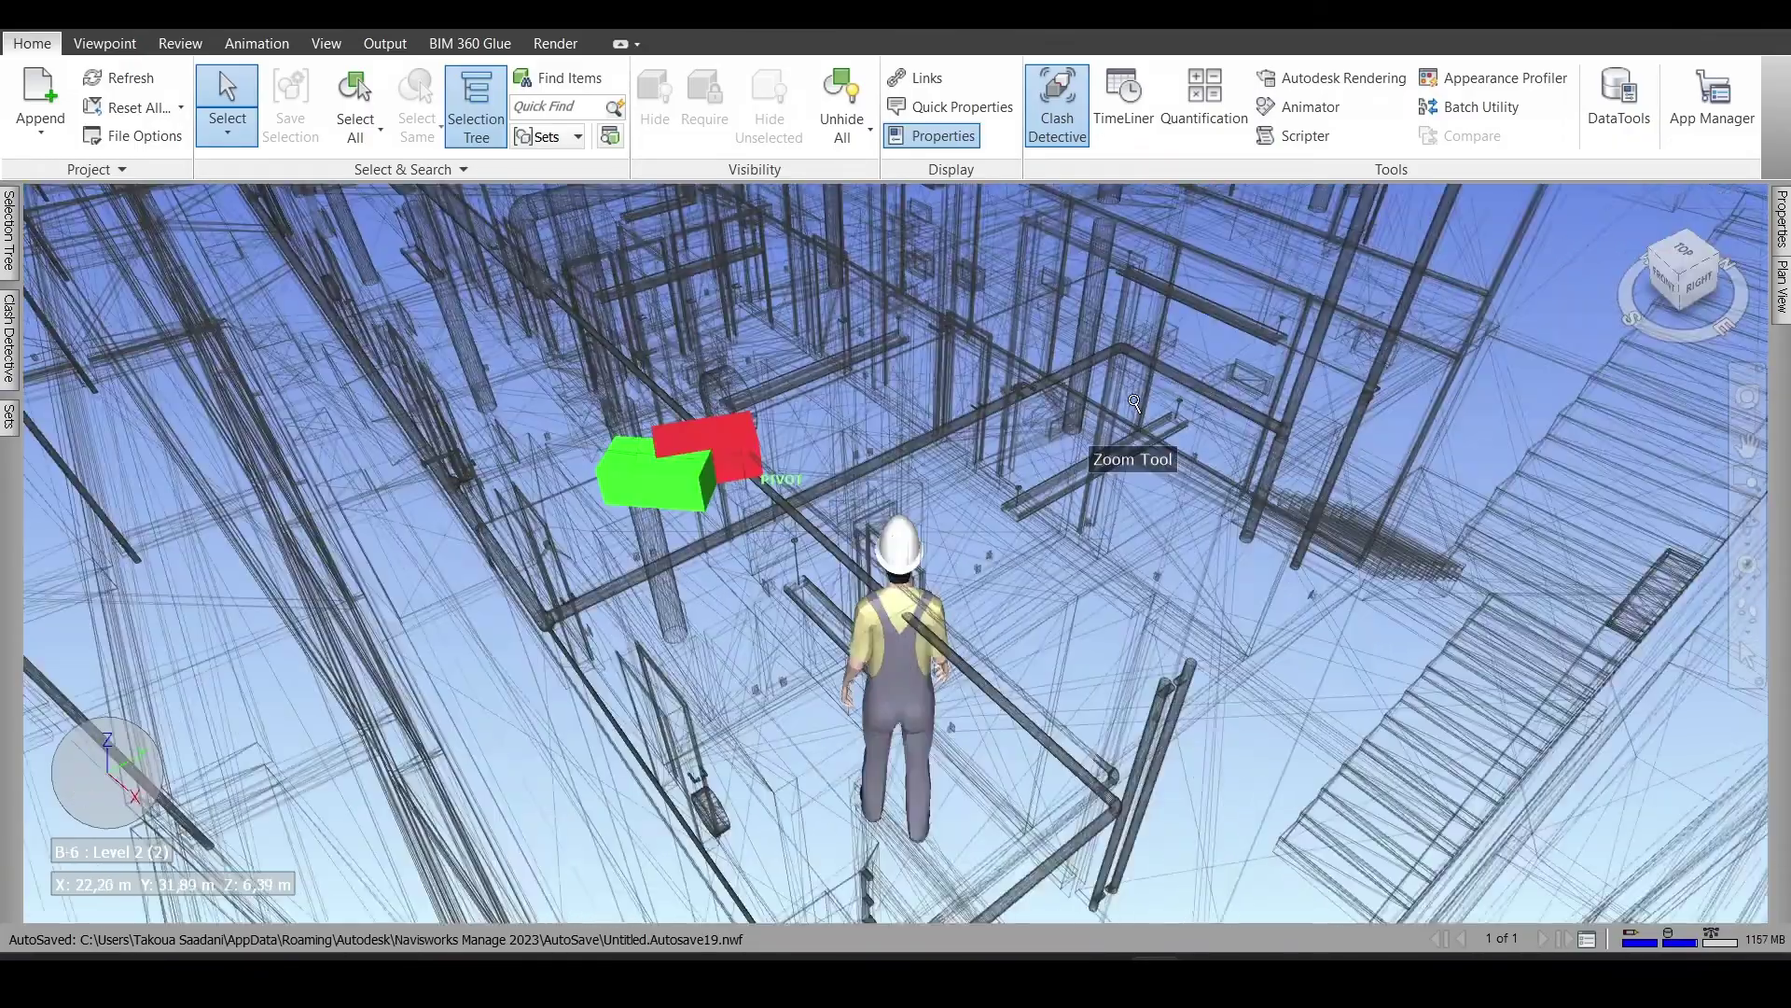
{"action": "mouse_move", "coordinate": [1135, 402]}
{"action": "middle_mouse_down", "text": "shift"}
{"action": "mouse_move", "coordinate": [759, 541]}
{"action": "mouse_move", "coordinate": [772, 476]}
{"action": "mouse_move", "coordinate": [1139, 436]}
{"action": "mouse_move", "coordinate": [1151, 454]}
{"action": "mouse_move", "coordinate": [1057, 404]}
{"action": "middle_mouse_up", "text": "shift"}
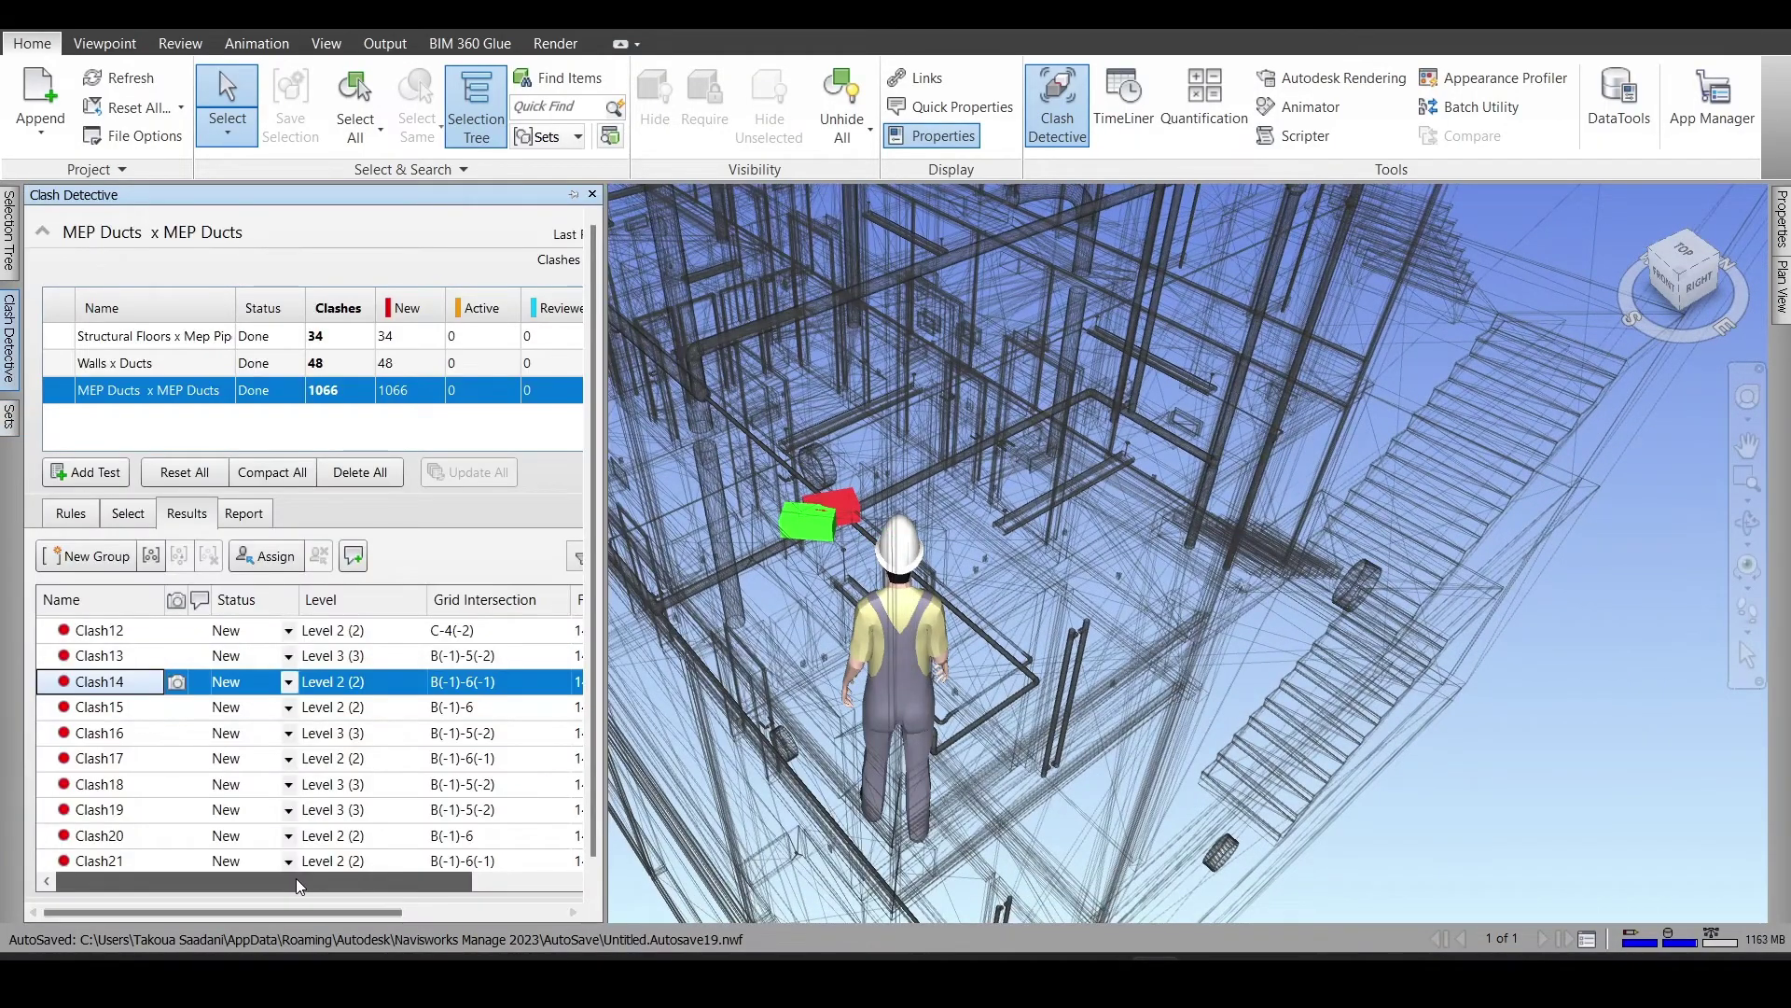
{"action": "left_click_drag", "start_coordinate": [299, 881], "coordinate": [471, 886]}
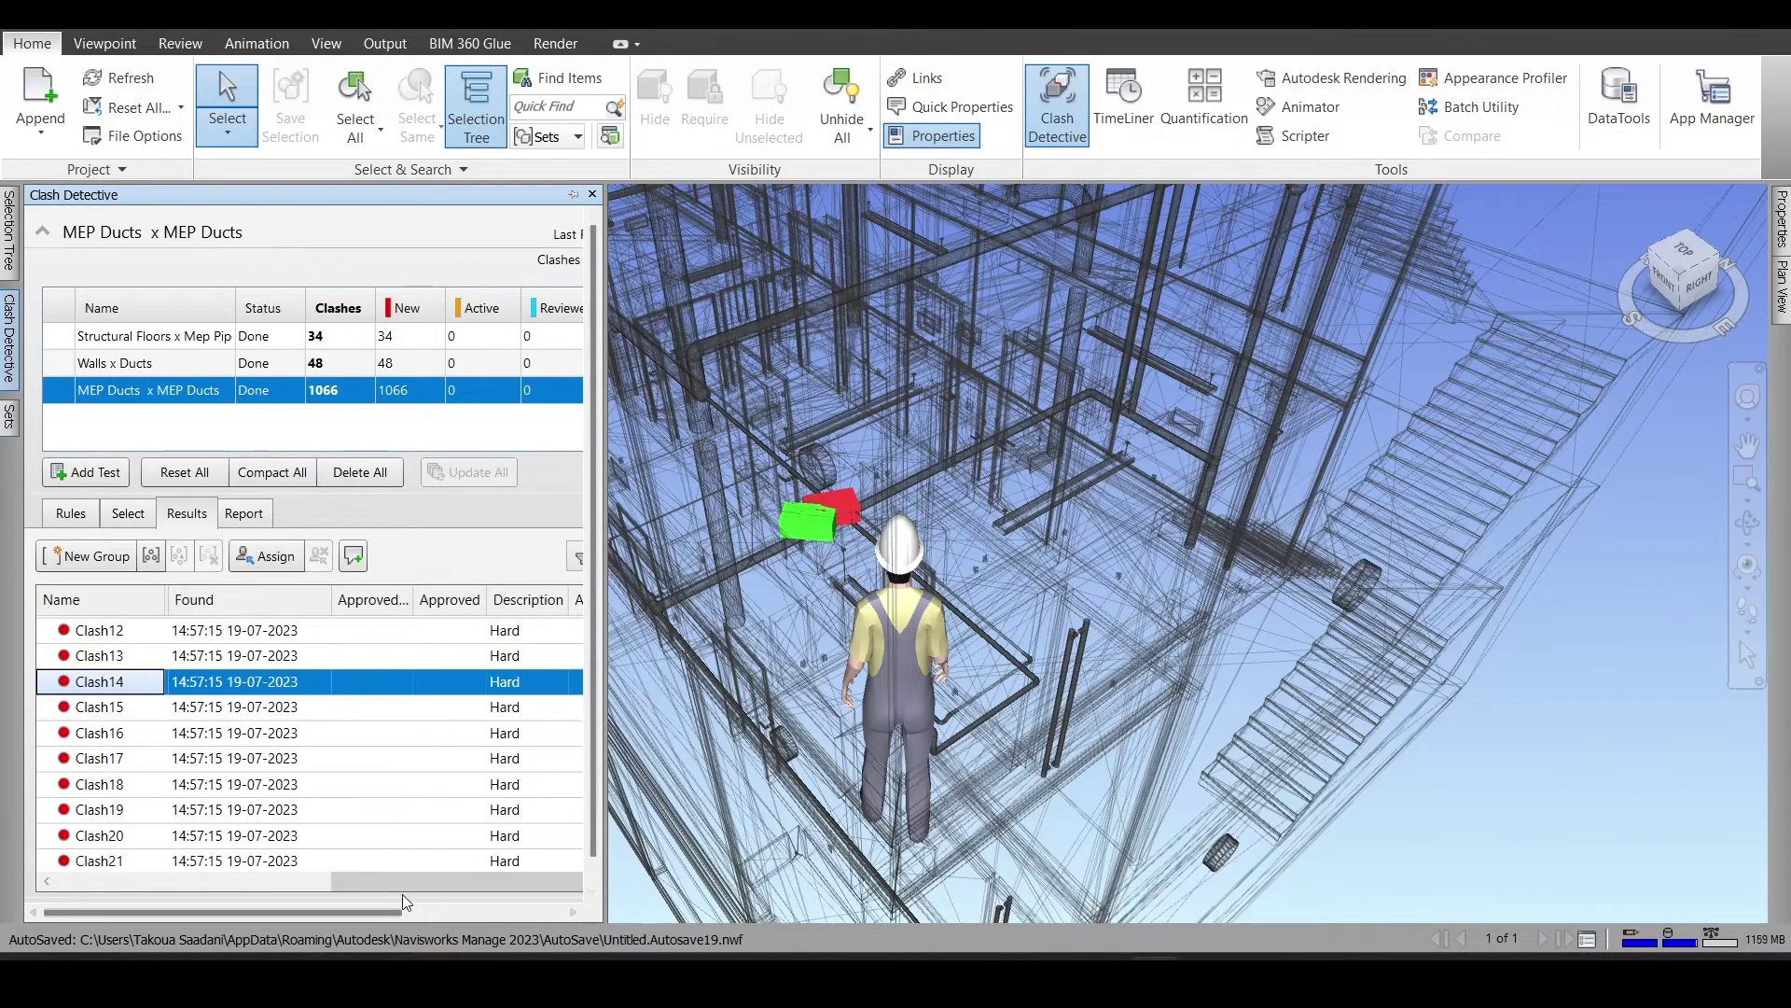
{"action": "left_click_drag", "start_coordinate": [471, 887], "coordinate": [480, 887]}
{"action": "left_click_drag", "start_coordinate": [605, 733], "coordinate": [873, 688]}
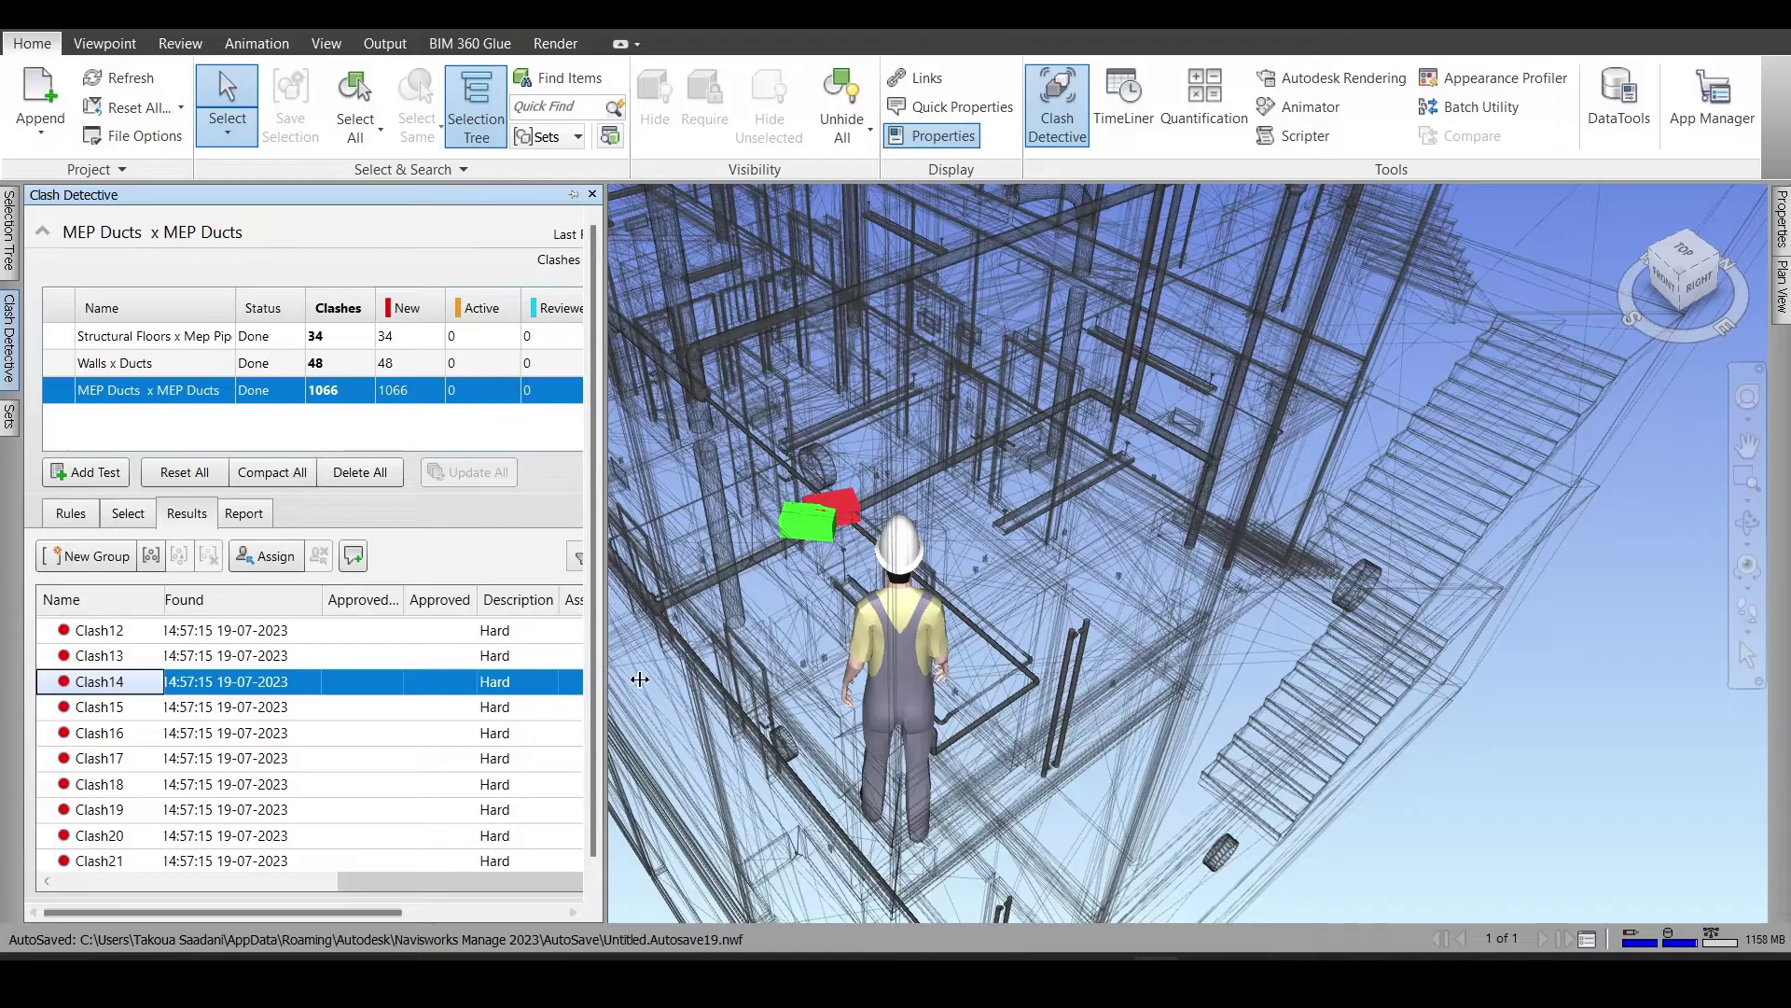
Assign Clash14 to MEP Engineer with a note beginning 'Please resolve th'
{"action": "left_click", "coordinate": [666, 681]}
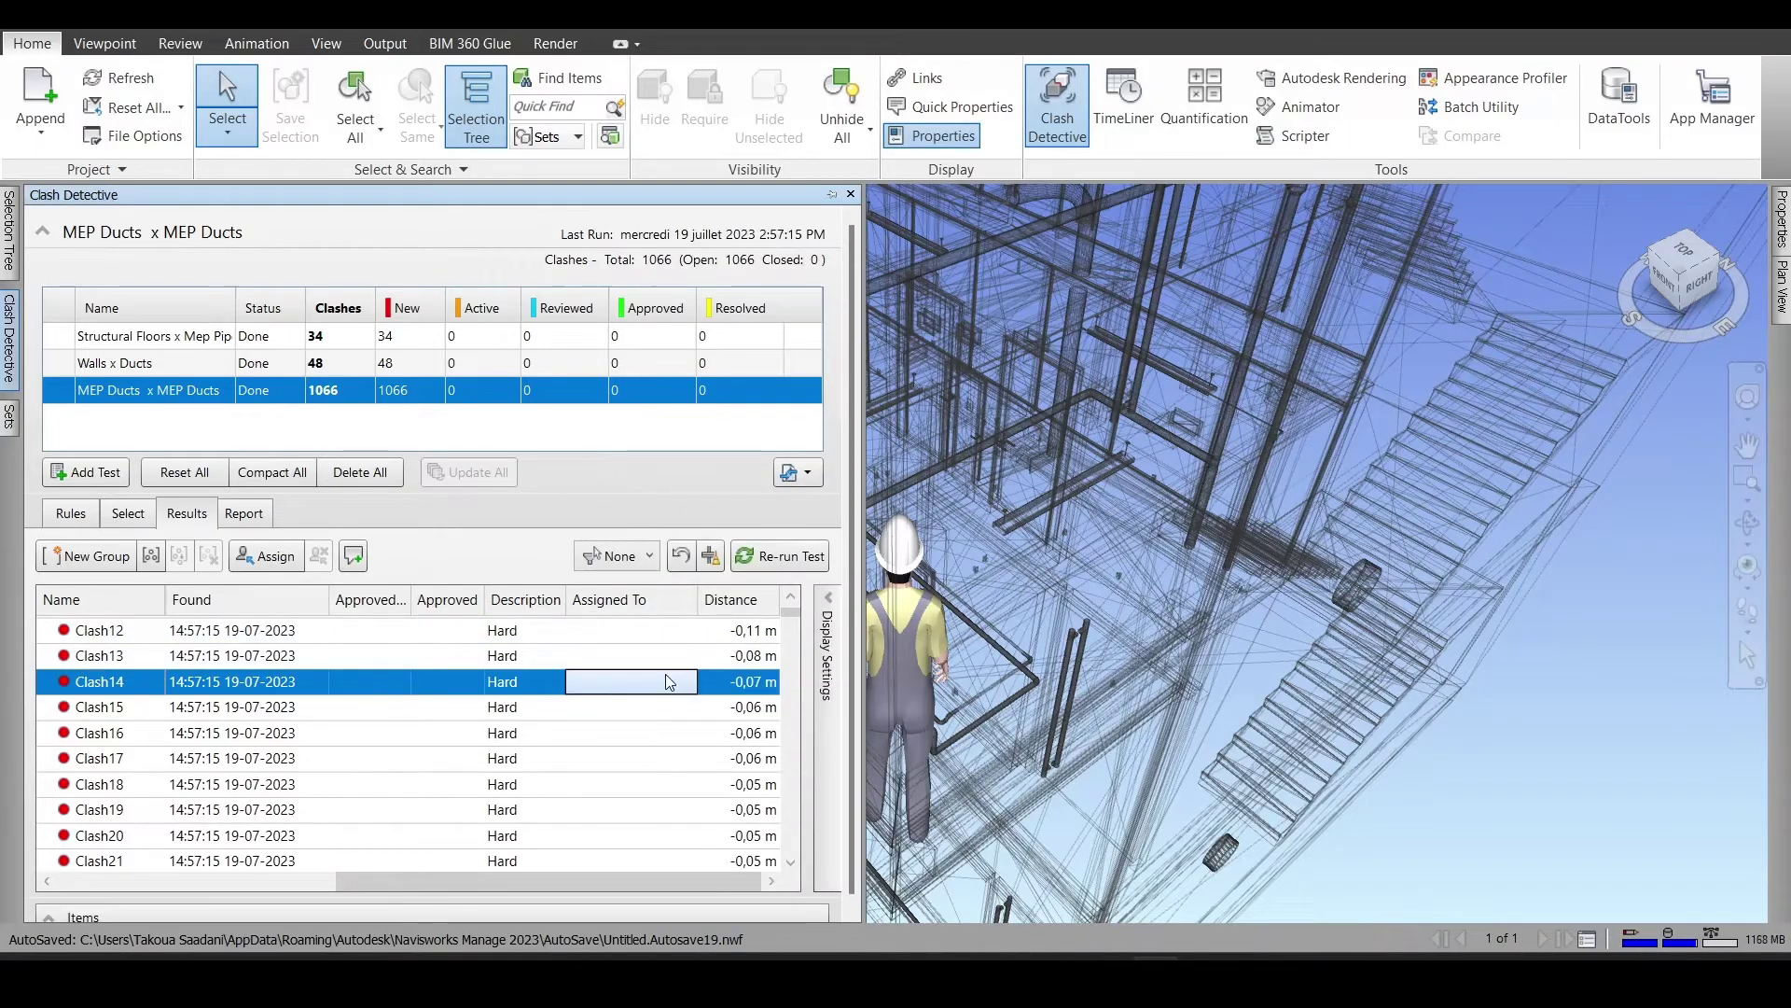
{"action": "right_click", "coordinate": [648, 692]}
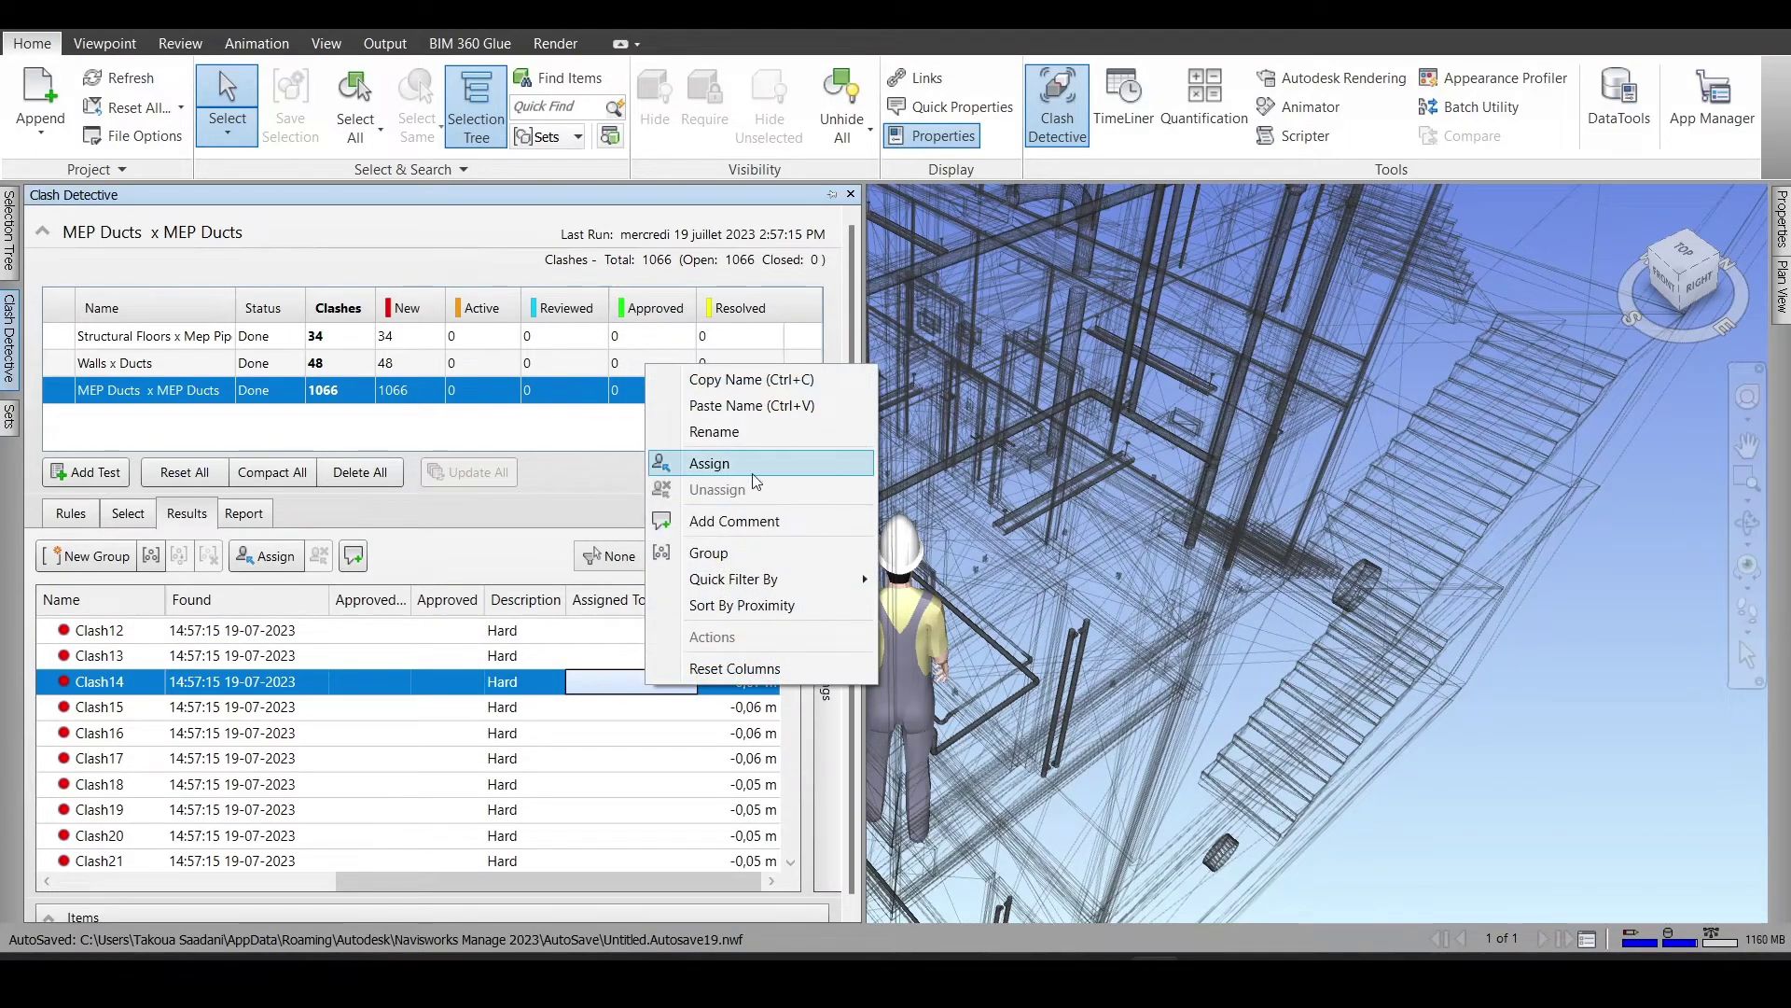
{"action": "left_click", "coordinate": [710, 466]}
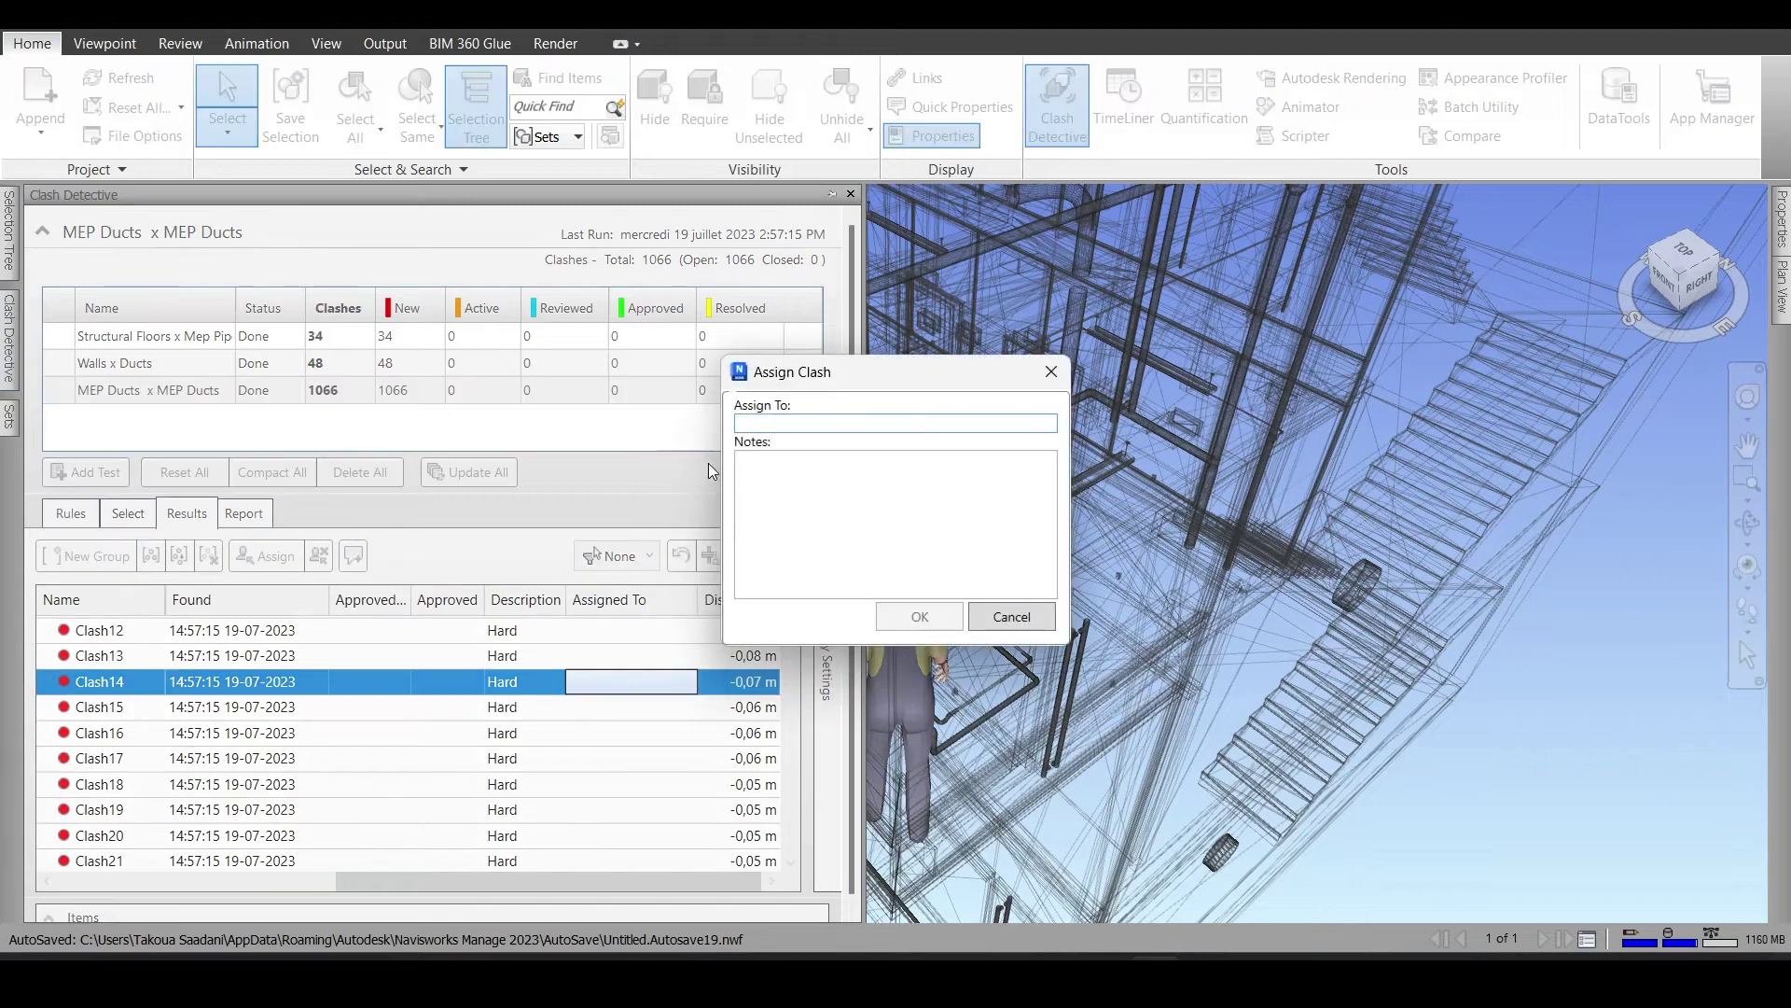
{"action": "type", "text": "MEP Engineer"}
{"action": "key", "text": "Tab"}
{"action": "type", "text": "Please resolve this clash"}
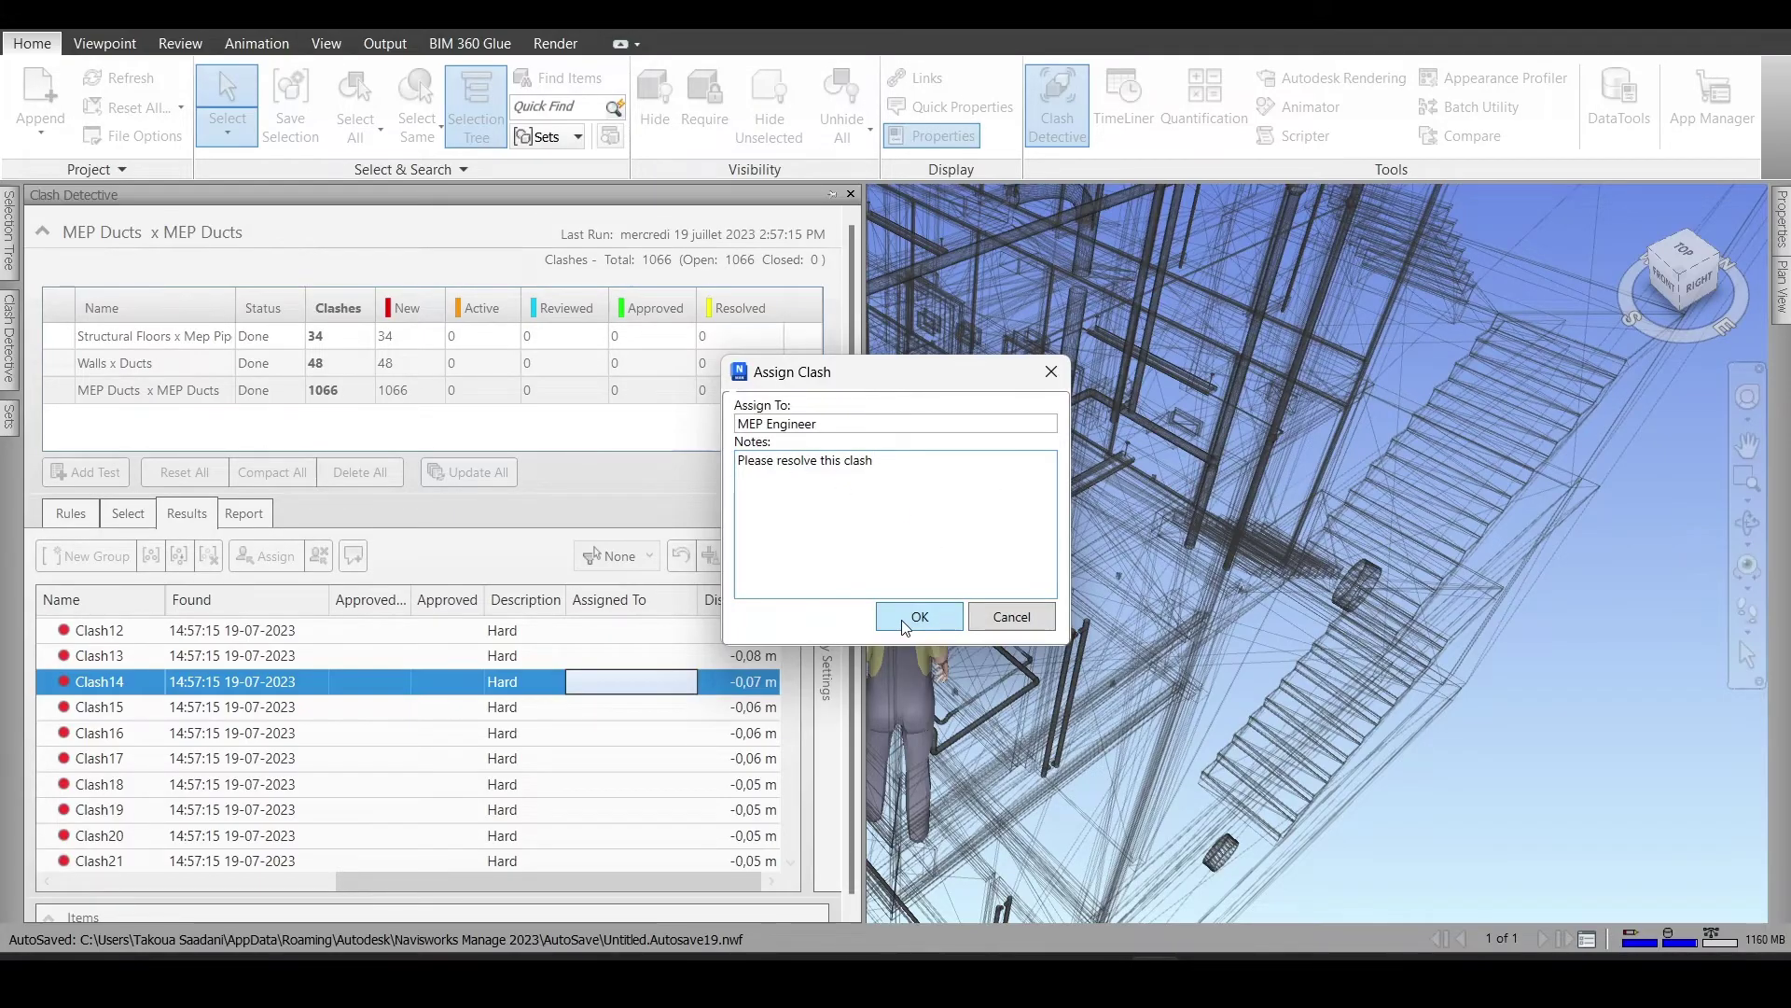
{"action": "left_click", "coordinate": [901, 619]}
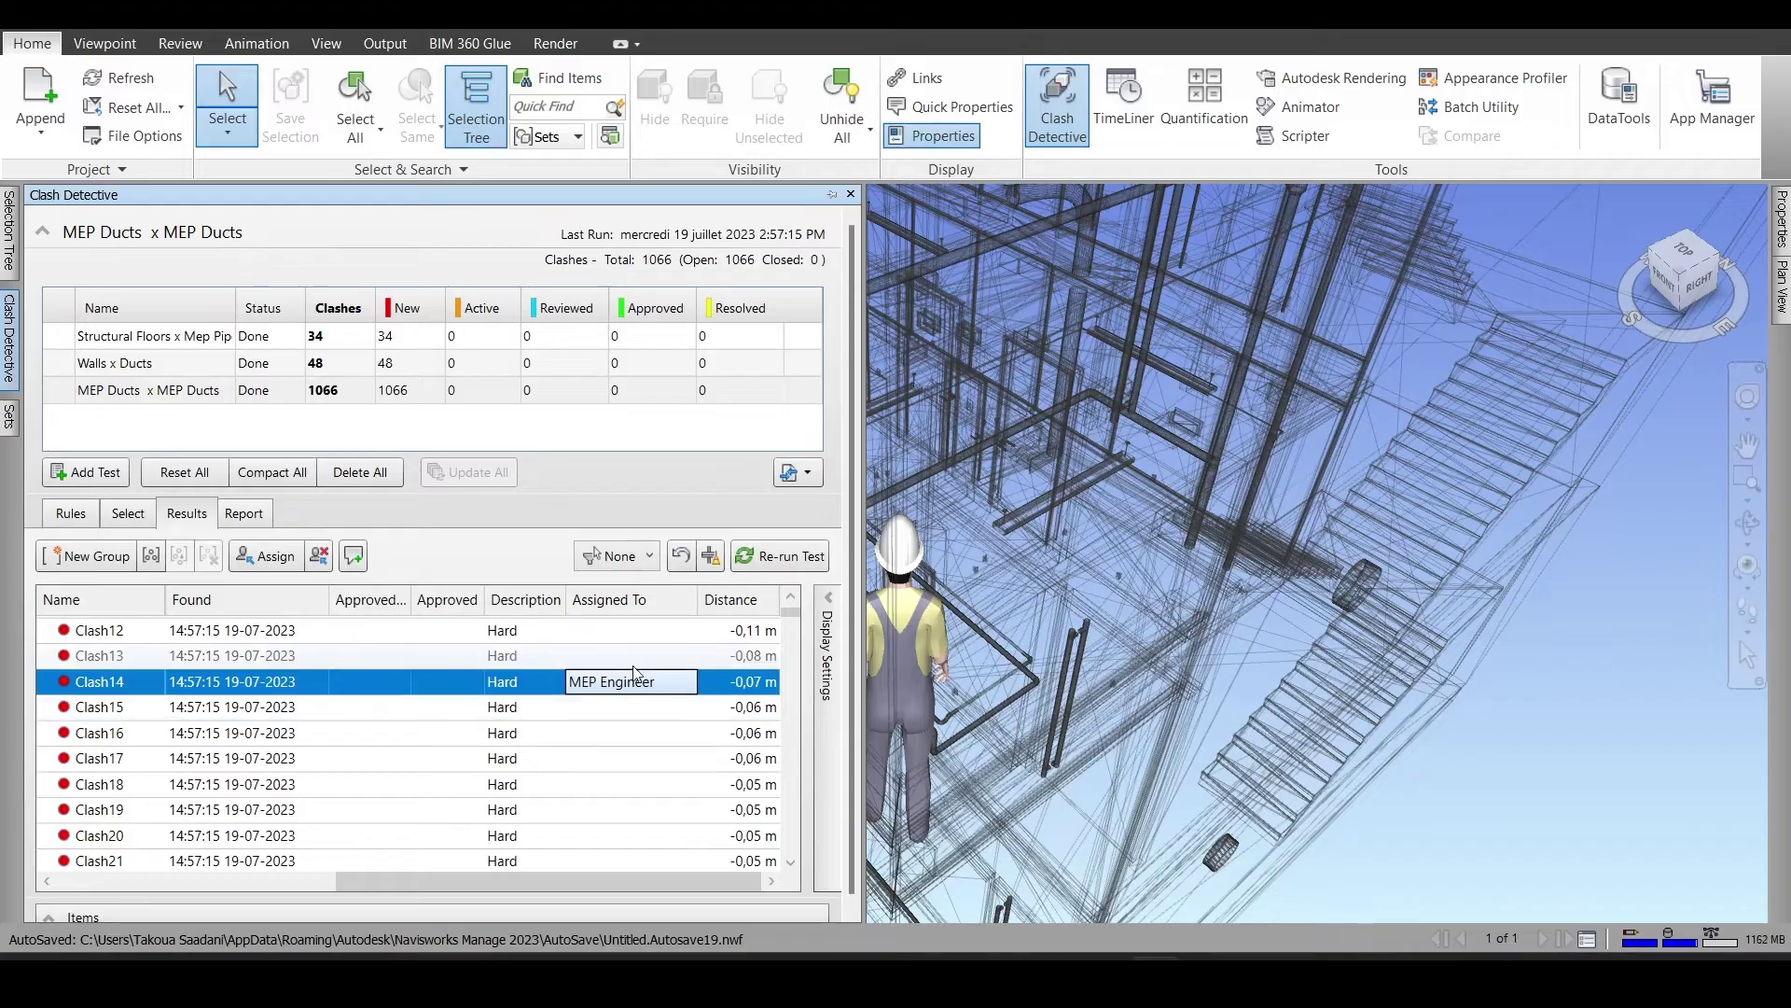
{"action": "scroll", "coordinate": [601, 746], "scroll_direction": "up", "scroll_amount": 4}
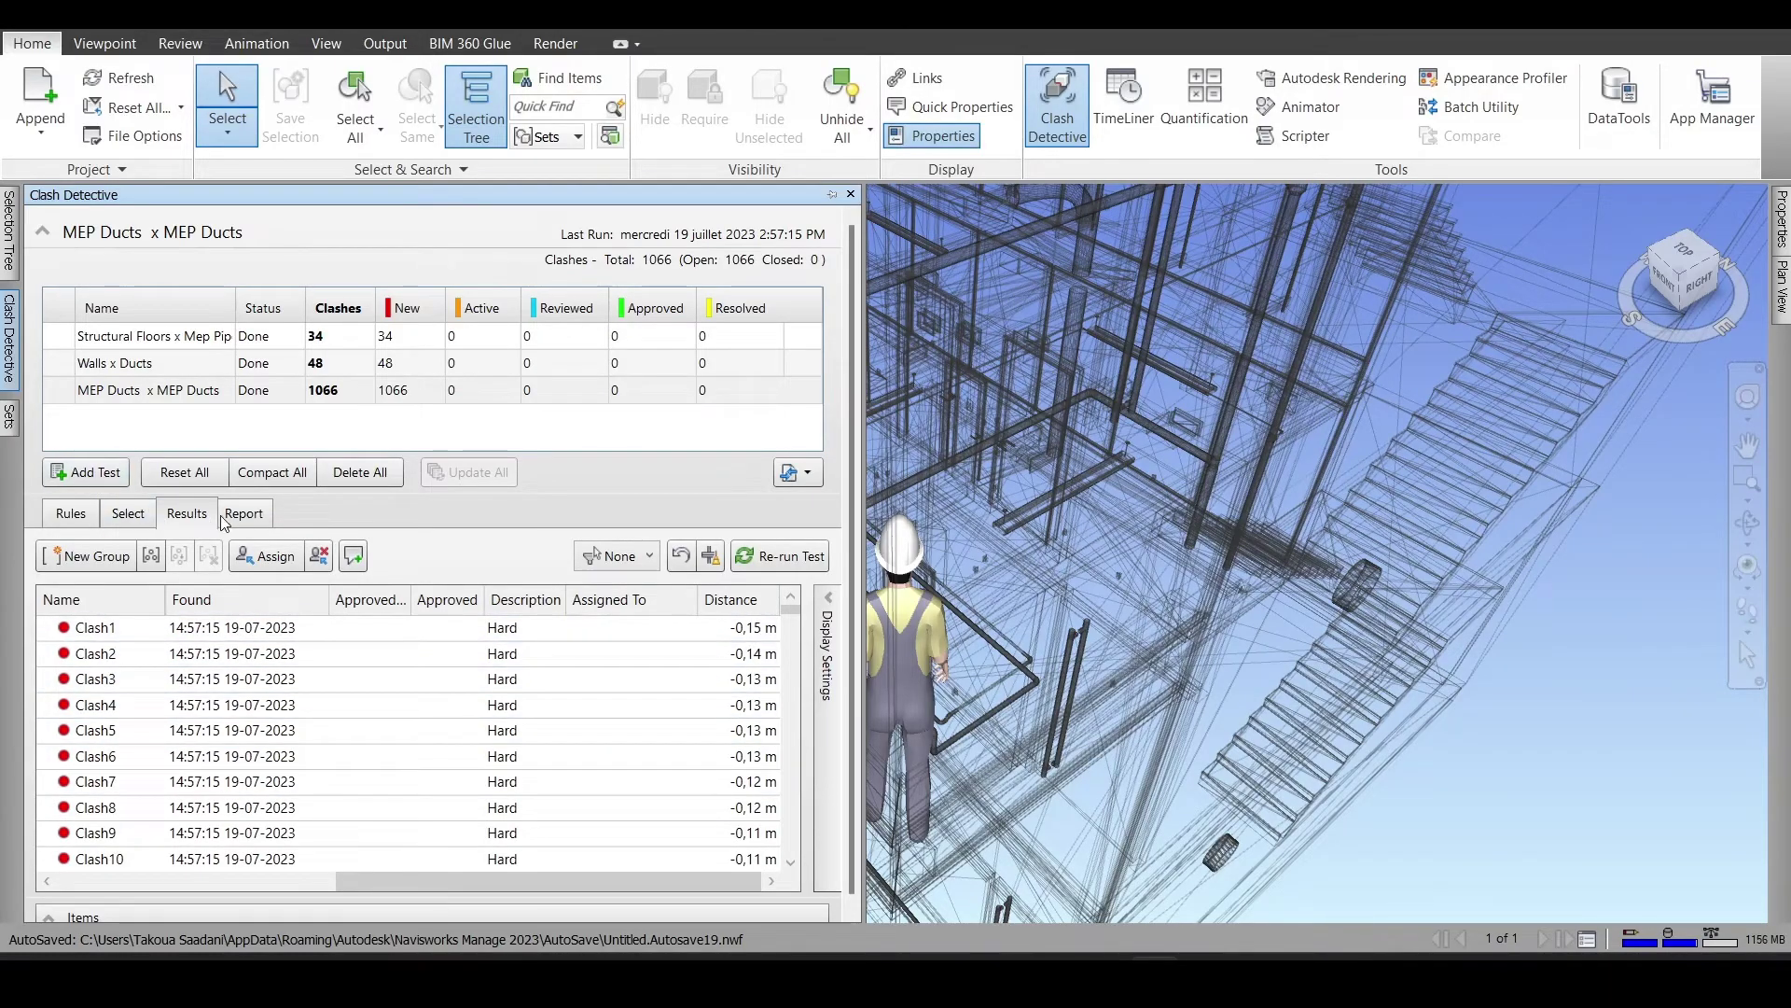
On the Report tab, check that Item ID and Assigned To are ticked in the Contents list
{"action": "left_click", "coordinate": [259, 525]}
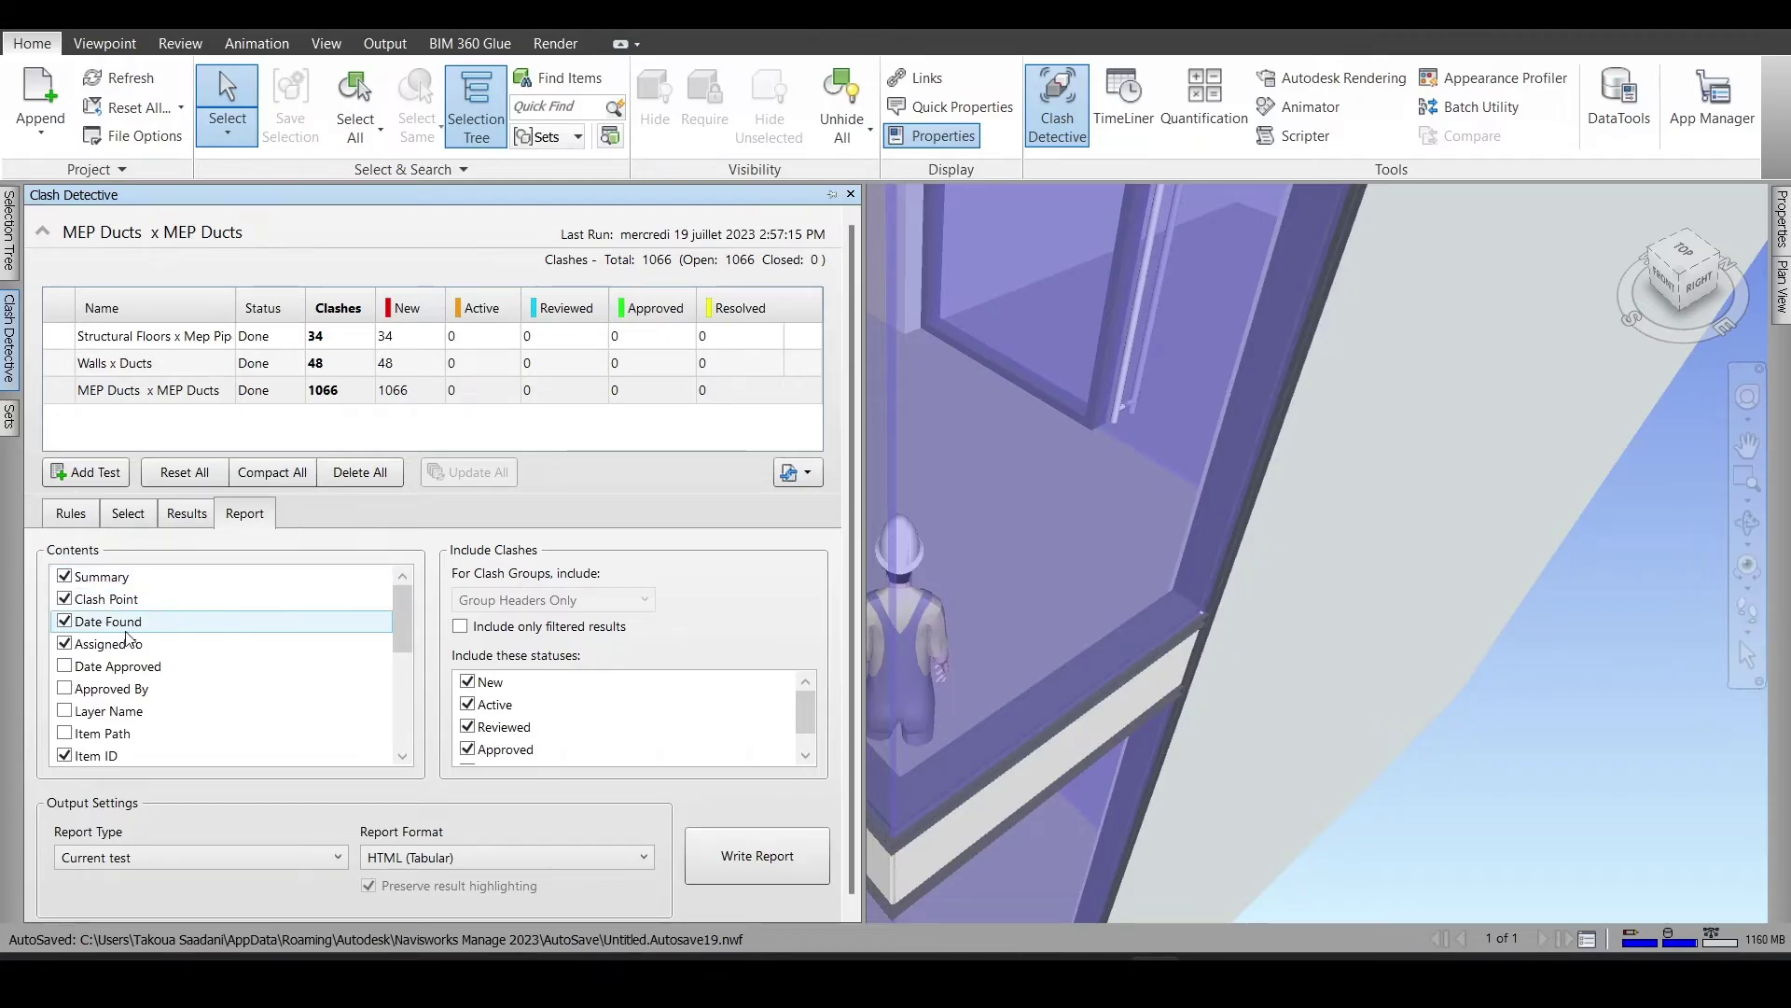
{"action": "scroll", "coordinate": [136, 663], "scroll_direction": "down", "scroll_amount": 1}
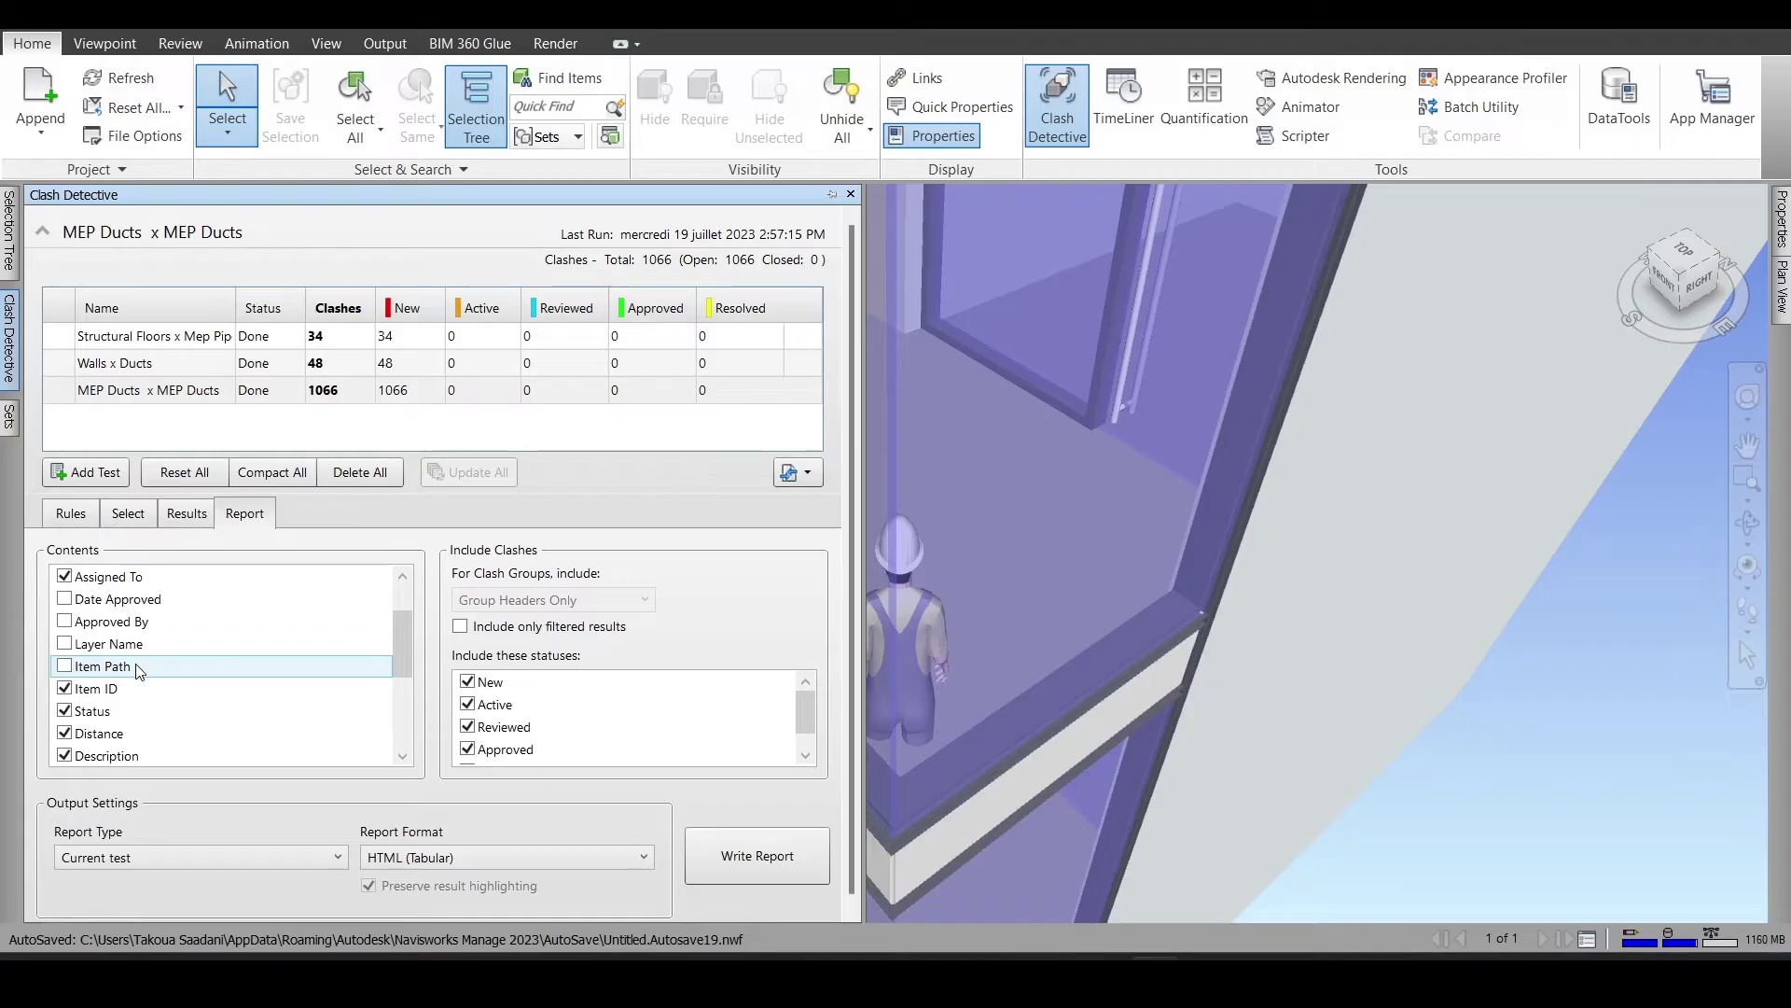
{"action": "scroll", "coordinate": [137, 666], "scroll_direction": "down", "scroll_amount": 1}
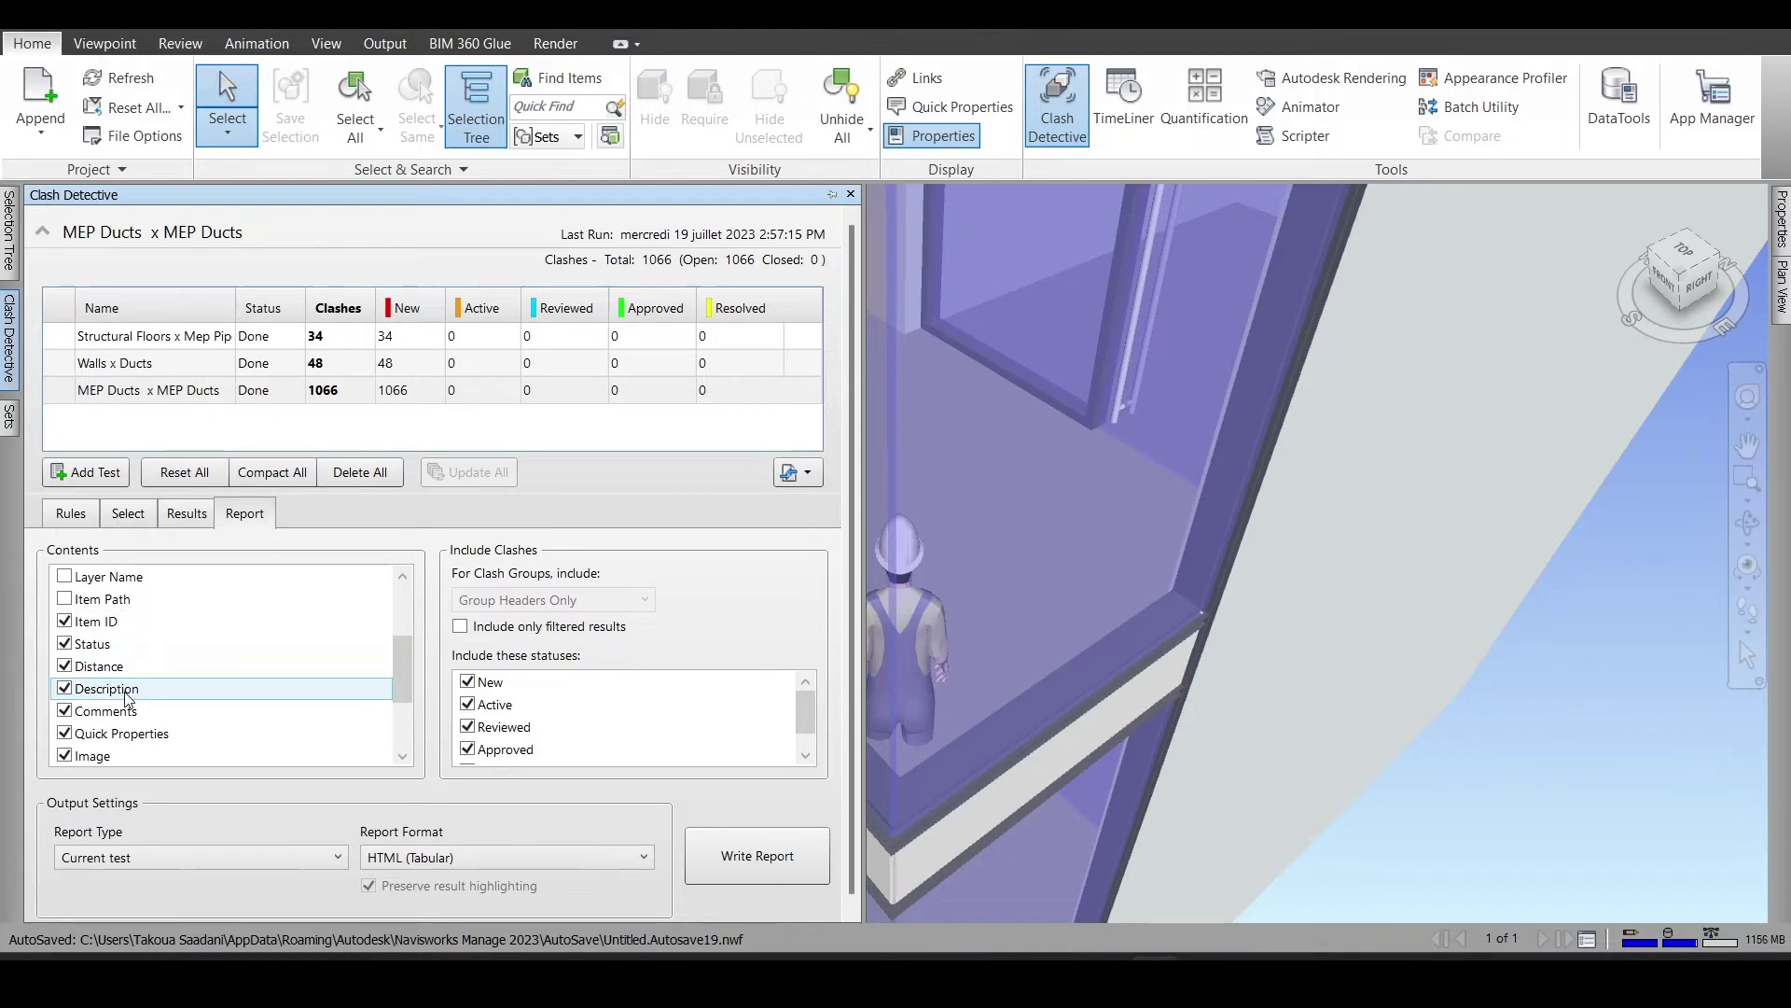
{"action": "scroll", "coordinate": [127, 700], "scroll_direction": "down", "scroll_amount": 2}
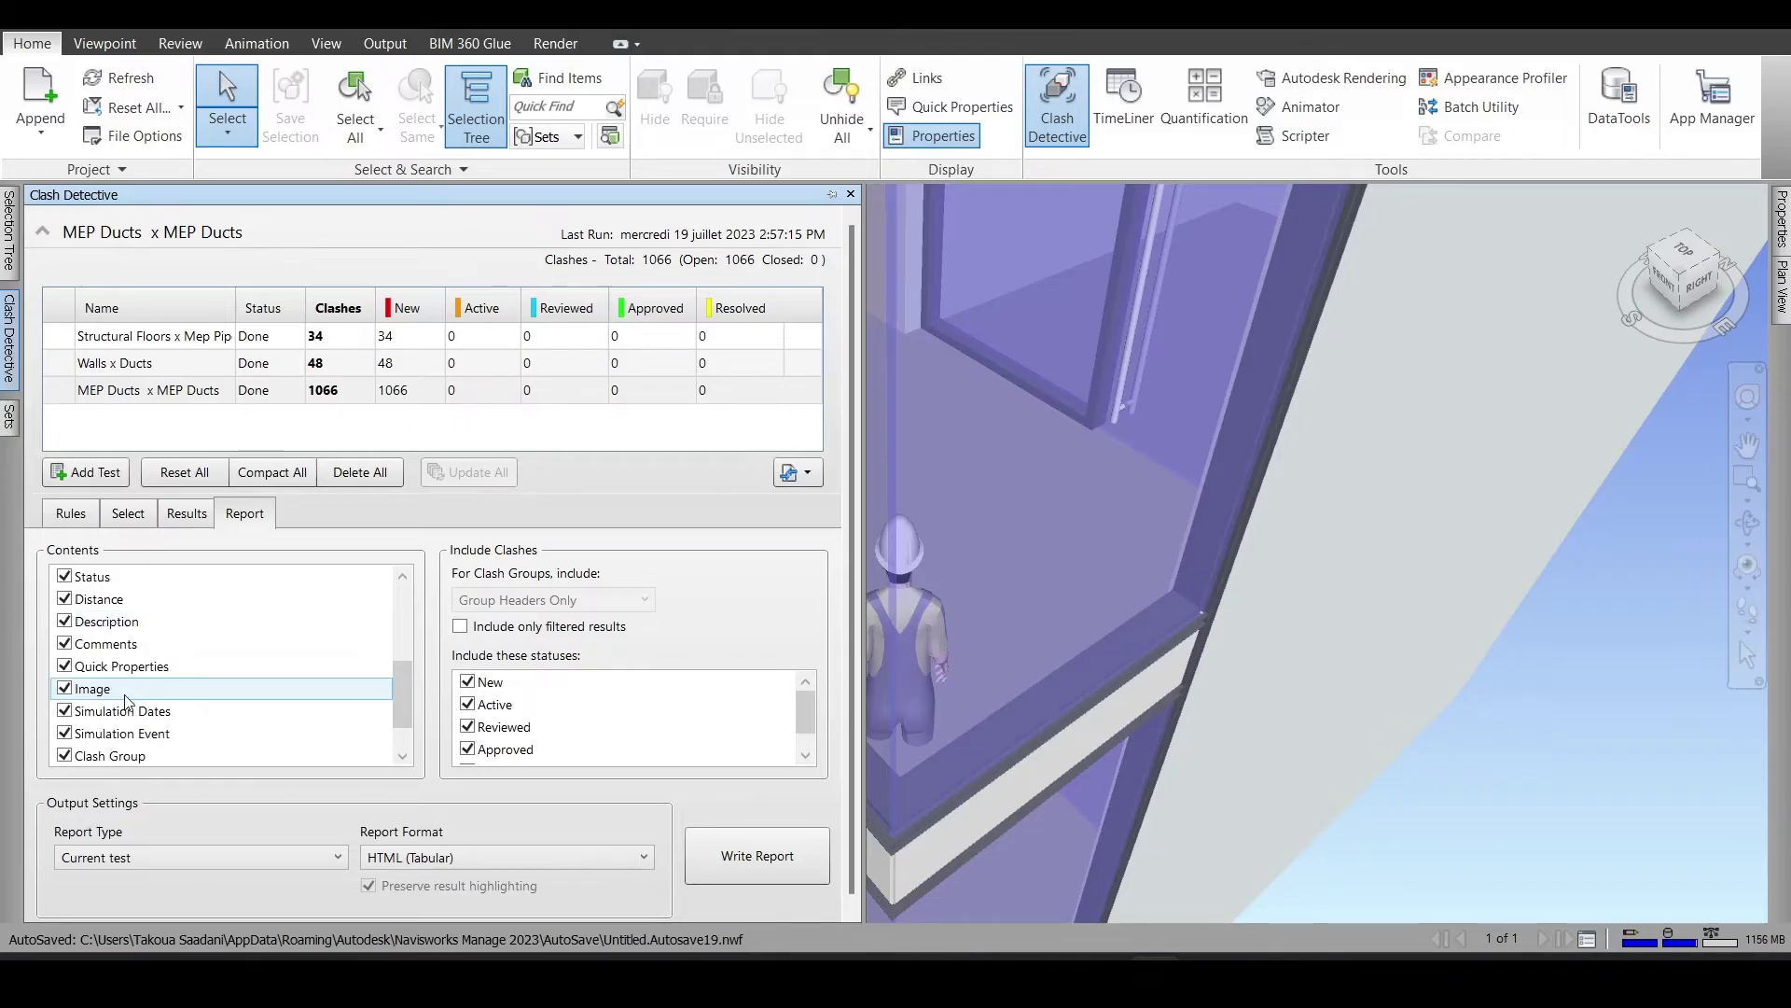
{"action": "scroll", "coordinate": [128, 702], "scroll_direction": "down", "scroll_amount": 1}
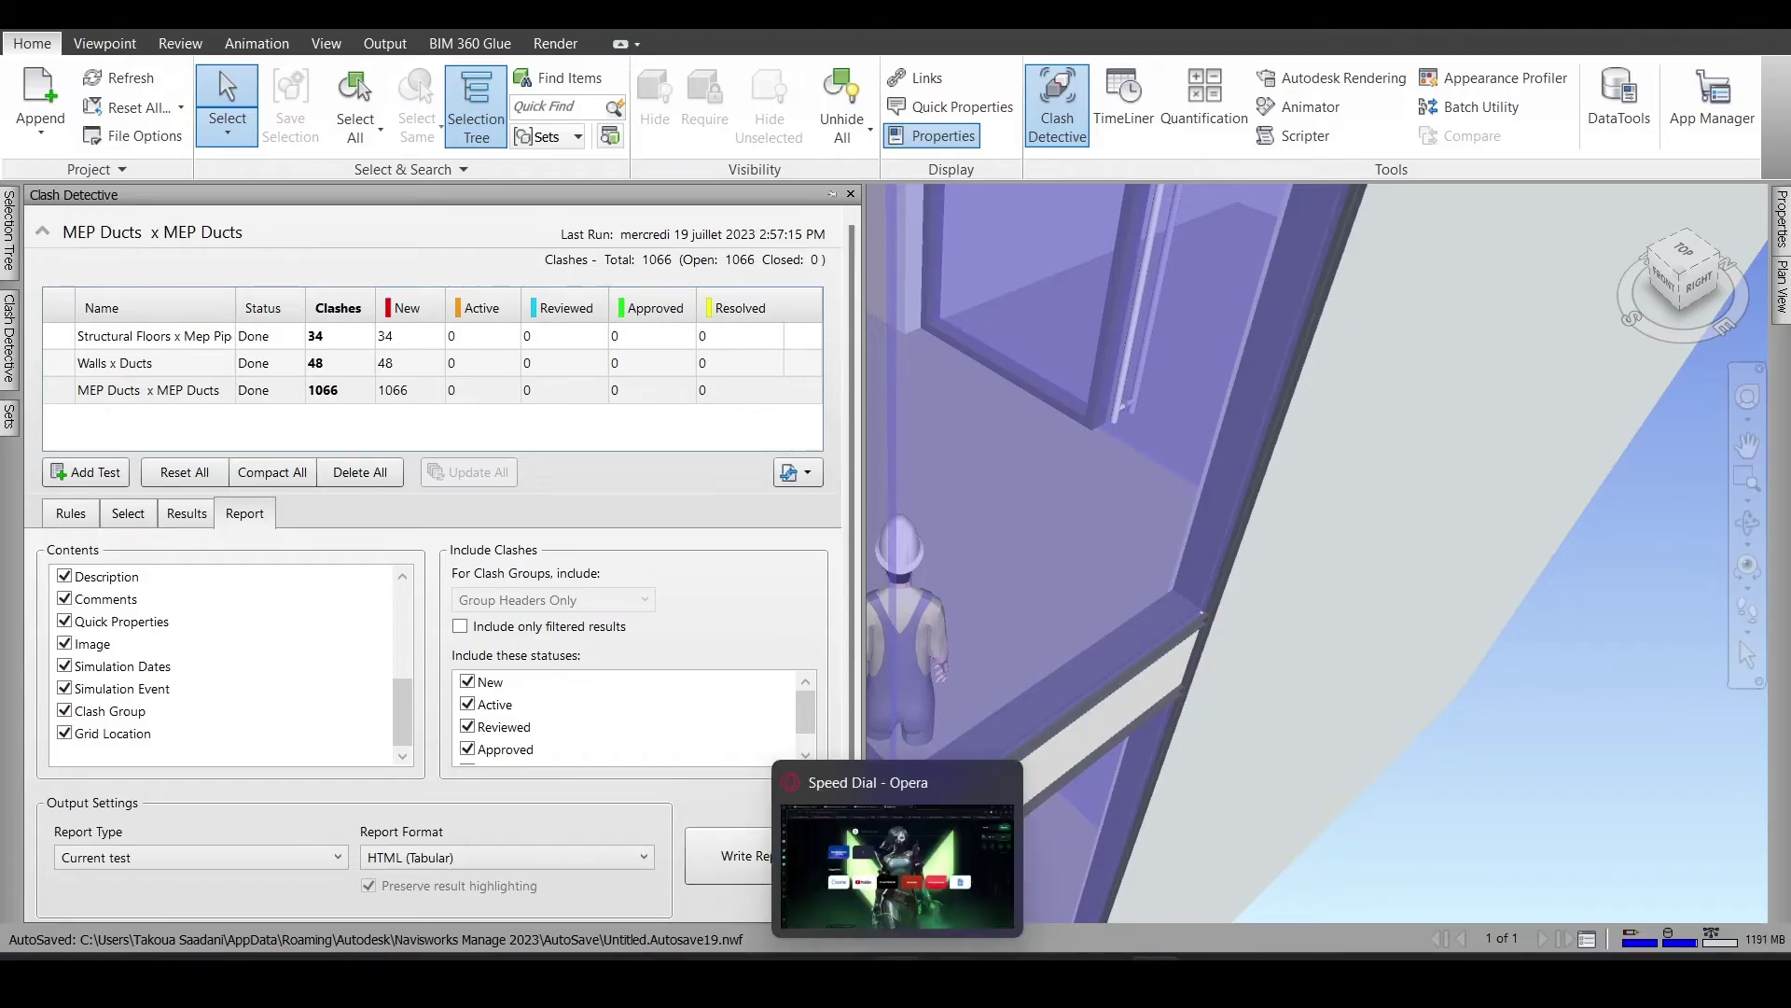
Open the exported MEP Ducts x MEP Ducts HTML clash report in Opera GX
{"action": "key", "text": "super+e"}
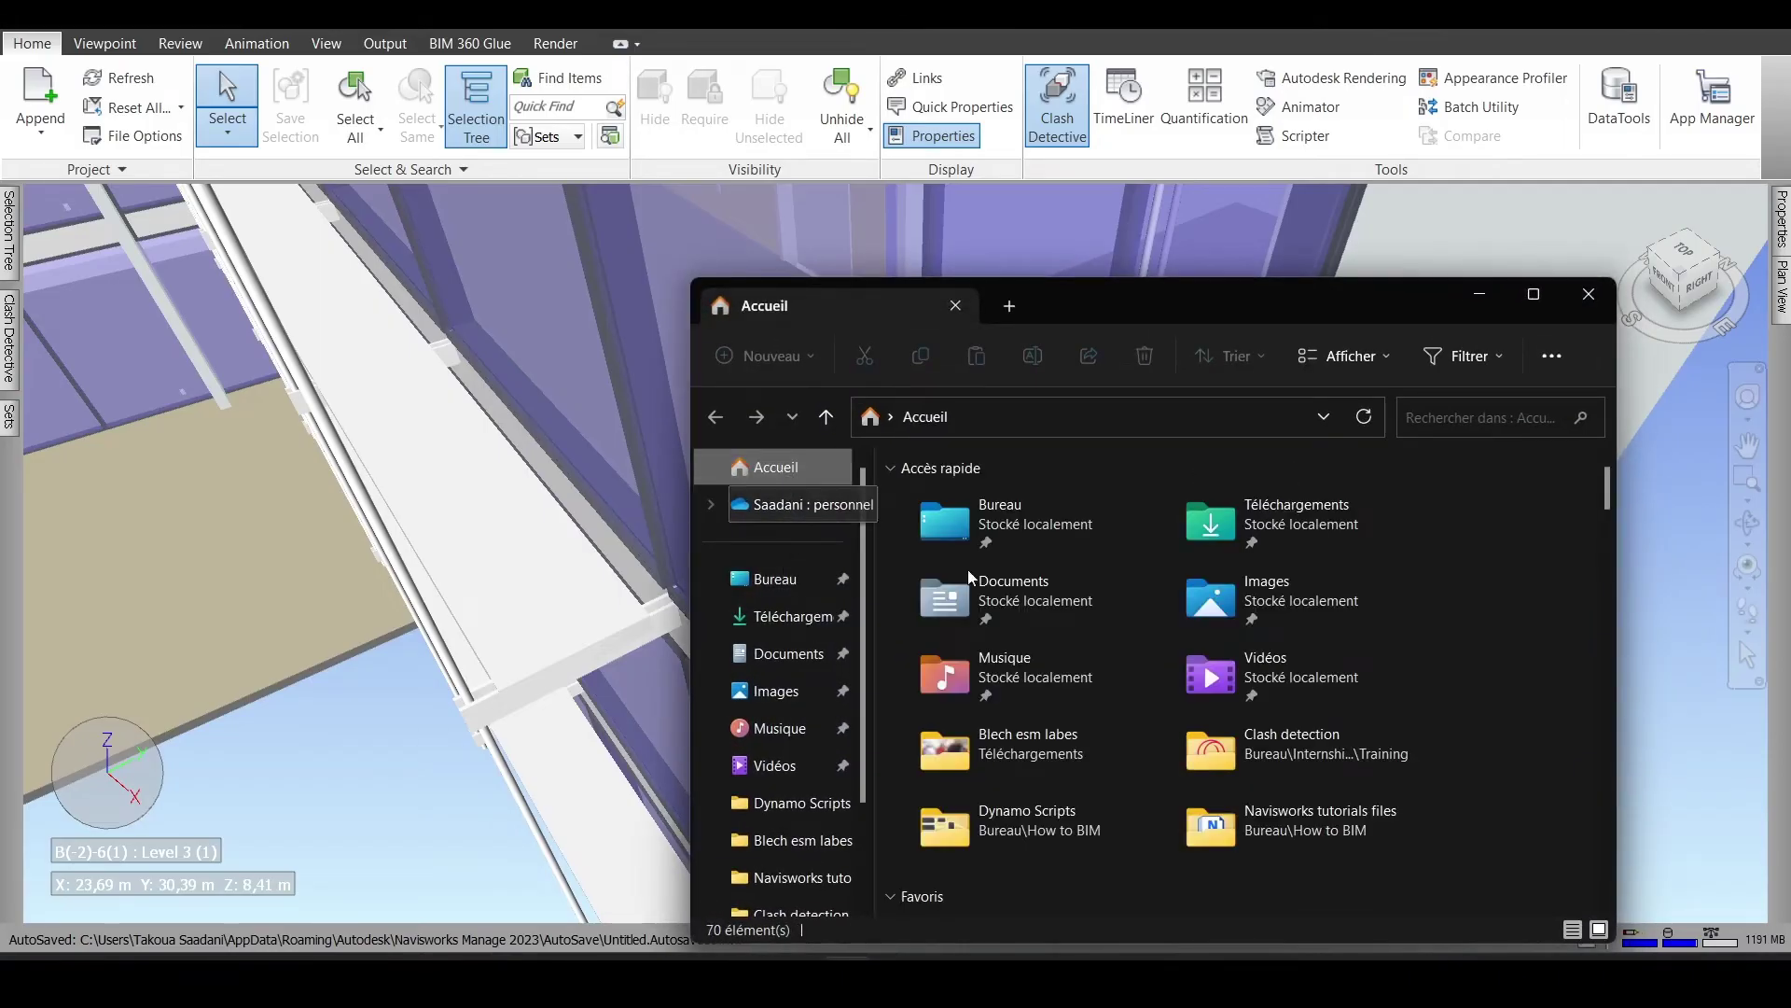
{"action": "scroll", "coordinate": [994, 701], "scroll_direction": "down", "scroll_amount": 2}
{"action": "double_click", "coordinate": [1017, 794]}
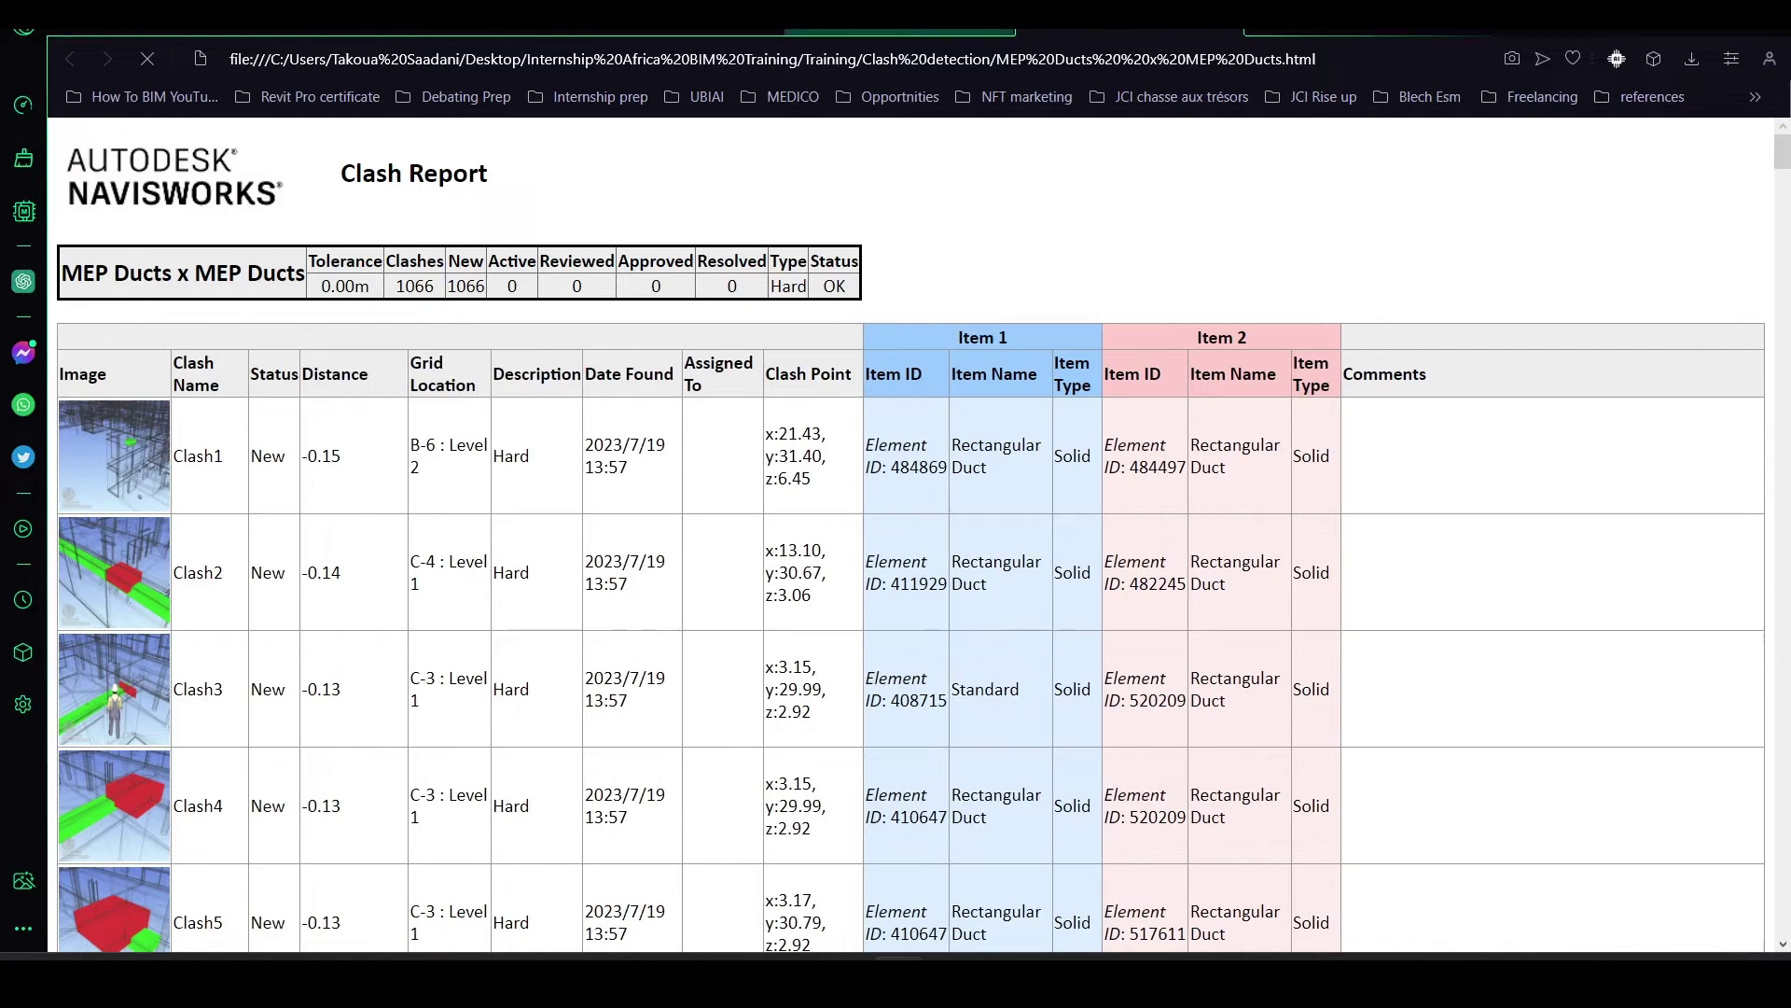
Scroll the report to Clash14 and find its Item 2 duct, element ID 484869
{"action": "scroll", "coordinate": [516, 371], "scroll_direction": "down", "scroll_amount": 1}
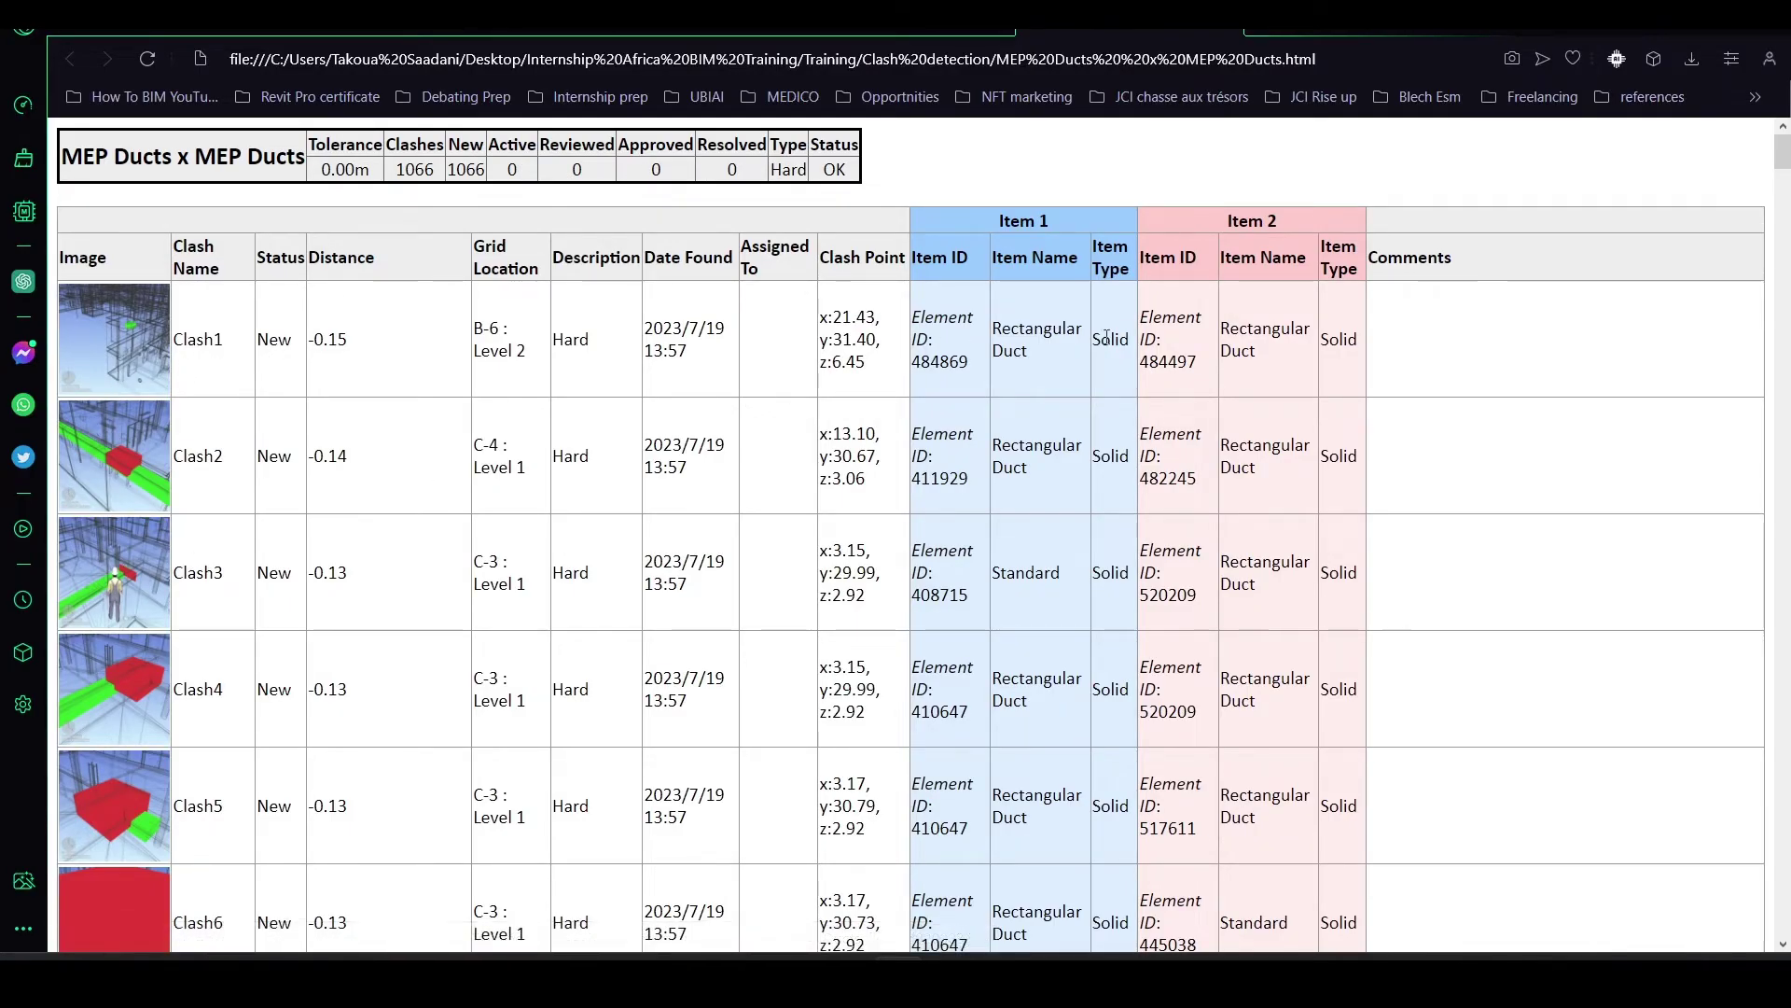
{"action": "scroll", "coordinate": [1271, 373], "scroll_direction": "down", "scroll_amount": 1}
{"action": "scroll", "coordinate": [1271, 373], "scroll_direction": "down", "scroll_amount": 3}
{"action": "scroll", "coordinate": [1271, 373], "scroll_direction": "down", "scroll_amount": 10}
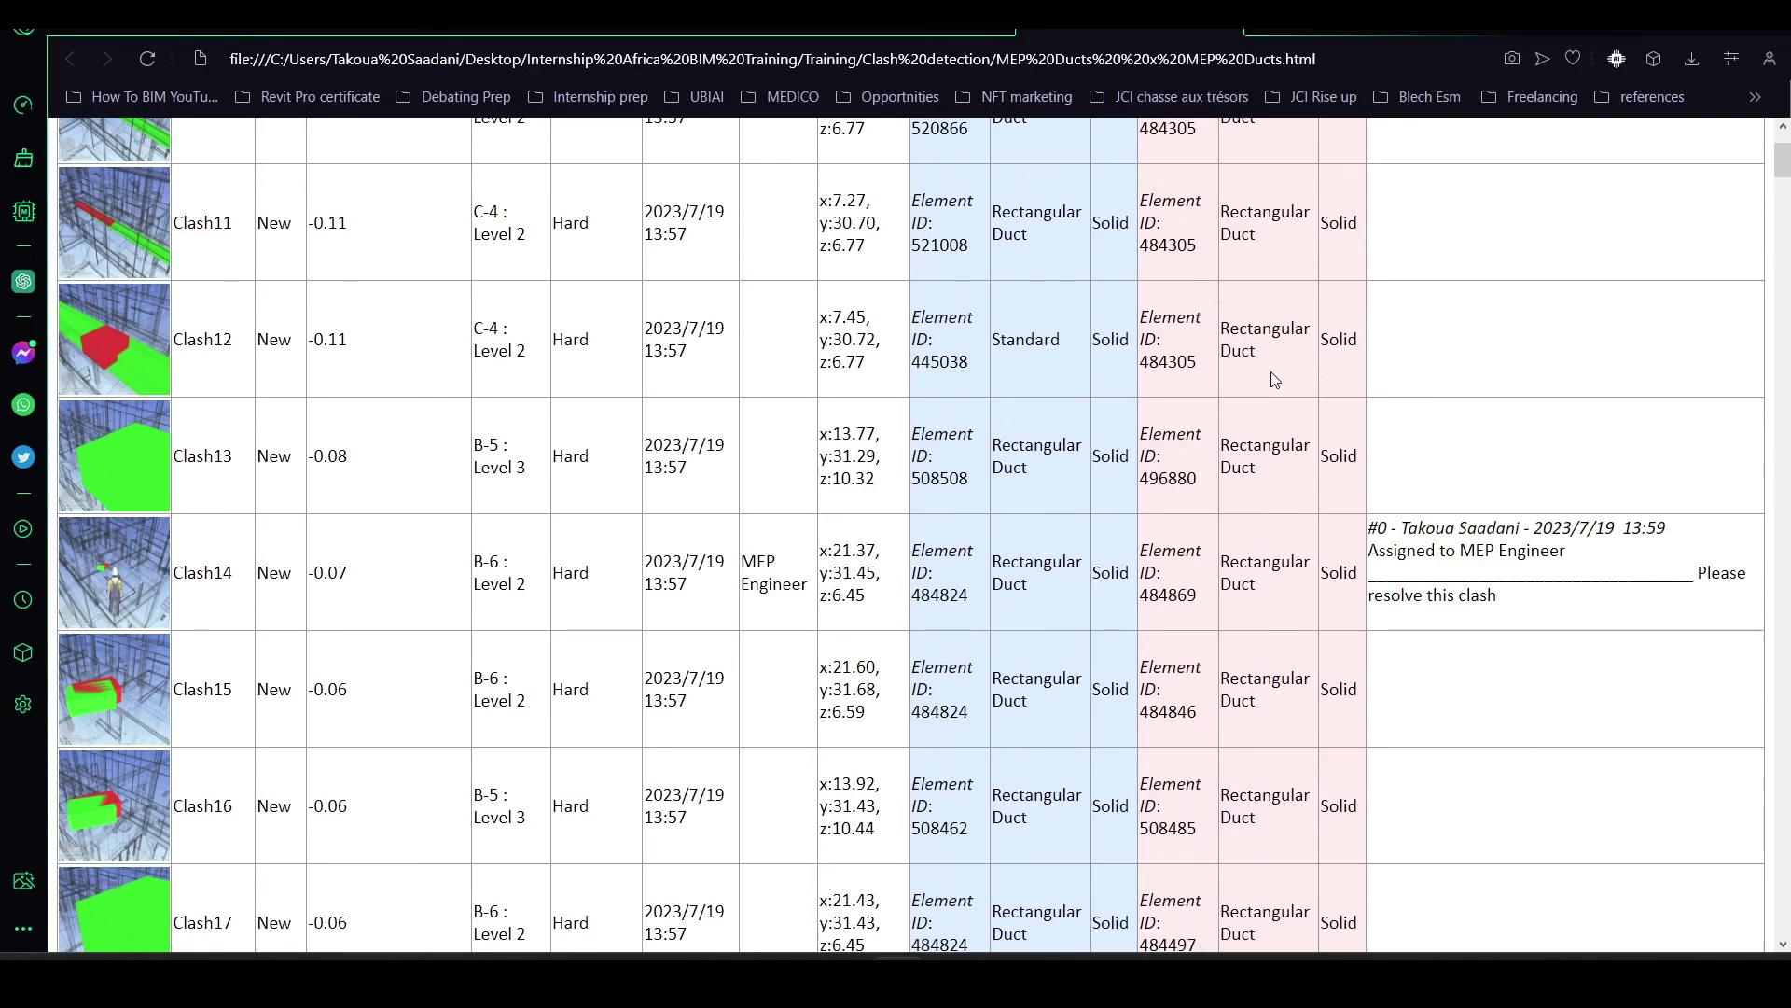
{"action": "scroll", "coordinate": [1271, 373], "scroll_direction": "down", "scroll_amount": 1}
{"action": "scroll", "coordinate": [1442, 371], "scroll_direction": "down", "scroll_amount": 1}
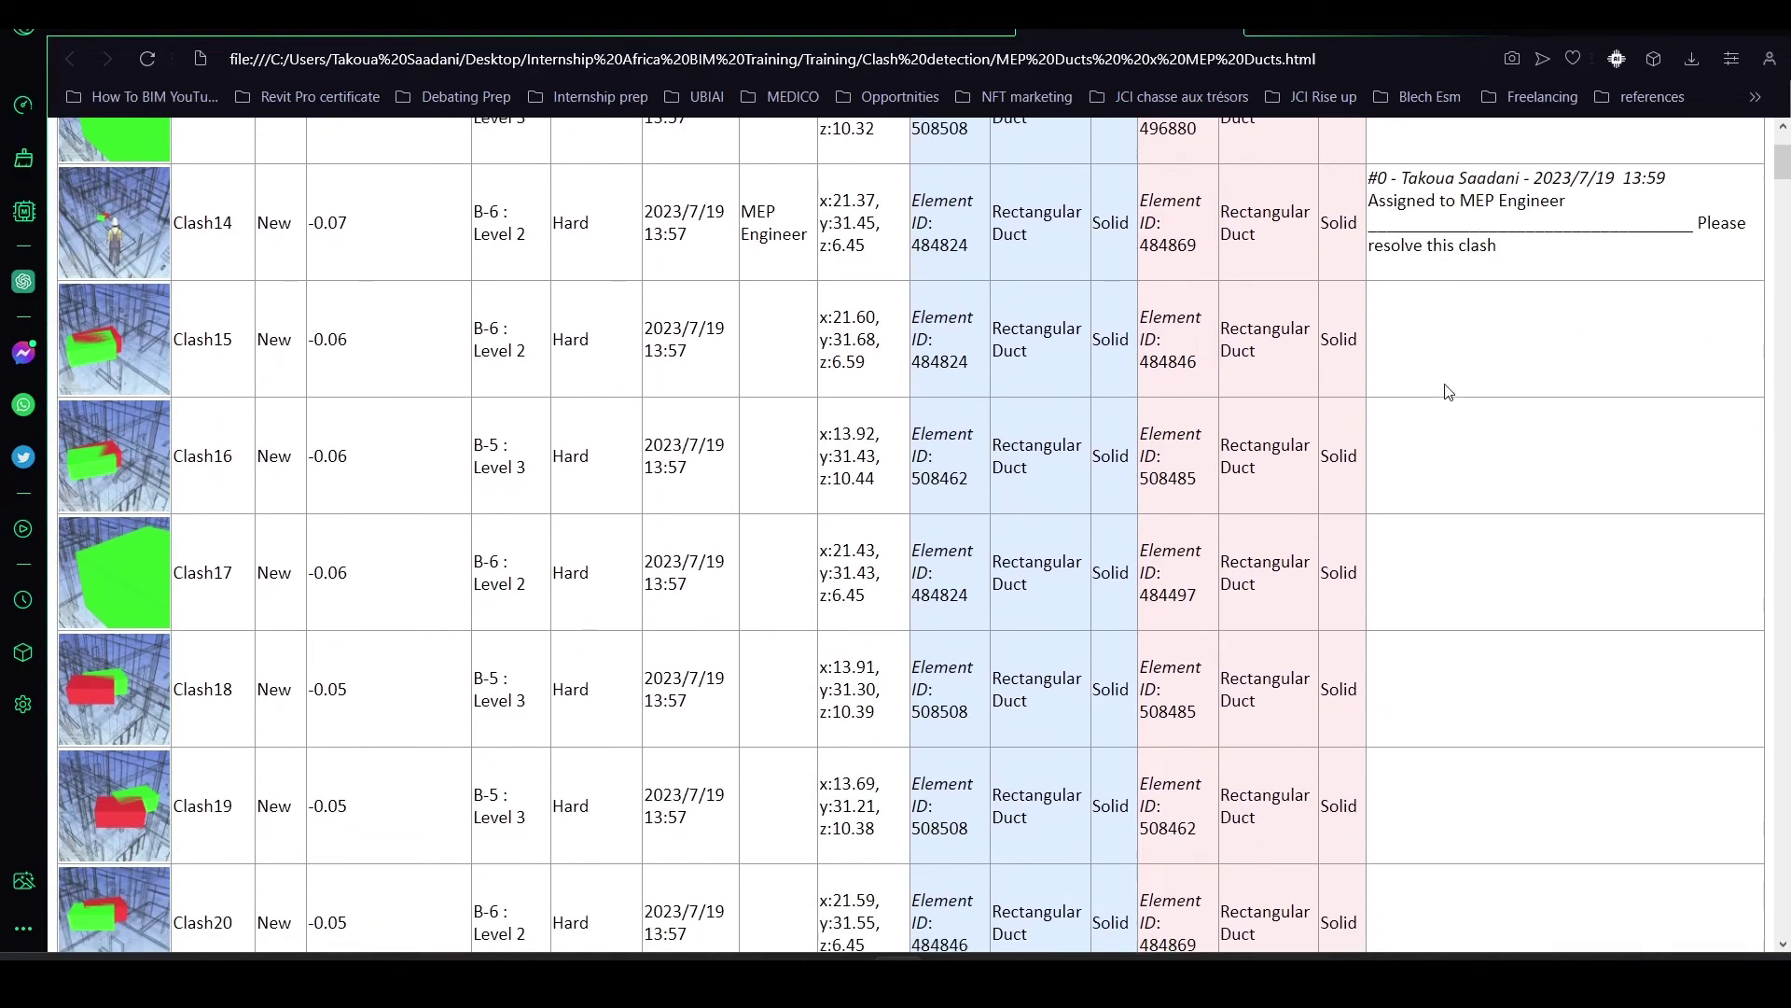
{"action": "scroll", "coordinate": [1372, 431], "scroll_direction": "up", "scroll_amount": 2}
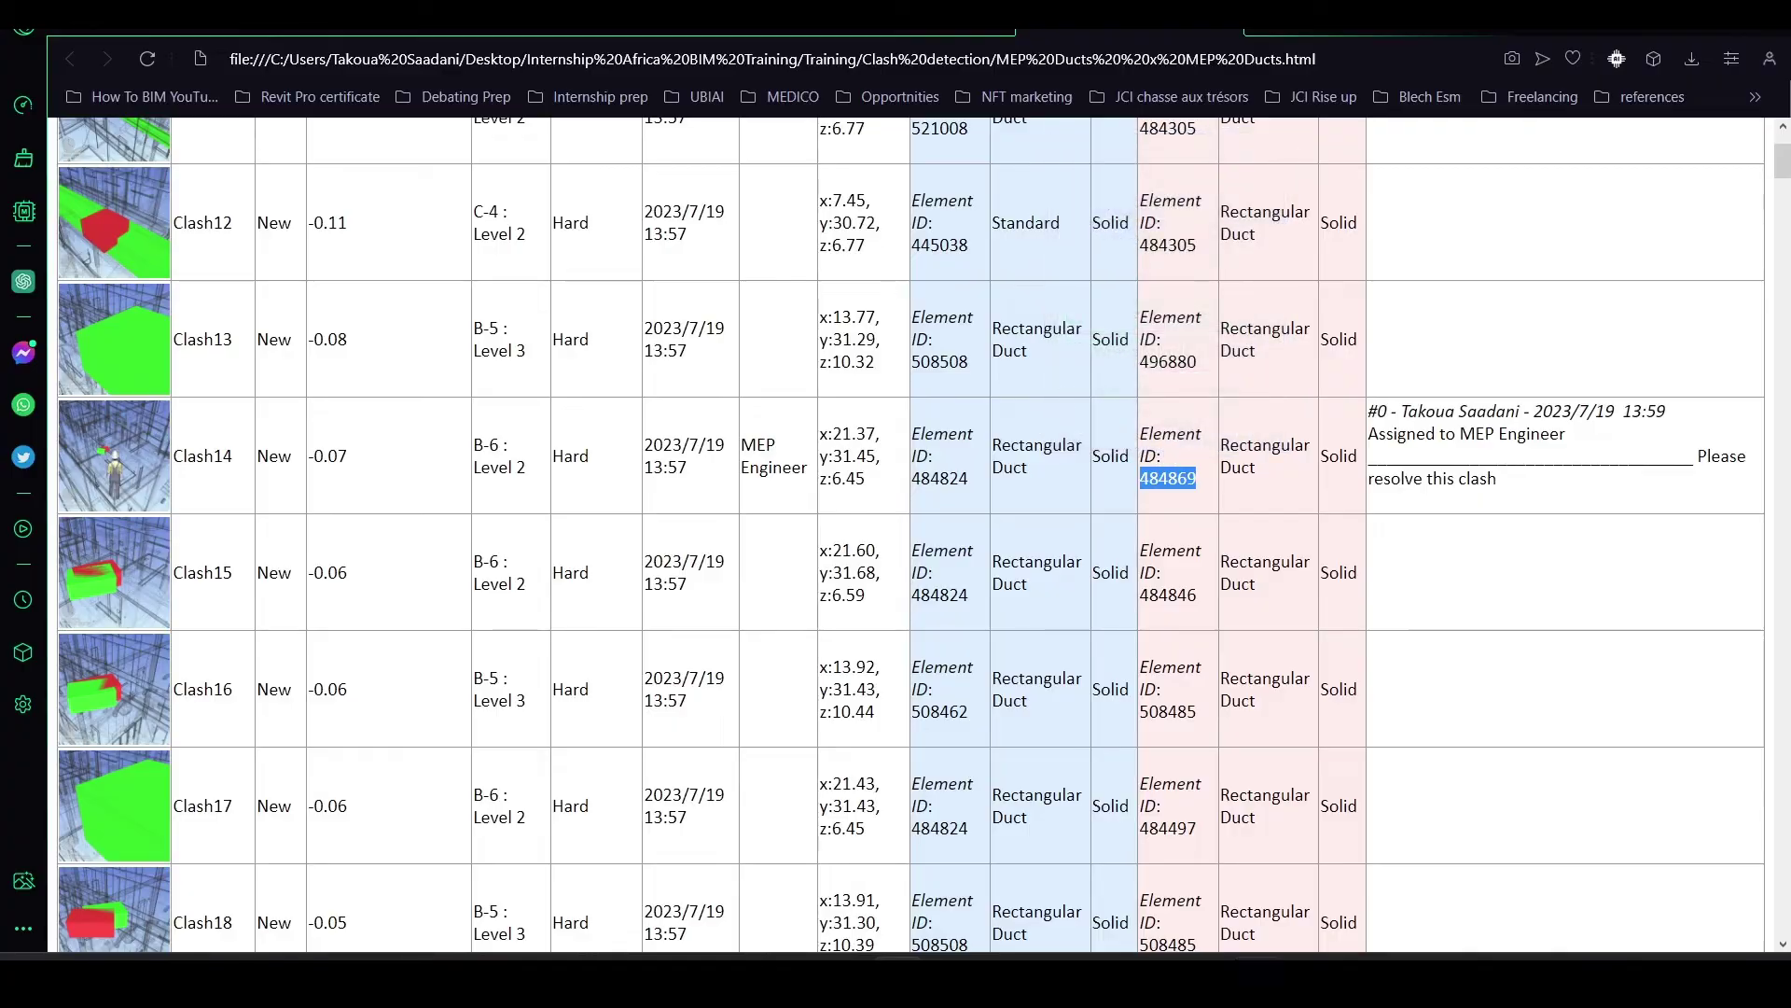
{"action": "key", "text": "alt+Tab"}
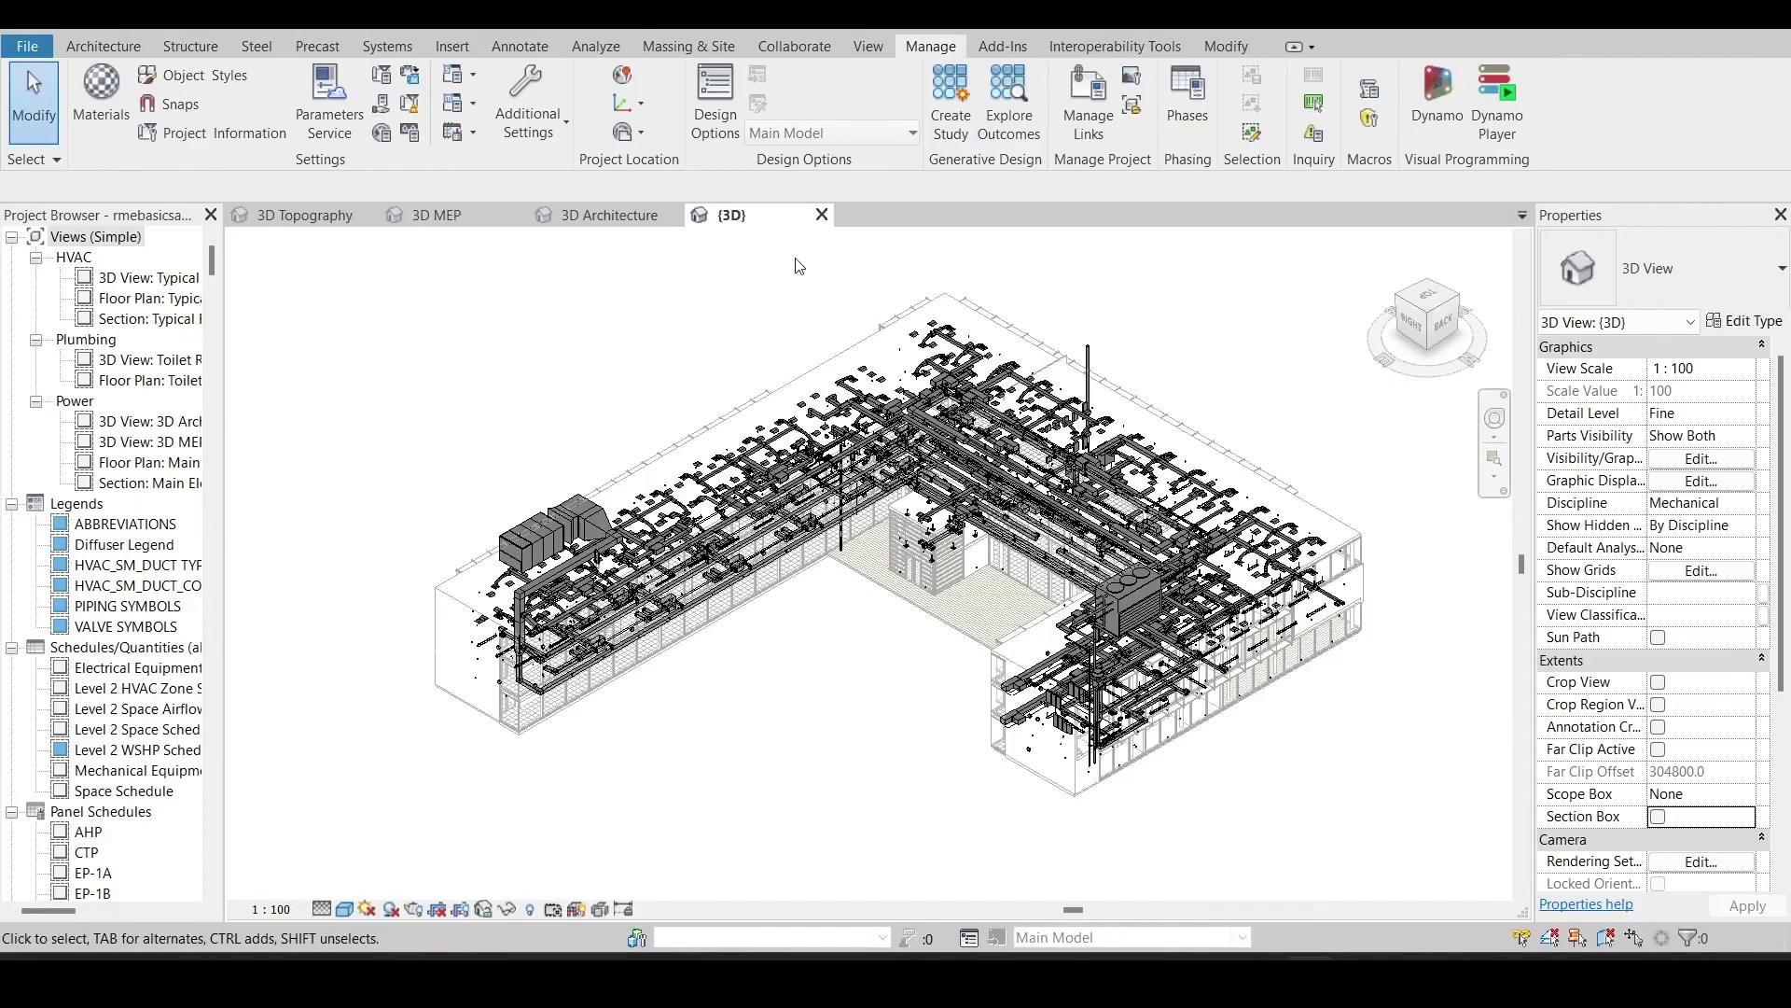
{"action": "key", "text": "super+e"}
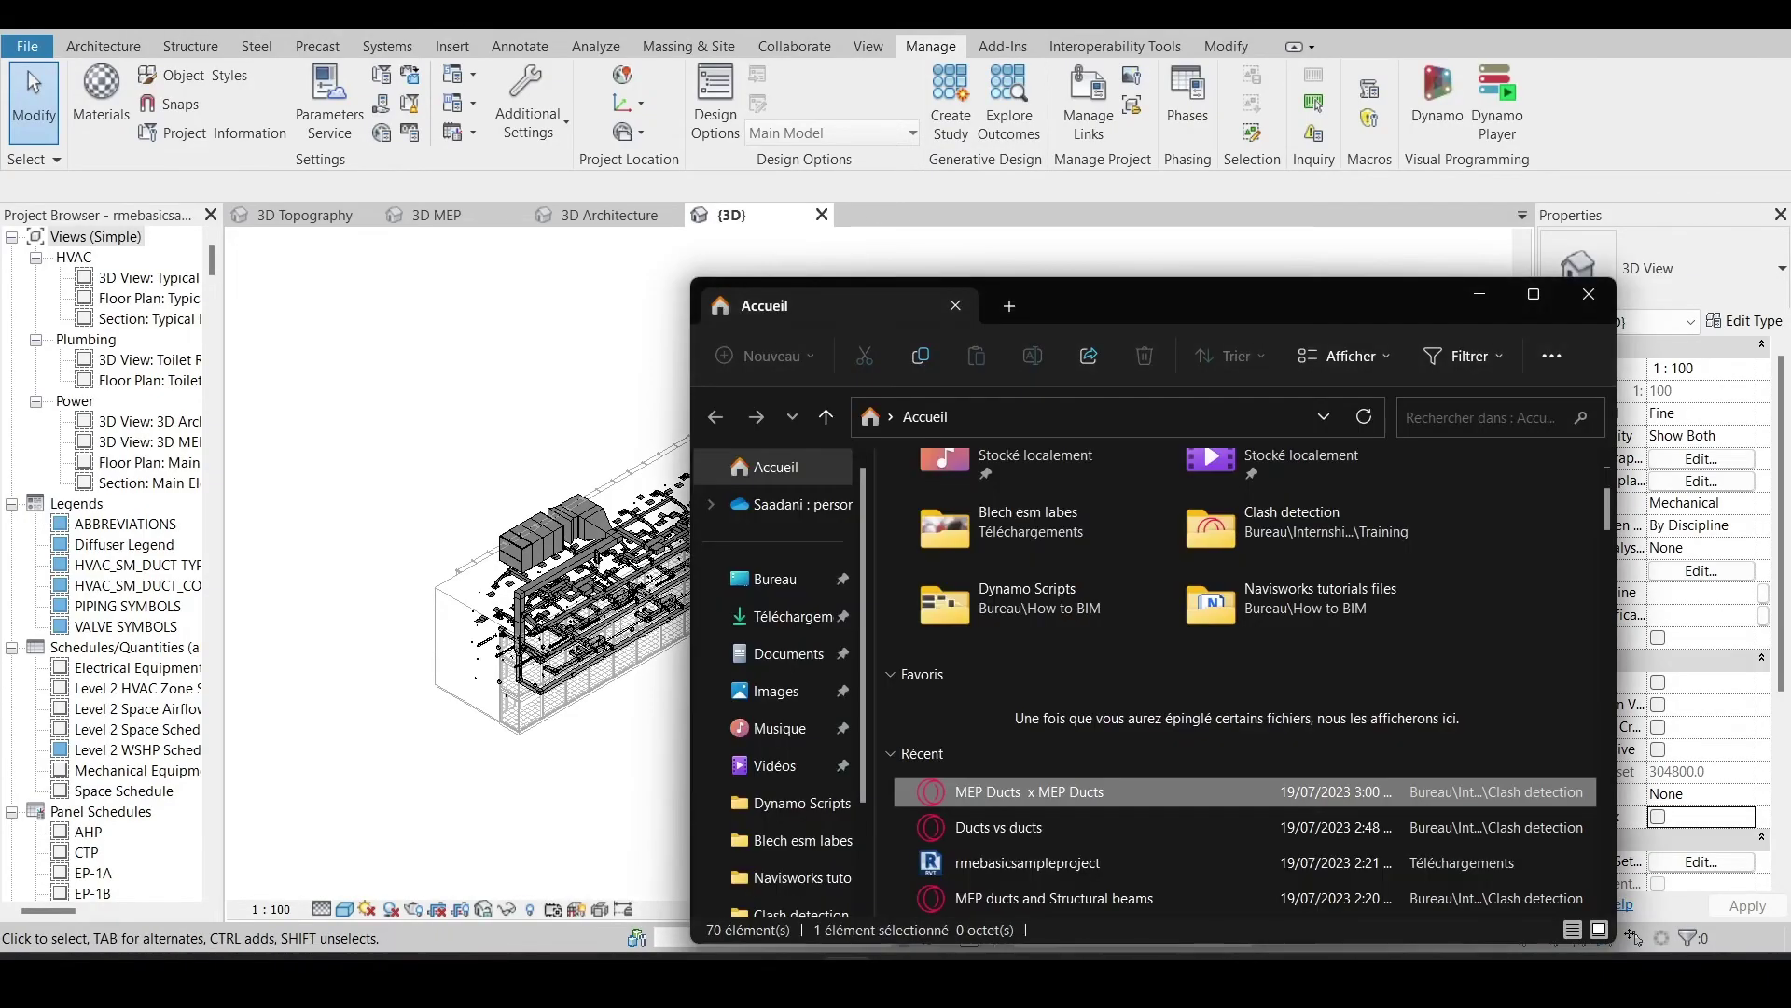
{"action": "scroll", "coordinate": [793, 849], "scroll_direction": "down", "scroll_amount": 1}
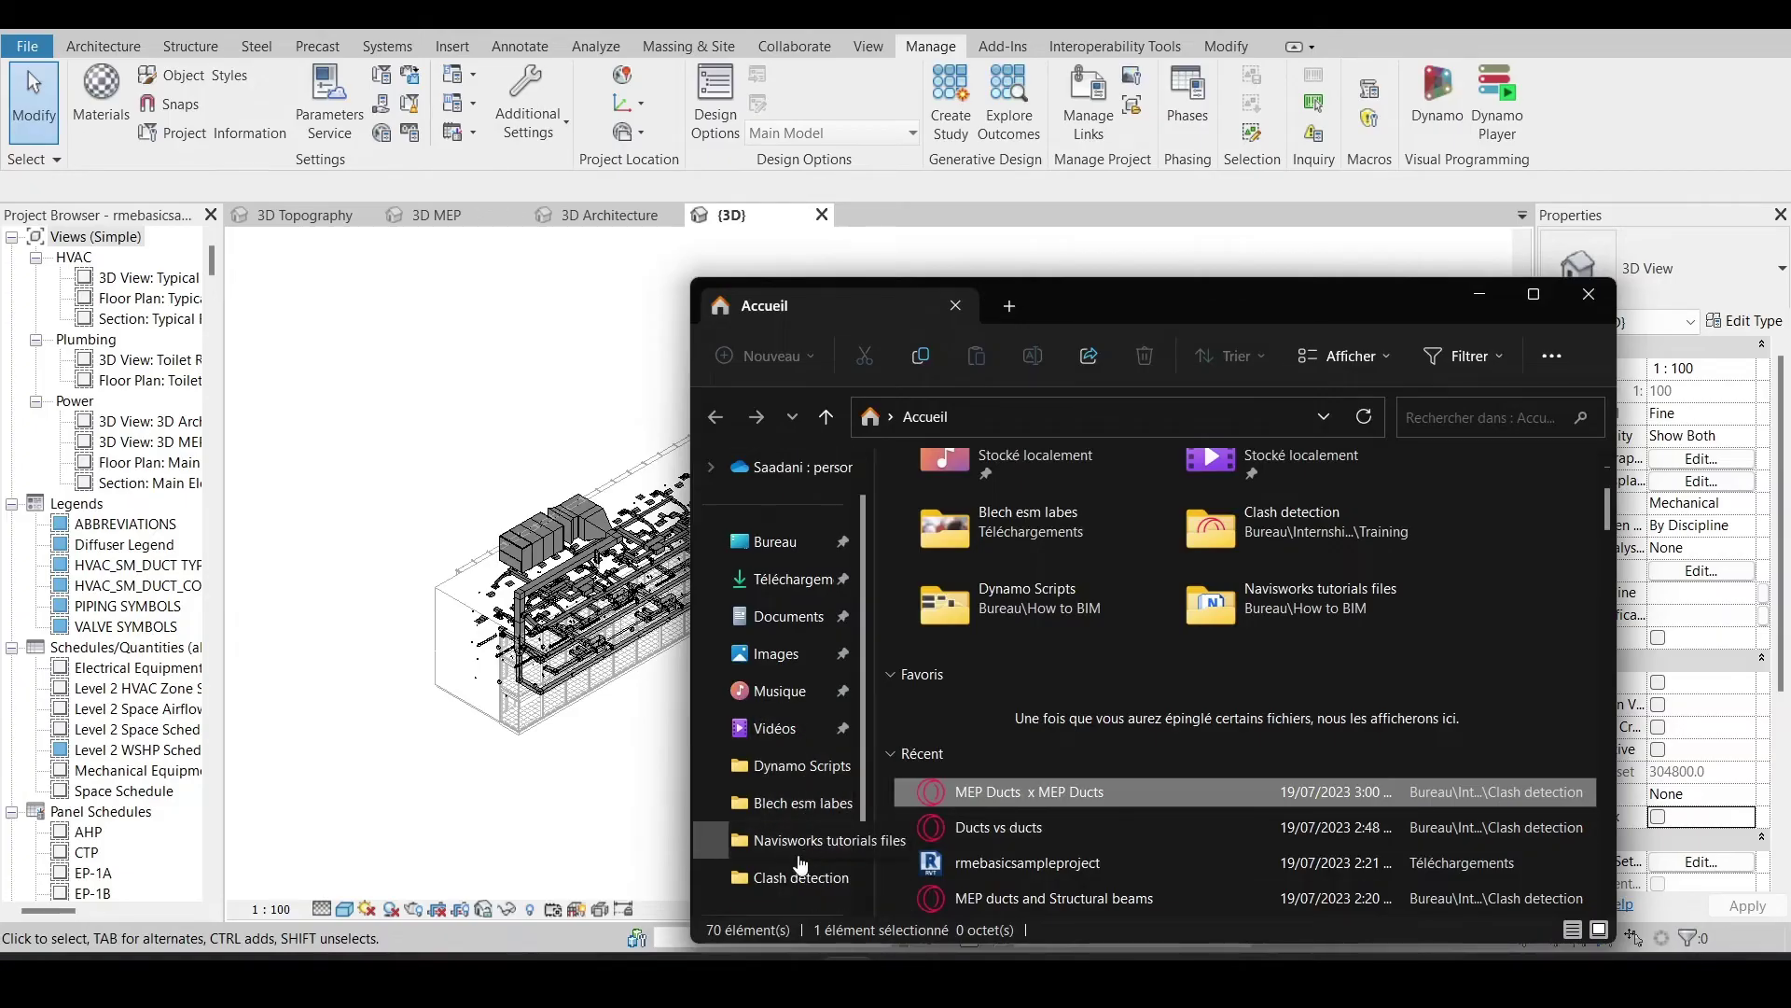
{"action": "left_click", "coordinate": [792, 879]}
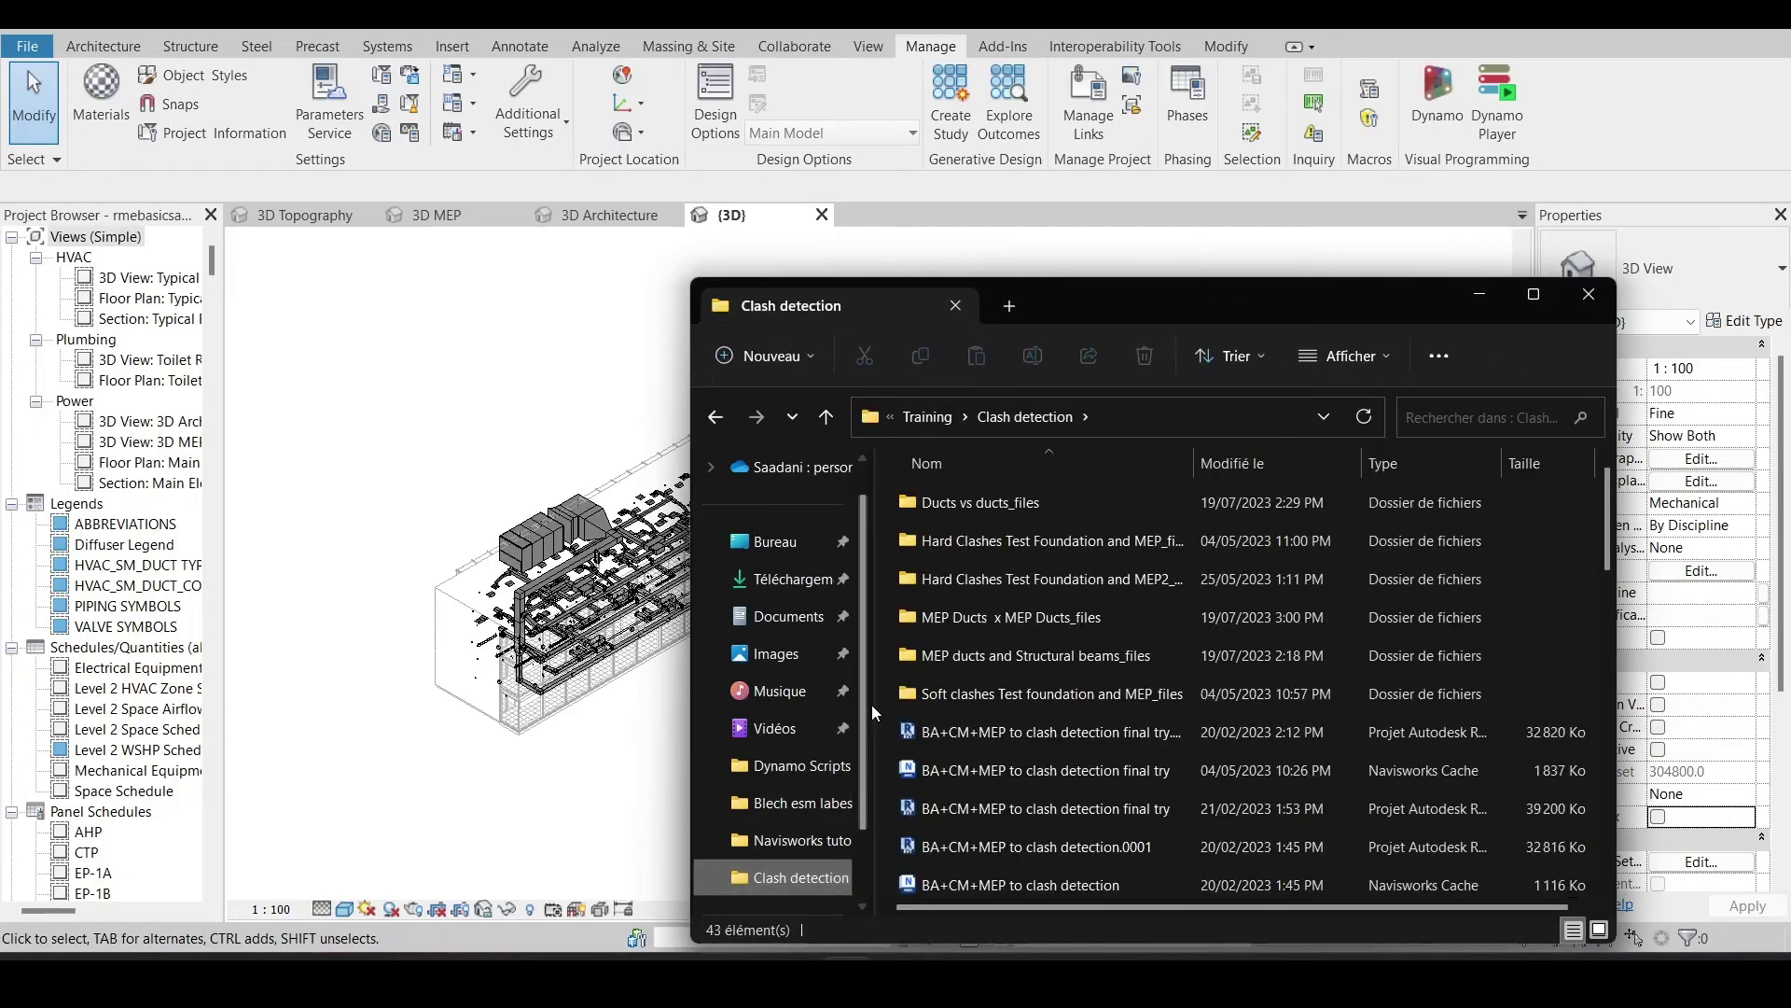
{"action": "double_click", "coordinate": [1034, 506]}
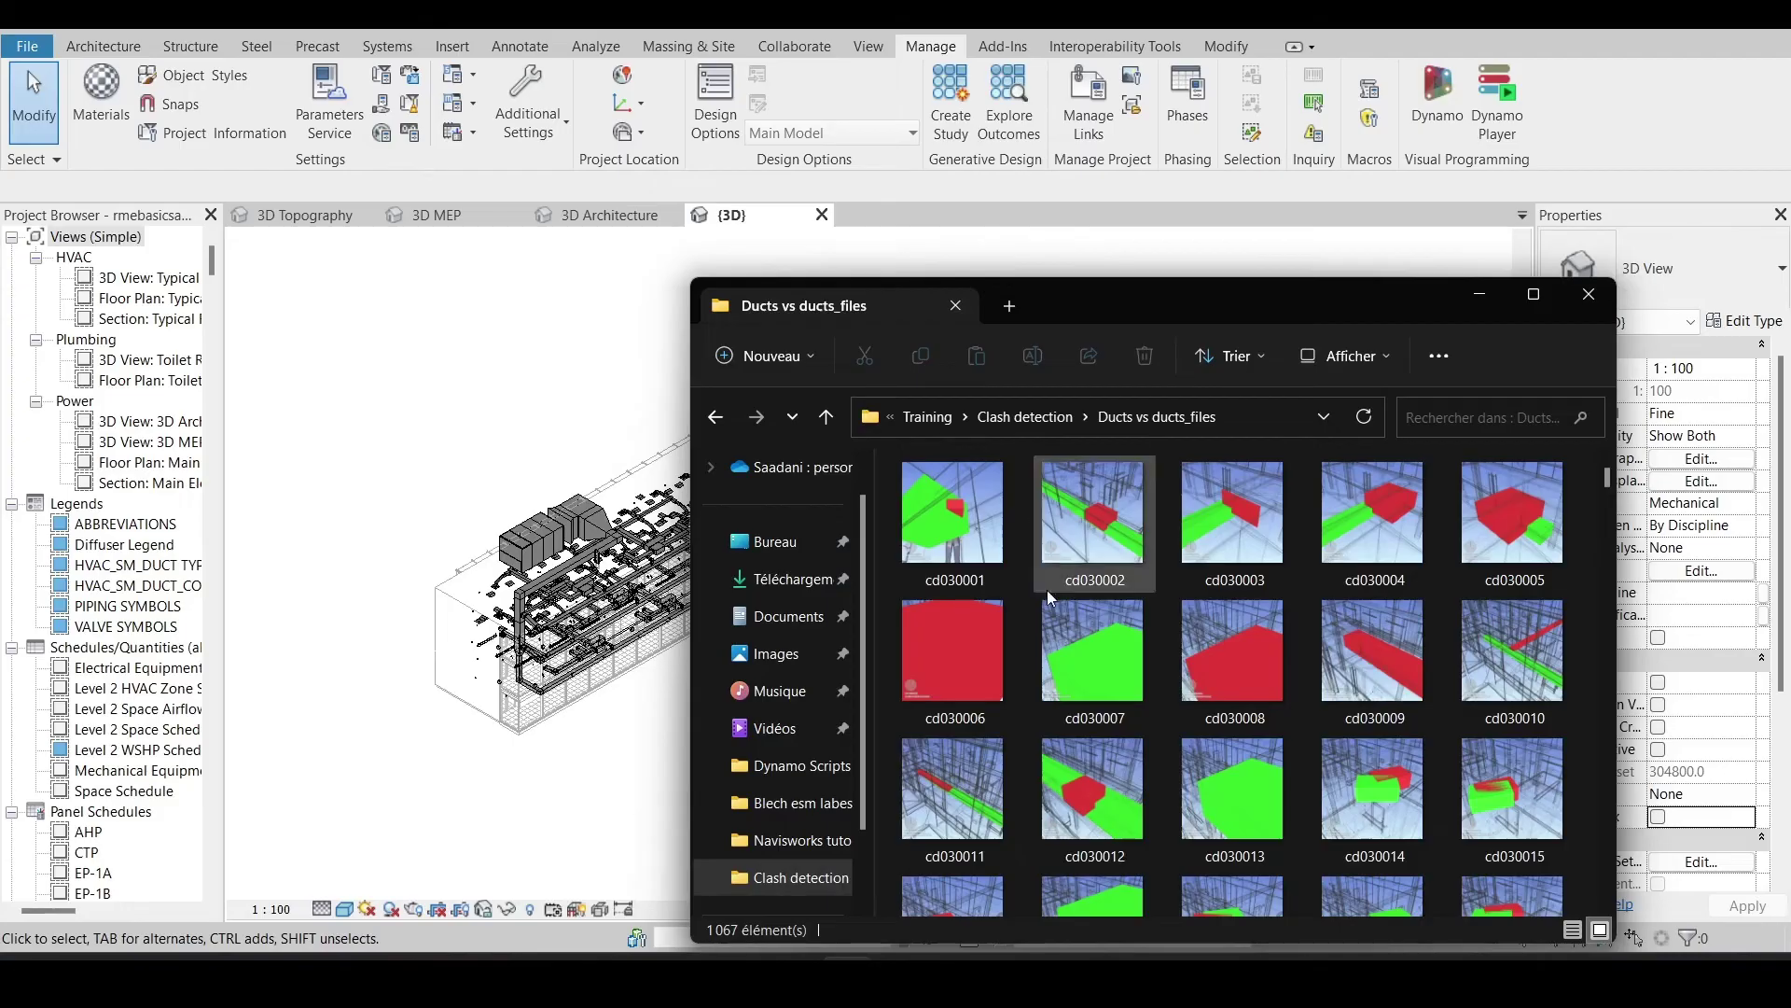
{"action": "scroll", "coordinate": [1182, 690], "scroll_direction": "down", "scroll_amount": 5}
{"action": "scroll", "coordinate": [1280, 694], "scroll_direction": "down", "scroll_amount": 5}
{"action": "scroll", "coordinate": [1281, 825], "scroll_direction": "down", "scroll_amount": 5}
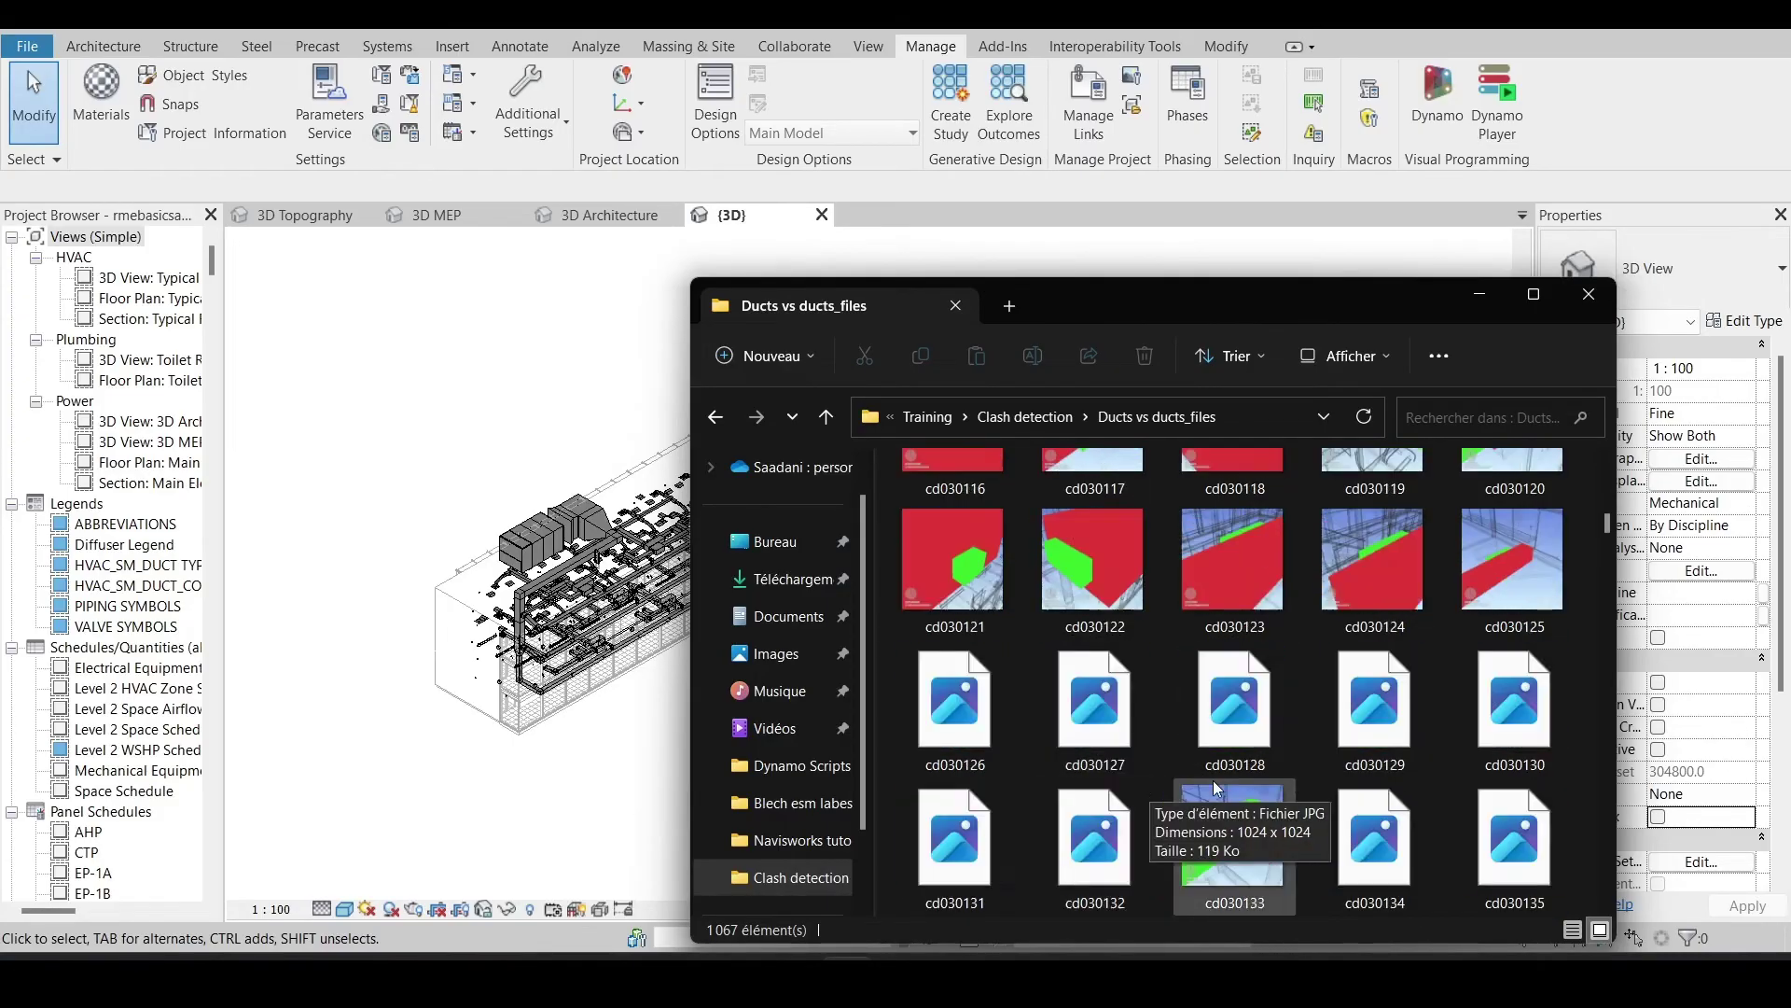
{"action": "scroll", "coordinate": [1281, 825], "scroll_direction": "down", "scroll_amount": 3}
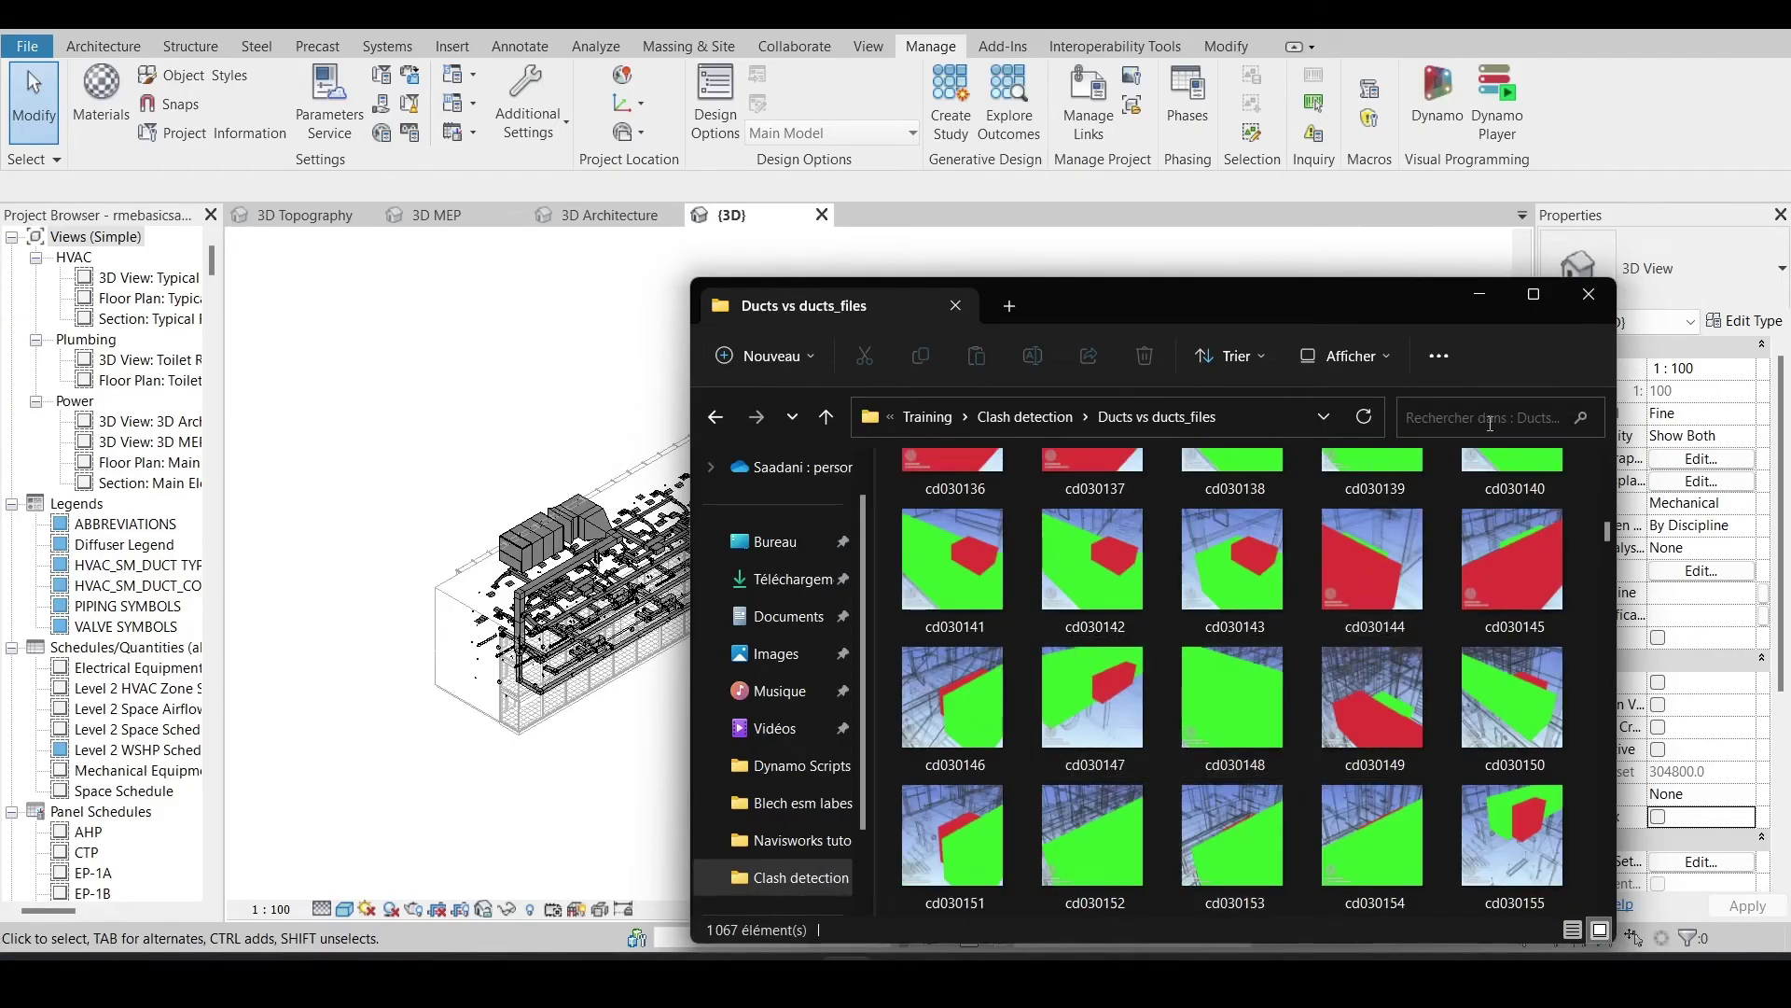
{"action": "left_click", "coordinate": [1592, 297]}
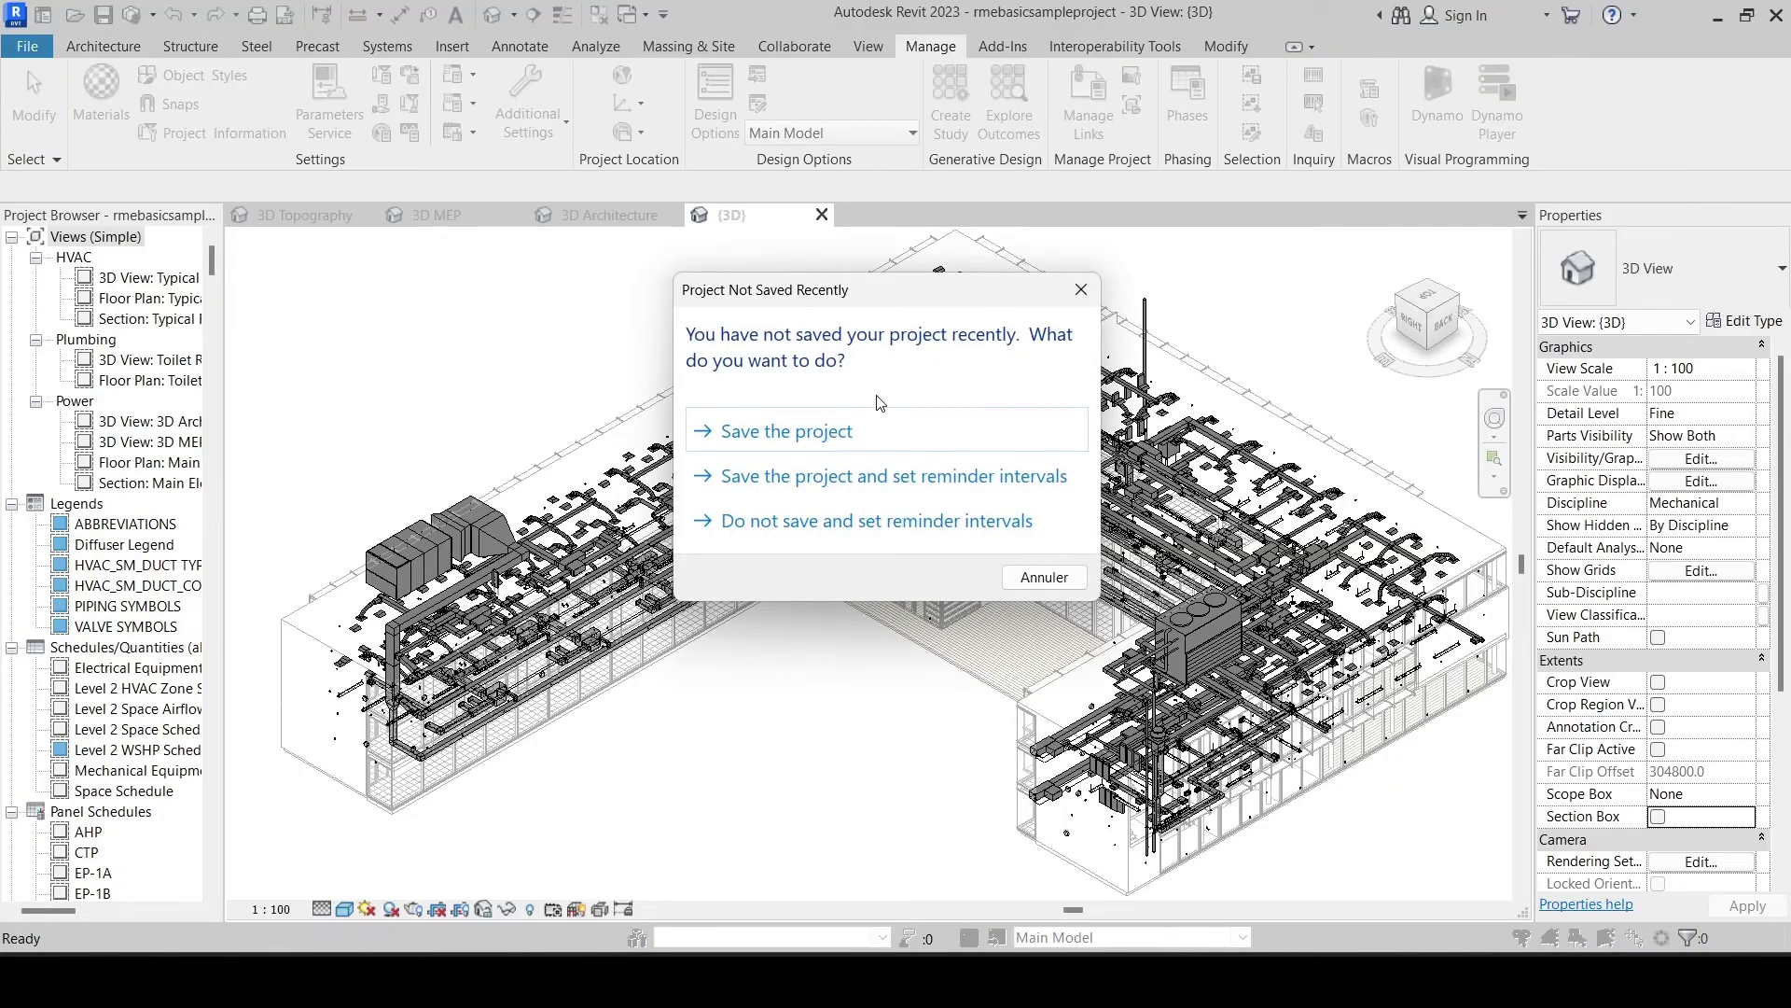
Save the project, select duct element 484869 by ID, and enclose it in a section box
{"action": "left_click", "coordinate": [840, 431]}
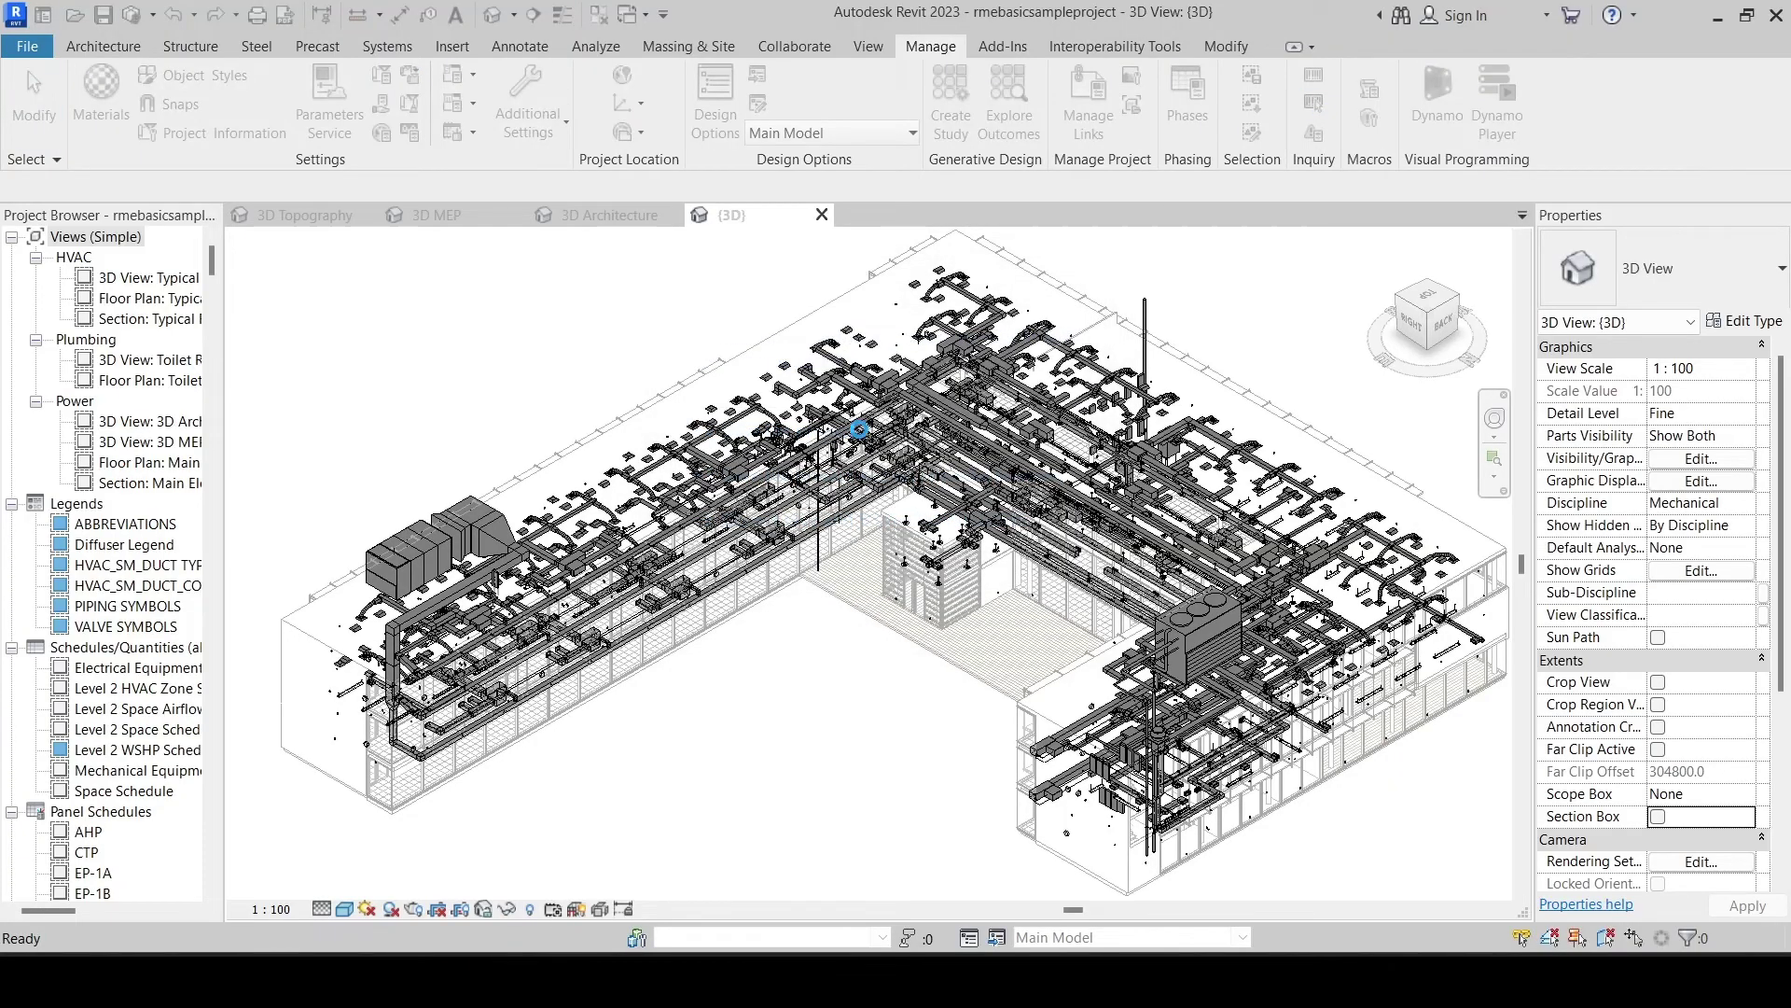
{"action": "type", "text": "484869"}
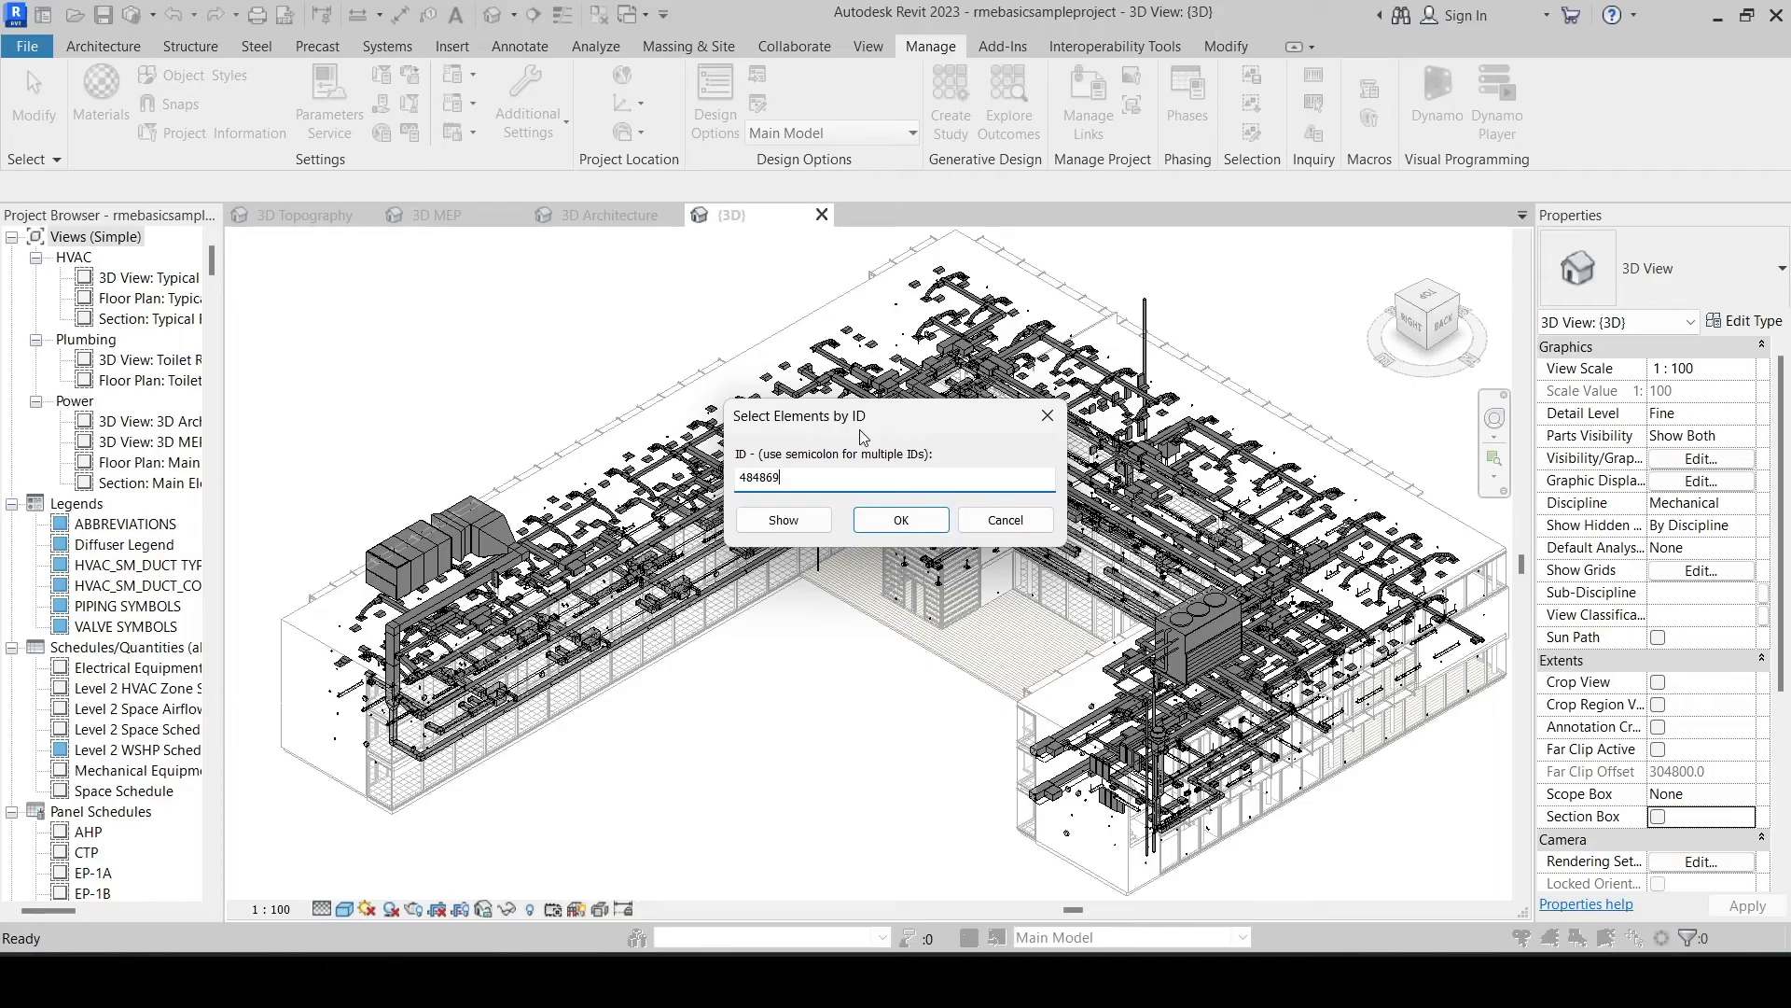
{"action": "left_click", "coordinate": [815, 522]}
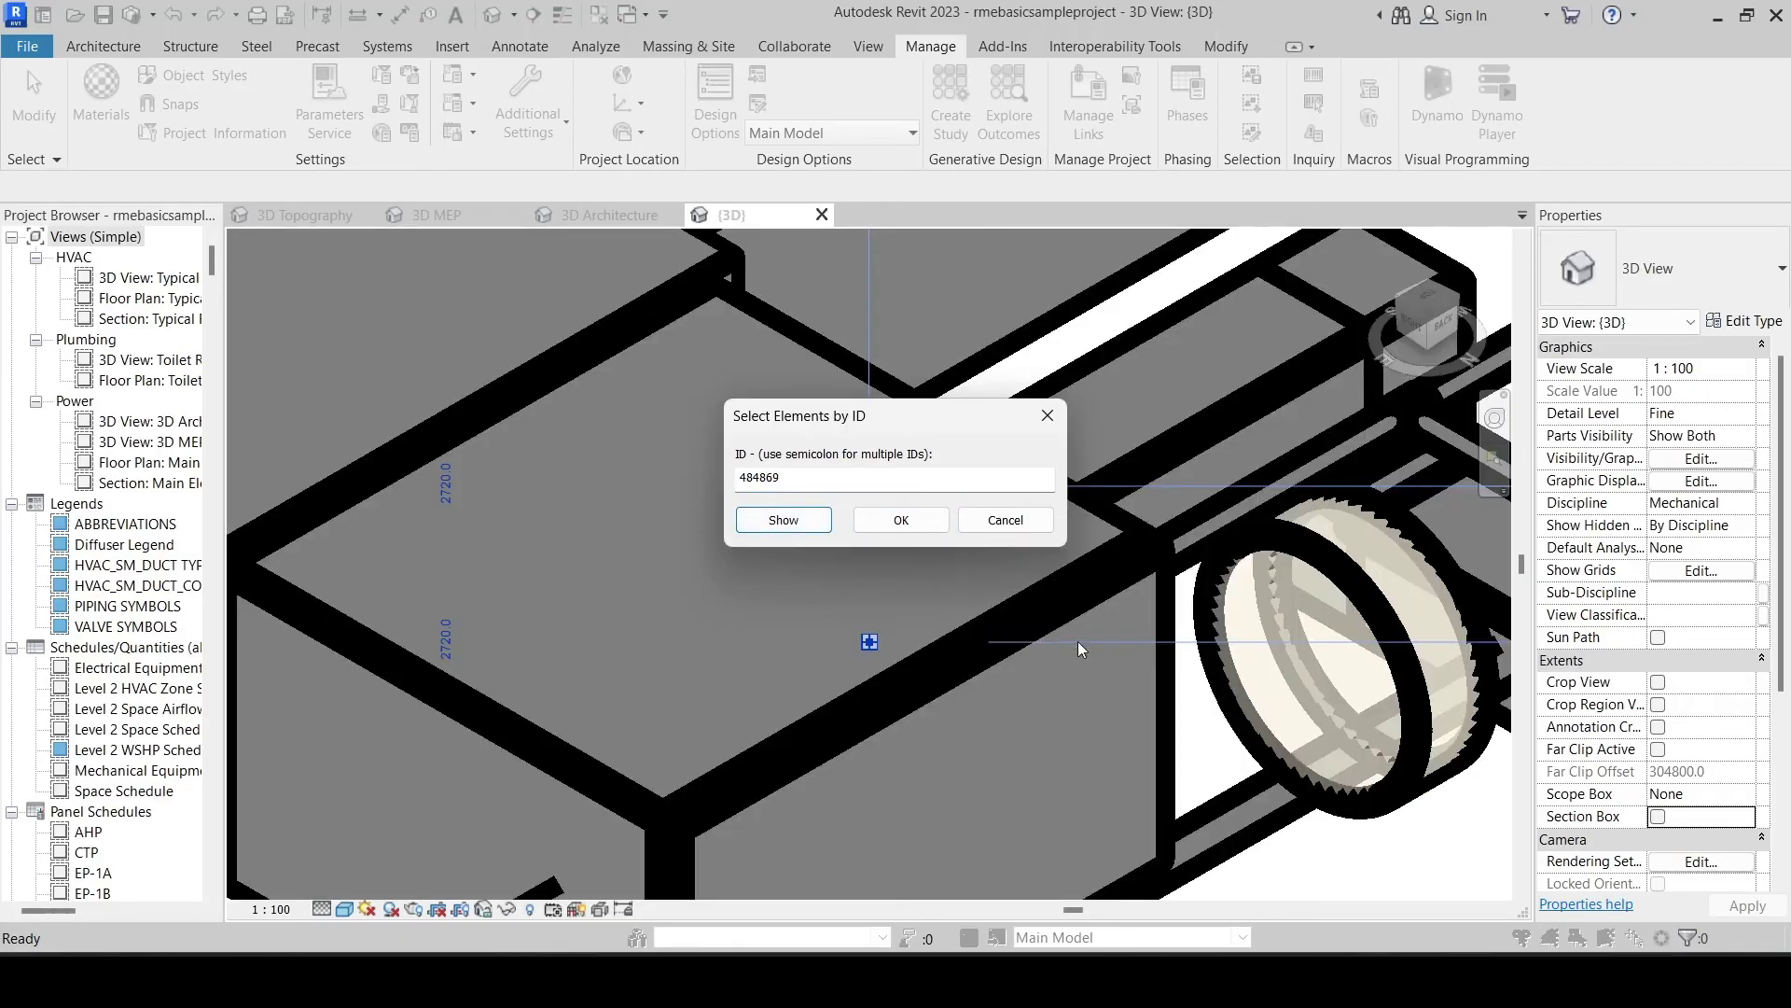
{"action": "left_click", "coordinate": [931, 519]}
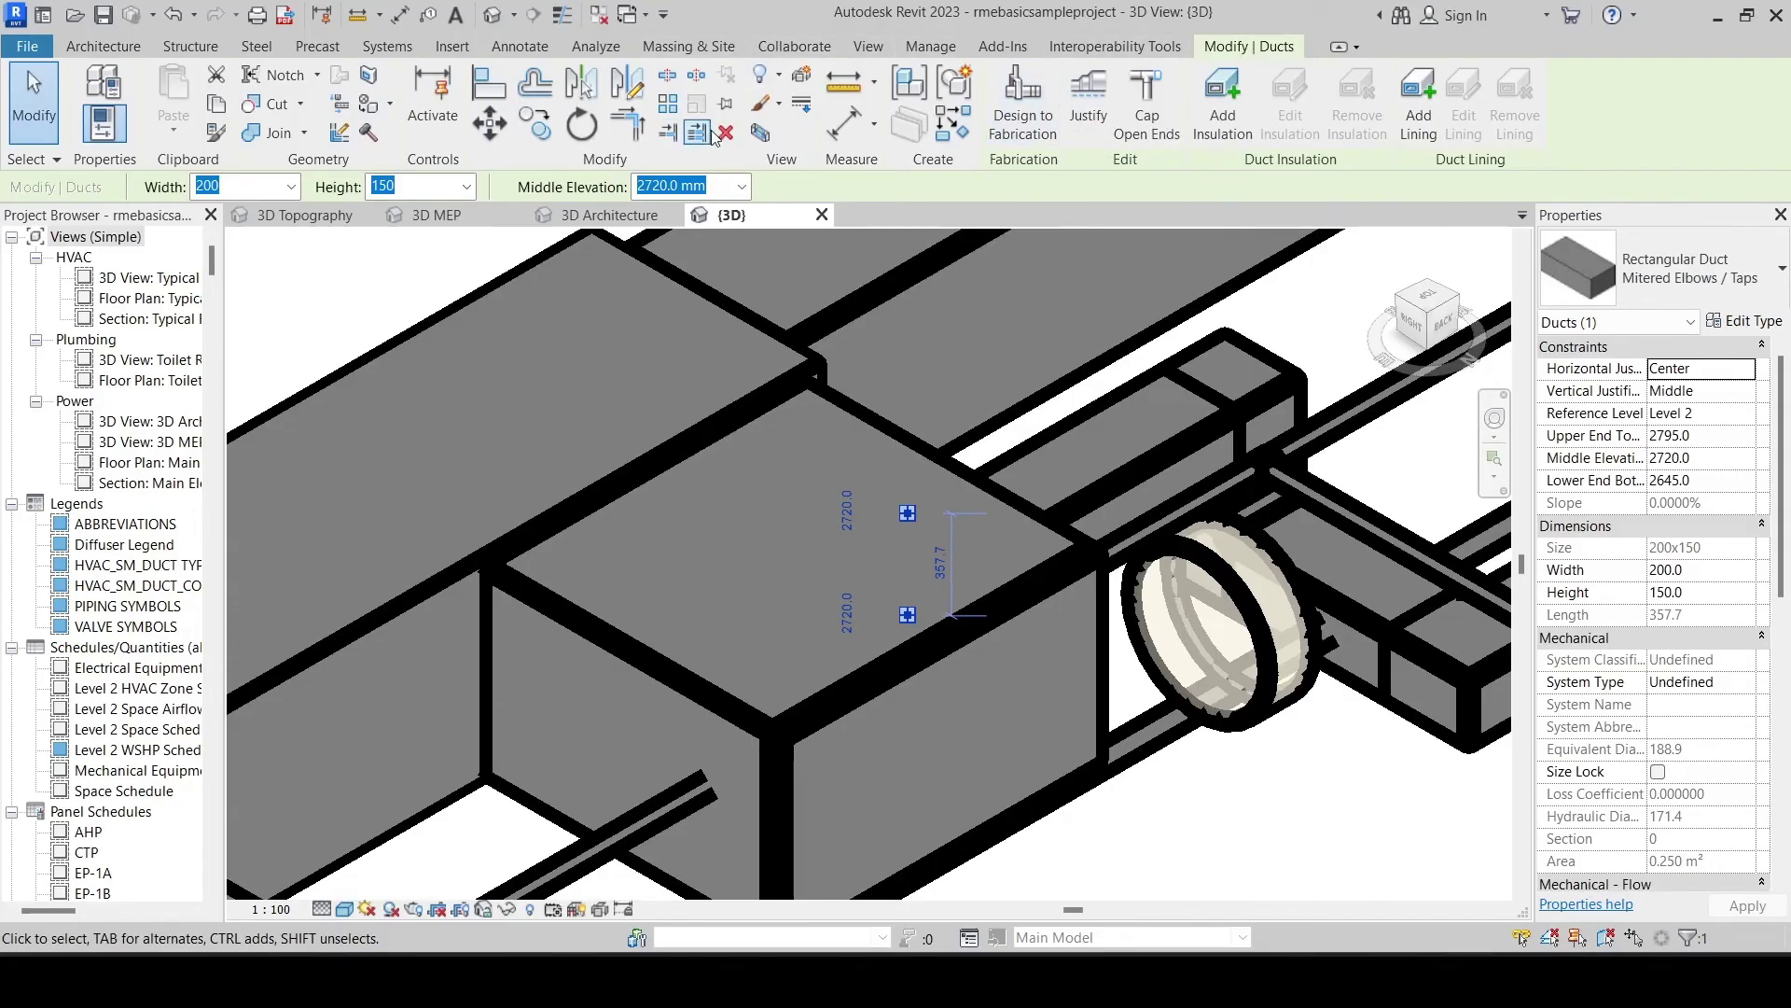
{"action": "left_click", "coordinate": [770, 138]}
Turn to a back isometric view and inspect the clashing duct and its elbow
{"action": "left_click", "coordinate": [1445, 303]}
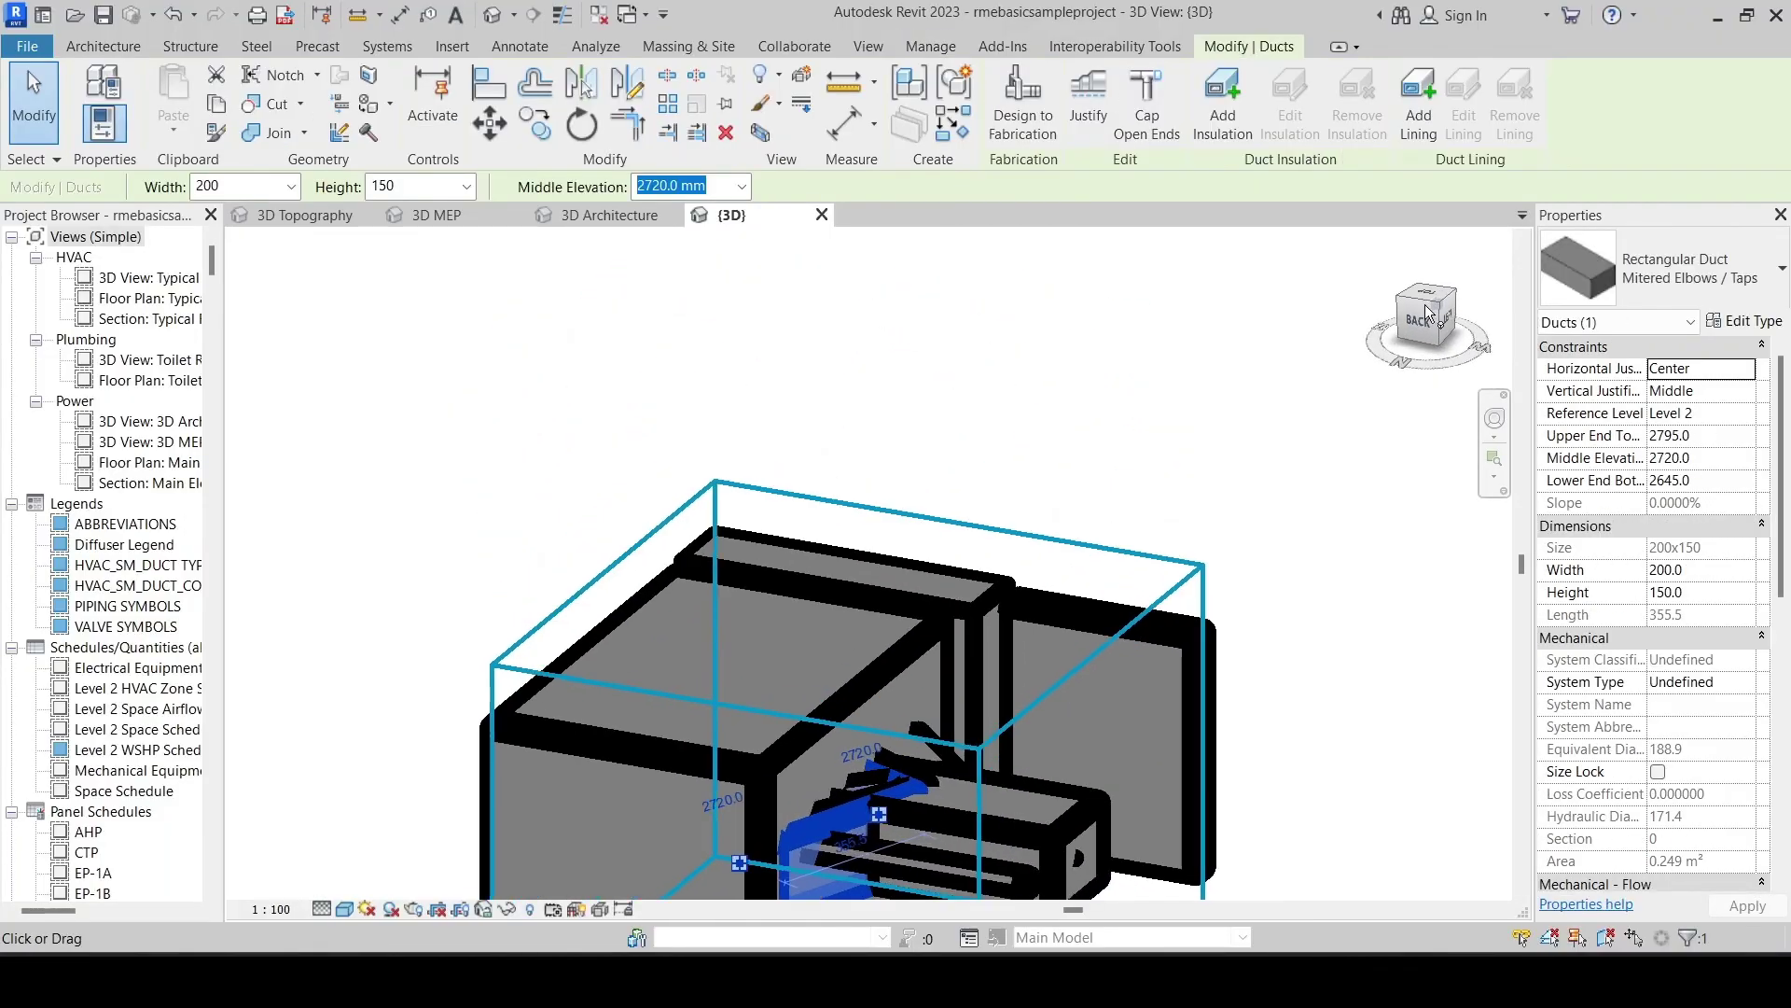
{"action": "scroll", "coordinate": [894, 767], "scroll_direction": "down", "scroll_amount": 2}
{"action": "scroll", "coordinate": [894, 767], "scroll_direction": "up", "scroll_amount": 3}
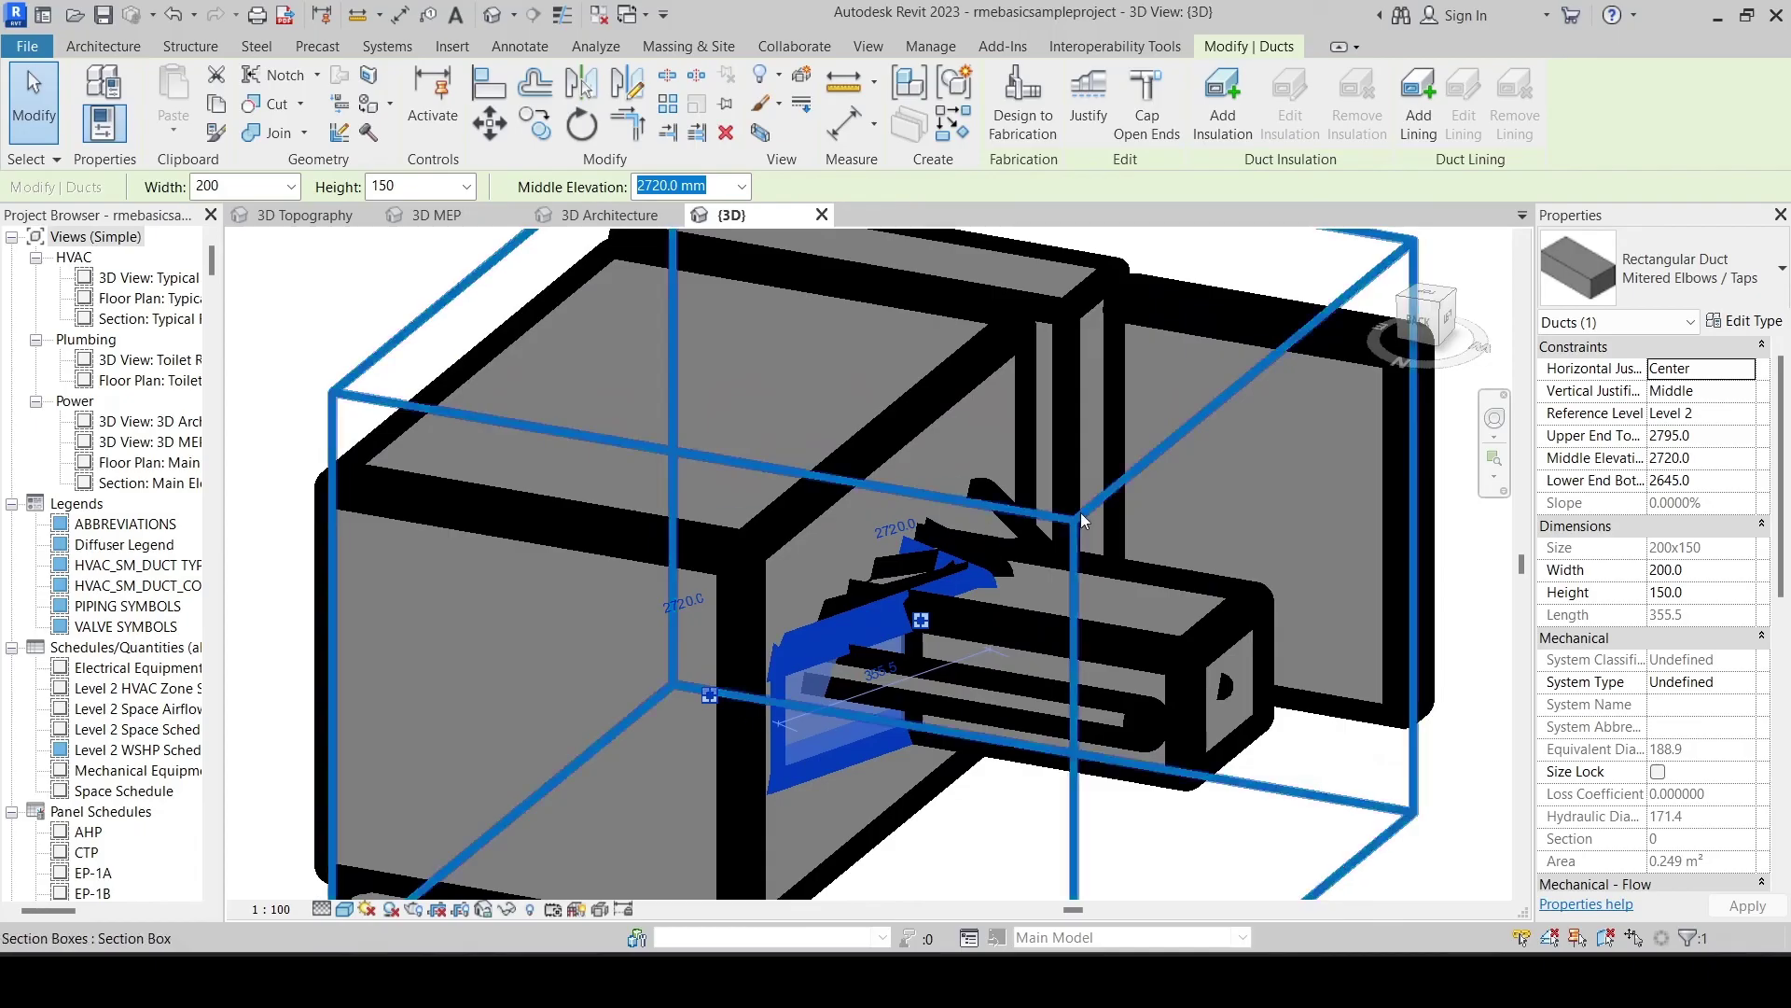
{"action": "key", "text": "Escape"}
{"action": "key", "text": "Tab"}
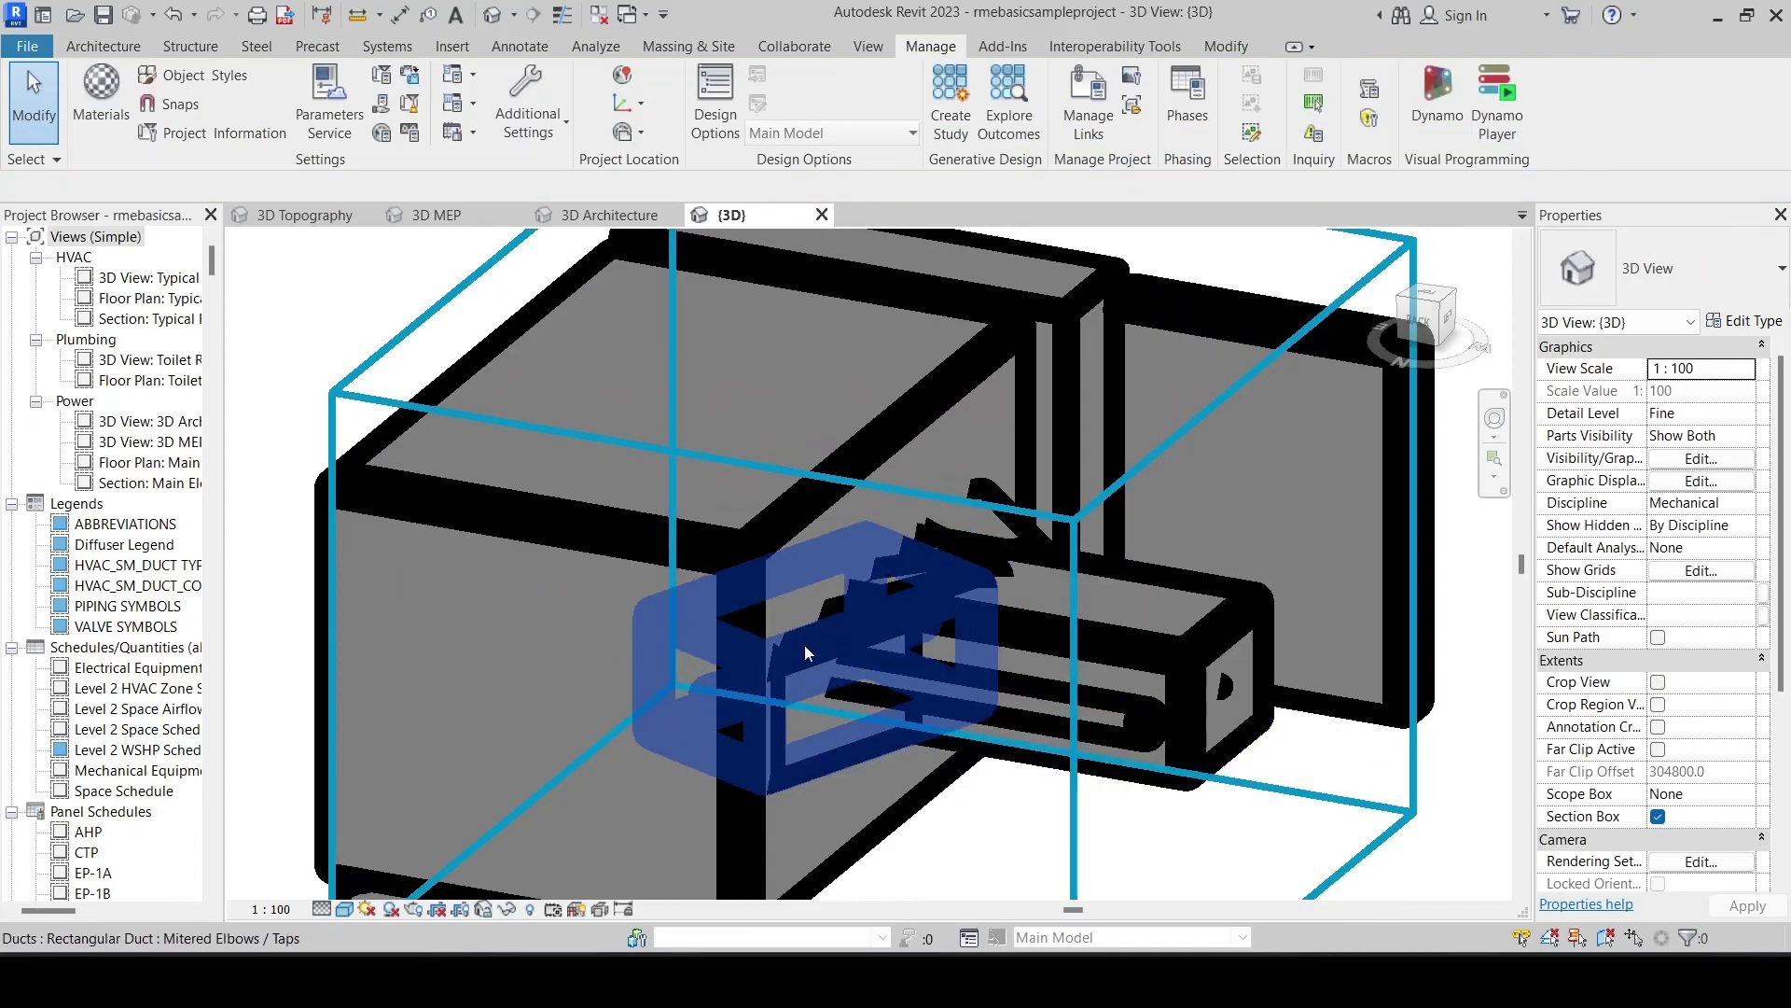
{"action": "left_click", "coordinate": [806, 646]}
{"action": "key", "text": "Escape"}
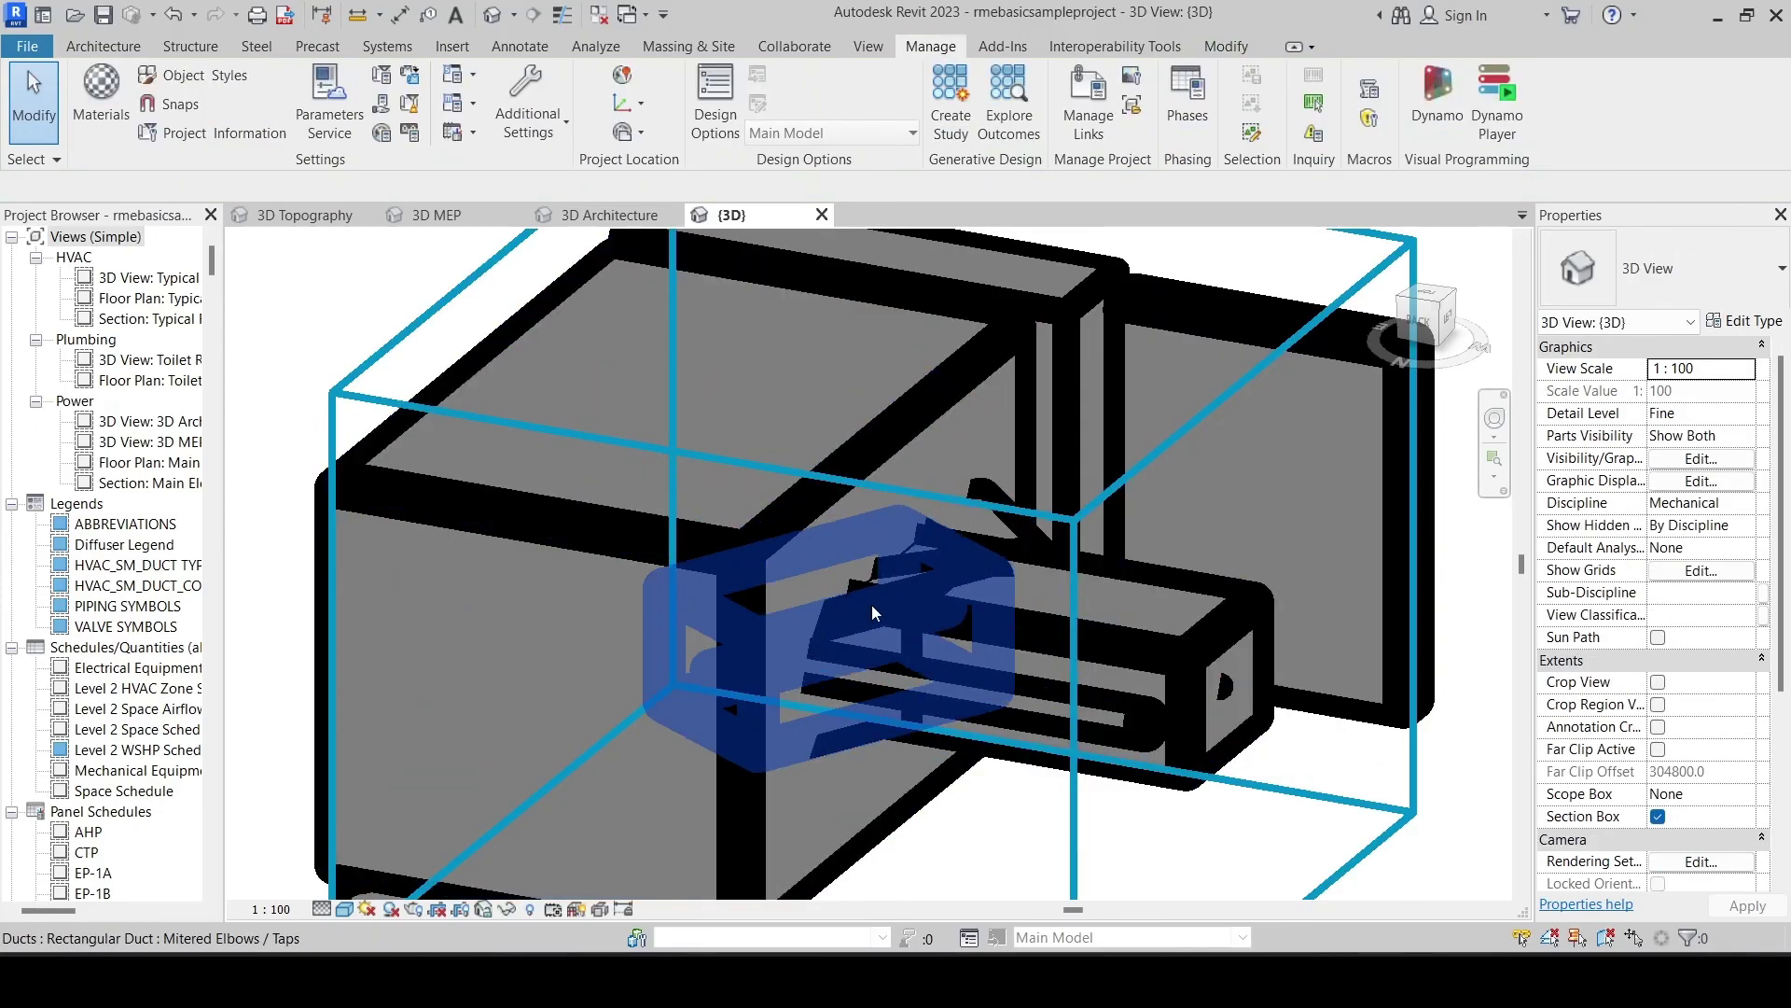
{"action": "left_click", "coordinate": [838, 616]}
{"action": "key", "text": "Escape"}
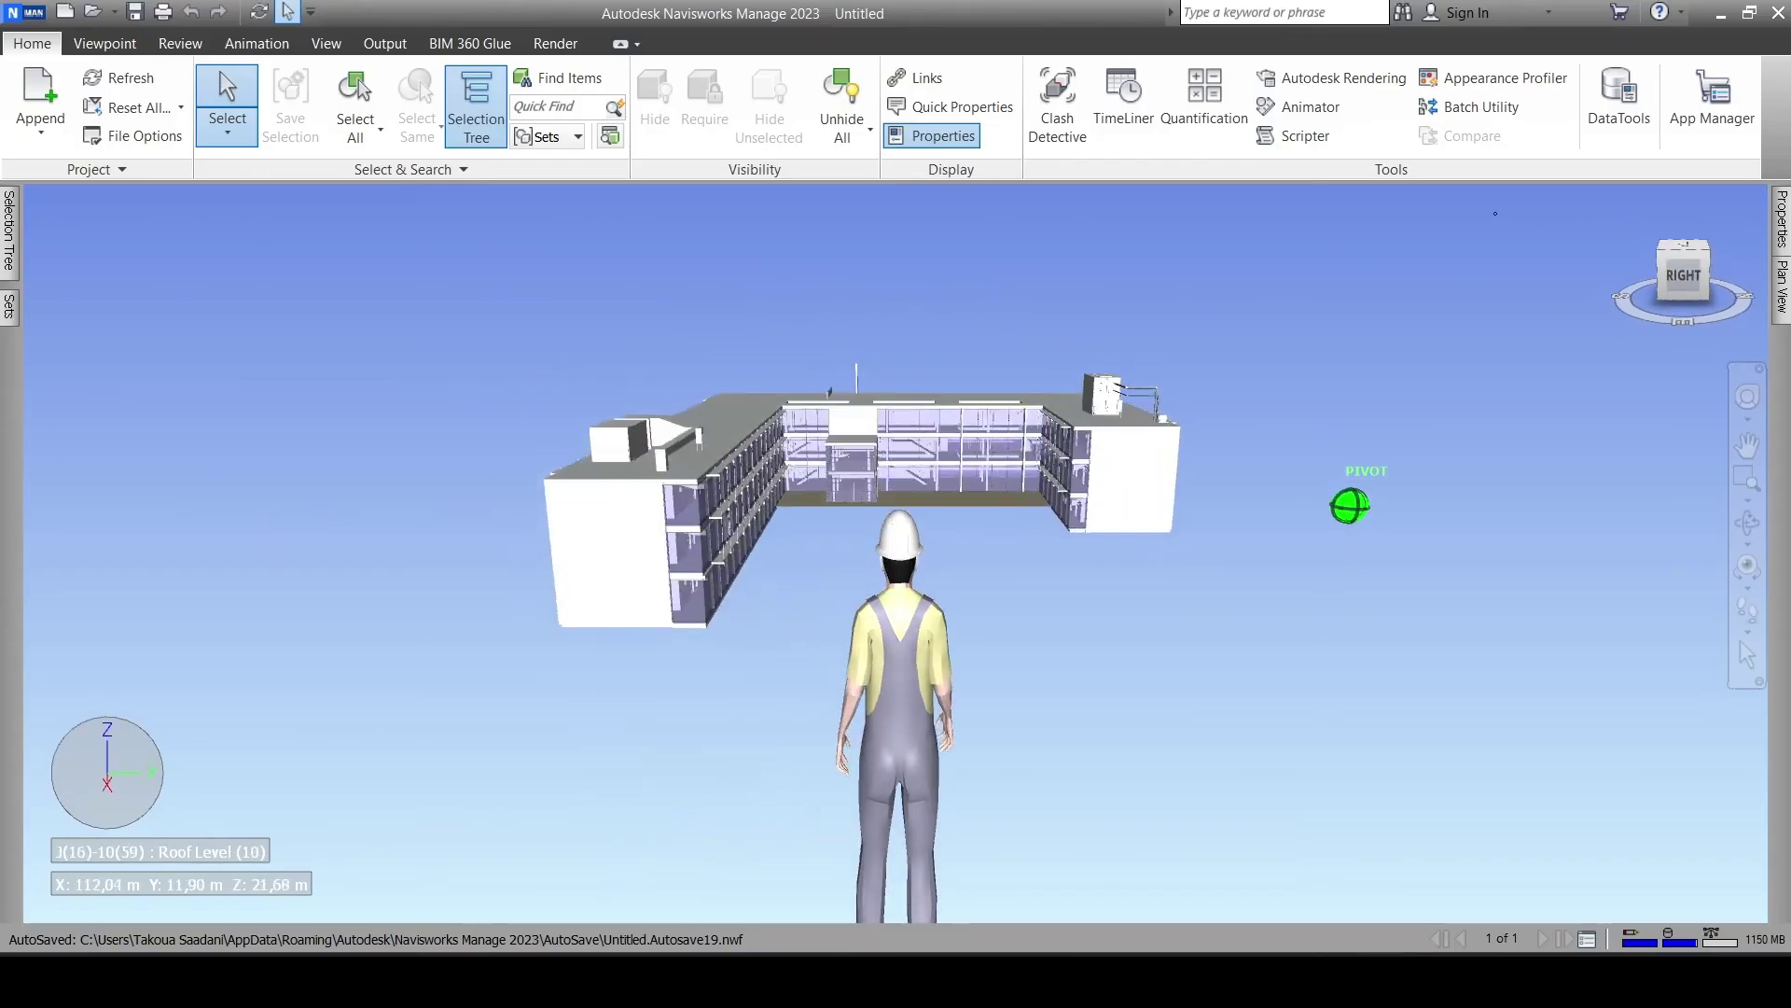
Turn off the Third Person avatar under Viewpoint Realism and zoom in on the building
{"action": "middle_click_drag", "start_coordinate": [1495, 214], "coordinate": [1371, 211], "text": "shift"}
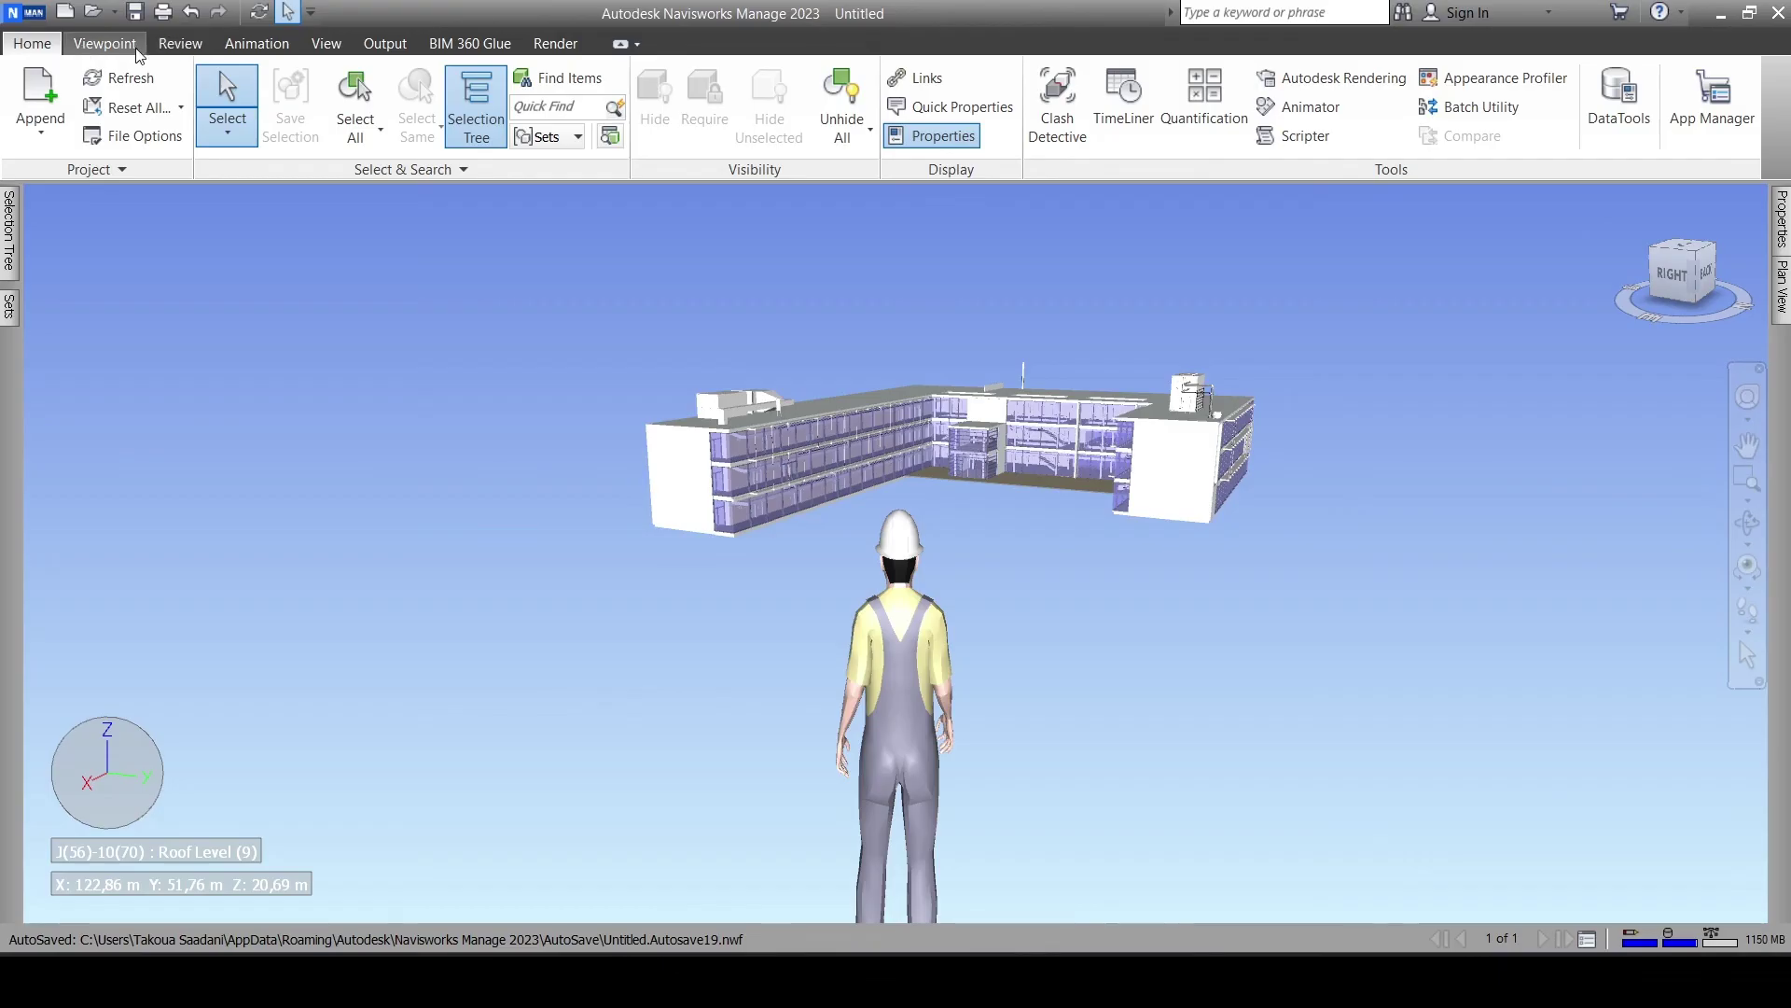
{"action": "left_click", "coordinate": [109, 50]}
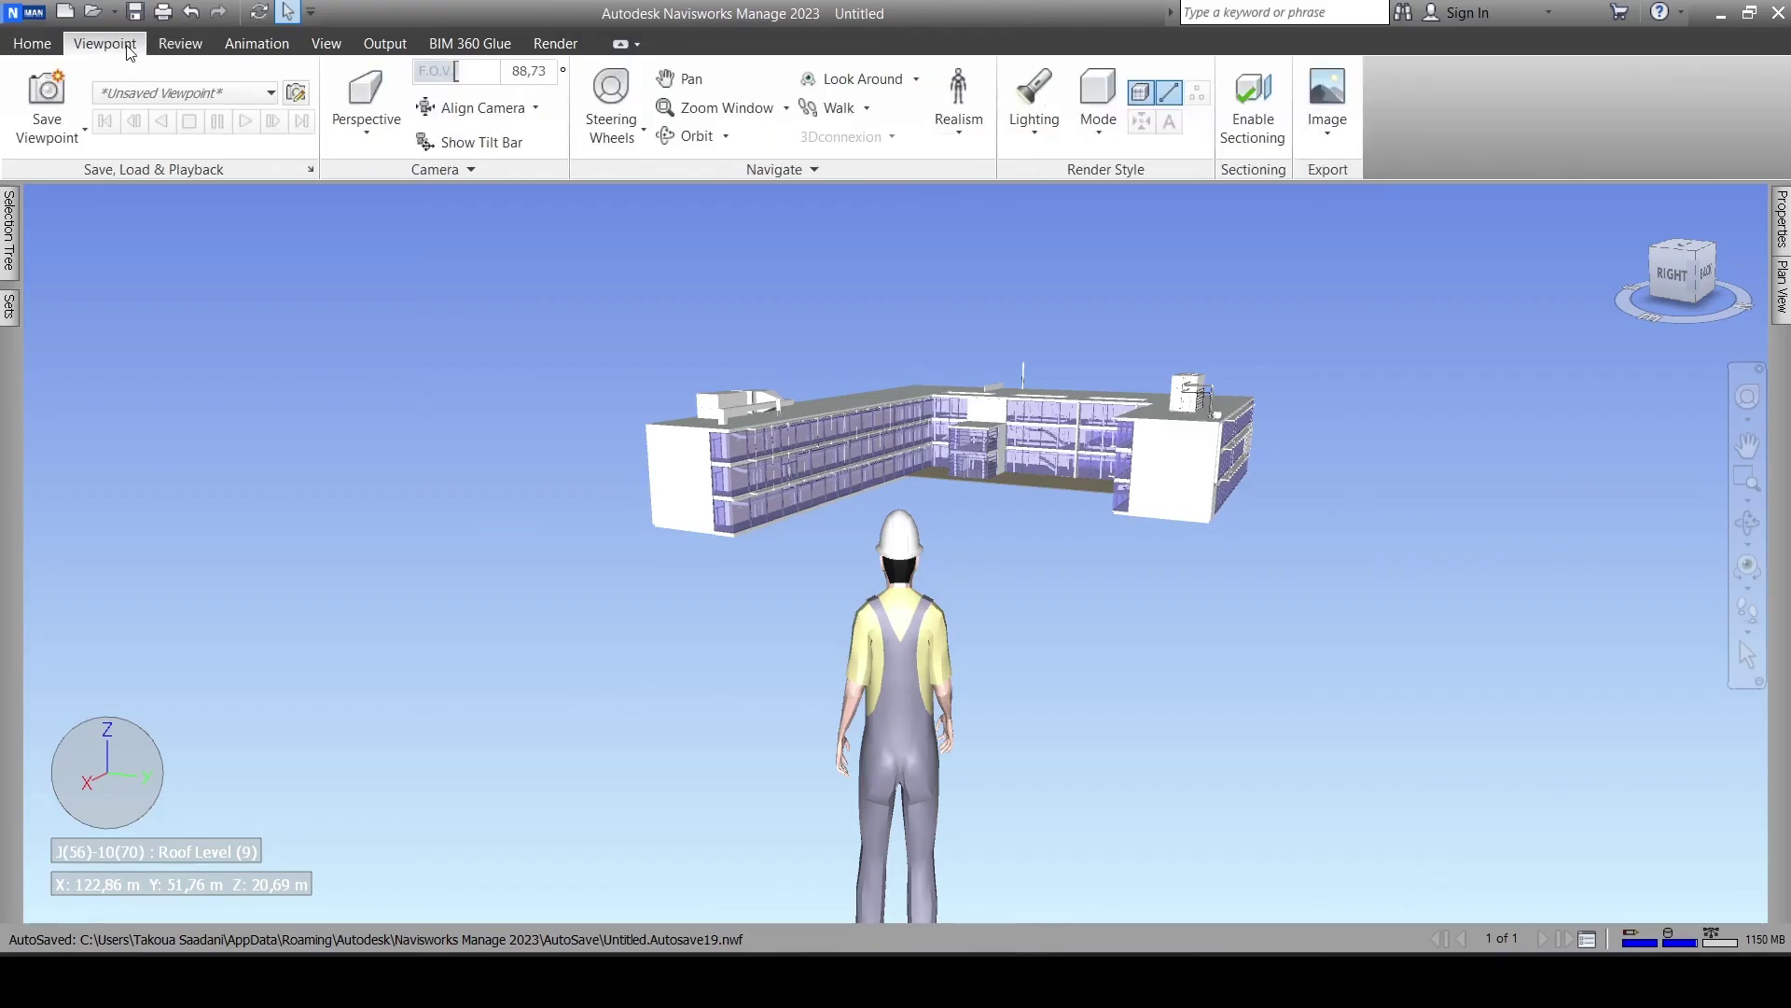
{"action": "left_click", "coordinate": [974, 119]}
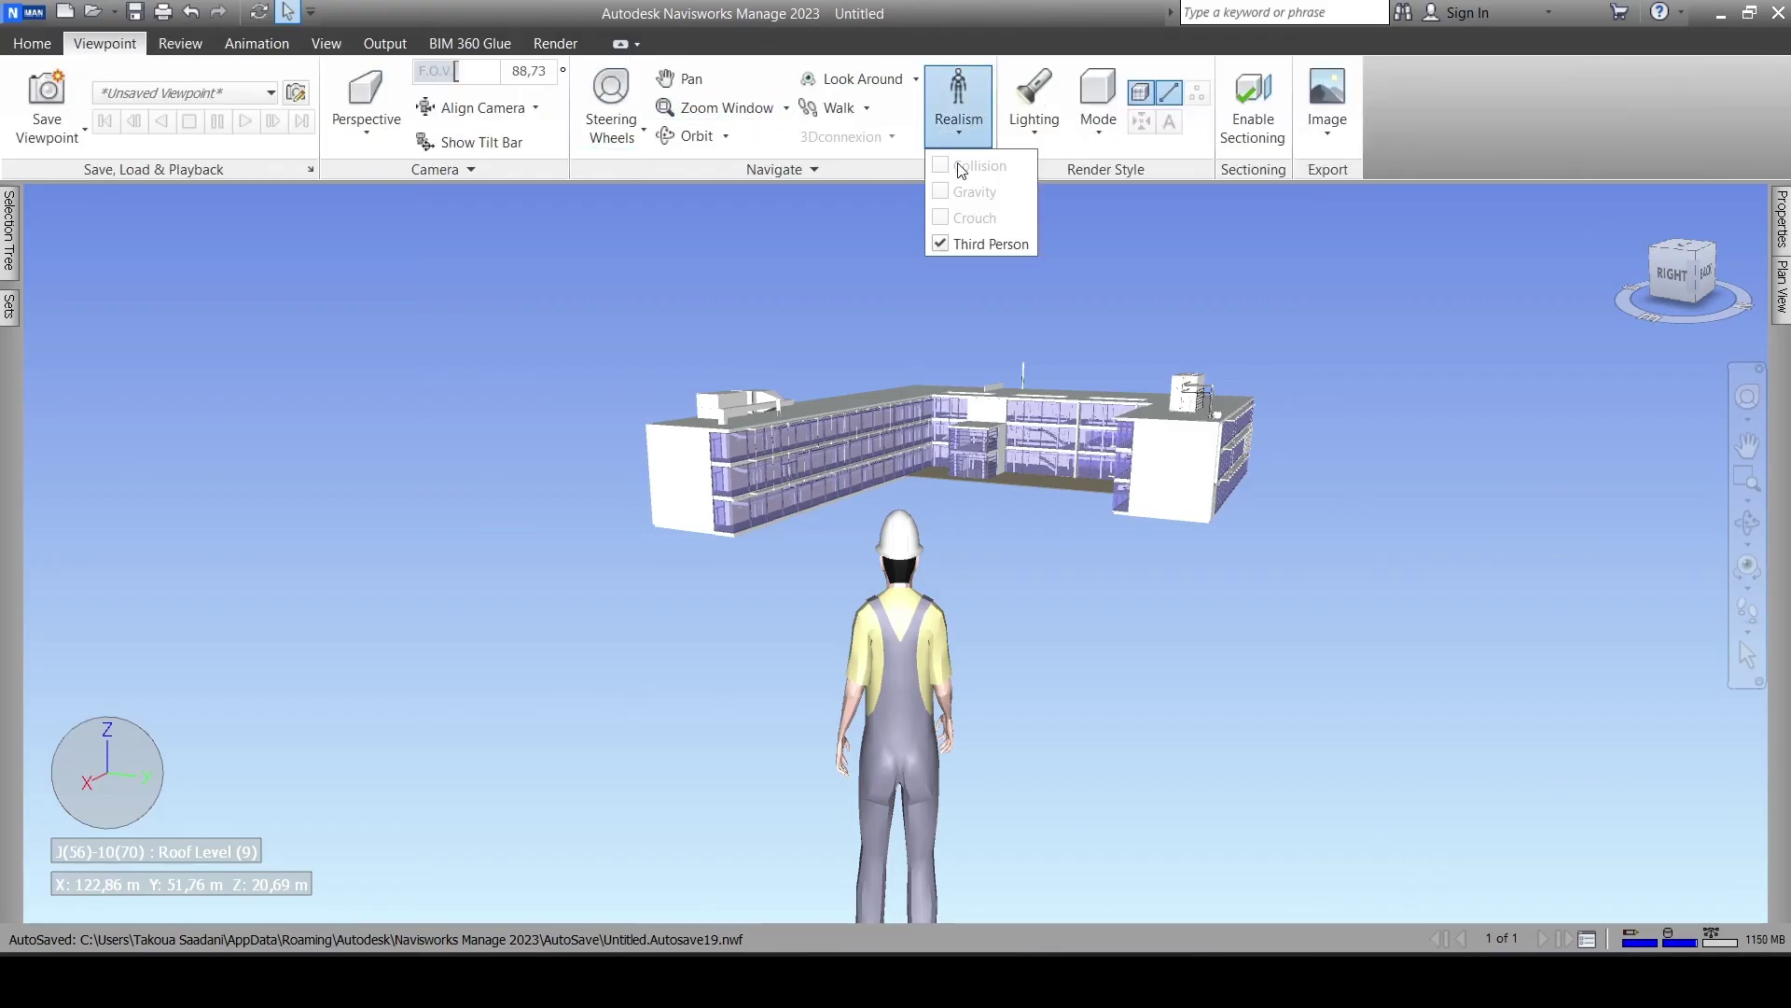
{"action": "left_click", "coordinate": [949, 244]}
{"action": "left_click", "coordinate": [1006, 664]}
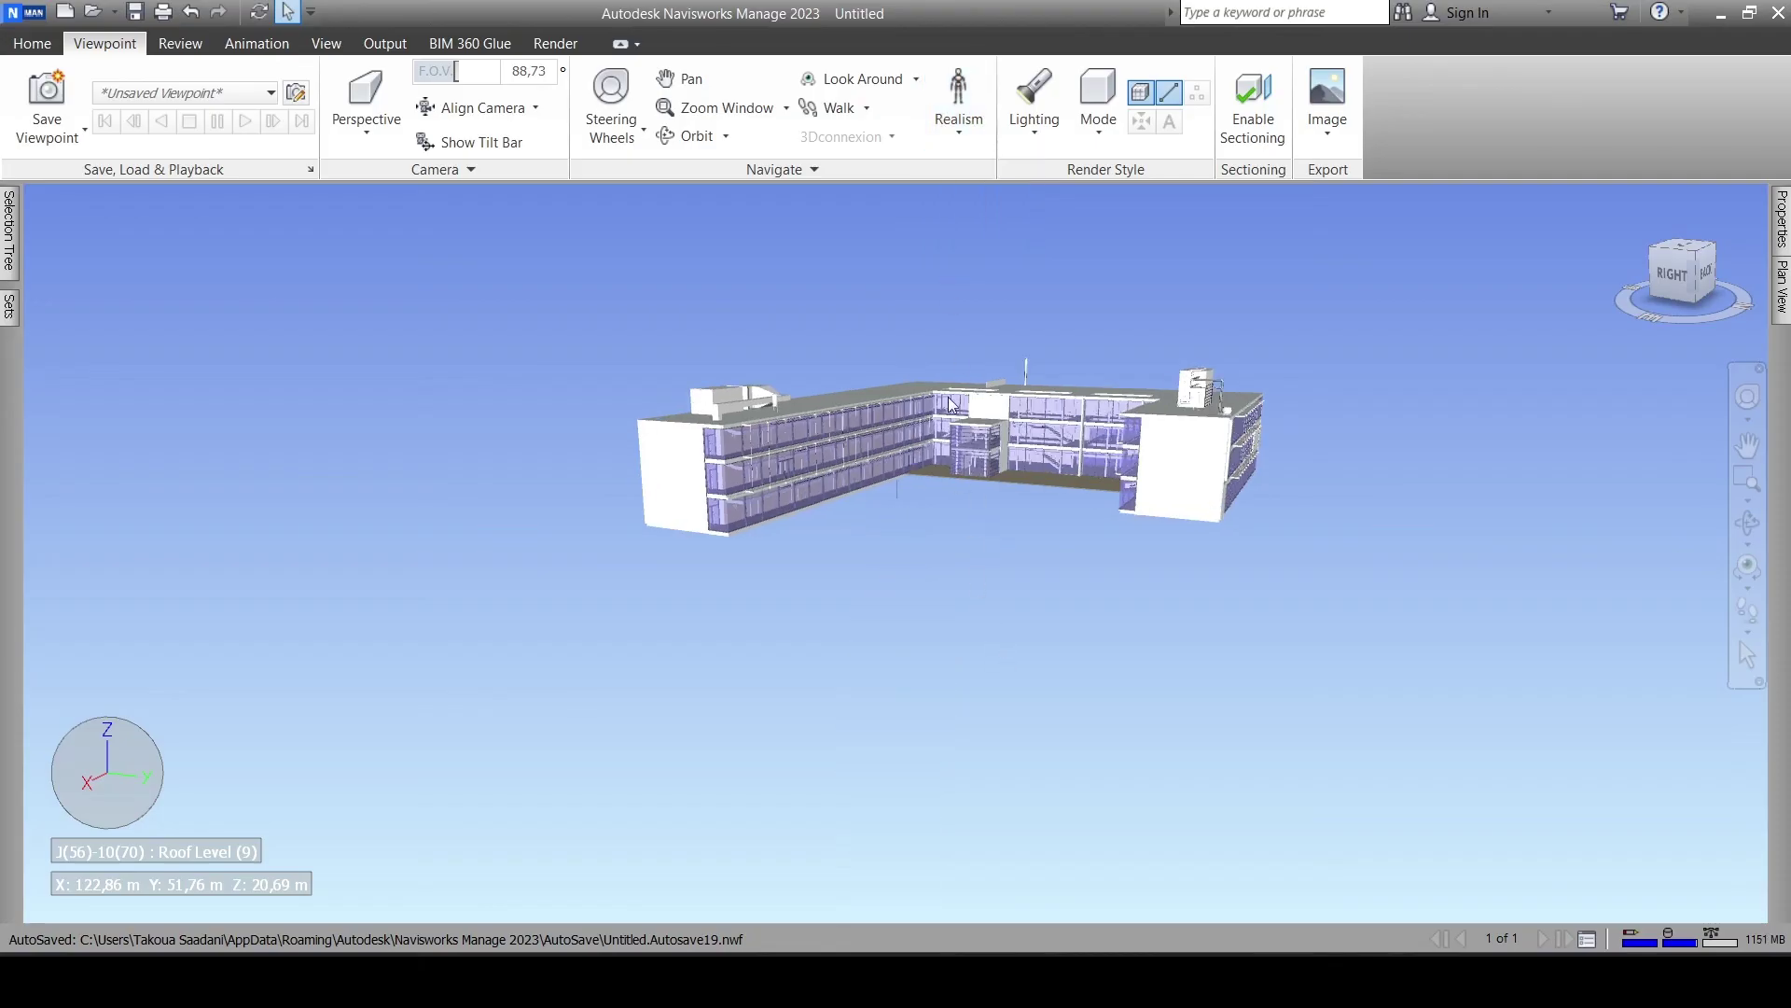
{"action": "scroll", "coordinate": [949, 403], "scroll_direction": "up", "scroll_amount": 1}
{"action": "scroll", "coordinate": [947, 403], "scroll_direction": "up", "scroll_amount": 1}
{"action": "scroll", "coordinate": [933, 485], "scroll_direction": "up", "scroll_amount": 1}
{"action": "scroll", "coordinate": [924, 581], "scroll_direction": "up", "scroll_amount": 1}
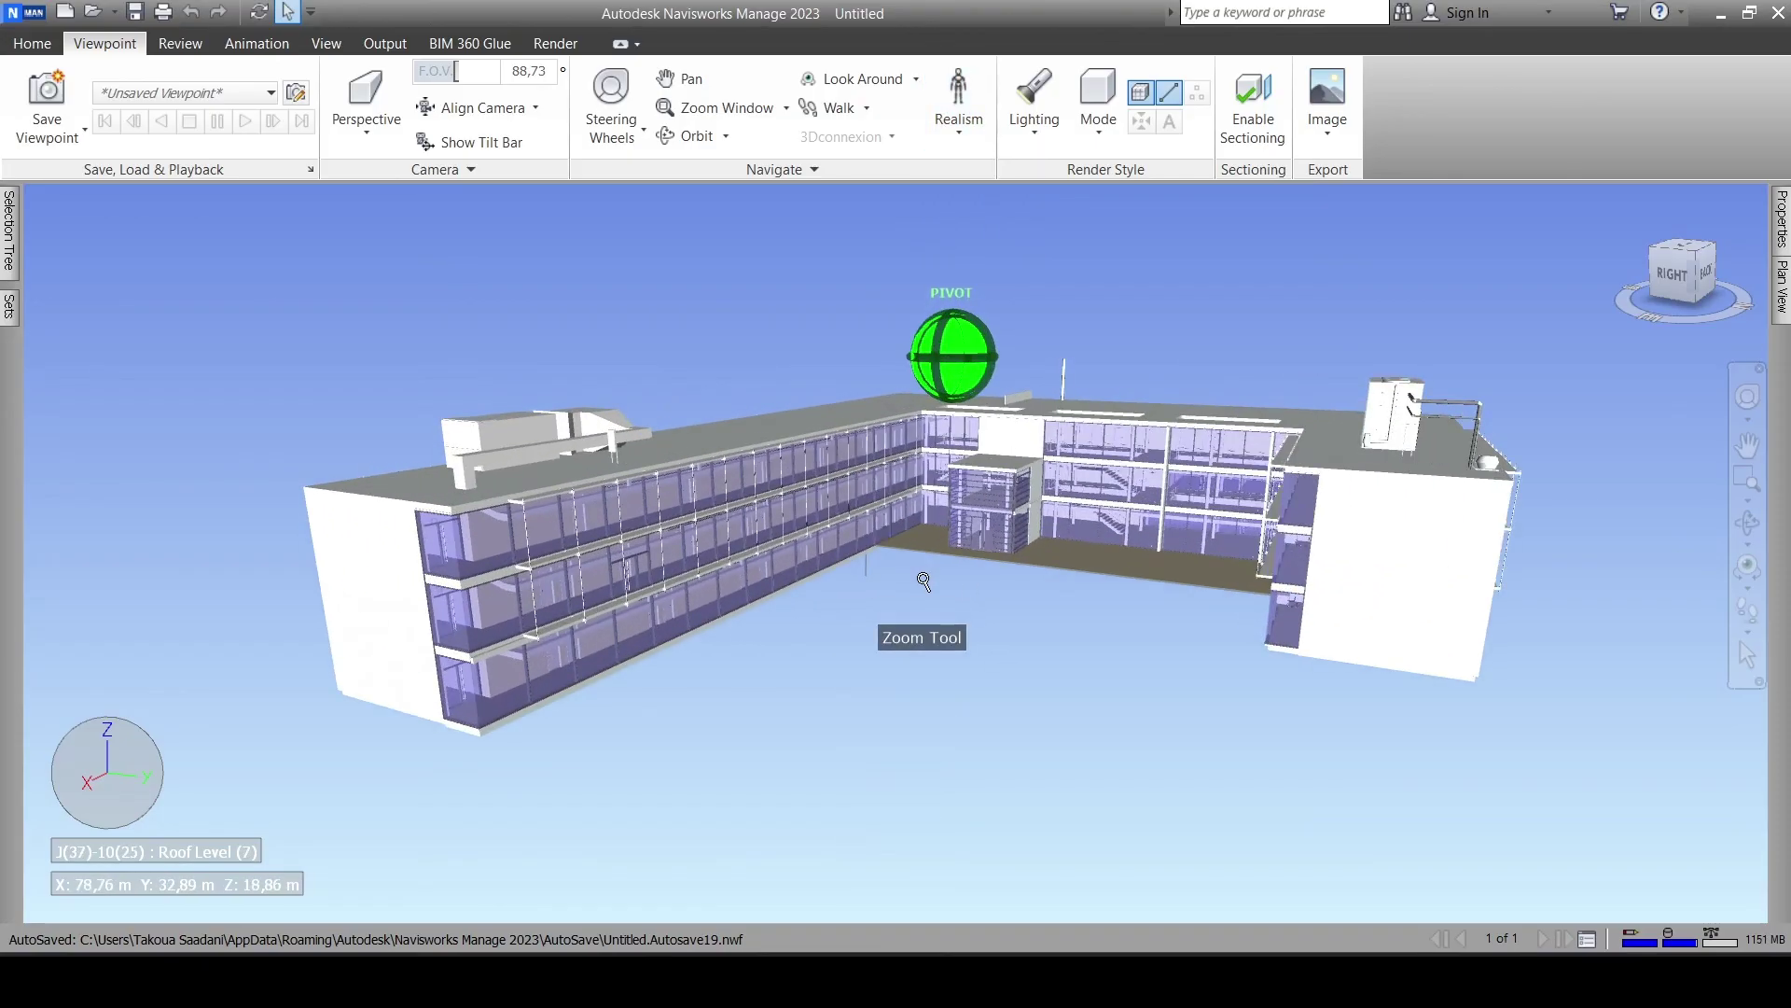
{"action": "scroll", "coordinate": [923, 581], "scroll_direction": "up", "scroll_amount": 1}
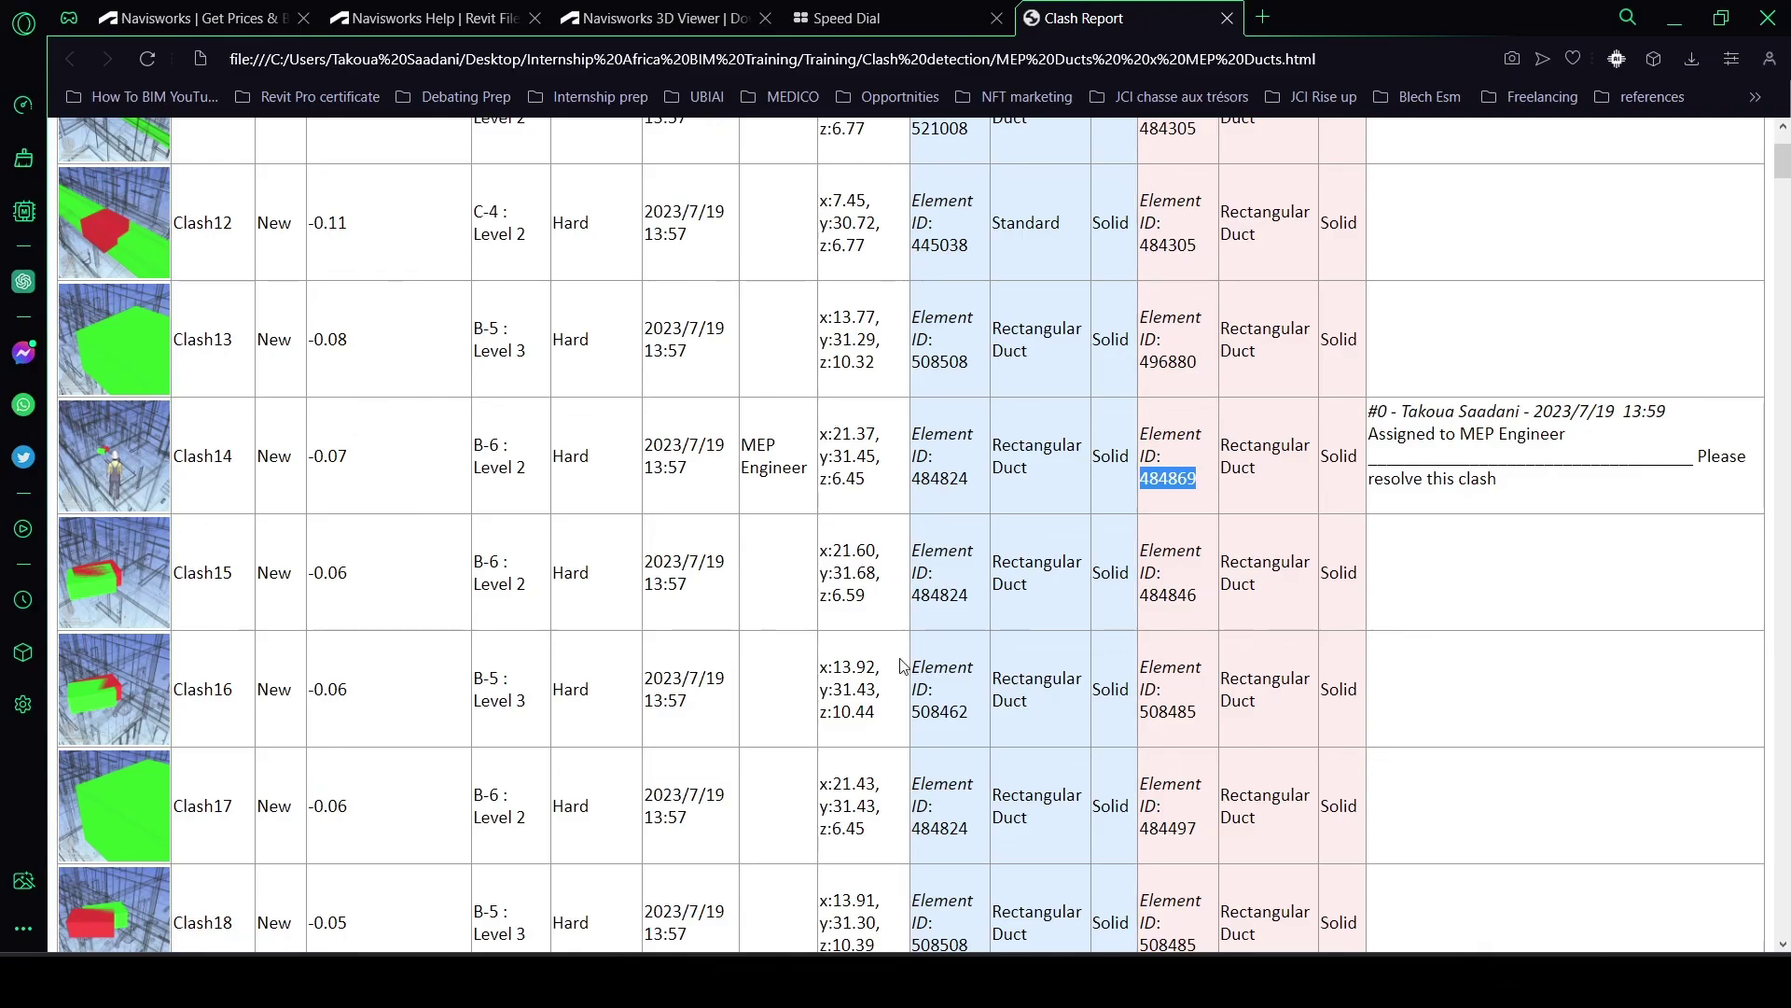
Scroll the duct clash report to Clash17 through Clash22 and their element IDs
{"action": "scroll", "coordinate": [904, 476], "scroll_direction": "down", "scroll_amount": 5}
{"action": "scroll", "coordinate": [905, 485], "scroll_direction": "up", "scroll_amount": 2}
{"action": "scroll", "coordinate": [905, 486], "scroll_direction": "up", "scroll_amount": 3}
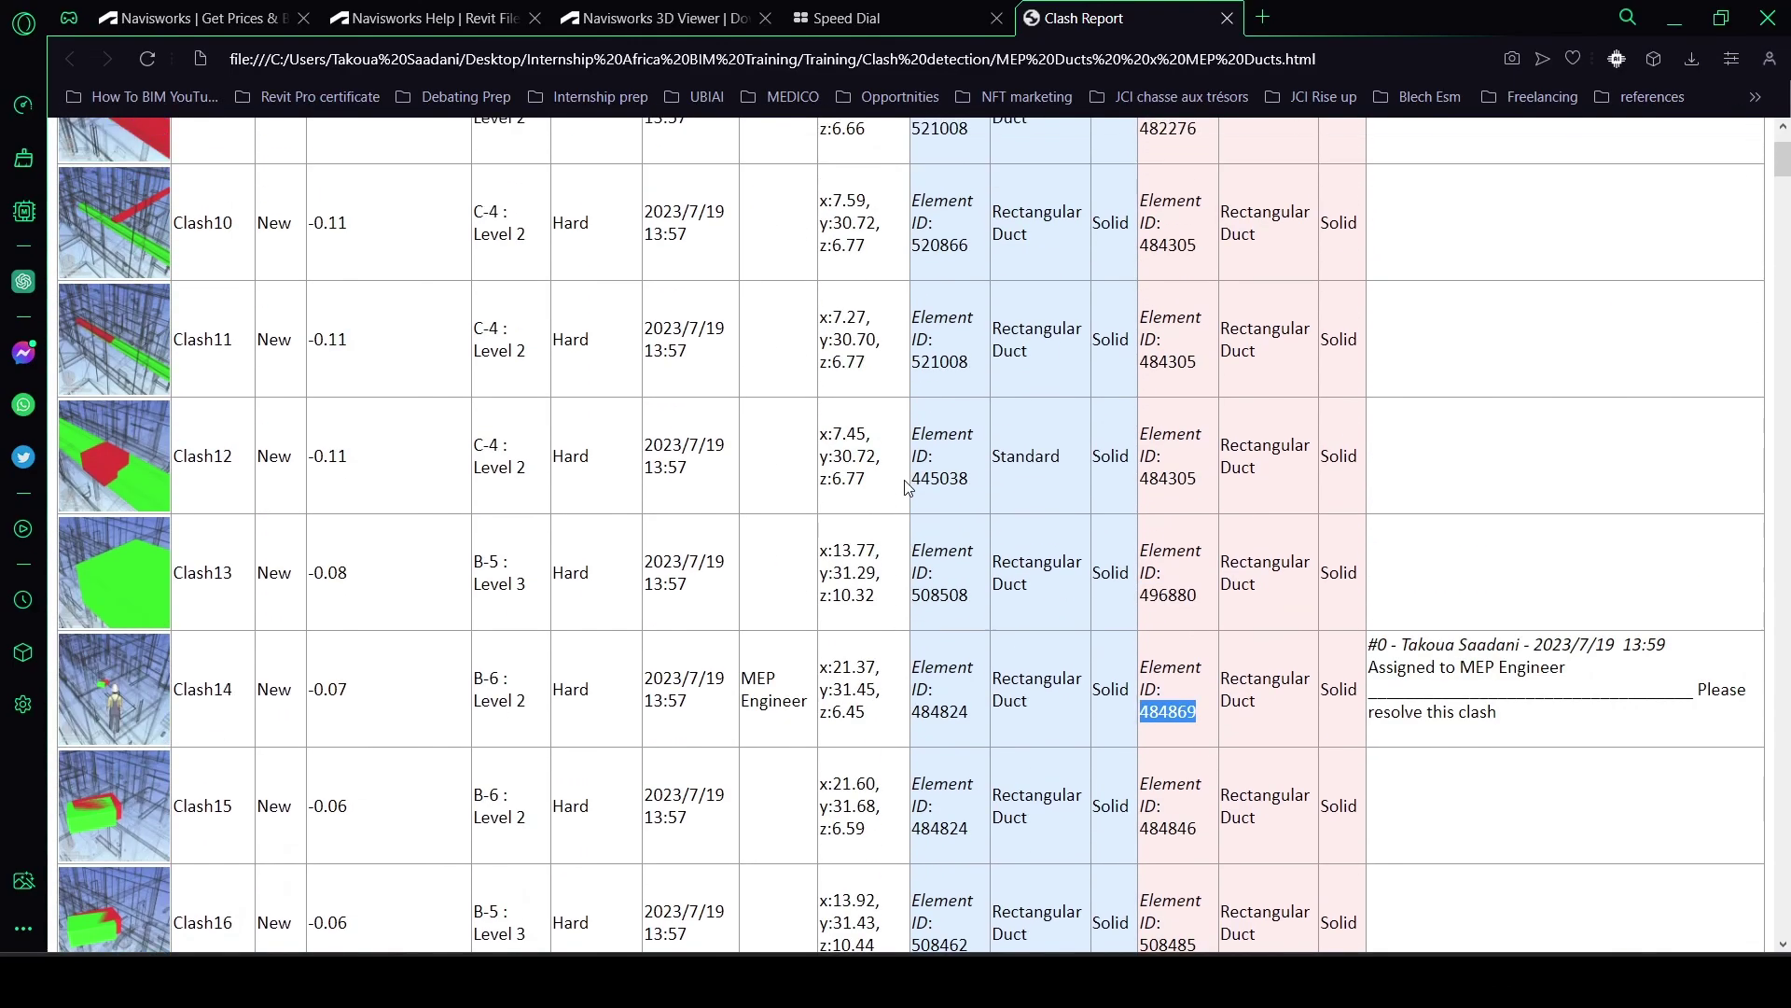
{"action": "scroll", "coordinate": [905, 485], "scroll_direction": "up", "scroll_amount": 4}
{"action": "scroll", "coordinate": [905, 486], "scroll_direction": "down", "scroll_amount": 5}
{"action": "scroll", "coordinate": [905, 485], "scroll_direction": "down", "scroll_amount": 5}
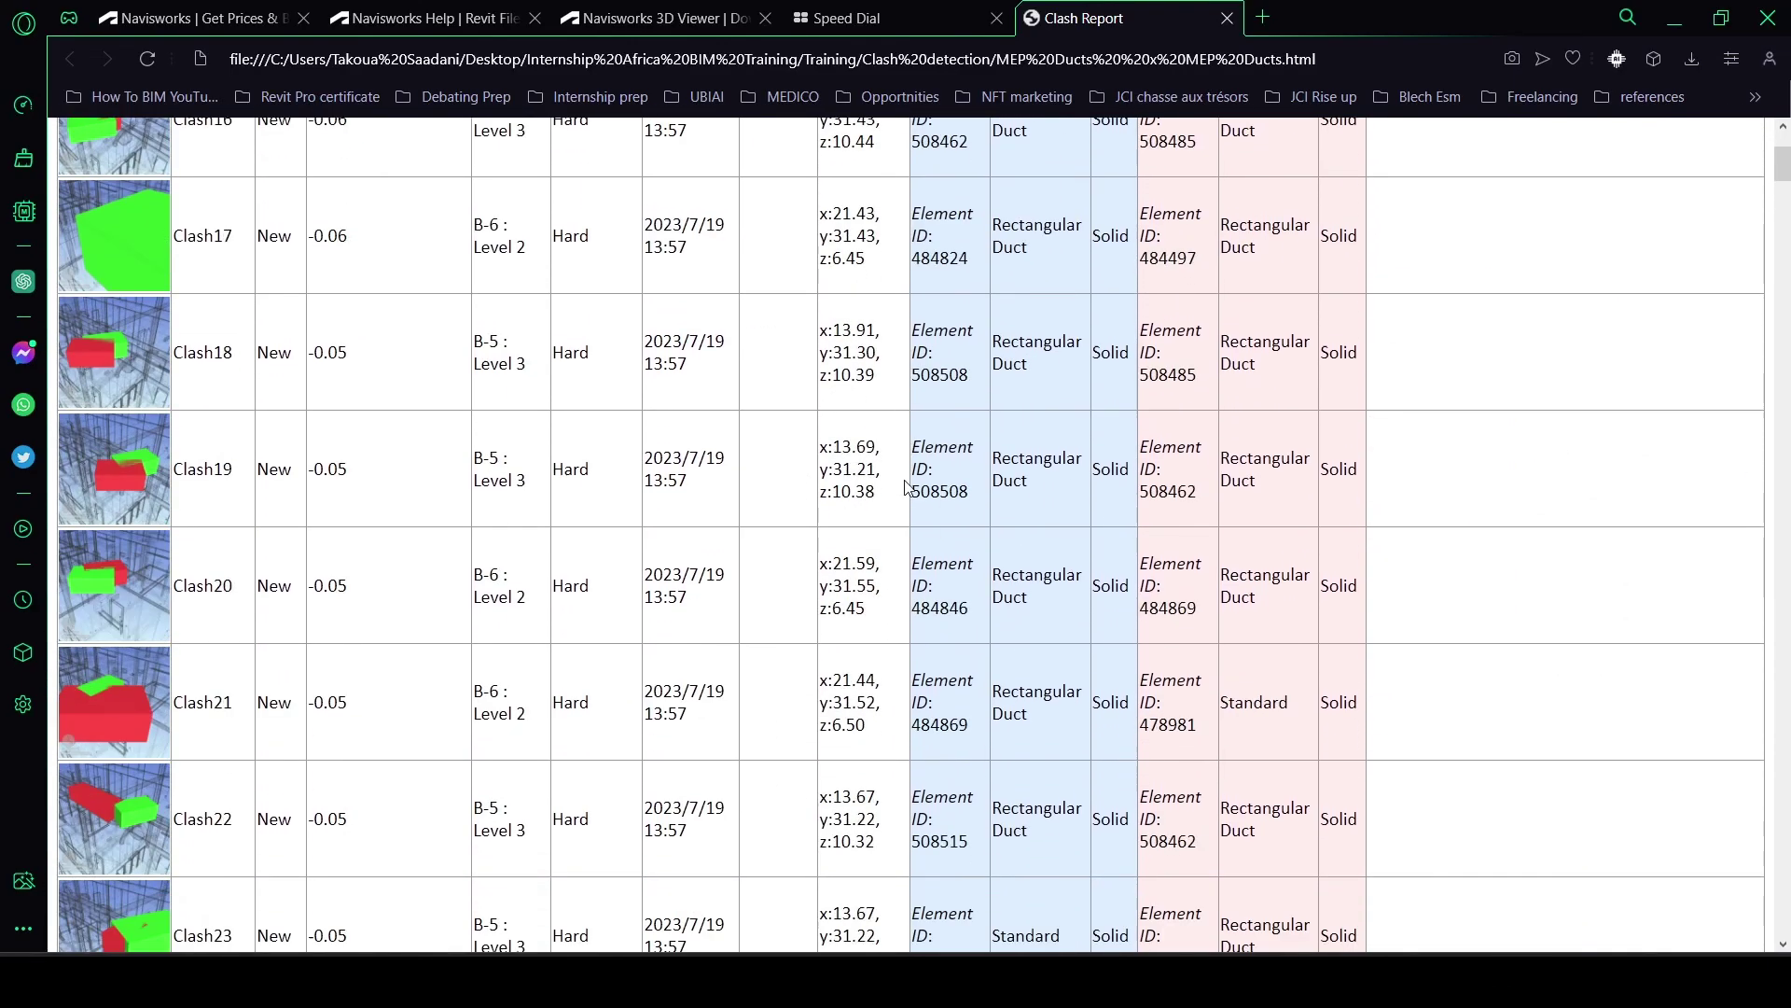